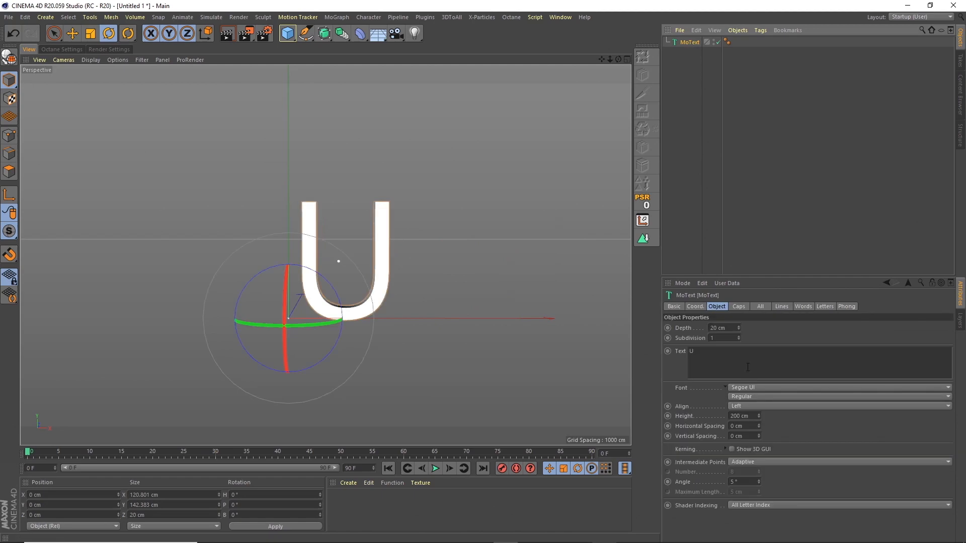
Step: Switch the MoText font to Big John and extrude the U 40 cm deep
left_click(748, 388)
left_click_drag(945, 430, 892, 58)
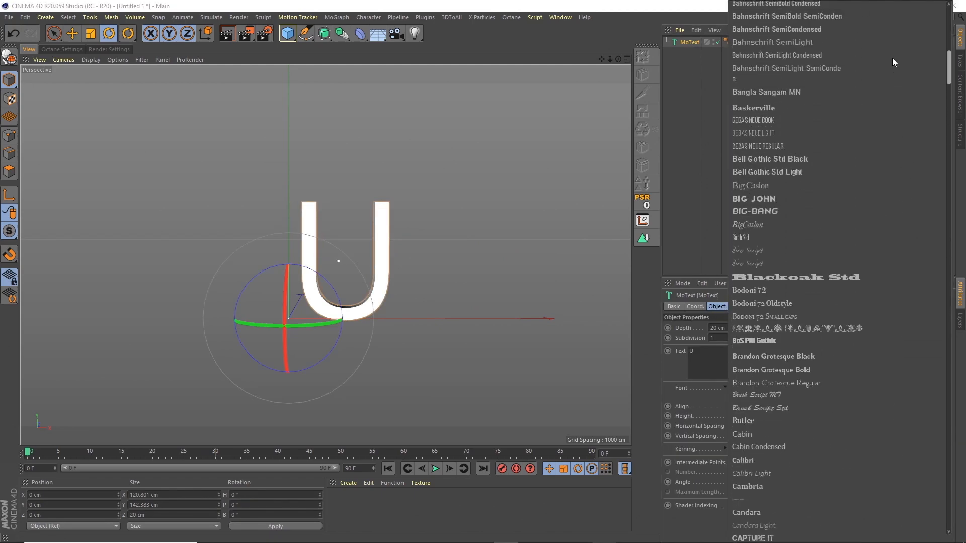
left_click(769, 190)
left_click_drag(727, 329, 674, 312)
type("40")
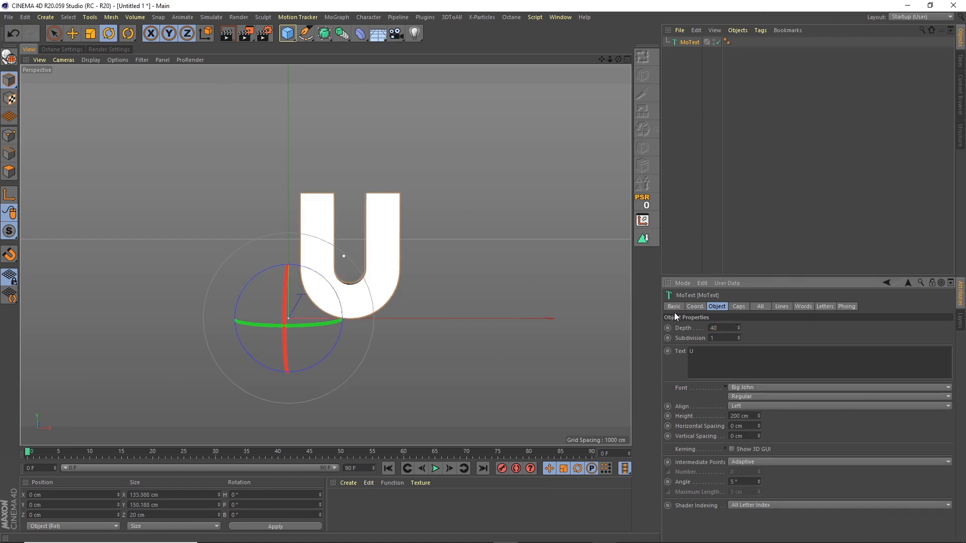
key("Tab")
mouse_move(615, 57)
left_mouse_down()
mouse_move(585, 74)
mouse_move(636, 67)
mouse_move(617, 71)
left_mouse_up()
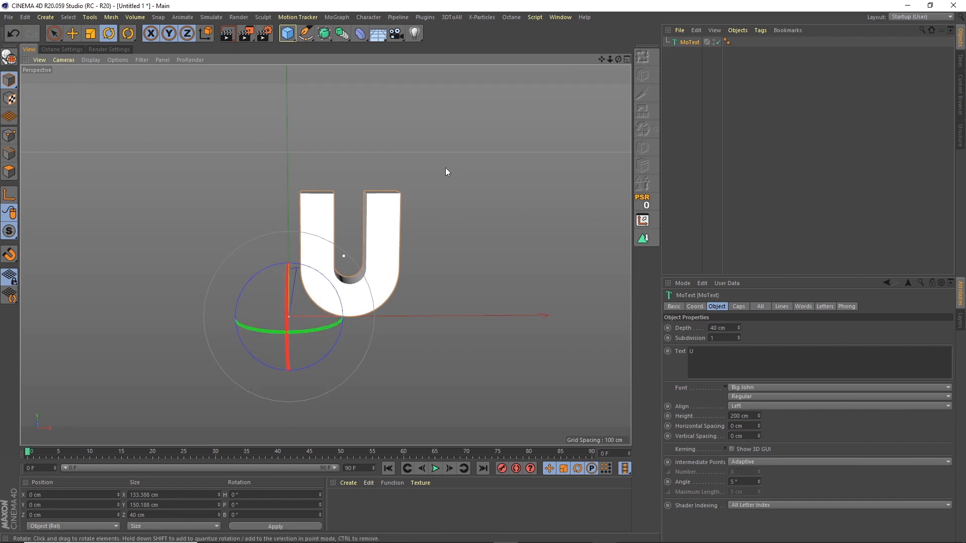
Step: Group the MoText under a new null, start naming it Instance, and reselect MoText
left_click(742, 31)
left_click(760, 152)
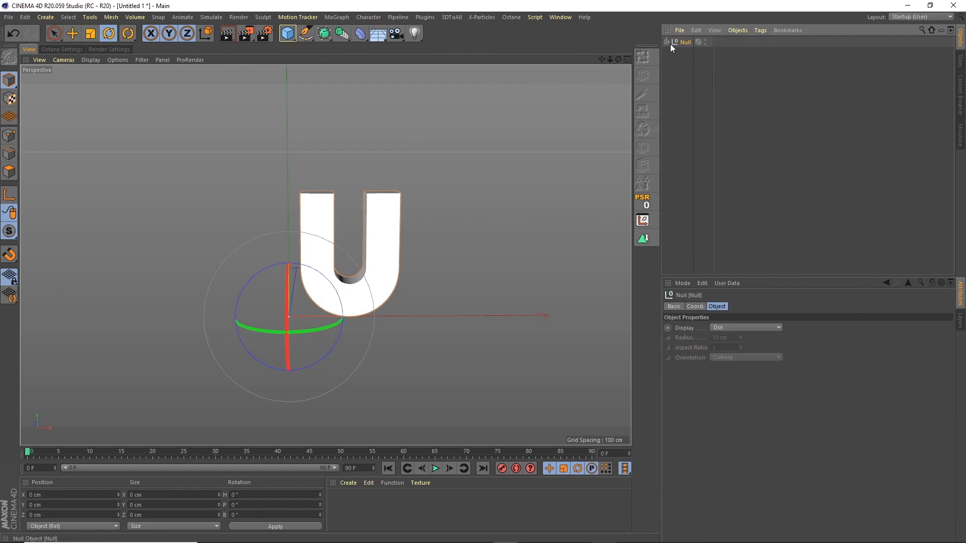
double_click(687, 41)
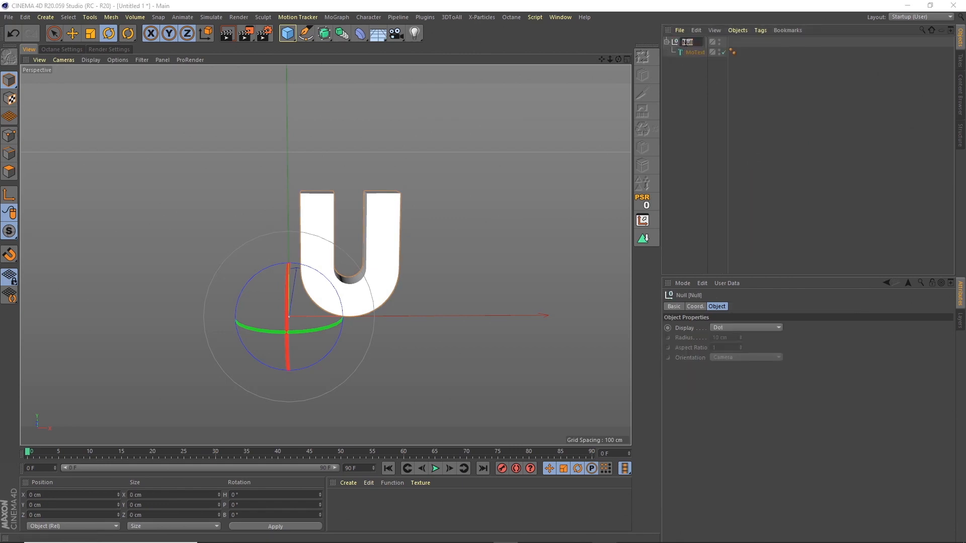
type("Instance")
key("Escape")
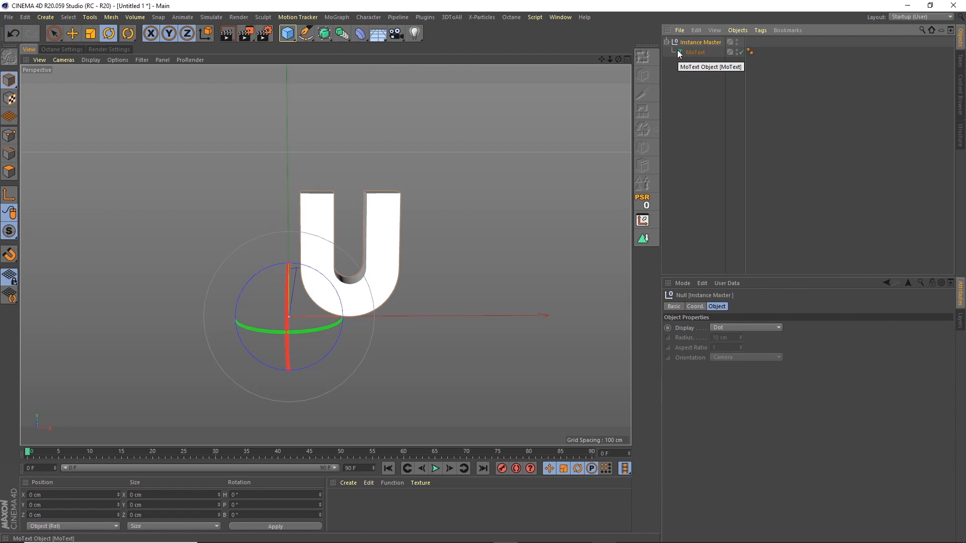
left_click(696, 54)
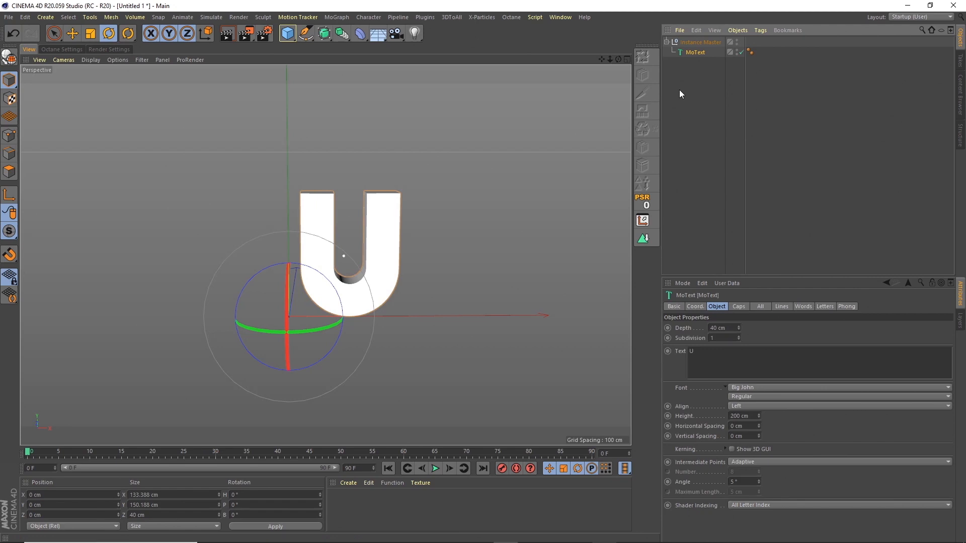
Step: Group Instance Master into a new null named Letter
left_click(734, 30)
left_click(761, 152)
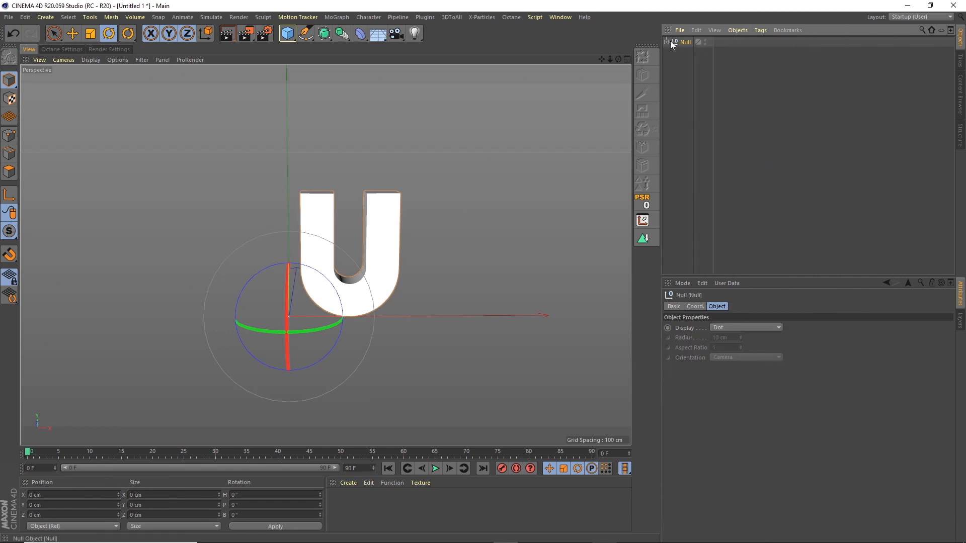
left_click(666, 42)
double_click(693, 42)
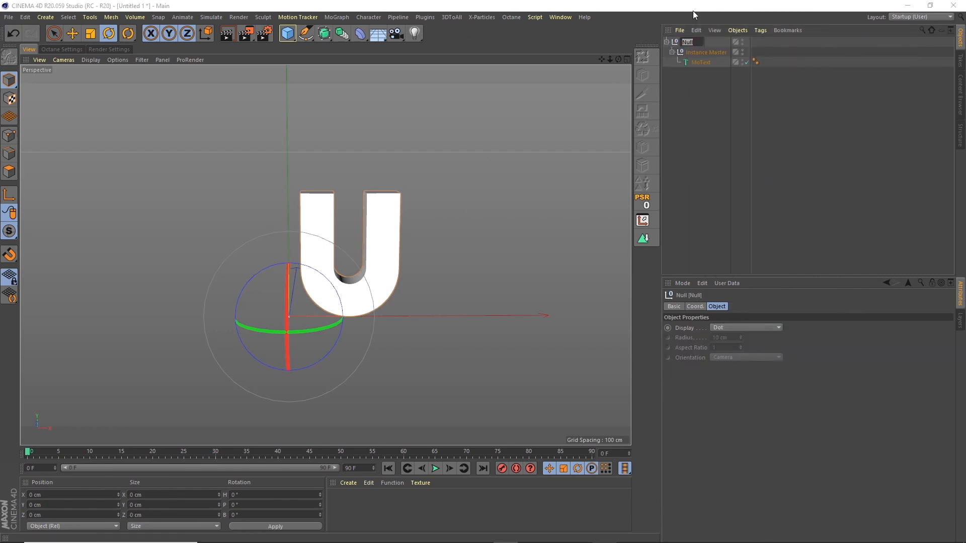
type("Letter")
key("Return")
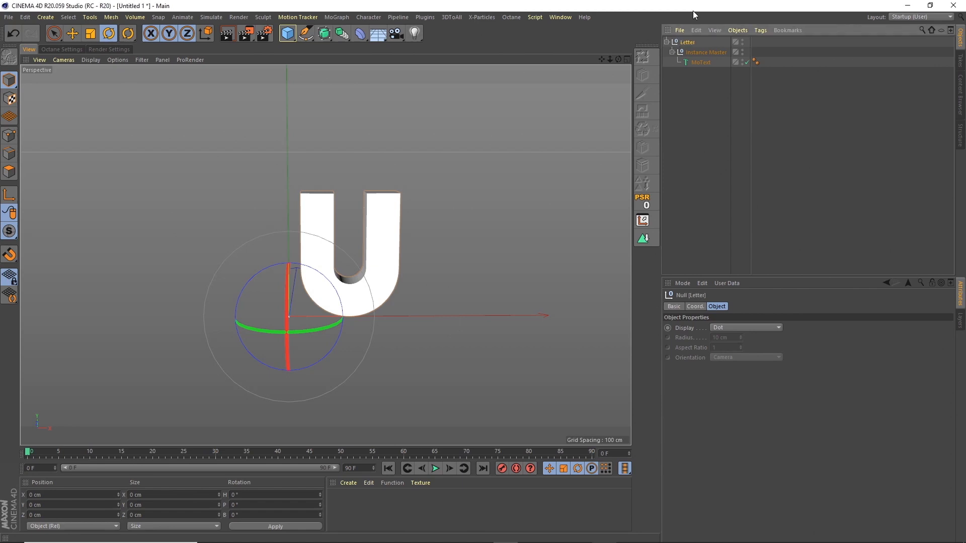
left_click(709, 50)
Step: Create an instance of Instance Master and hide the Letter null in viewport and render
left_click(342, 34)
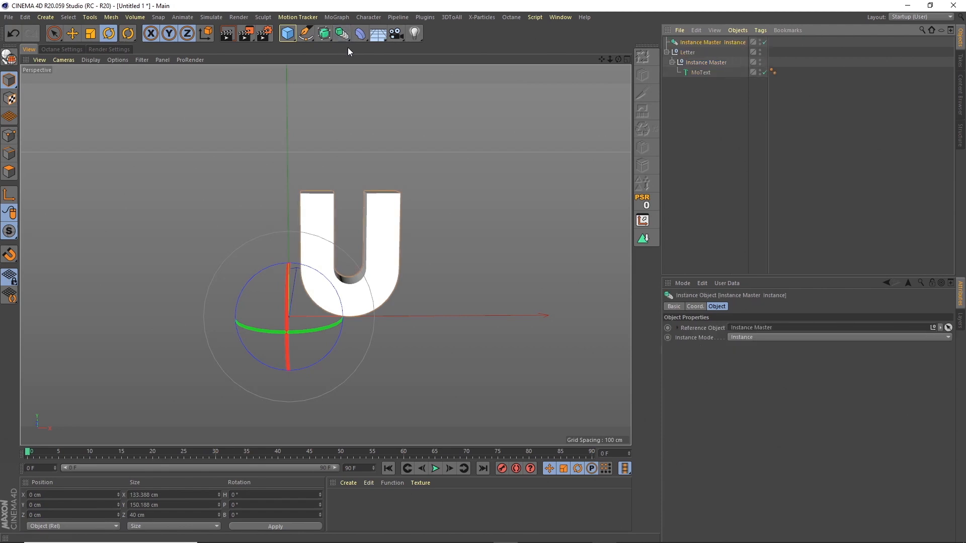
left_click(691, 53)
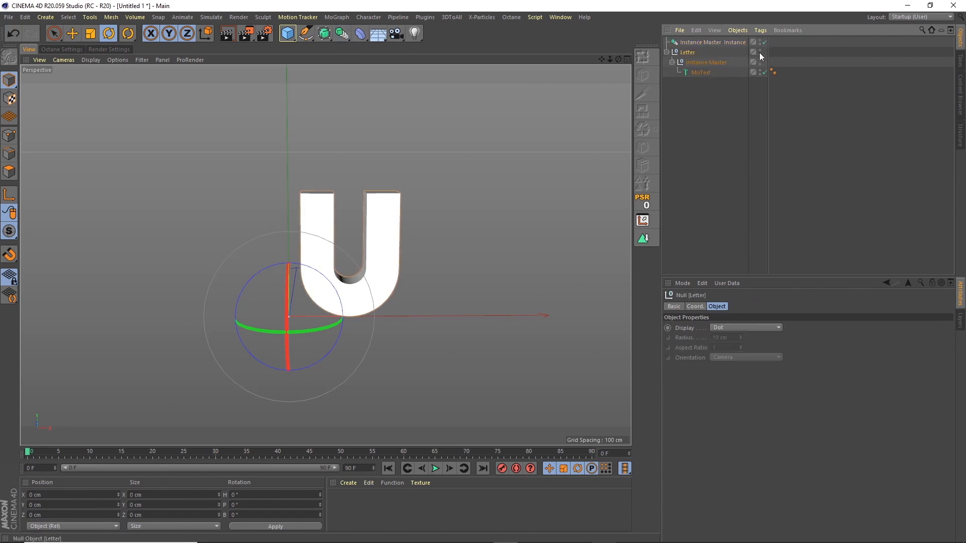
left_click(760, 51, "ctrl")
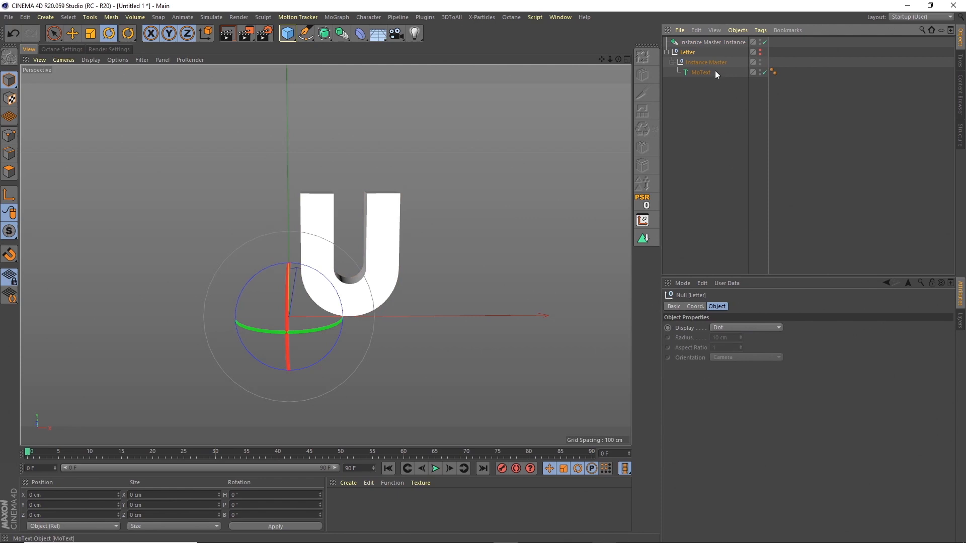
left_click(760, 52, "ctrl")
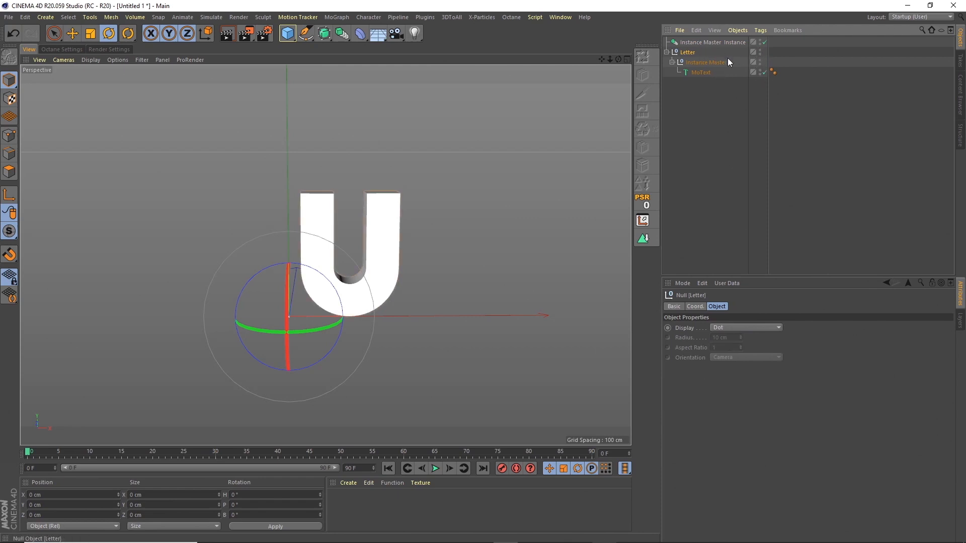
left_click(760, 60, "ctrl")
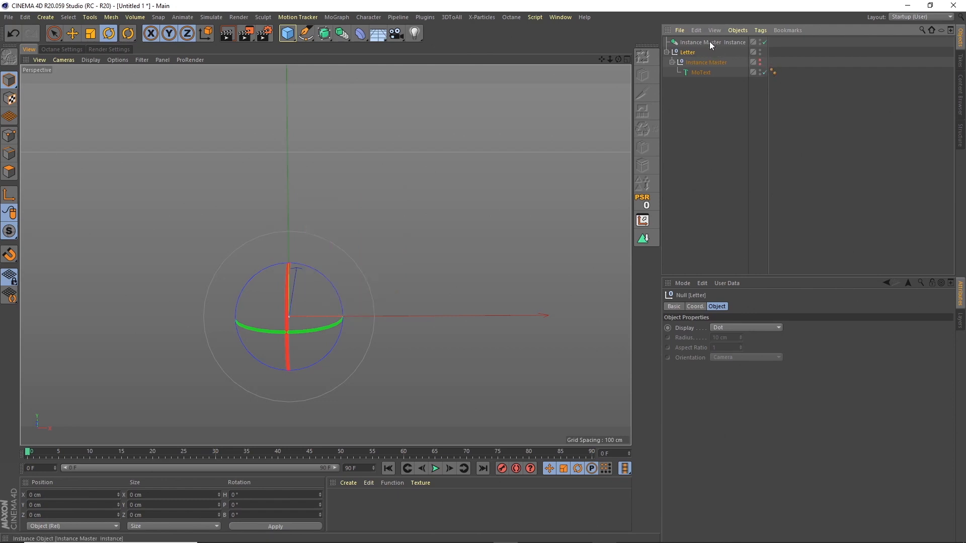
left_click(759, 61, "ctrl")
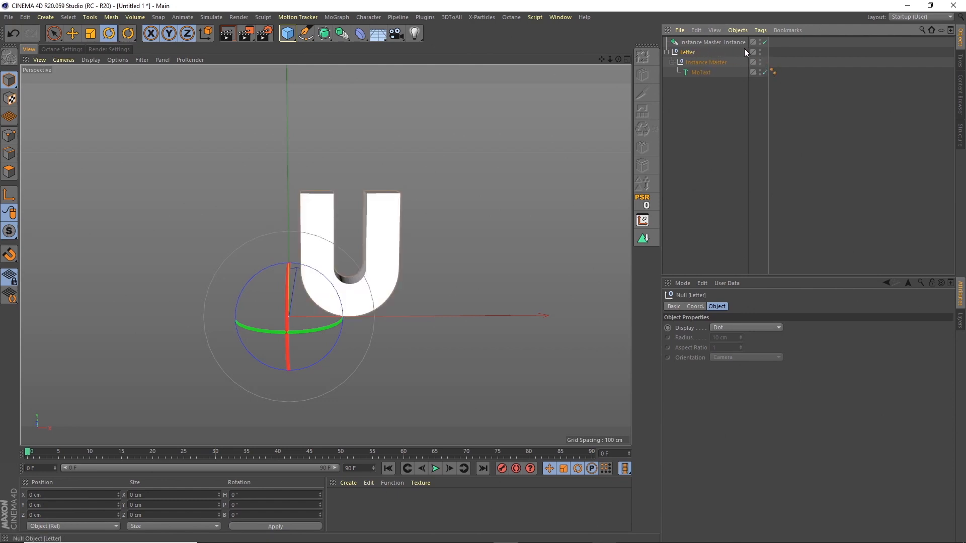
double_click(759, 50, "alt")
left_click(667, 53)
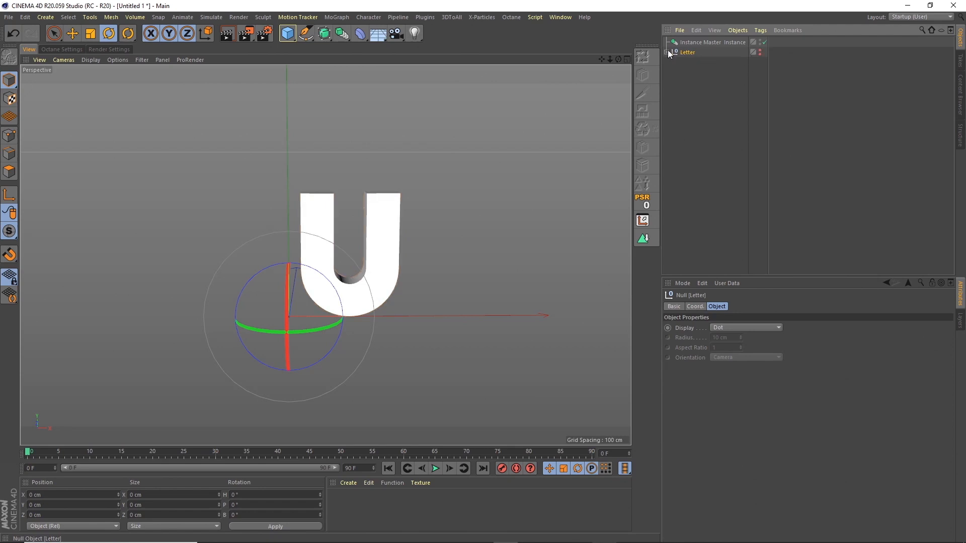
Step: Rename the instance object to Instance Master
left_click(696, 42)
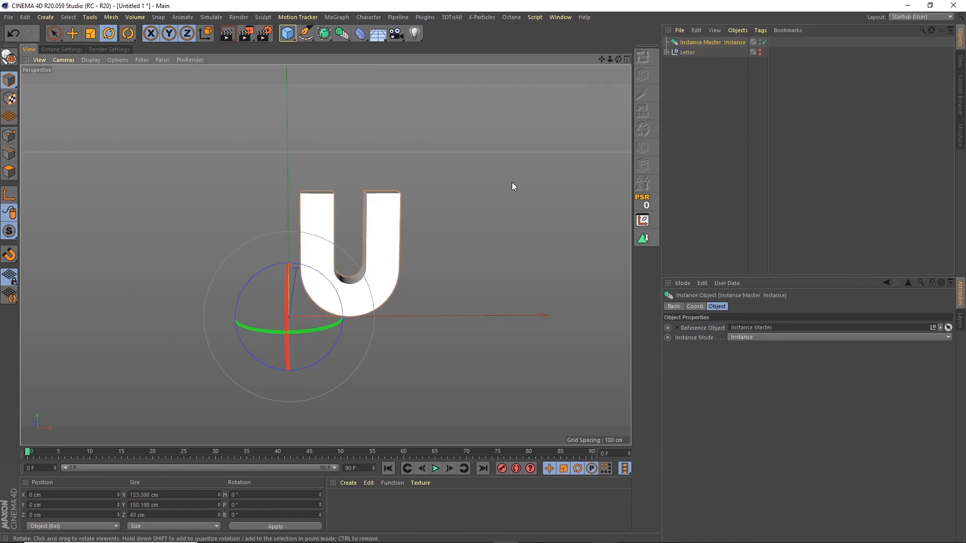
left_click_drag(511, 182, 514, 167, "alt")
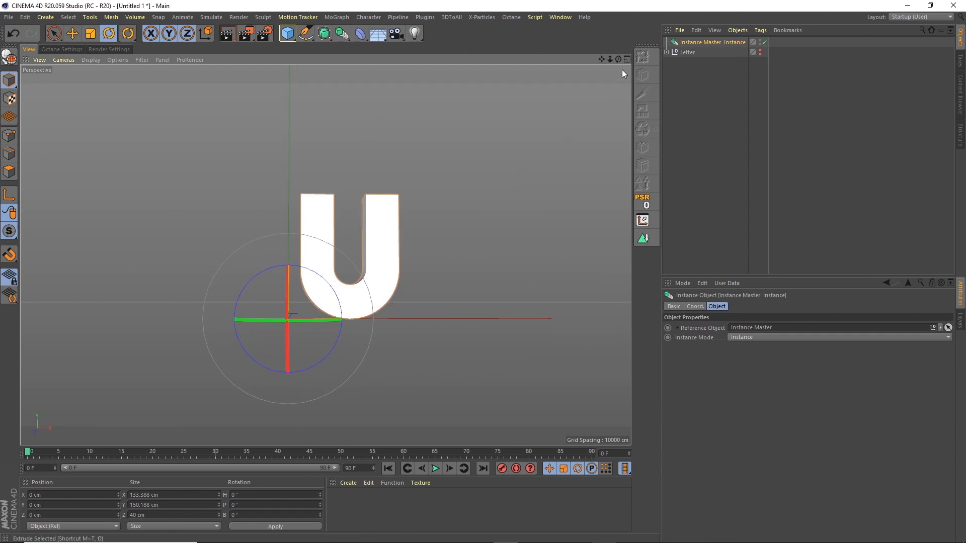
double_click(727, 43)
key("Delete")
key("Delete")
key("Delete")
key("Delete")
key("Delete")
key("Delete")
key("Delete")
key("Delete")
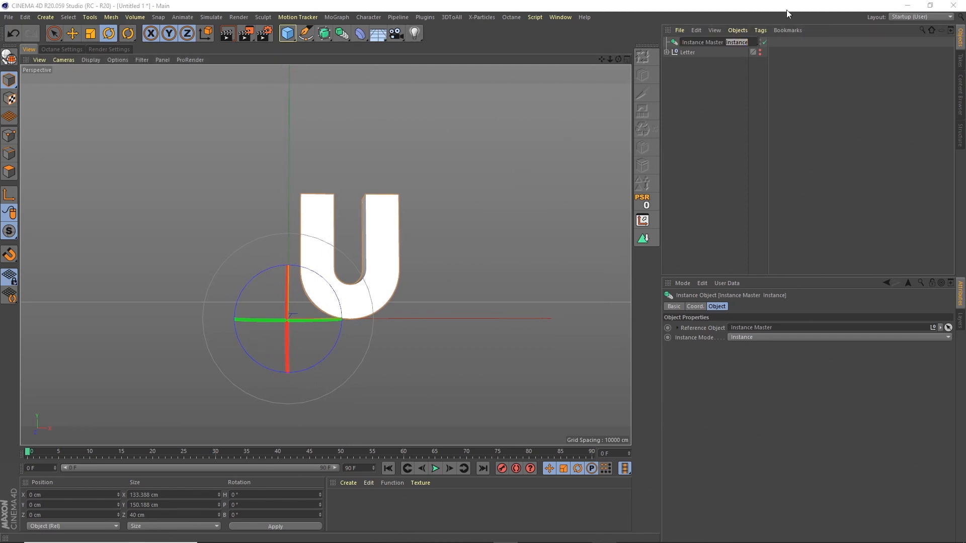
key("Return")
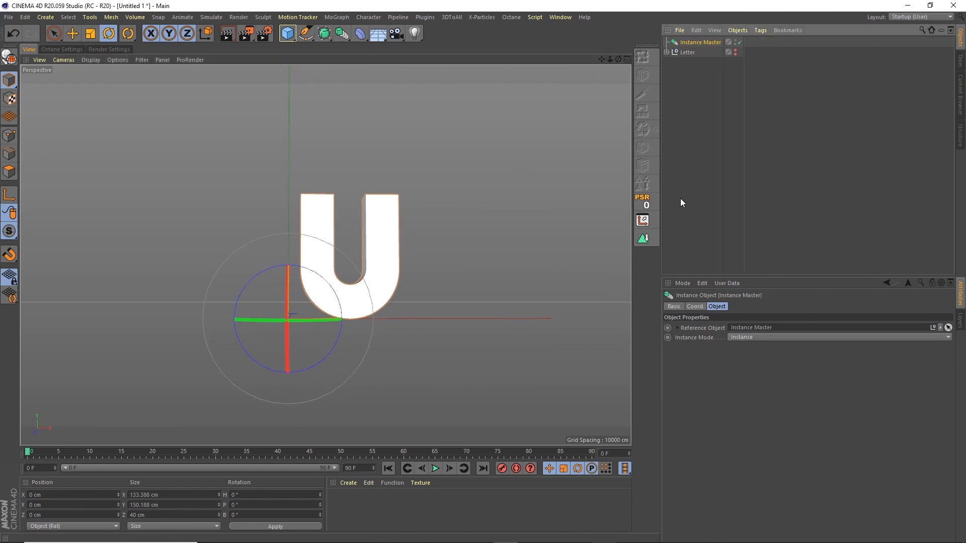
left_click_drag(619, 60, 651, 59)
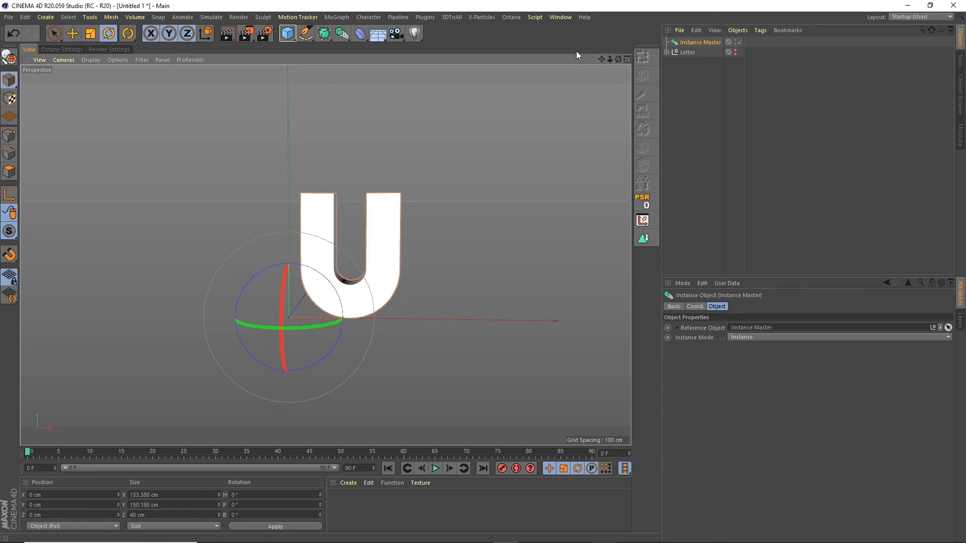
Step: Add a cube and frame it in the enlarged Front view
left_click(288, 34)
left_click(627, 60)
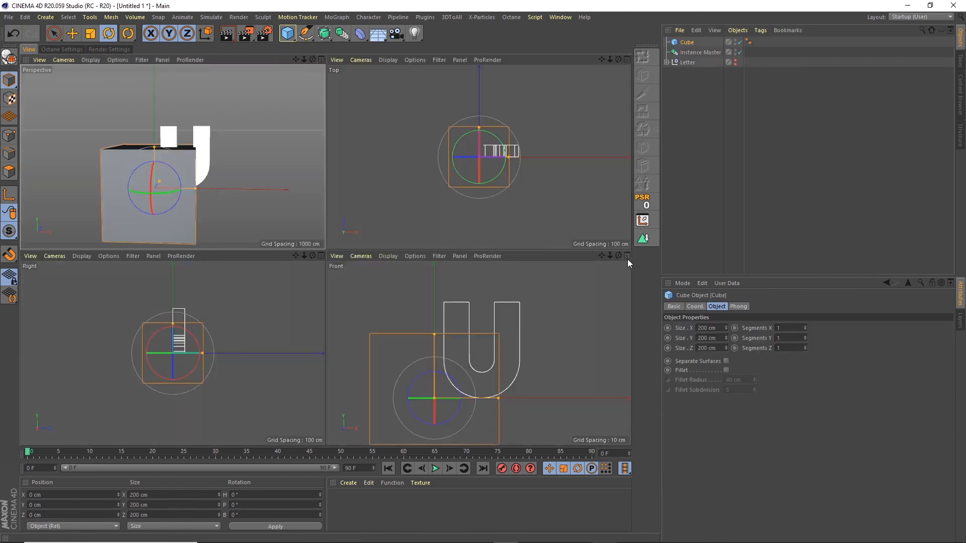
left_click(627, 258)
middle_click_drag(435, 249, 496, 179, "alt")
Step: Set the cube's size to X 38, Y 300 and Z 100 cm
left_click(717, 328)
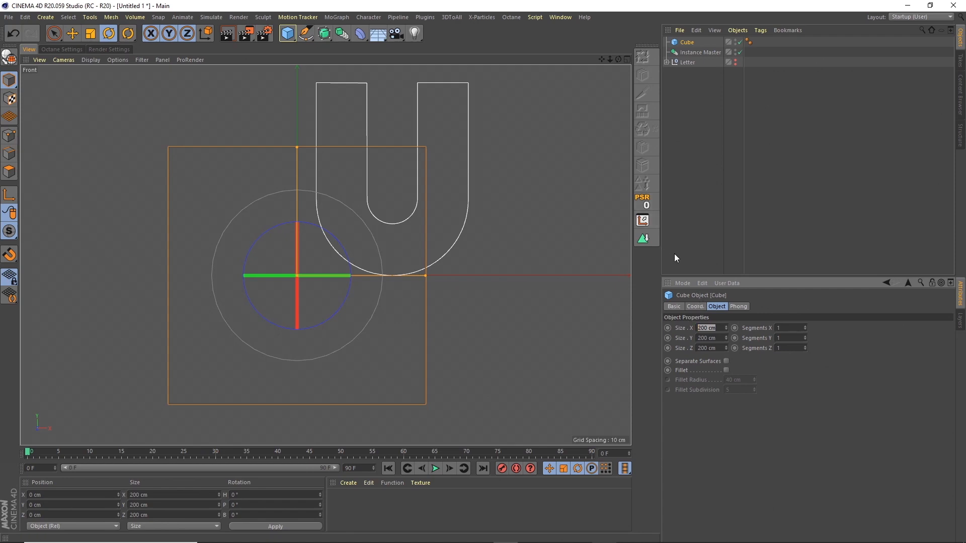
type("38")
key("Tab")
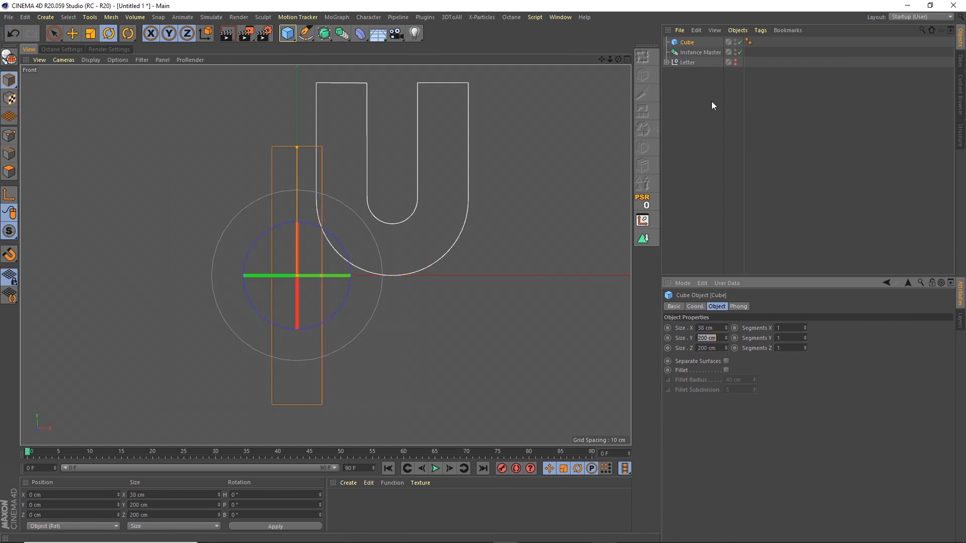
type("300")
key("Tab")
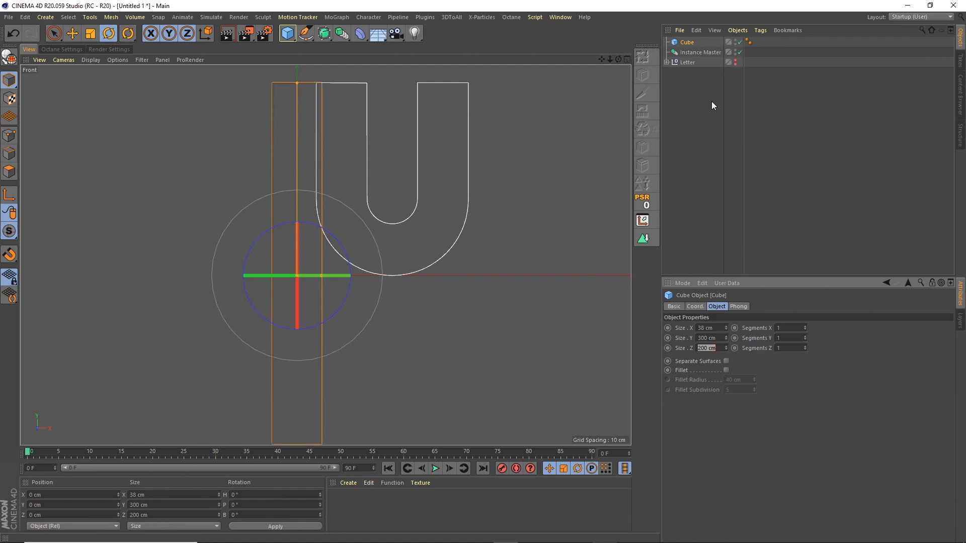
type("100")
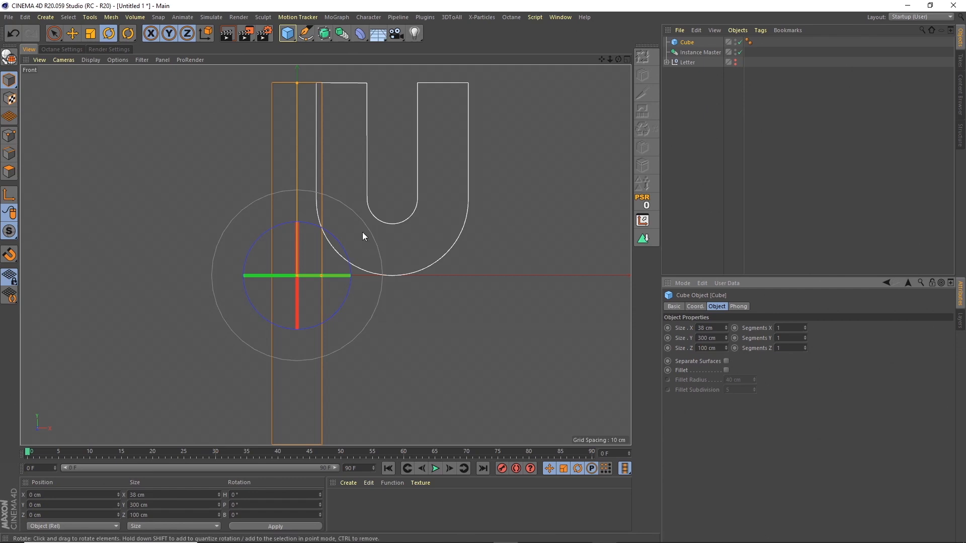
Step: Tilt the cube to a -50° bank rotation
left_click_drag(339, 241, 306, 233)
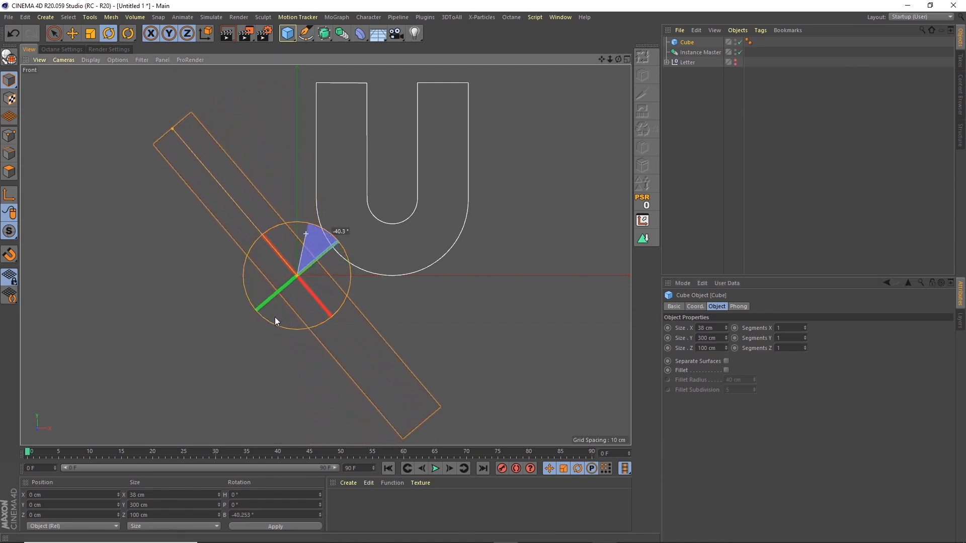
left_click_drag(257, 516, 209, 484)
type("-50")
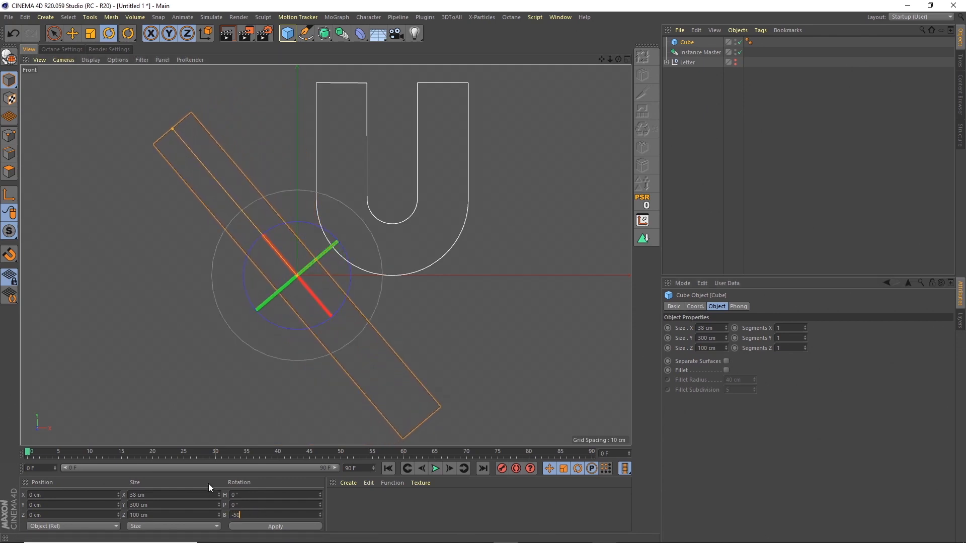
key("Return")
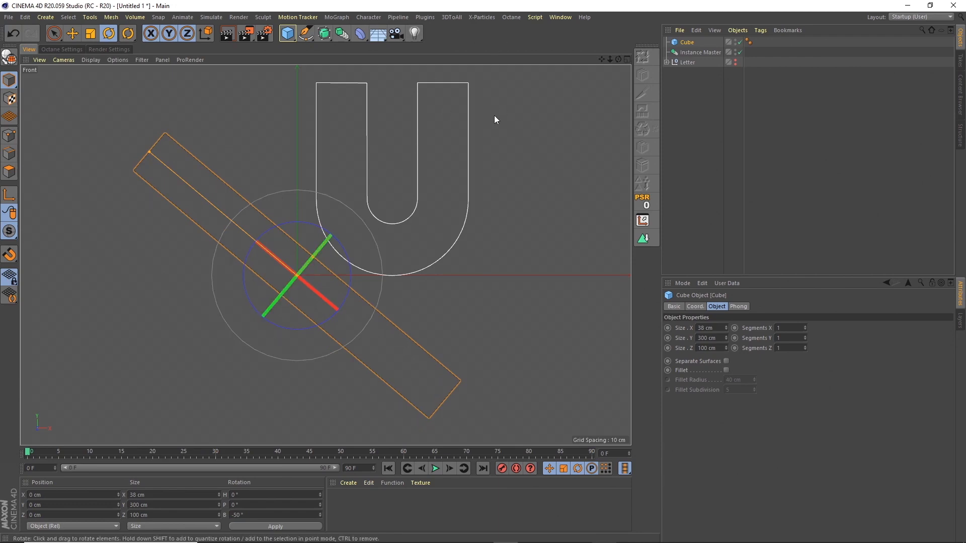
Step: Rename the cube Slice1 and frame it beside the U in the Front view
double_click(687, 42)
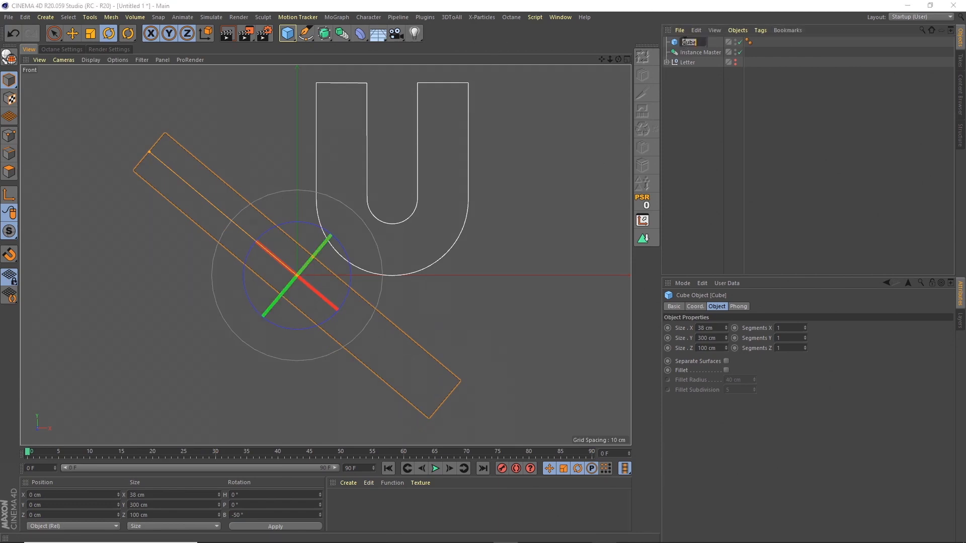
type("Slice1")
key("Return")
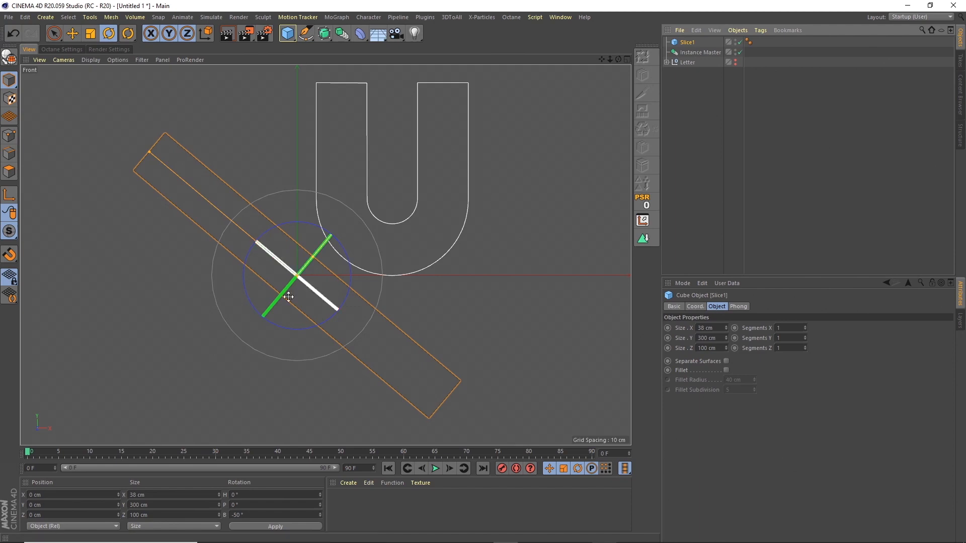
left_click_drag(602, 59, 551, 132)
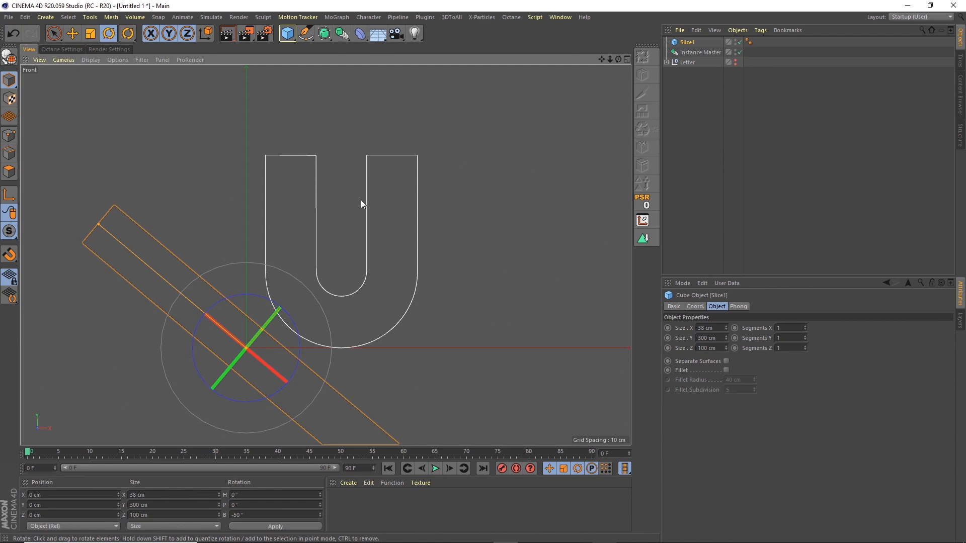
left_click(25, 17)
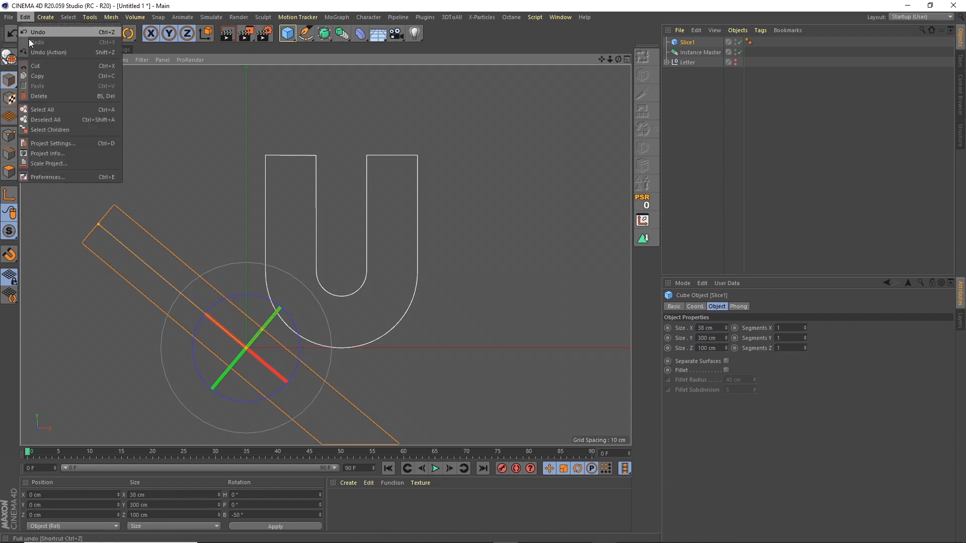
Step: In Project Settings, set 25 FPS with Maximum Time and Preview Max Time at 125 F
left_click(55, 143)
double_click(737, 359)
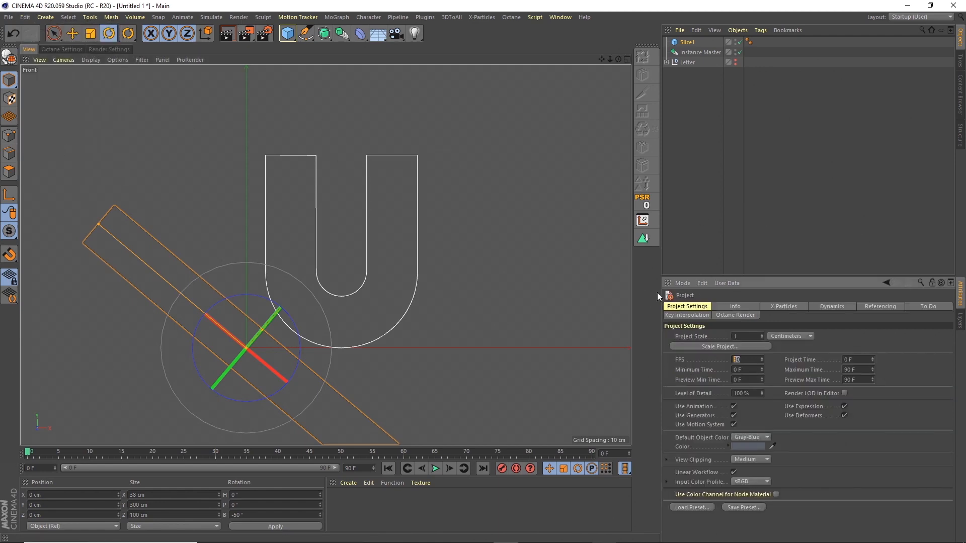
type("25")
key("Tab")
key("Tab")
key("Tab")
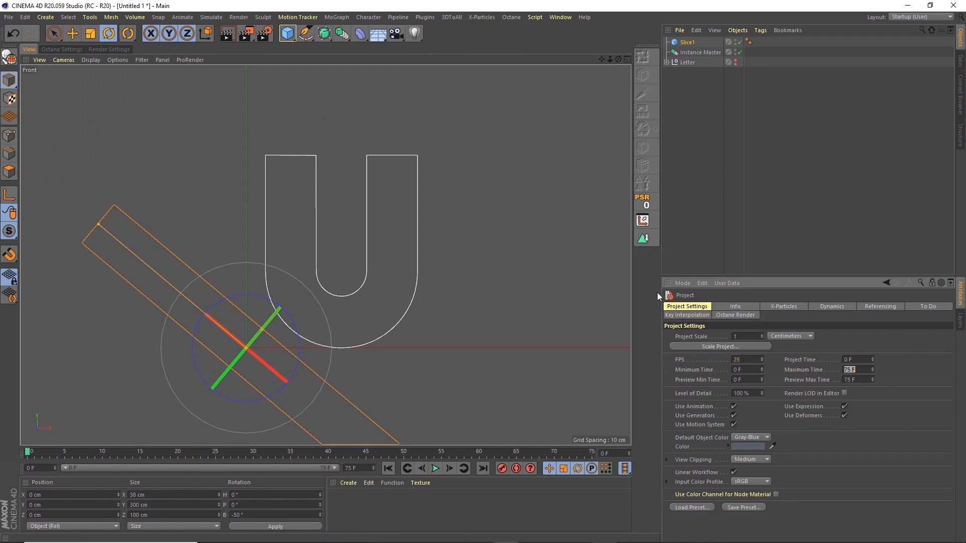
type("125")
key("Tab")
key("Tab")
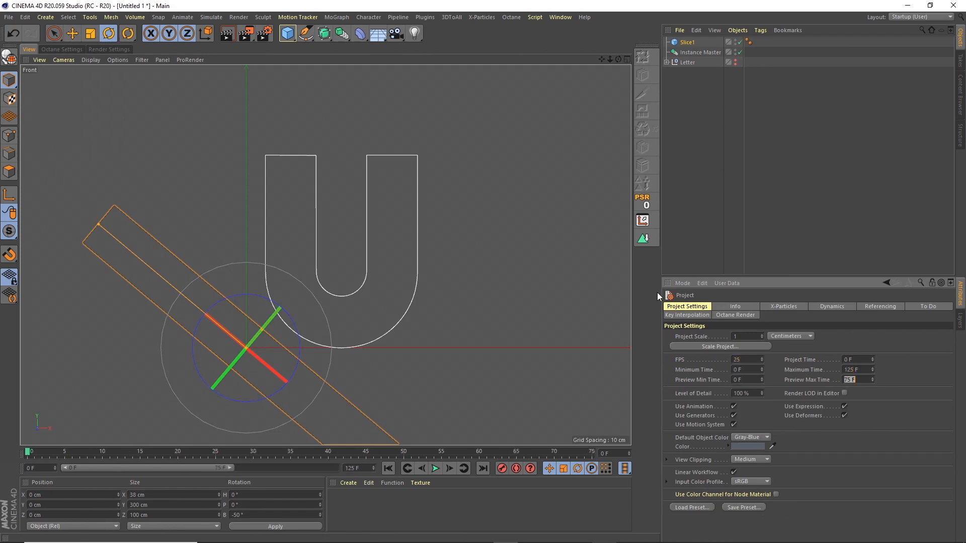
type("125")
key("Return")
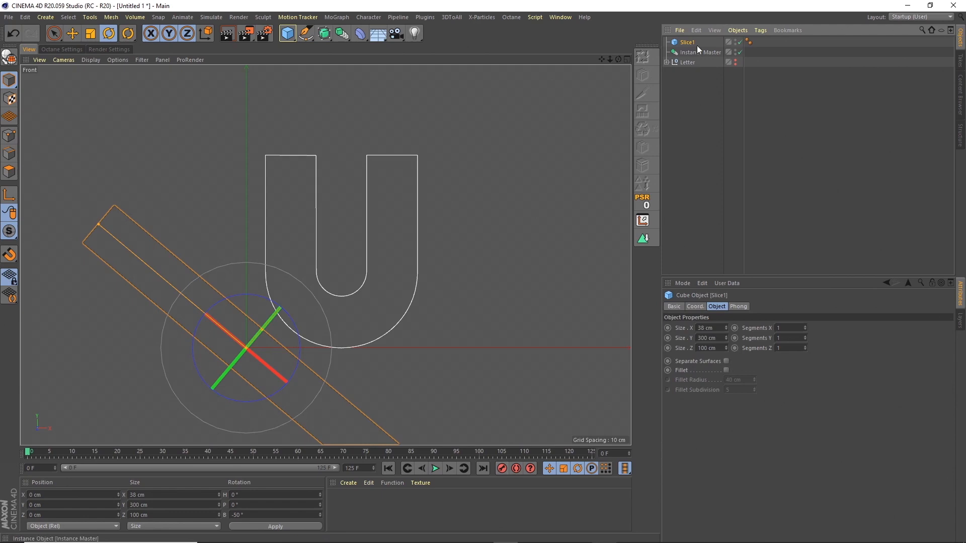
Step: At frame 125, key Slice1's position to X 150 cm, Y 180 cm, then scrub back to check
left_click(696, 307)
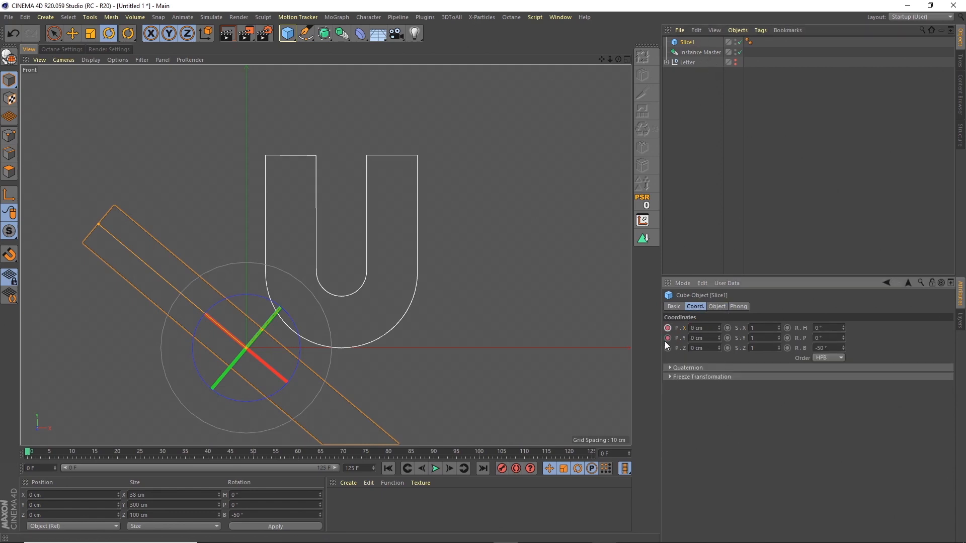
left_click(592, 452)
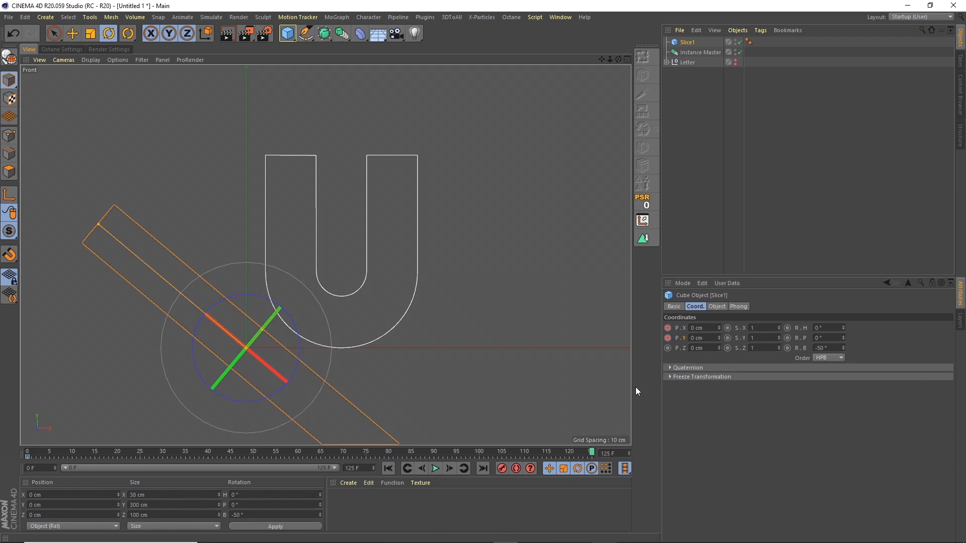
left_click(697, 328)
type("150")
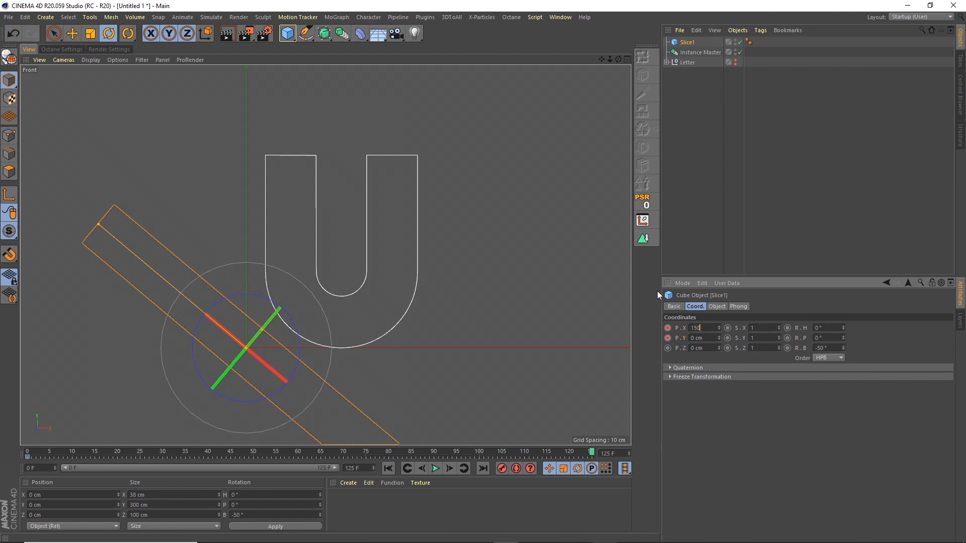
key("Tab")
type("180")
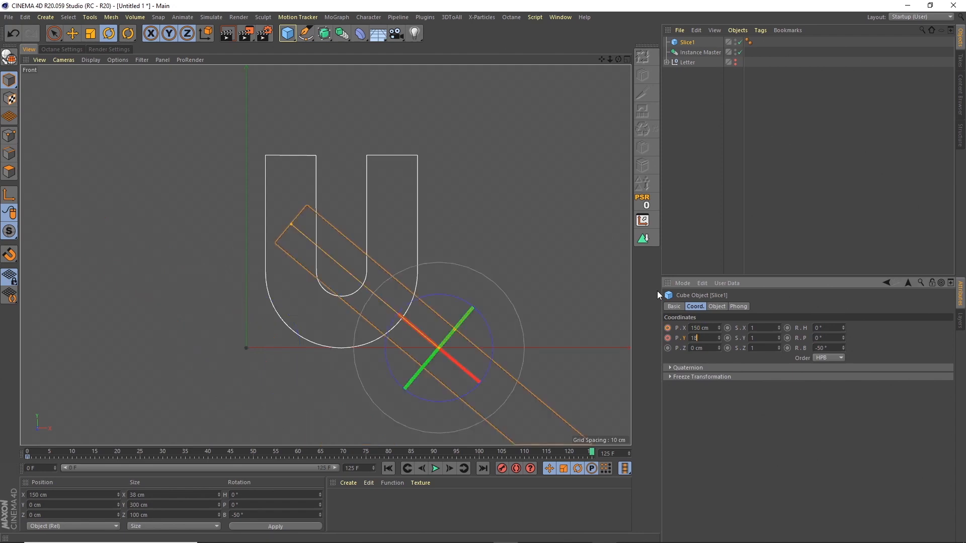
key("Tab")
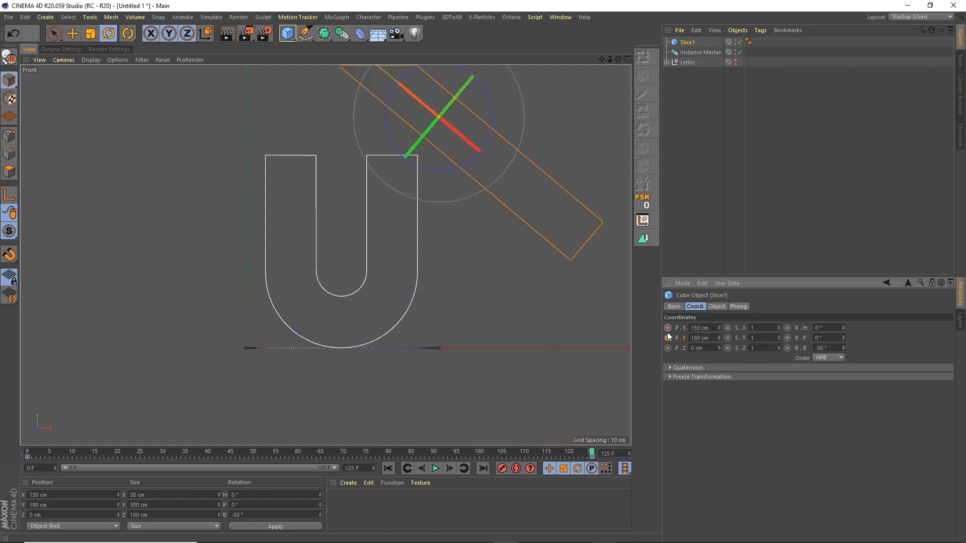
left_click_drag(591, 453, 578, 353)
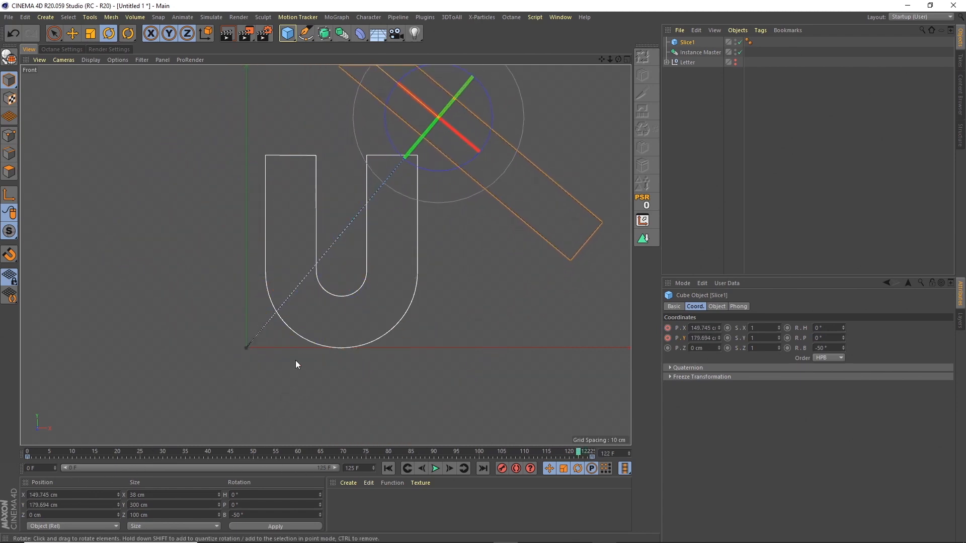
Step: Make Slice1's position keys Linear in the Dope Sheet and play the animation
left_click(560, 18)
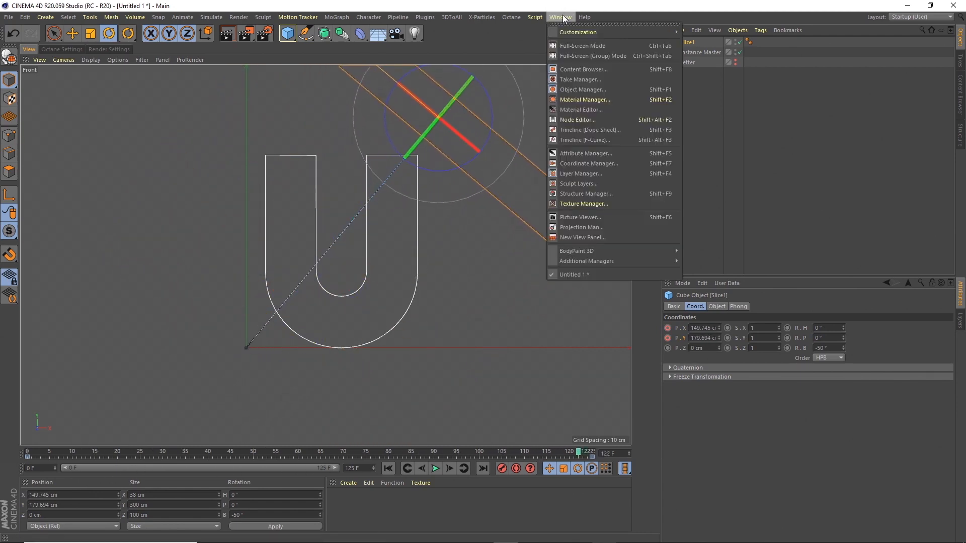
left_click(599, 129)
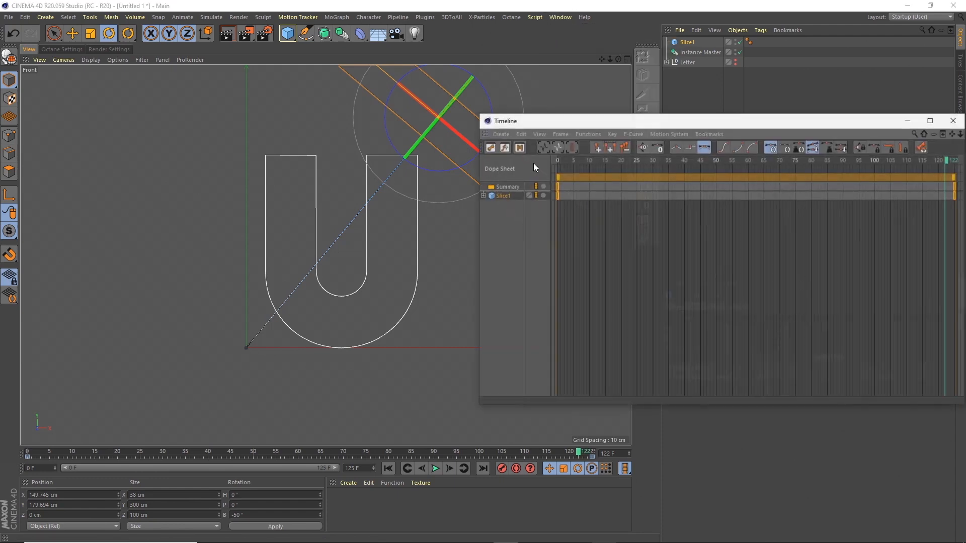
left_click(502, 196)
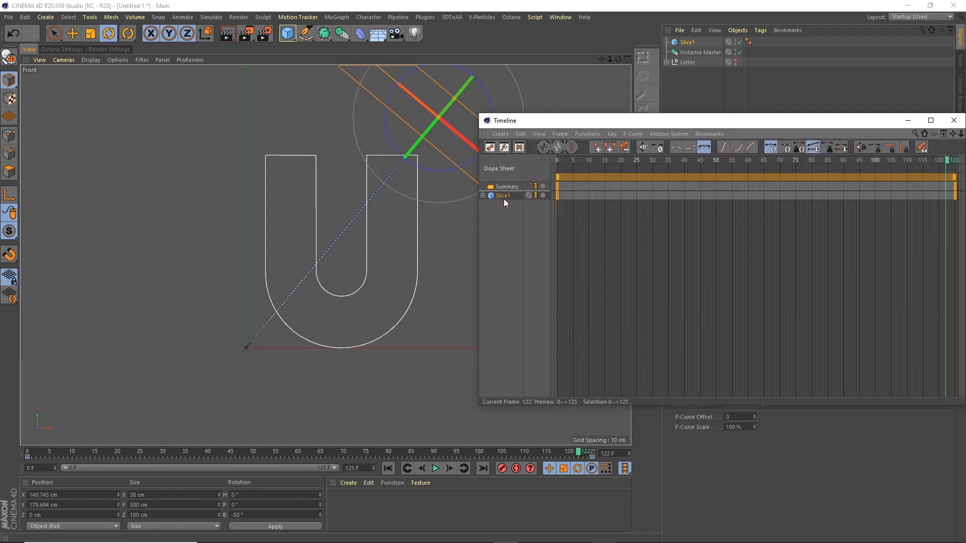
left_click(675, 147)
left_click(946, 123)
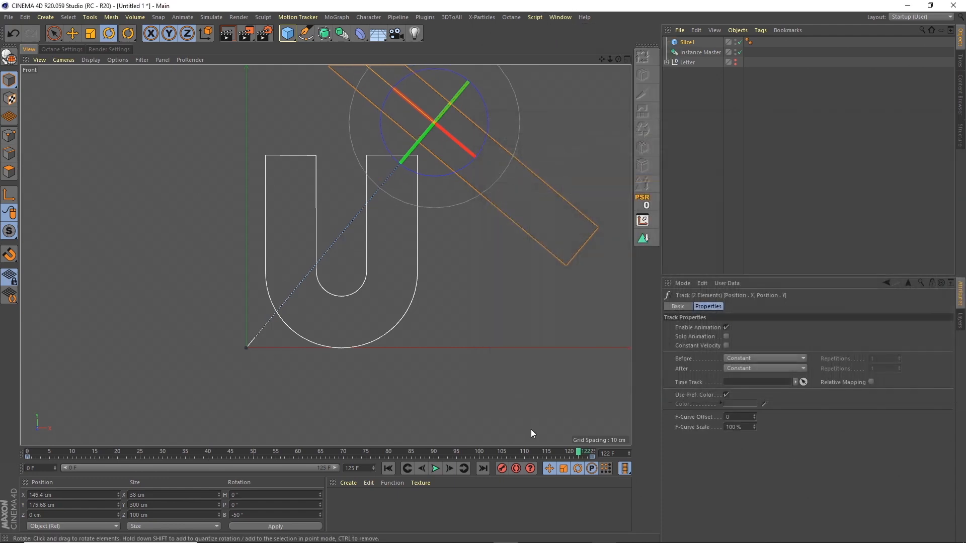
left_click(436, 468)
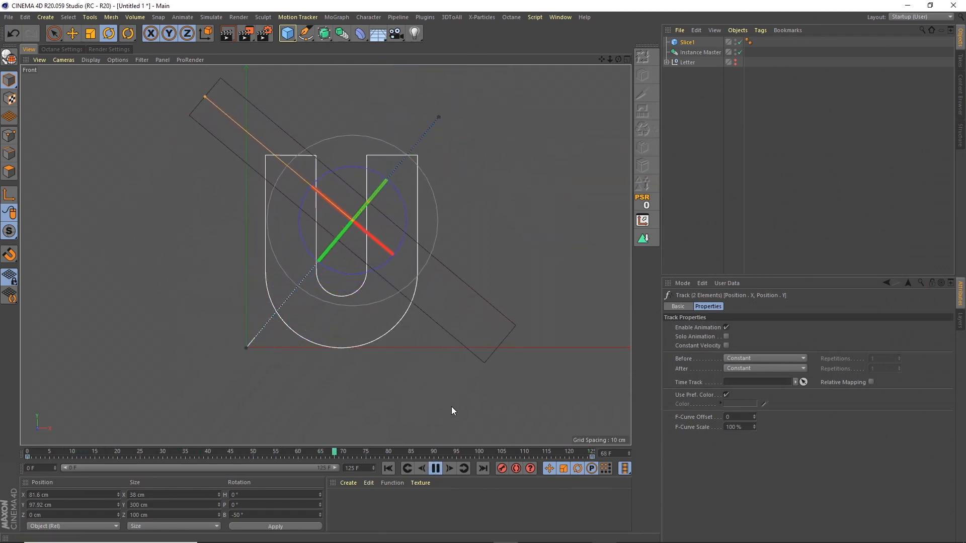
left_click(436, 469)
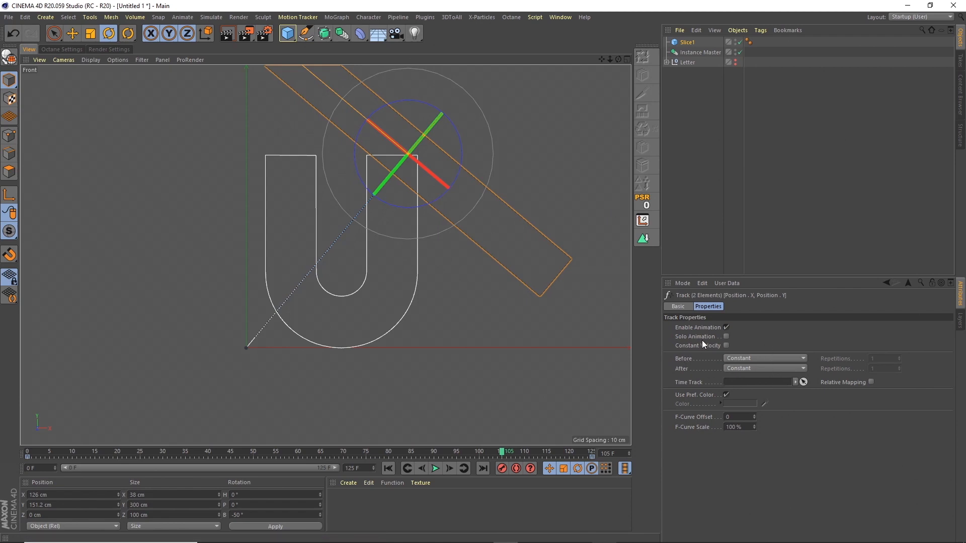
Step: Reopen the Dope Sheet briefly, then move the playhead near the animation's end
left_click(561, 17)
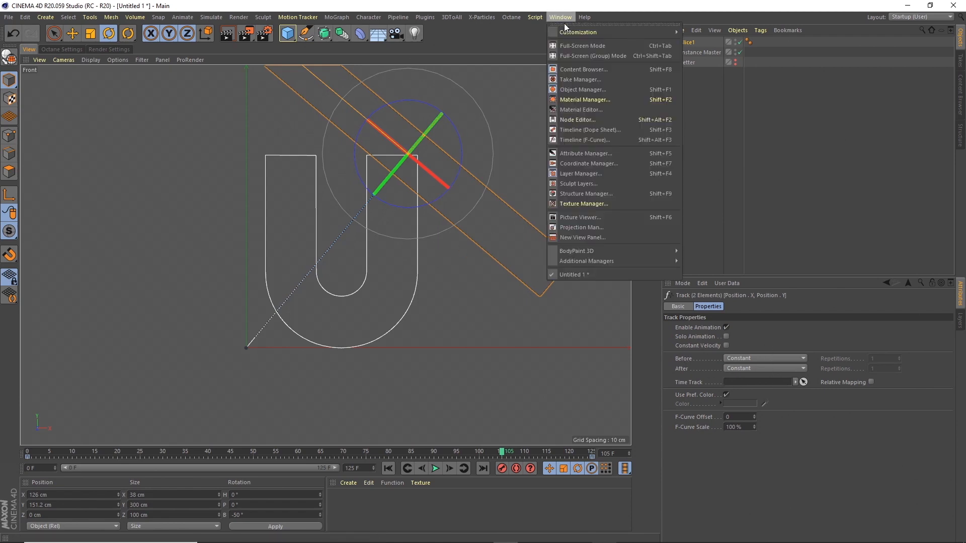
left_click(589, 130)
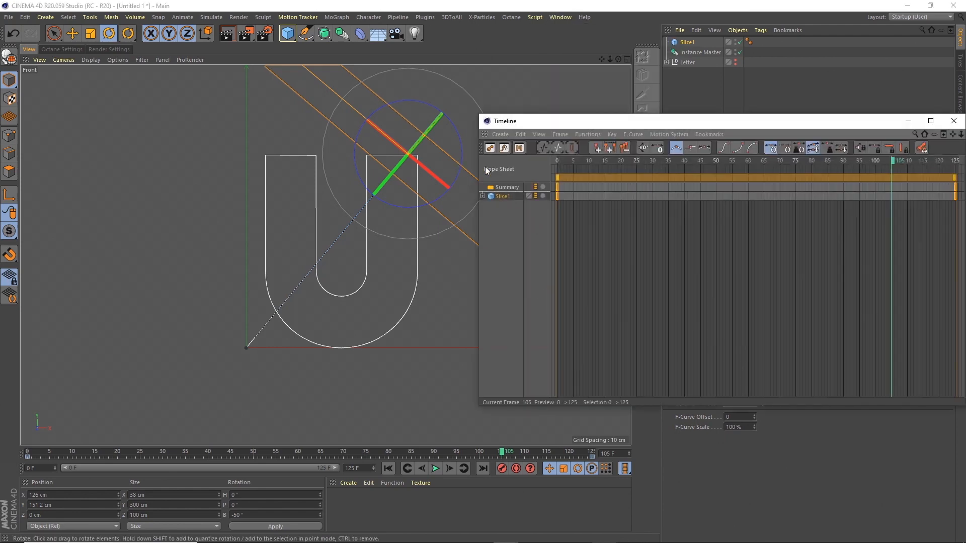
left_click(953, 121)
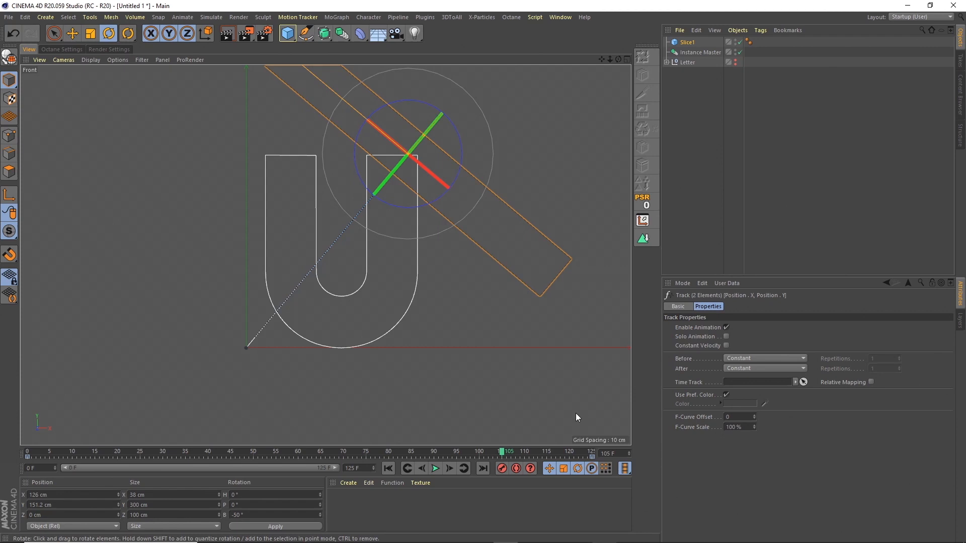
left_click(585, 452)
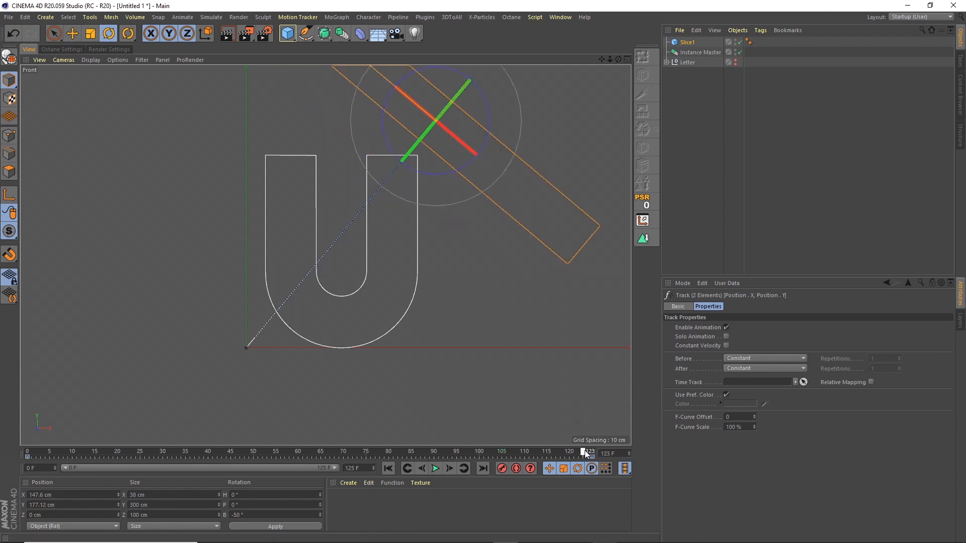
Step: At frame 125, set Slice1's position track Before and After modes to Continue
left_click_drag(584, 451, 592, 452)
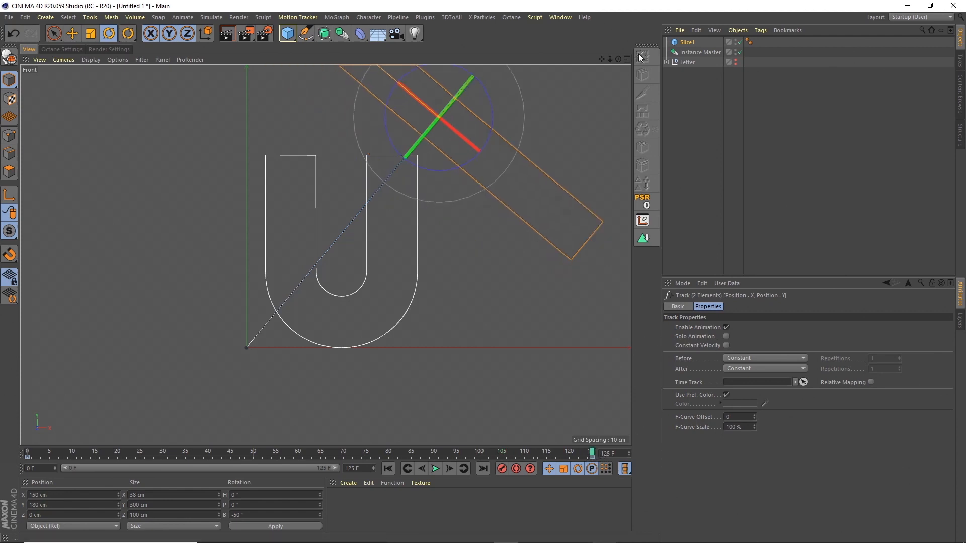
left_click(745, 358)
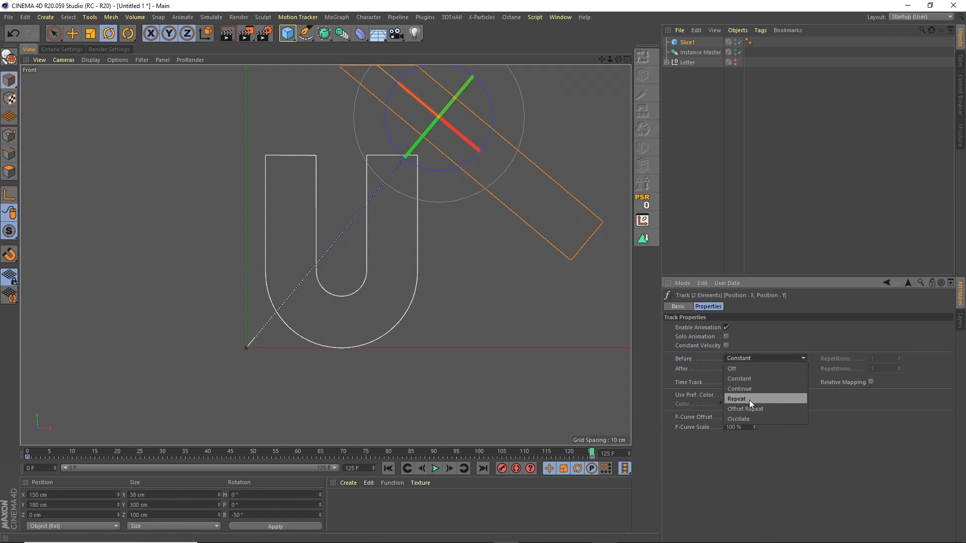
left_click(748, 389)
left_click(741, 368)
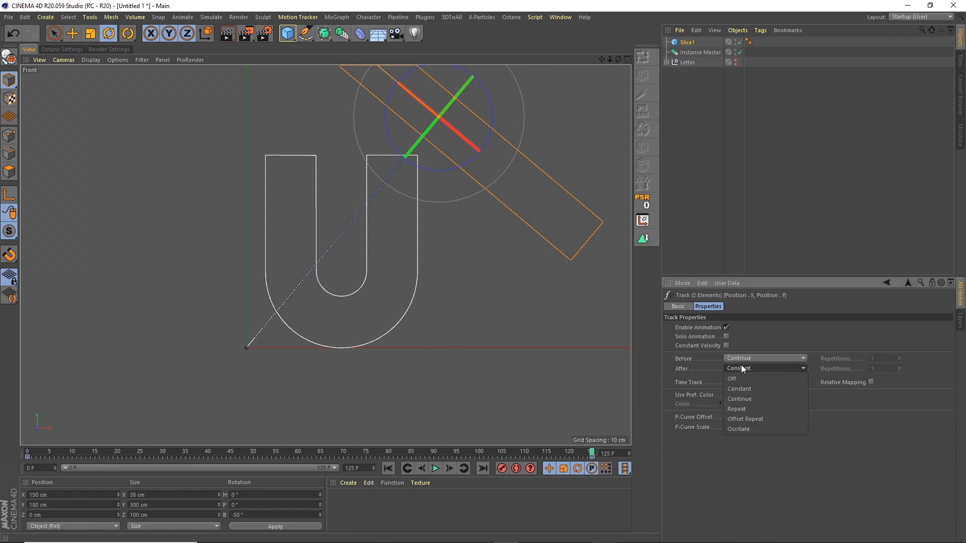
left_click(749, 398)
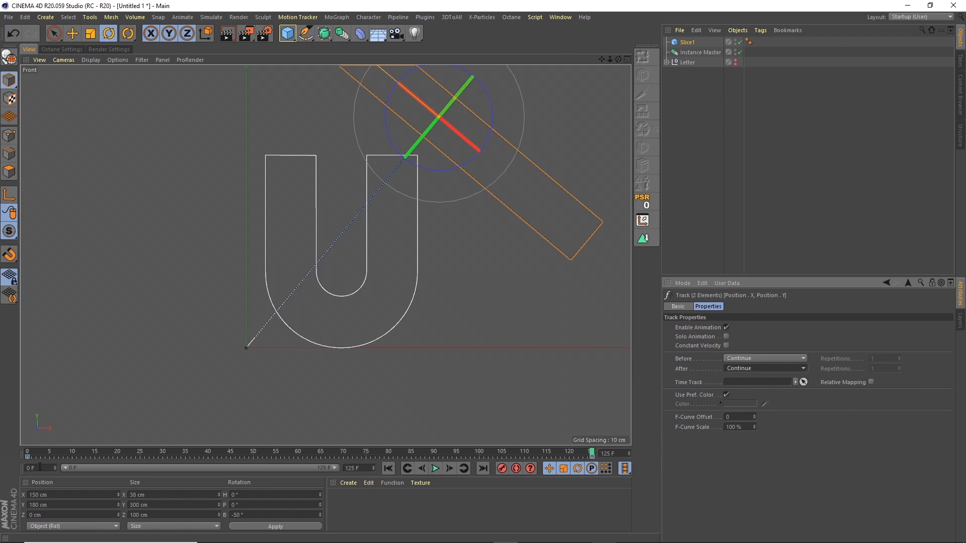
Step: Reopen the Dope Sheet timeline and inspect Slice1's keys near the start
left_click(560, 16)
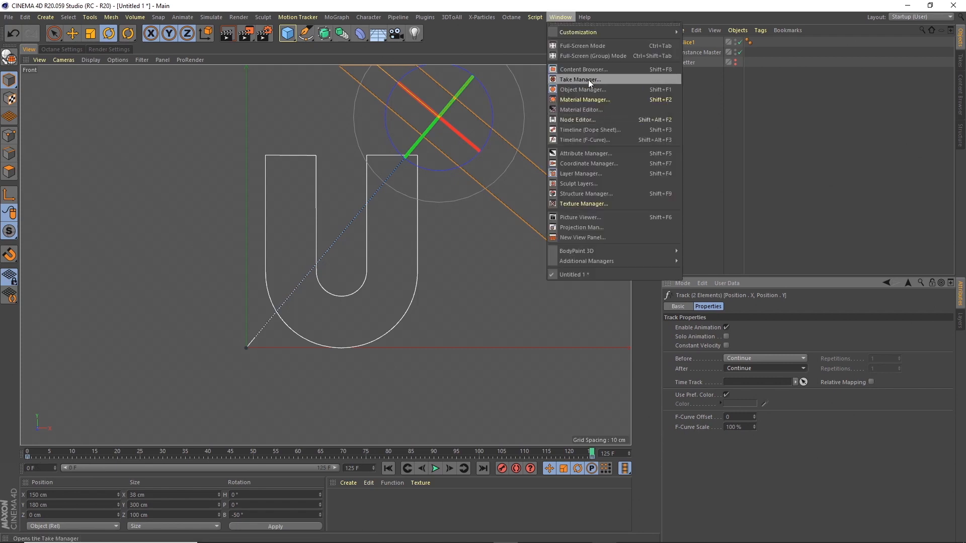
left_click(611, 129)
left_click_drag(604, 120, 653, 115)
left_click(620, 155)
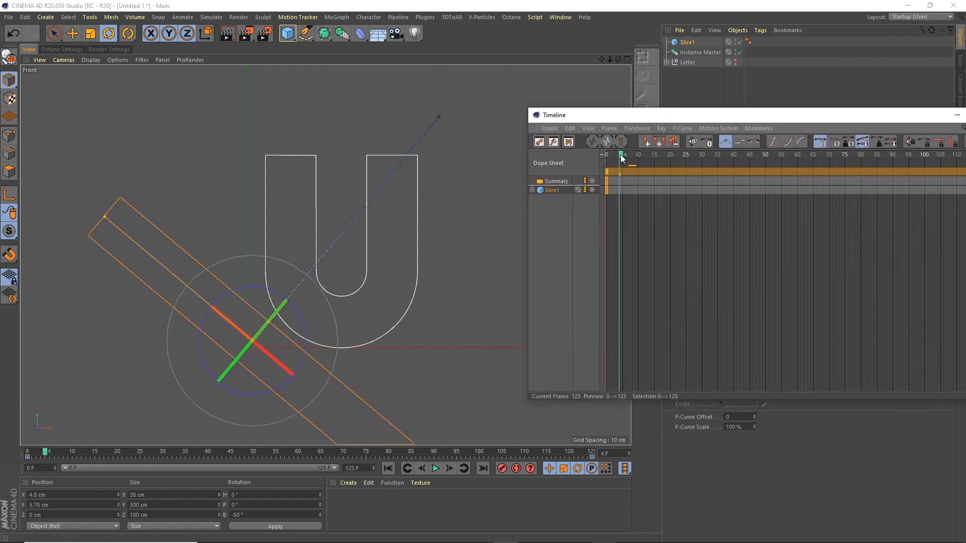
left_click_drag(607, 171, 652, 170)
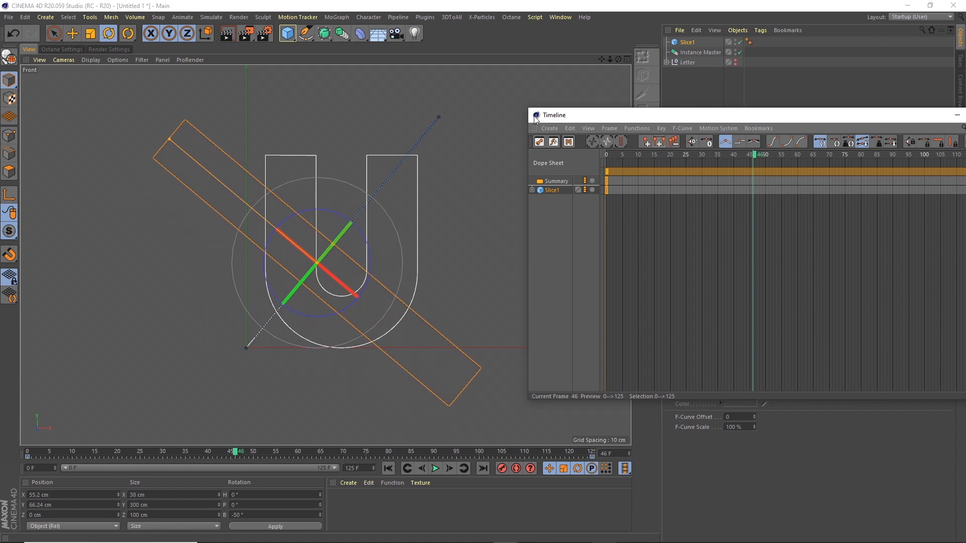
left_click_drag(837, 119, 682, 143)
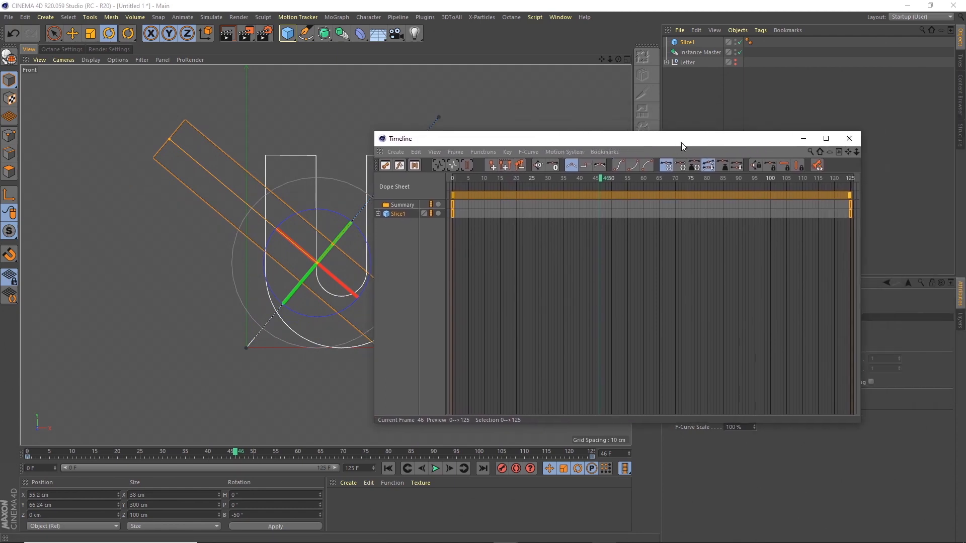
Step: Close the floating timeline, select Slice1, and return to the Perspective view
left_click(849, 138)
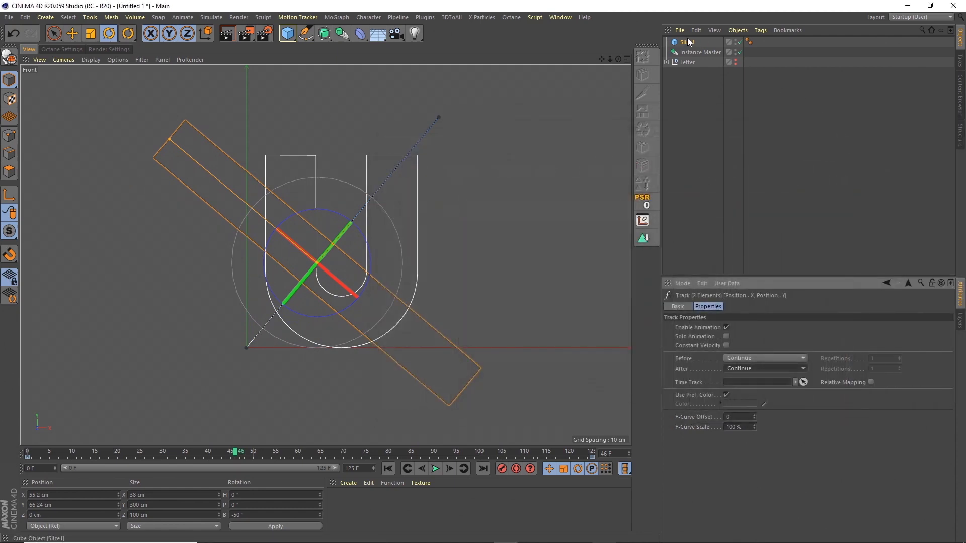
left_click(687, 44)
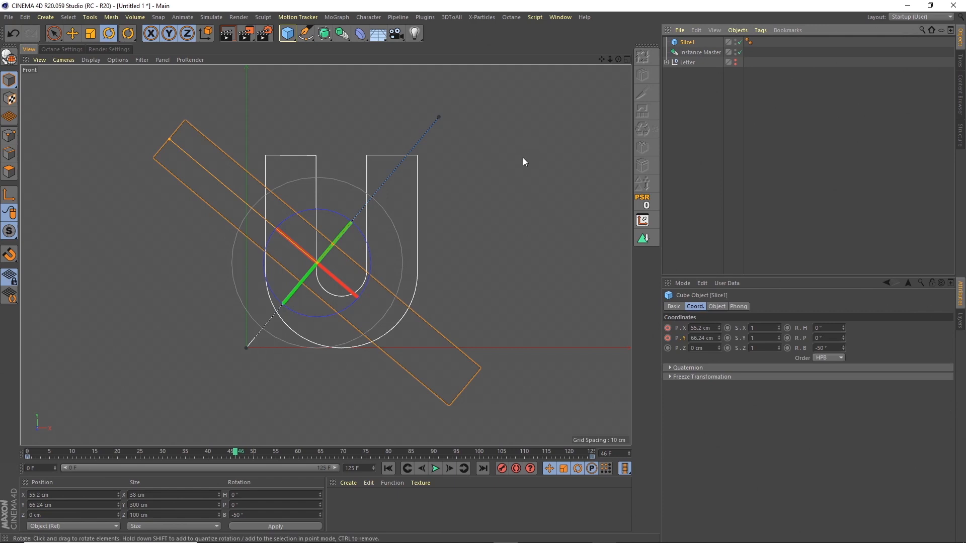
key("F1")
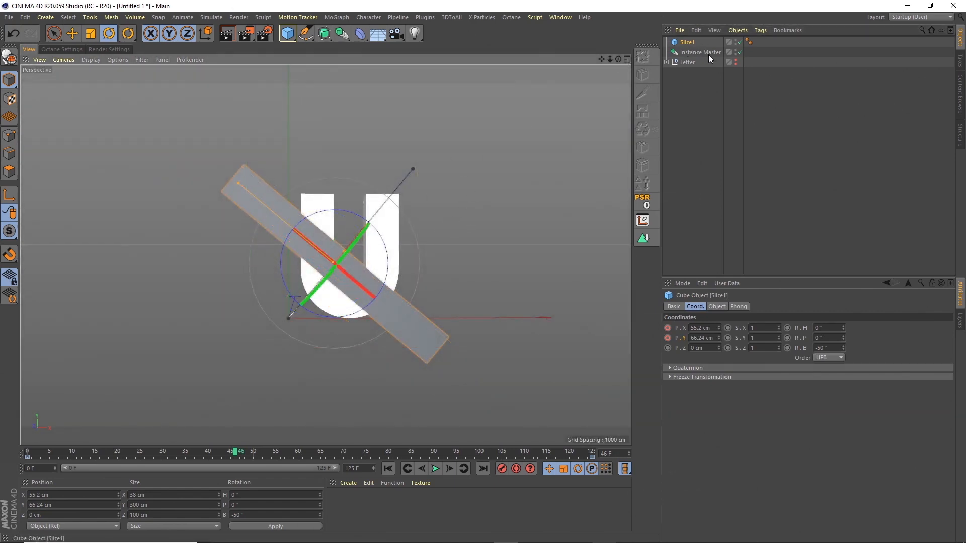
Step: Make four copies of Slice1 and rename the first copy Slice2
left_click_drag(690, 43, 696, 77)
double_click(696, 53)
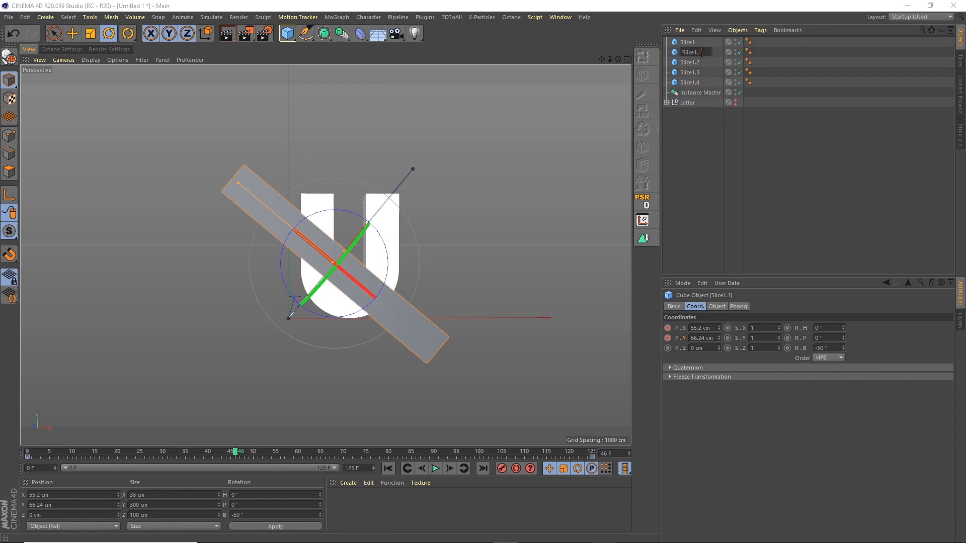
key("Delete")
key("Delete")
key("Delete")
type("2")
key("Return")
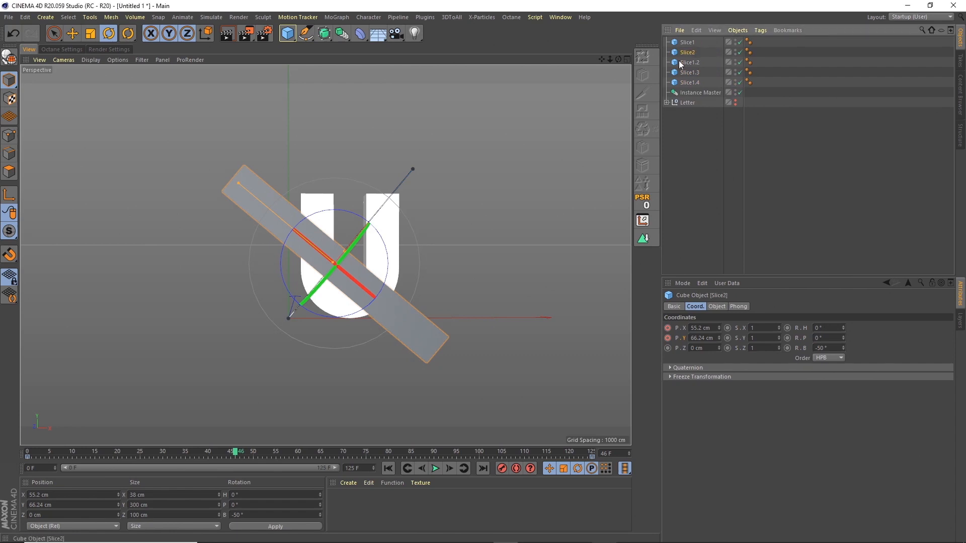
double_click(691, 63)
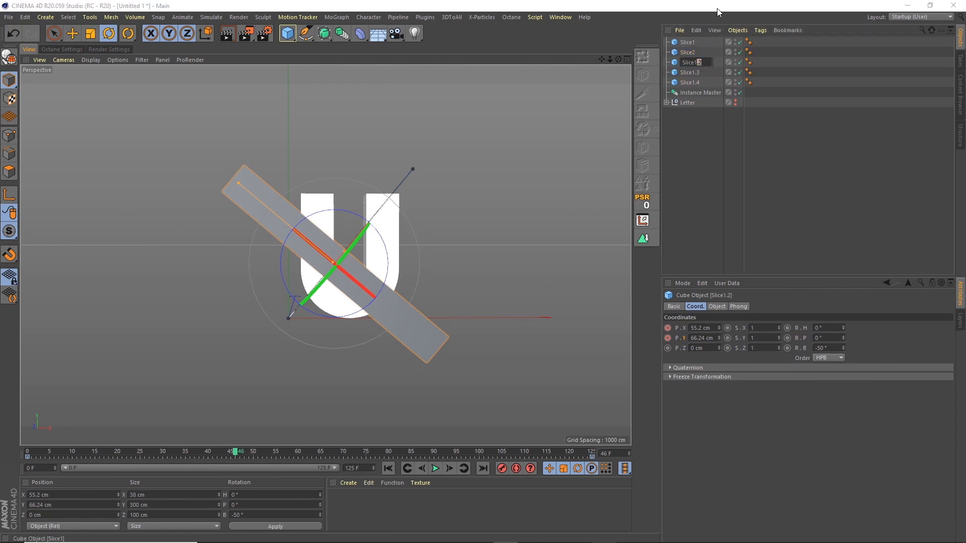
left_click(717, 9)
Step: Rename the remaining copies Slice3, Slice4 and Slice5
double_click(694, 61)
key("BackSpace")
type("3")
key("Return")
double_click(699, 71)
key("BackSpace")
key("BackSpace")
key("BackSpace")
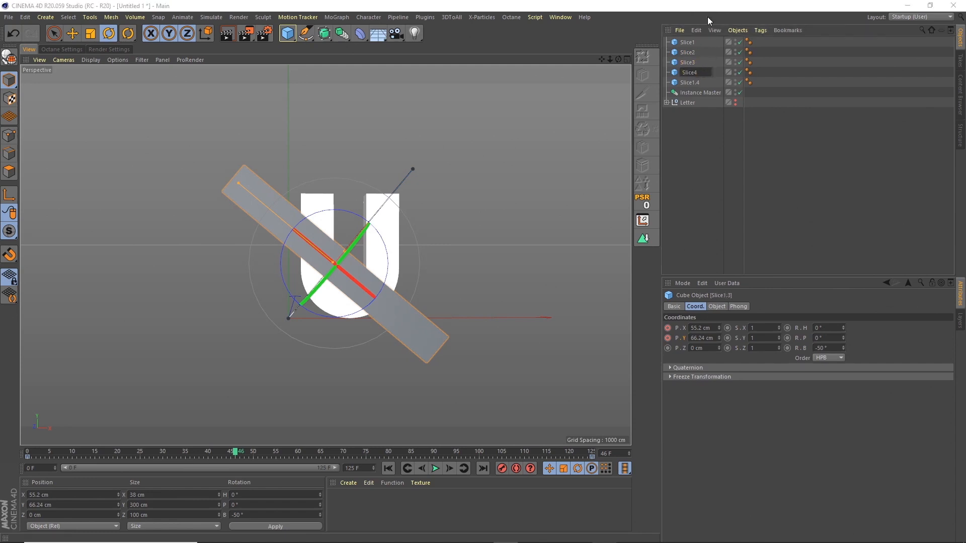
type("4")
key("Return")
double_click(689, 83)
key("BackSpace")
key("BackSpace")
key("BackSpace")
type("5")
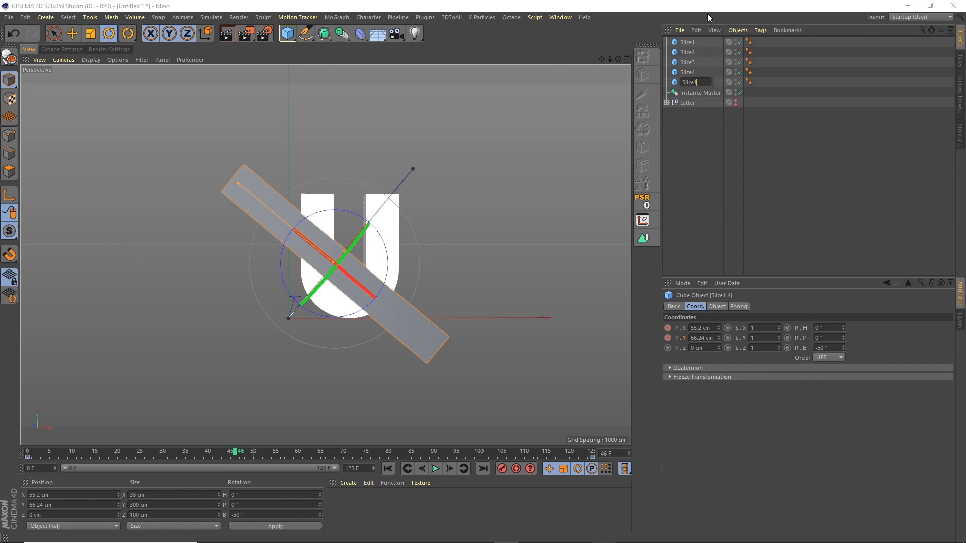
key("Return")
left_click(663, 120)
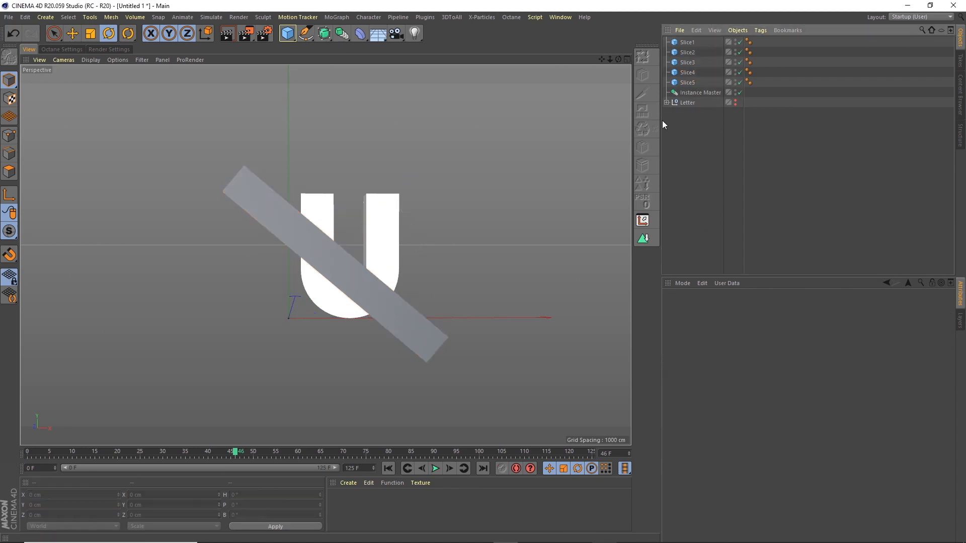
Step: Maximize the Front viewport with Gouraud Shading and recentre the letter in view
left_click(562, 19)
left_click(566, 7)
left_click(561, 16)
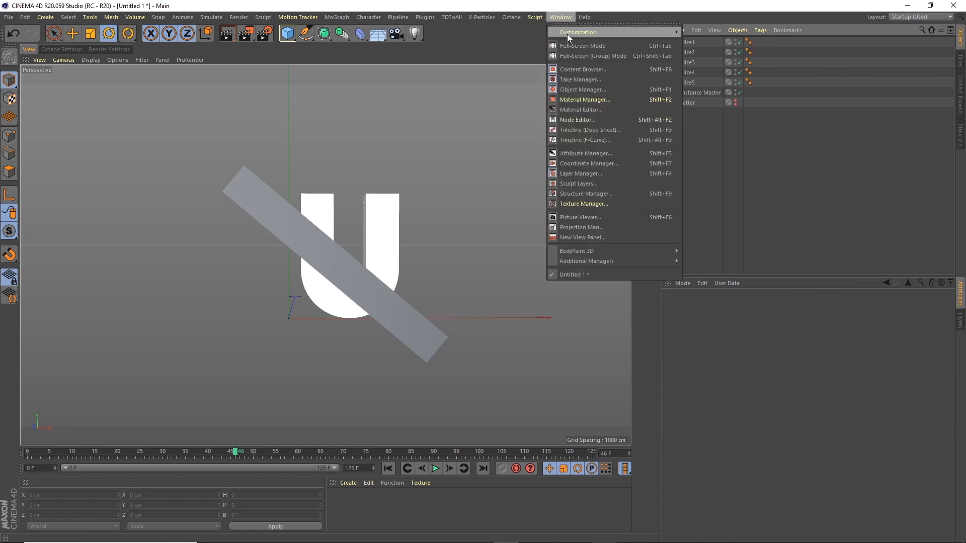
left_click(532, 34)
left_click(627, 59)
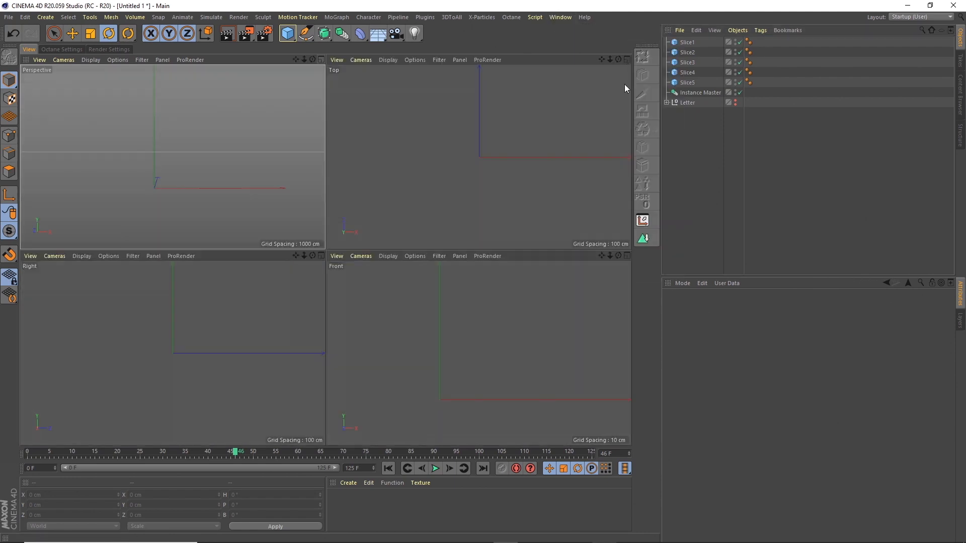
left_click(627, 256)
left_click(93, 60)
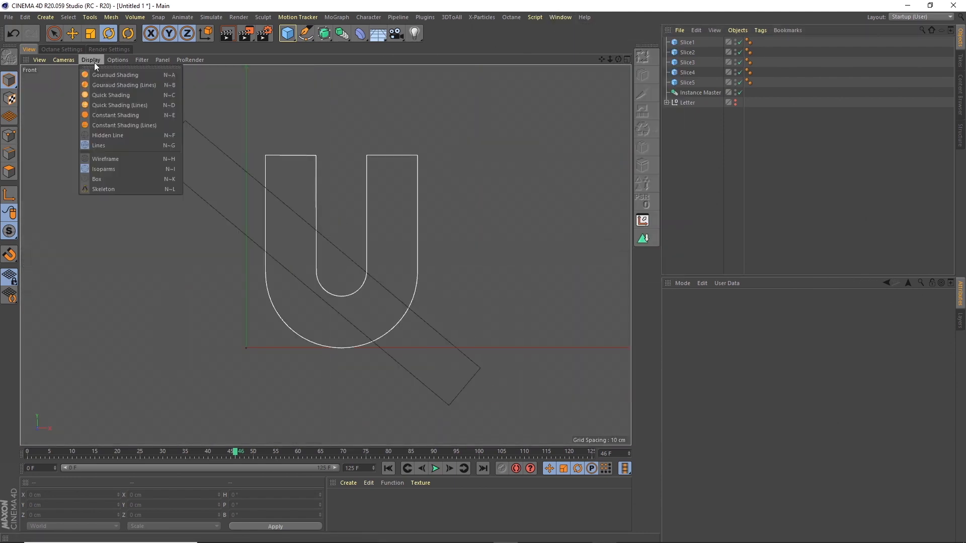
left_click(99, 75)
middle_click_drag(507, 165, 470, 167, "alt")
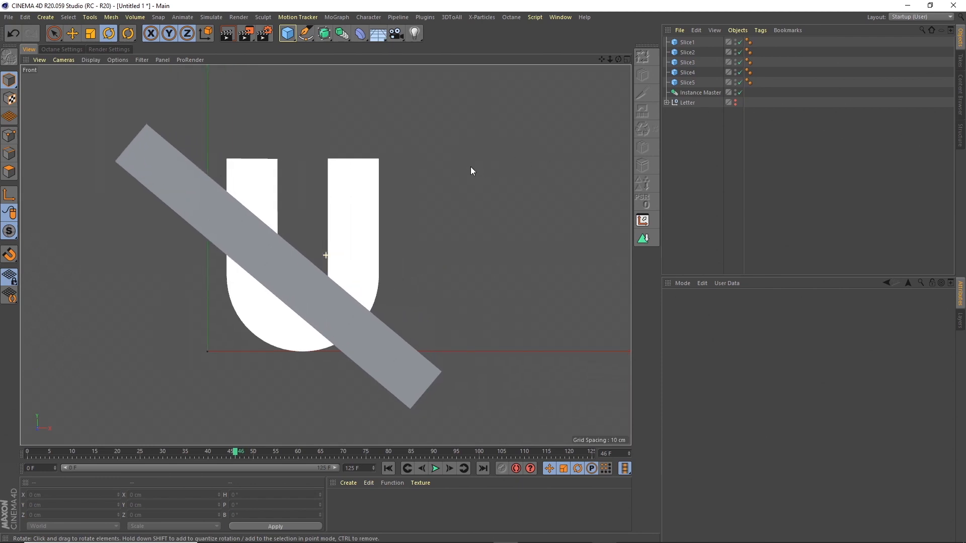
left_click(348, 483)
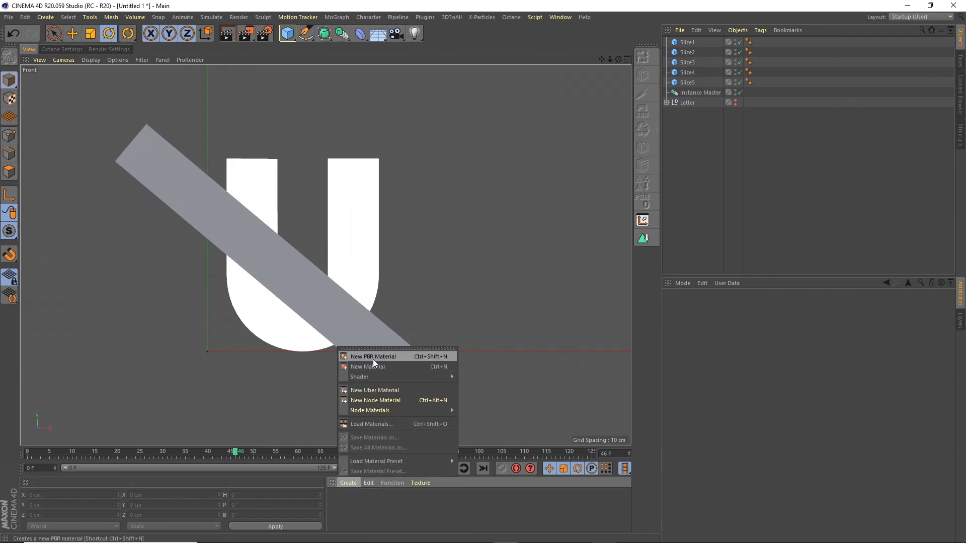
Step: Create five new materials, Mat through Mat.4, in the Material Manager
left_click(368, 366)
left_click(349, 484)
left_click(368, 367)
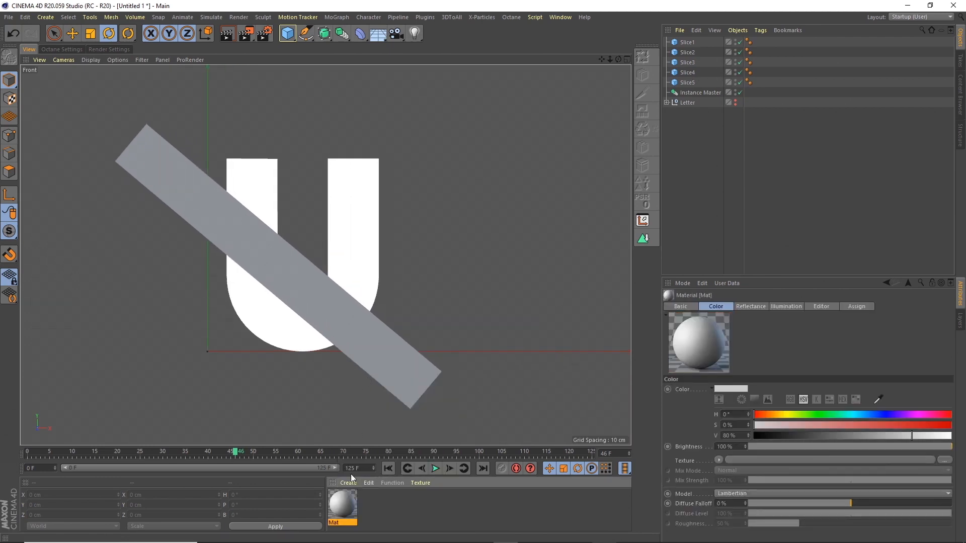
left_click(349, 483)
left_click(369, 367)
left_click(349, 484)
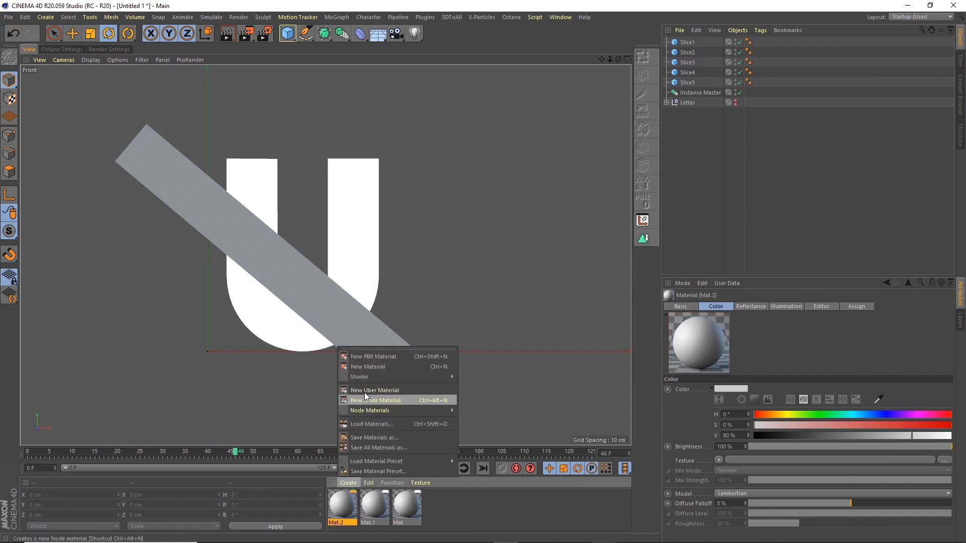
left_click(368, 367)
left_click(348, 483)
left_click(367, 367)
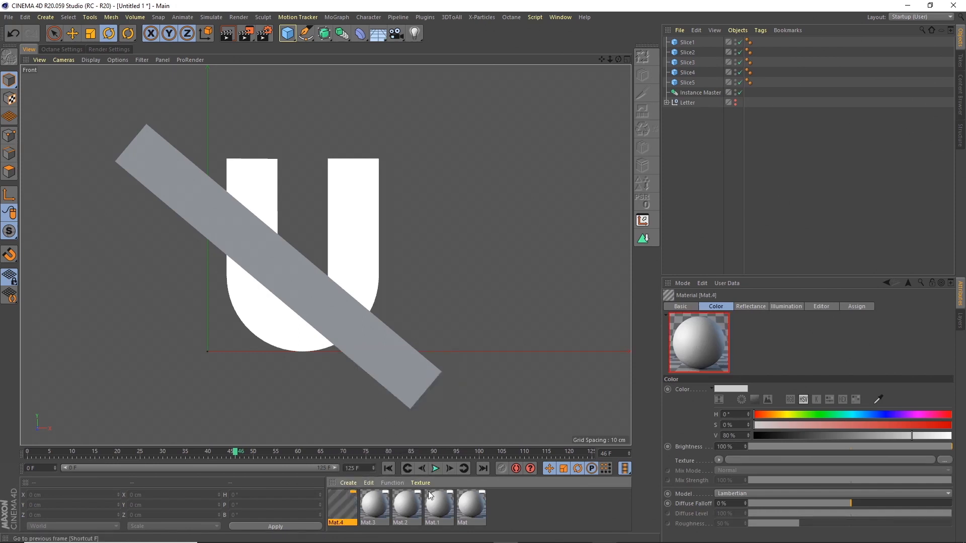
Step: Colour Mat pinkish red, Mat.1 green, Mat.2 blue and Mat.3 purple, leaving Mat.4 grey
double_click(469, 500)
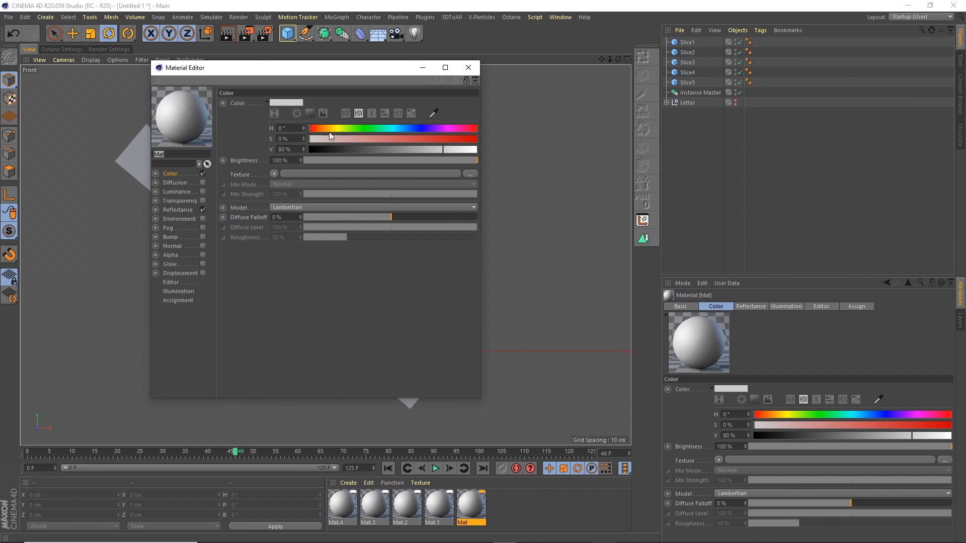
left_click_drag(330, 134, 396, 138)
left_click(439, 506)
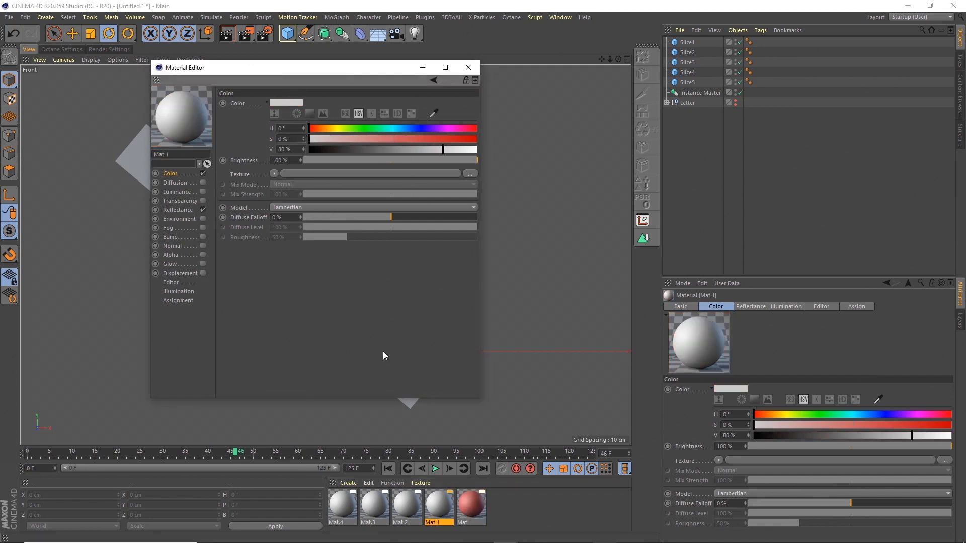
left_click(366, 128)
left_click(408, 506)
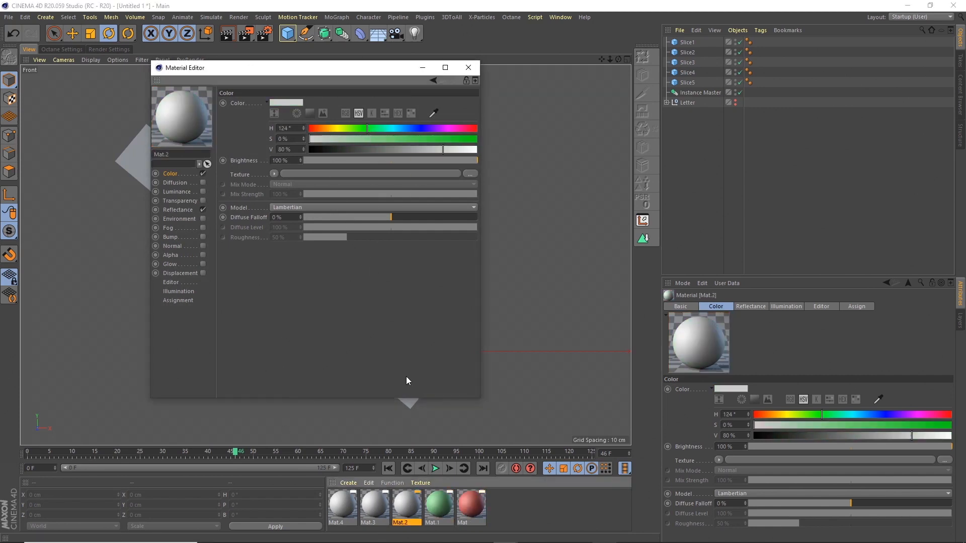
left_click(419, 128)
left_click(374, 506)
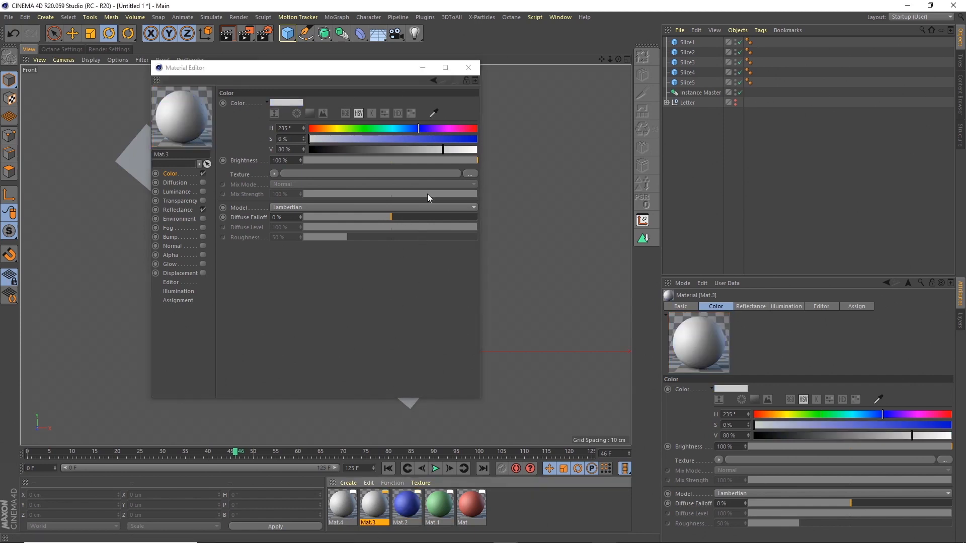
left_click(443, 128)
left_click(411, 139)
double_click(342, 506)
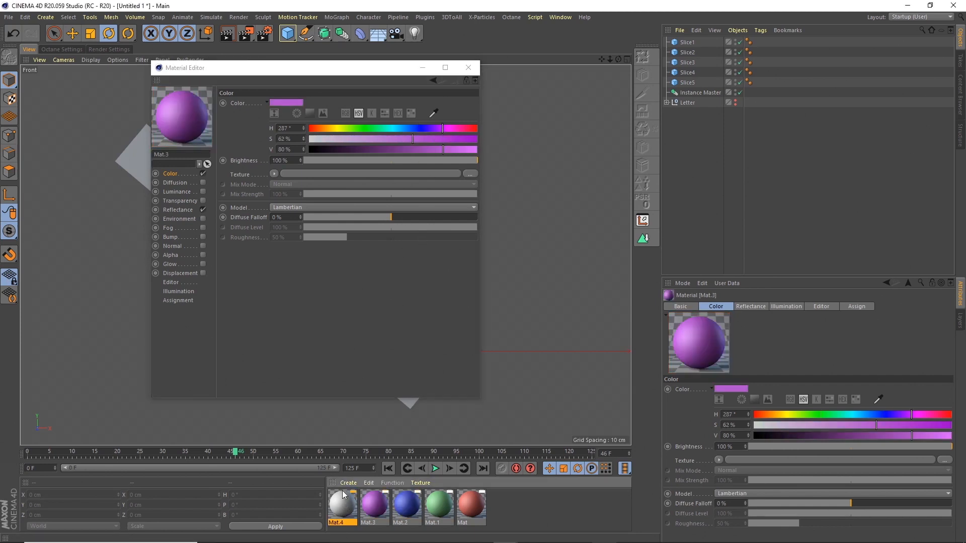
left_click(468, 68)
Step: Apply grey Mat.4, purple Mat.3, blue Mat.2 and green Mat.1 to Slice1 through Slice4
left_click_drag(343, 505, 690, 43)
left_click_drag(375, 506, 689, 52)
left_click_drag(407, 505, 688, 92)
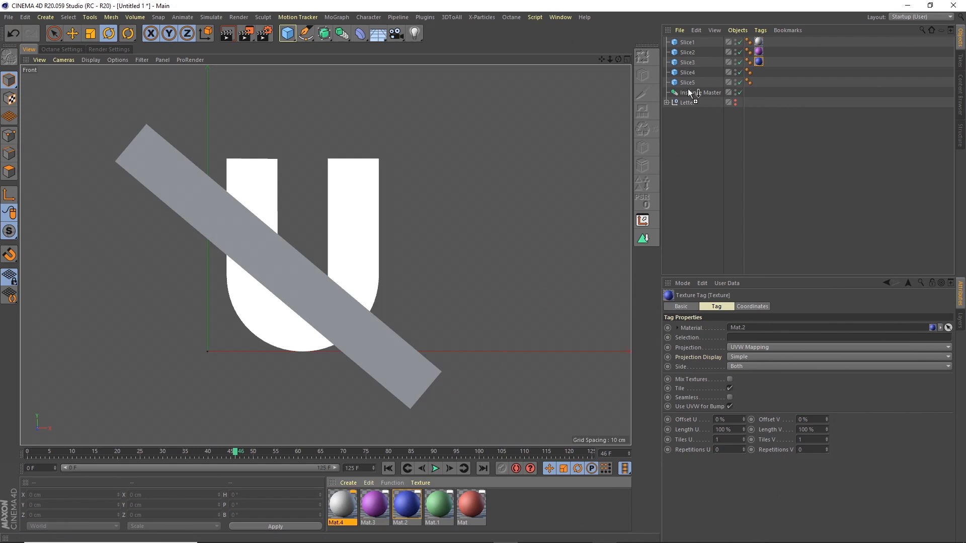
left_click_drag(439, 505, 691, 82)
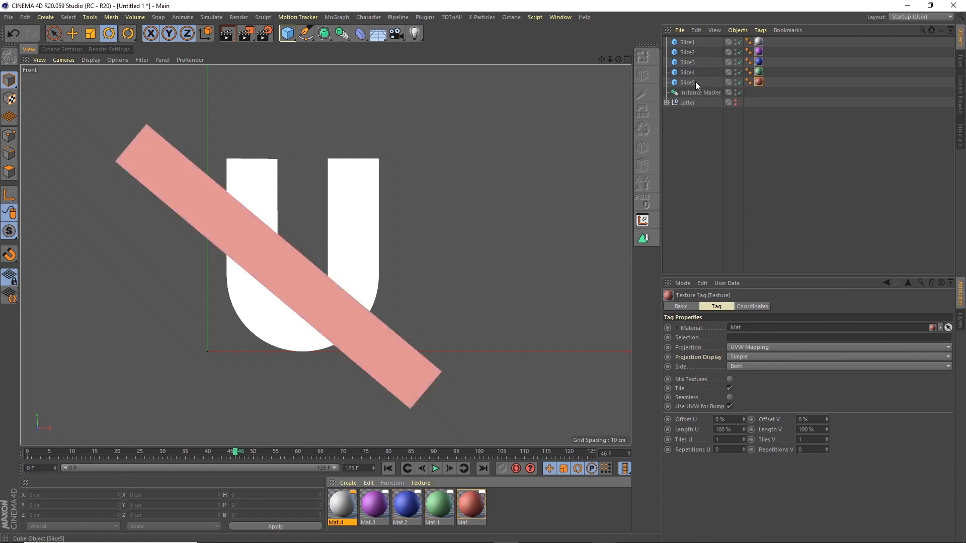
left_click(566, 16)
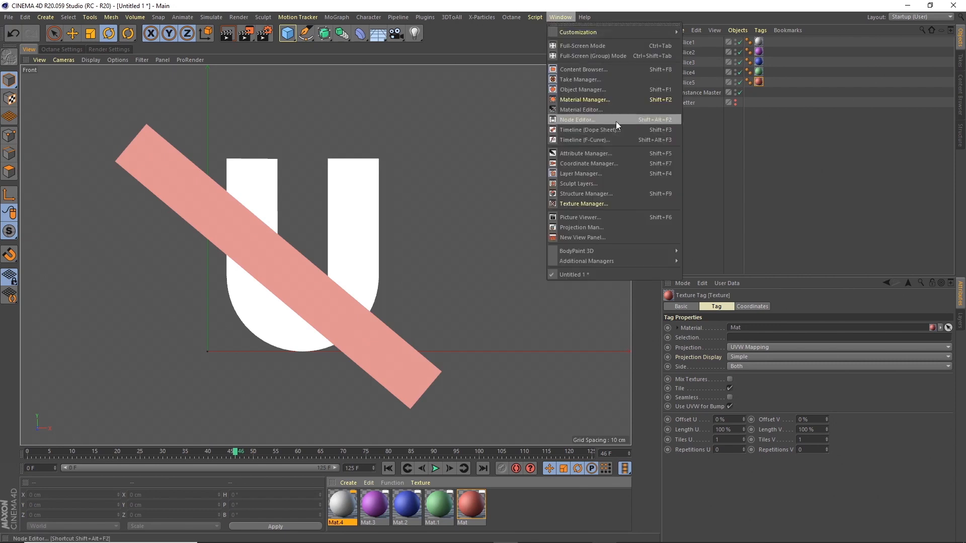
Step: In the Dope Sheet, delay the Slice2–Slice5 keys to start at frame 20
left_click(611, 130)
mouse_move(631, 131)
left_mouse_down()
mouse_move(668, 125)
mouse_move(630, 144)
mouse_move(636, 123)
left_mouse_up()
left_click_drag(397, 208, 398, 232)
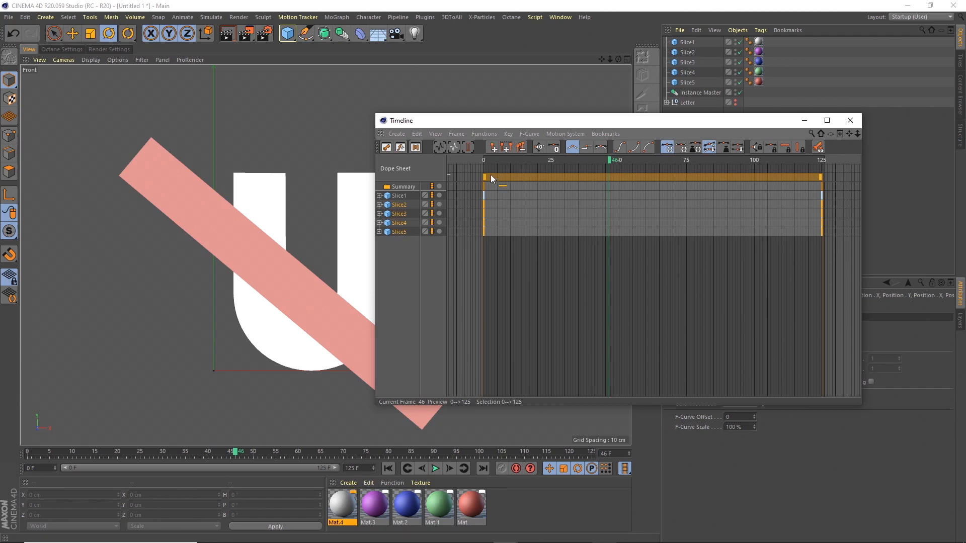
mouse_move(490, 176)
left_mouse_down()
mouse_move(541, 174)
mouse_move(540, 166)
left_mouse_up()
left_click(537, 160)
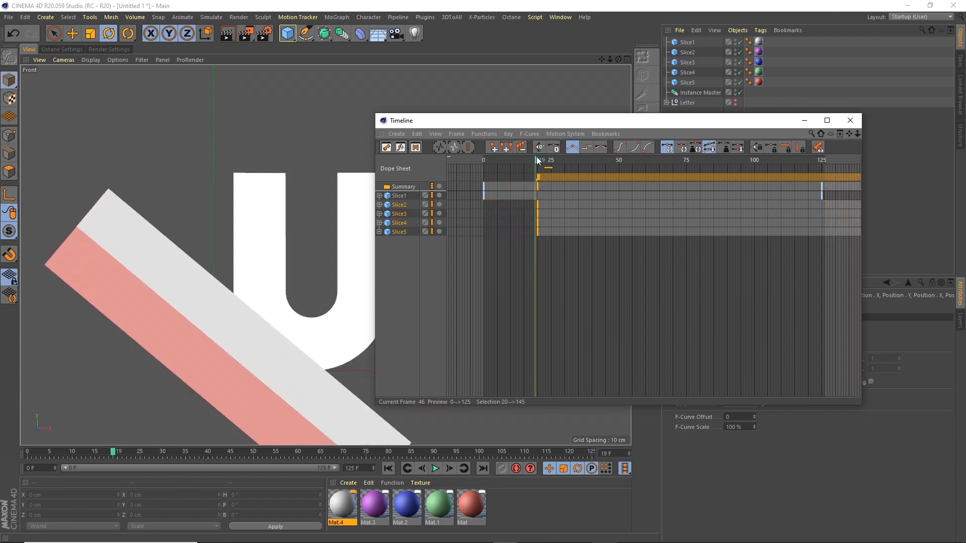
Step: Delay Slice3–Slice5 keys to about frame 39 and Slice4–Slice5 keys to frame 60
left_click(401, 216)
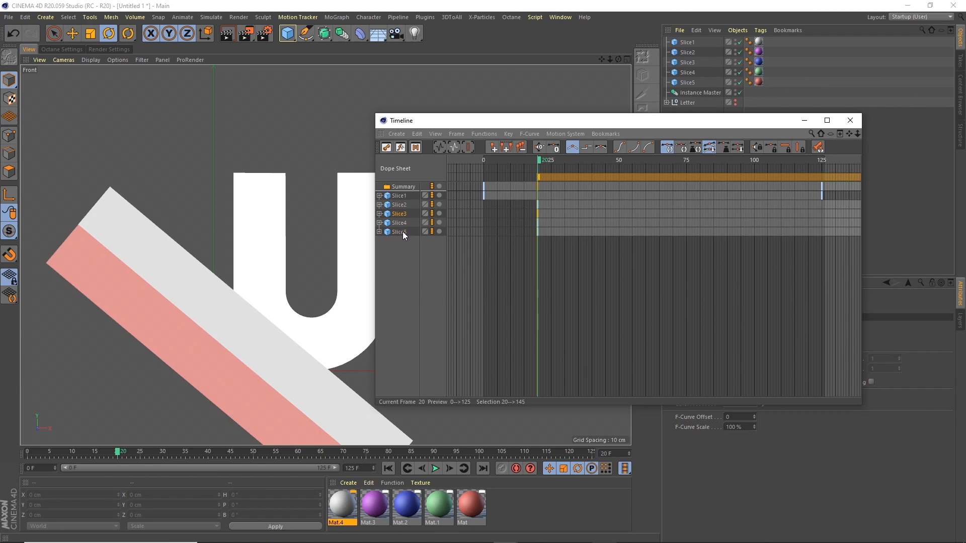
left_click(402, 232, "shift")
mouse_move(551, 173)
left_mouse_down()
mouse_move(615, 171)
mouse_move(592, 161)
left_mouse_up()
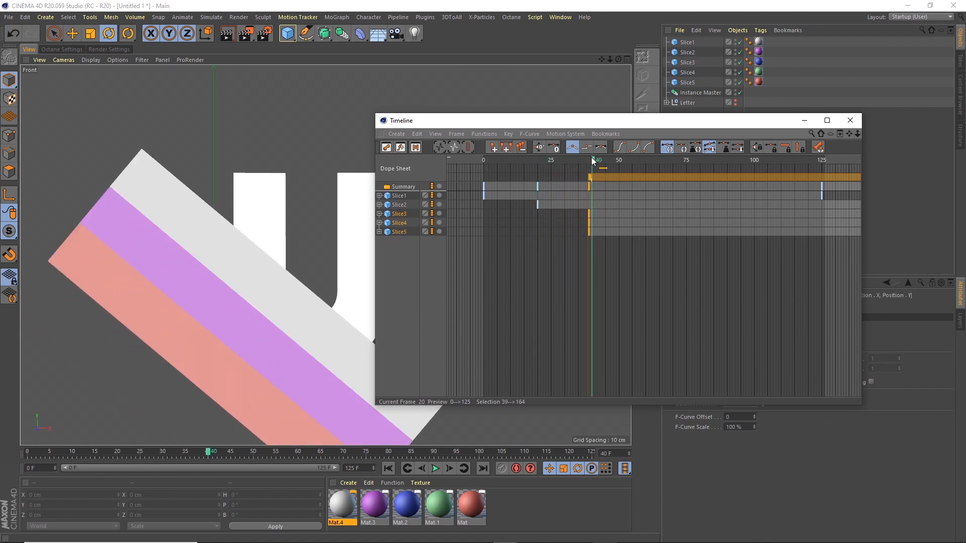
left_click(399, 222)
left_click(399, 229, "shift")
left_click_drag(607, 176, 661, 169)
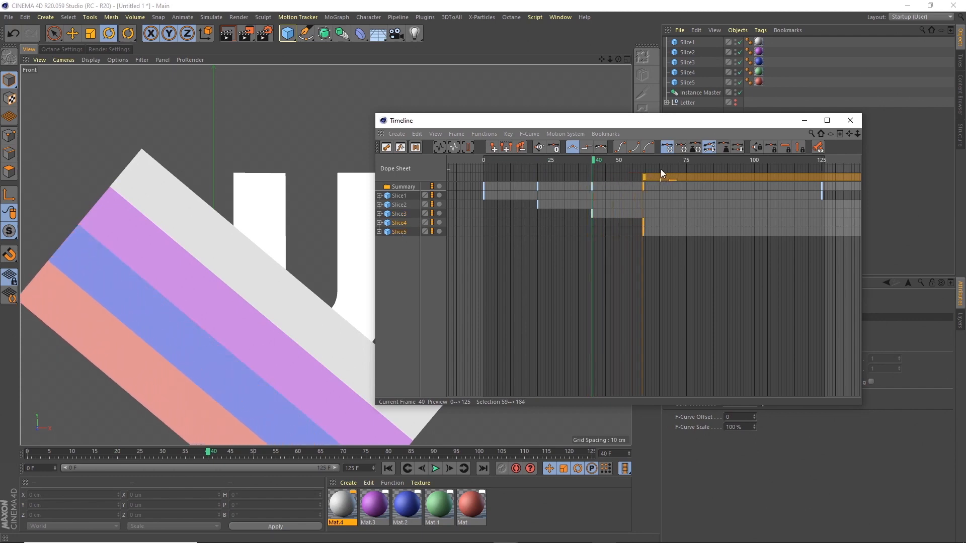
left_click(645, 160)
left_click(647, 160)
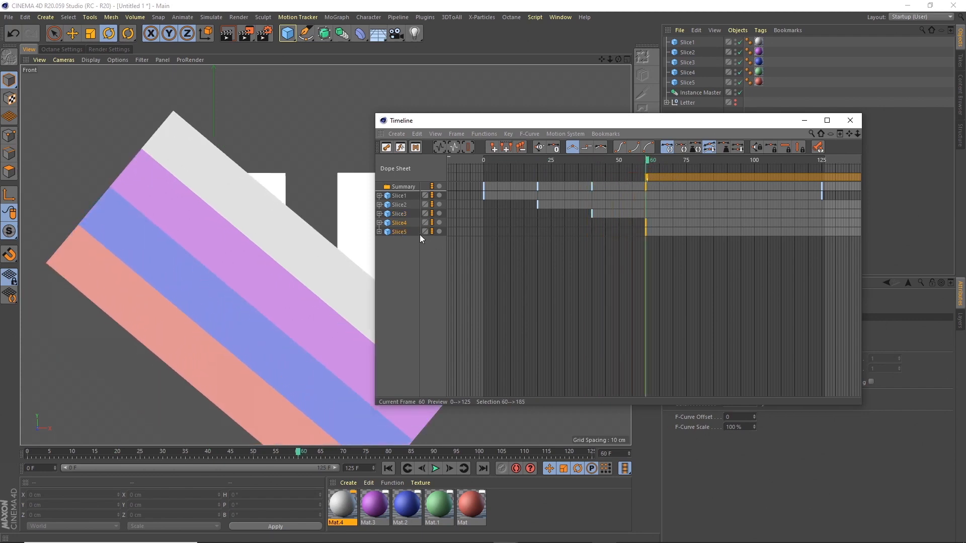
left_click_drag(669, 161, 722, 167)
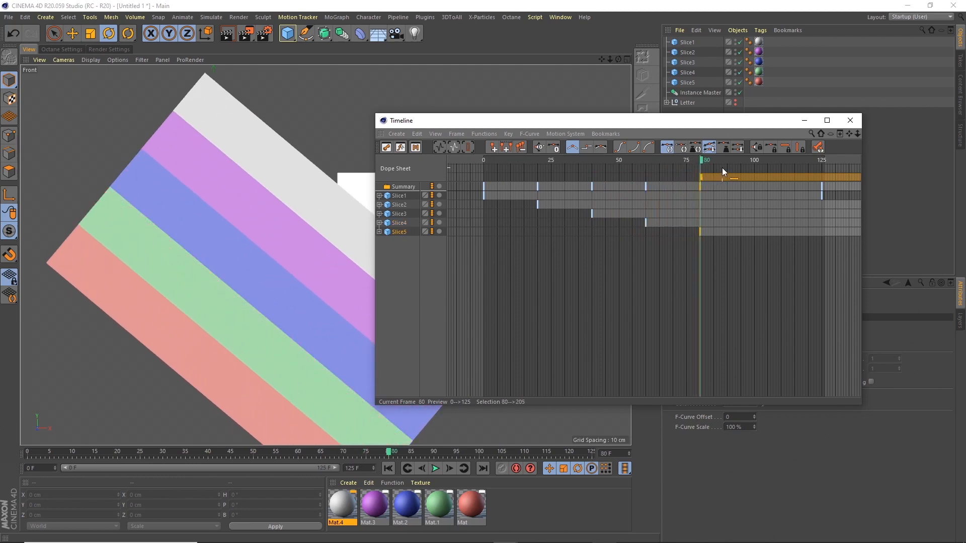
left_click(851, 120)
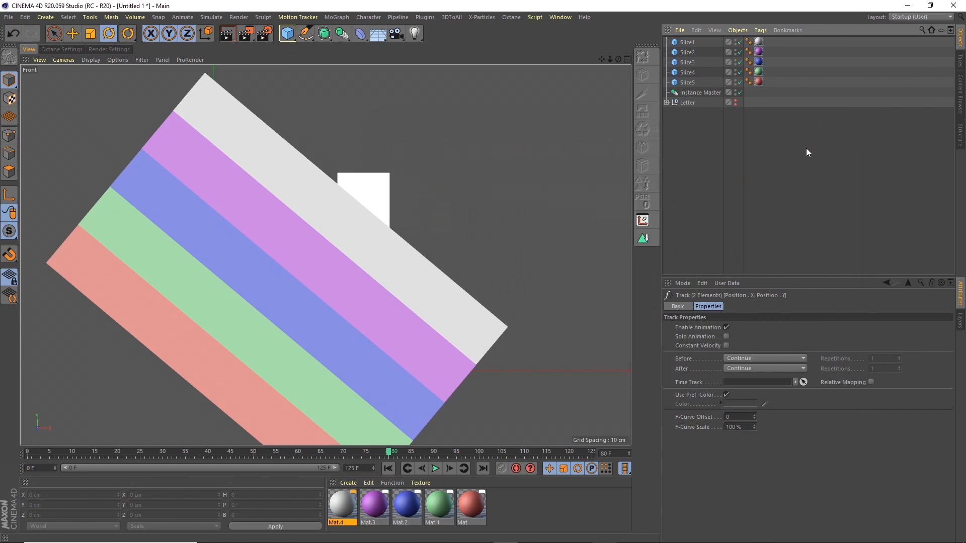
Step: Play the stripe animation from the start, pause, and scrub back to frame 9
left_click(388, 469)
left_click(436, 468)
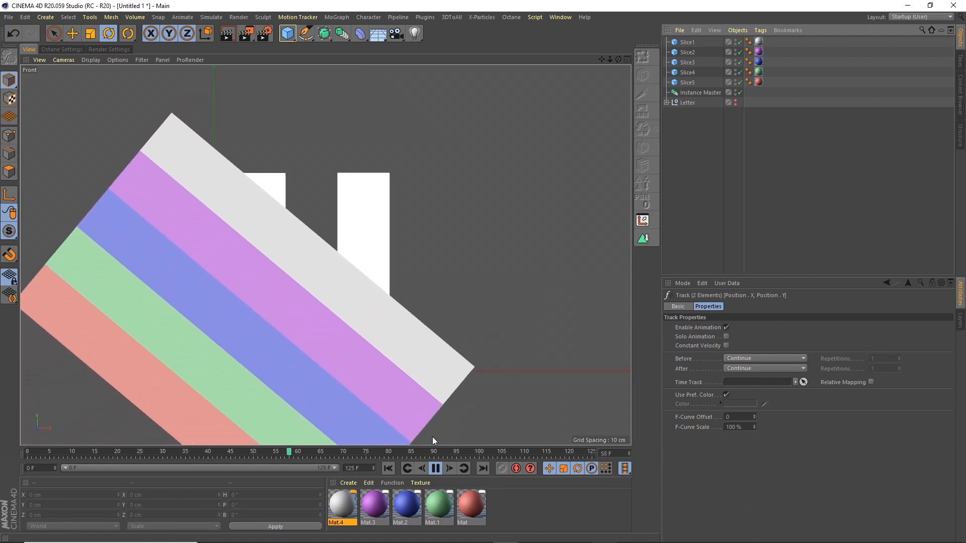
left_click(435, 469)
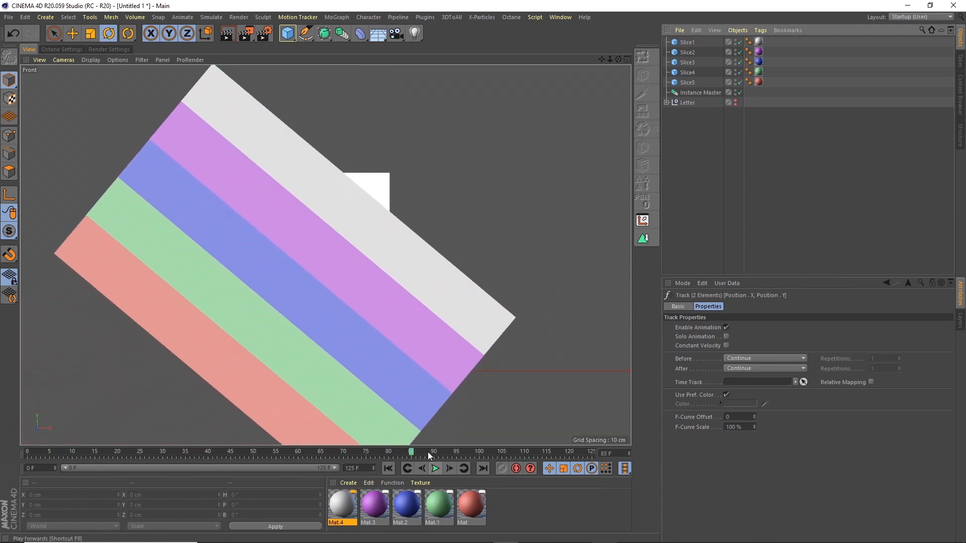
left_click(429, 453)
left_click_drag(408, 454, 77, 422)
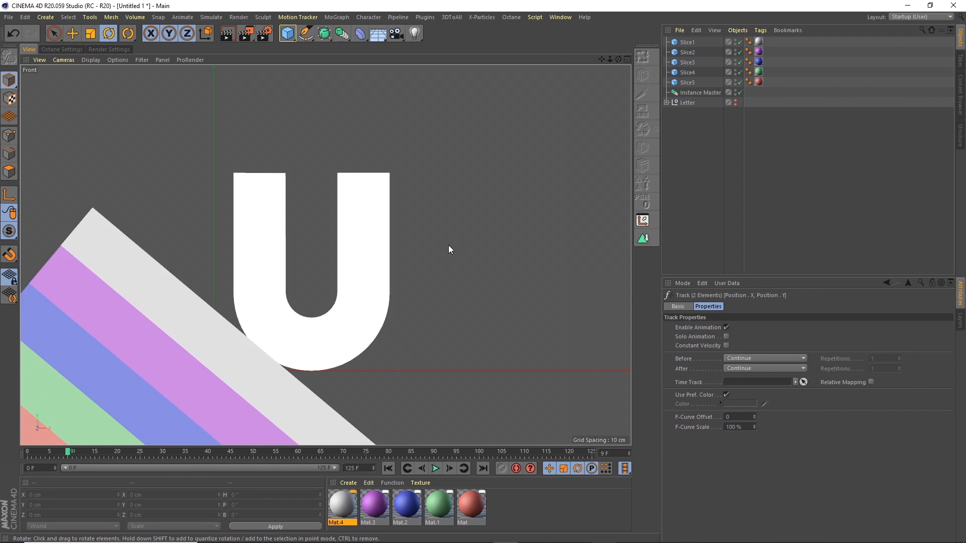
left_click(562, 17)
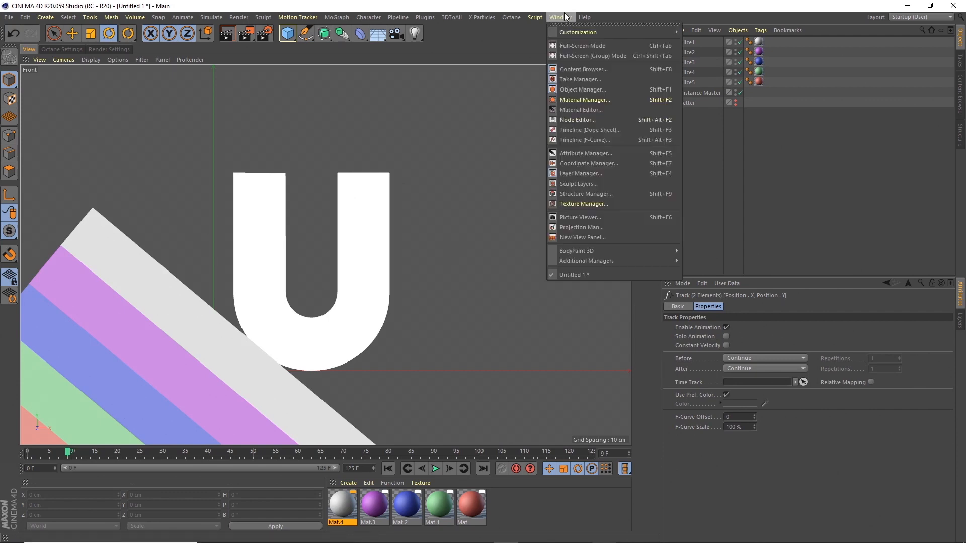
Step: Duplicate Slice1 through Slice5, placing the copies below Slice5
left_click(563, 16)
left_click(686, 43)
left_click(693, 82, "shift")
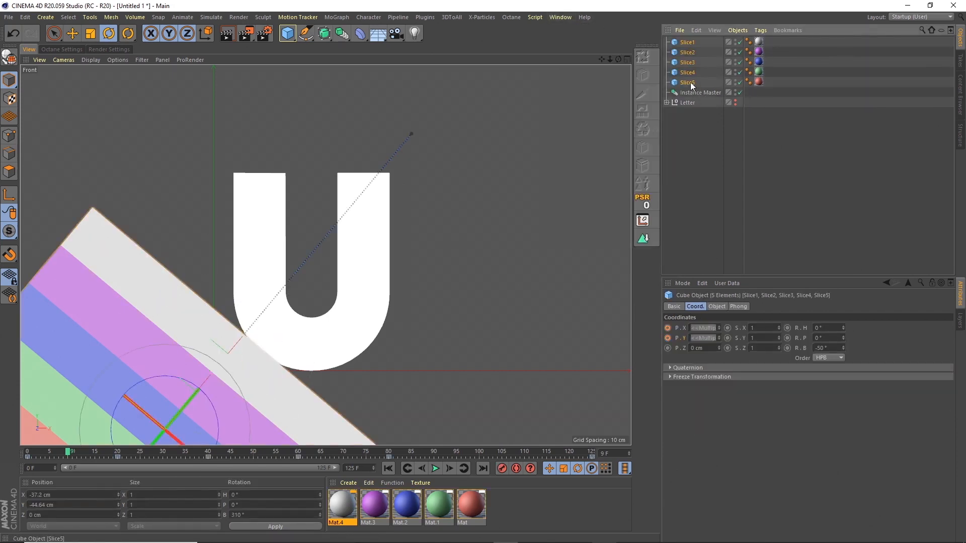
left_click_drag(691, 82, 691, 88, "ctrl")
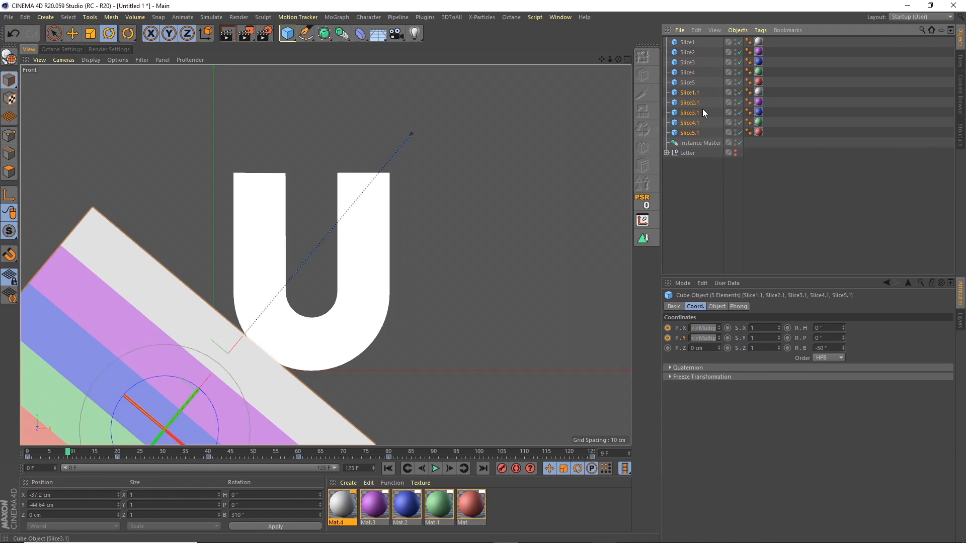
Step: Select the Slice1.1 to Slice5.1 tracks in the Dope Sheet
left_click(563, 17)
left_click(614, 130)
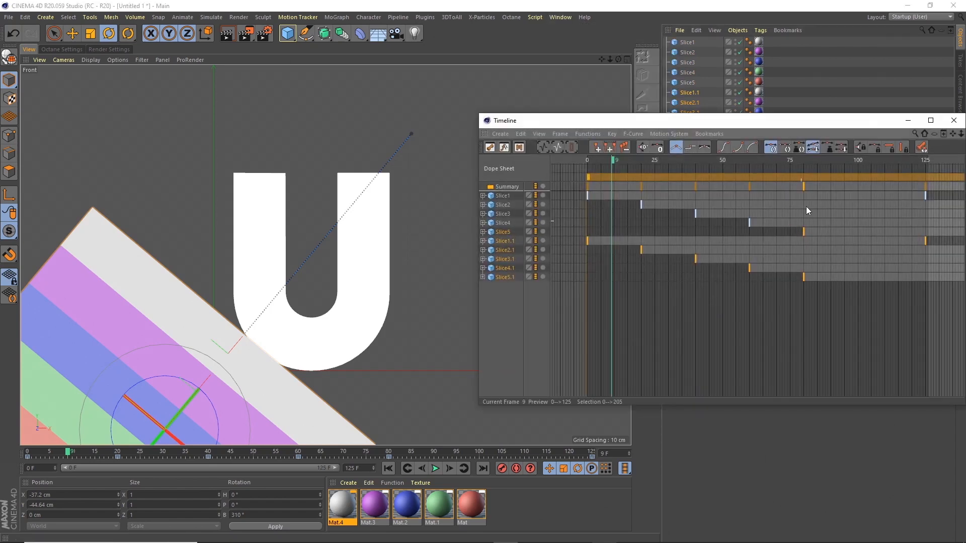
left_click_drag(804, 120, 789, 107)
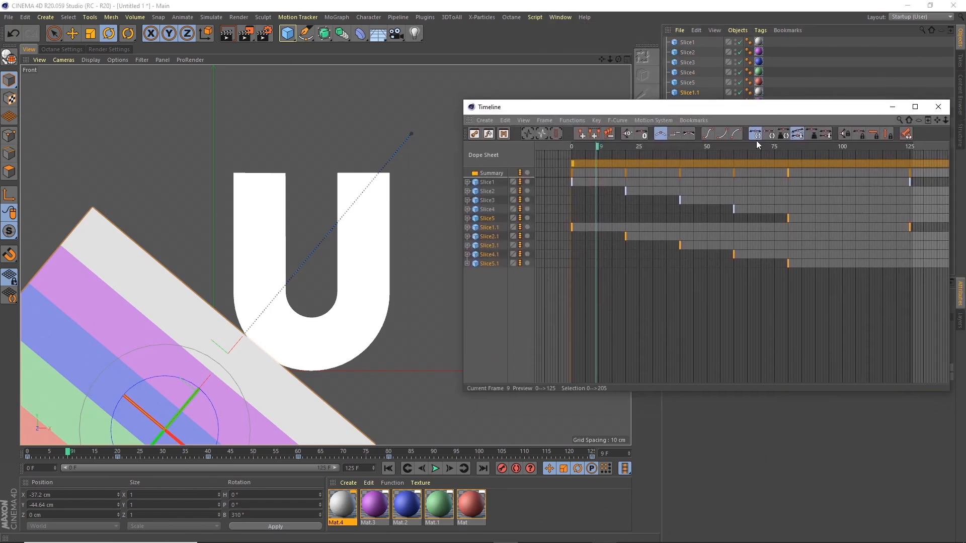
left_click(487, 229)
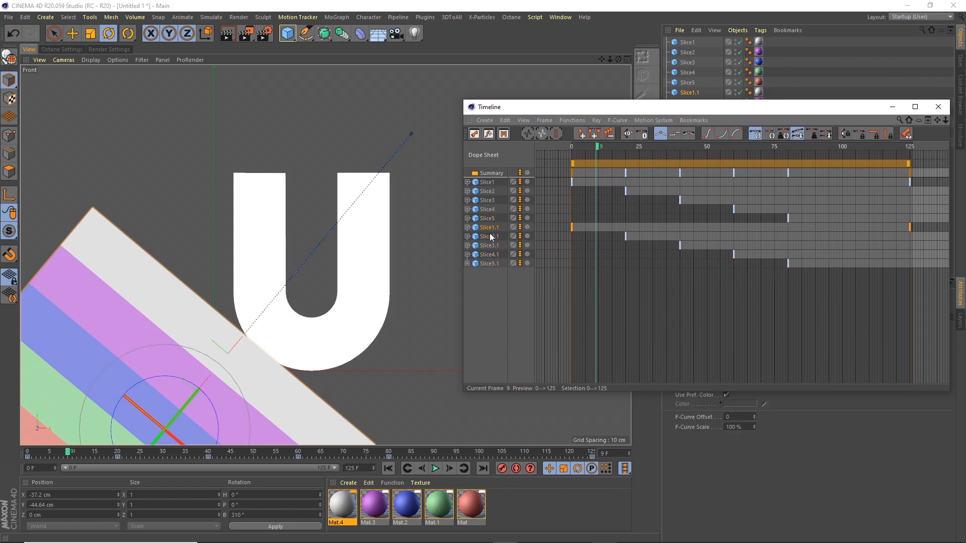
left_click(491, 264, "shift")
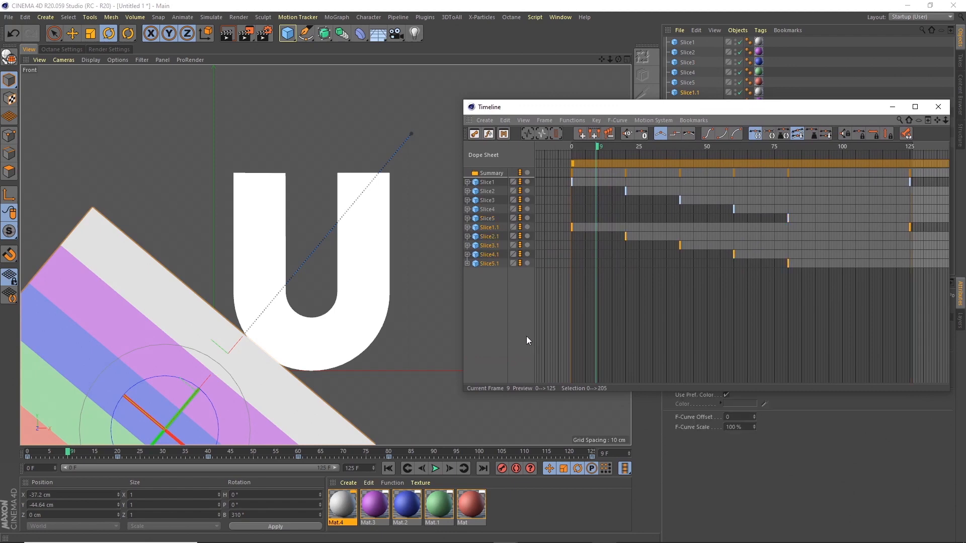
left_click(492, 271)
left_click(495, 229)
left_click(492, 262, "shift")
Step: Shift the copies' keys 100 frames earlier to span -100 to 105, then scrub to check
left_click_drag(853, 167, 707, 171)
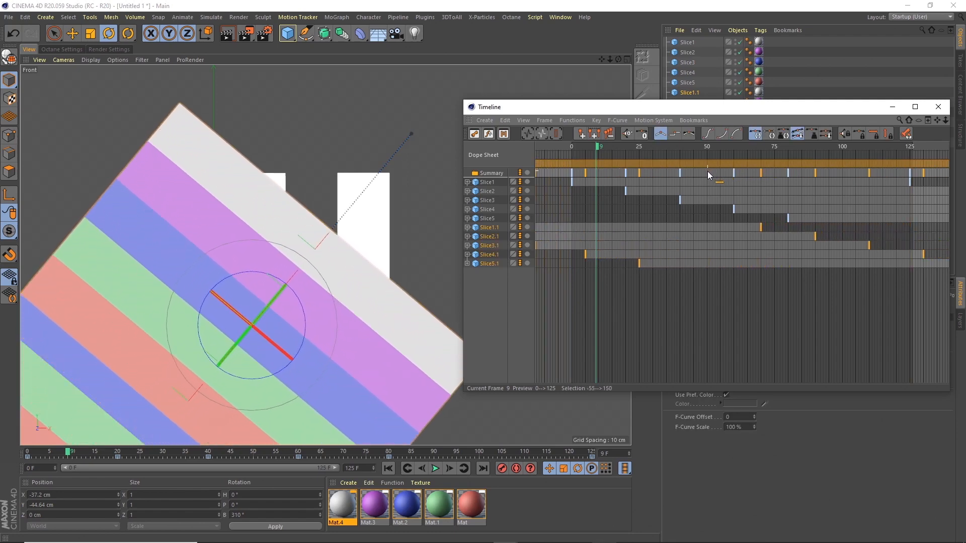
left_click_drag(71, 453, 28, 453)
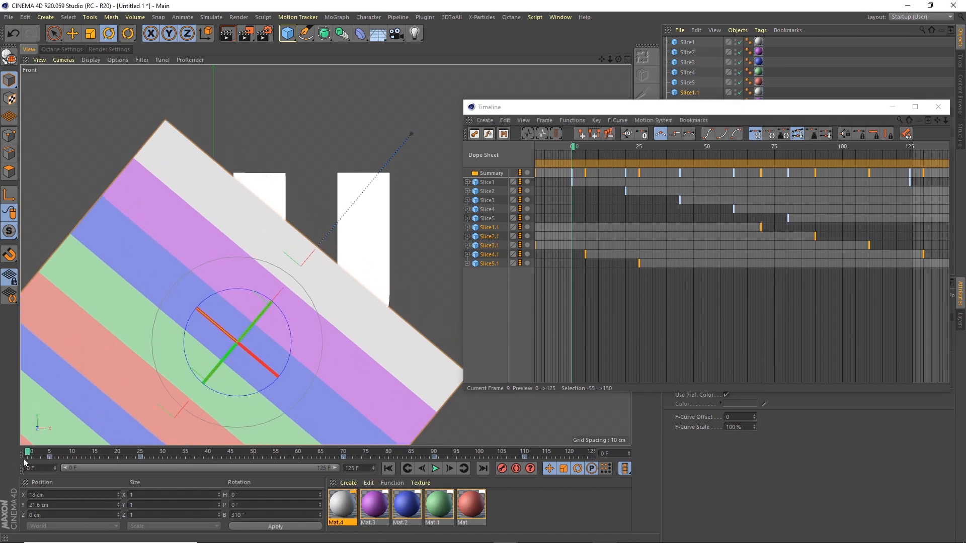
mouse_move(882, 165)
left_mouse_down()
mouse_move(789, 158)
mouse_move(752, 165)
mouse_move(760, 170)
left_mouse_up()
left_click(639, 226)
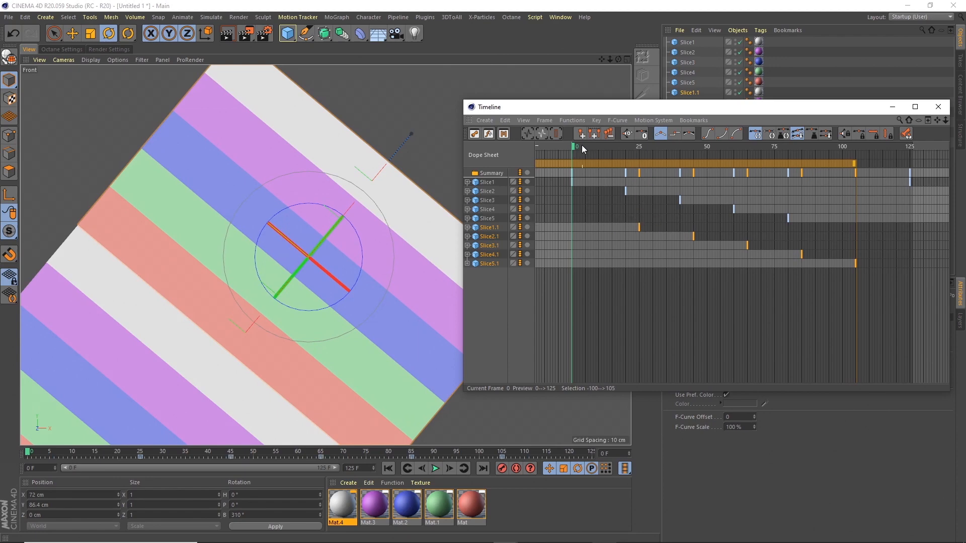
left_click_drag(582, 148, 800, 148)
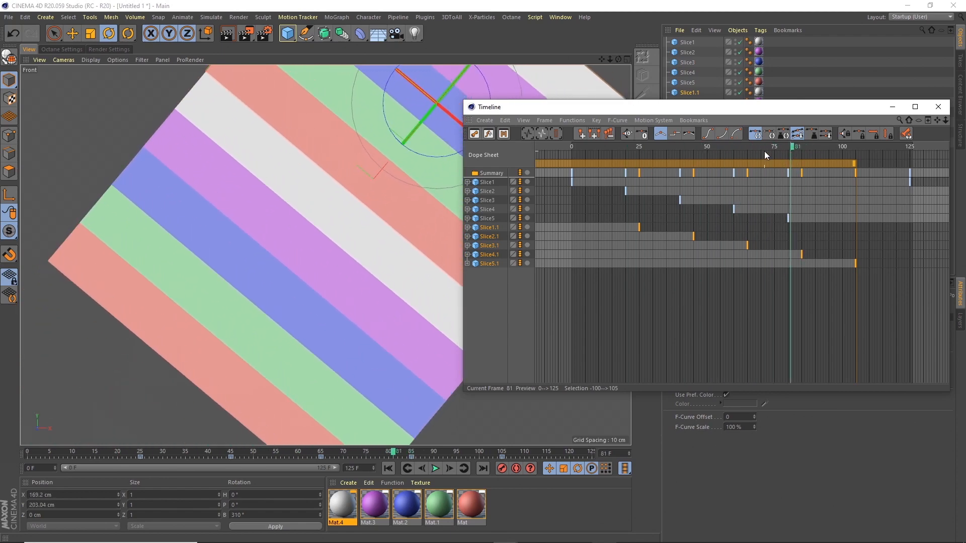
left_click(938, 107)
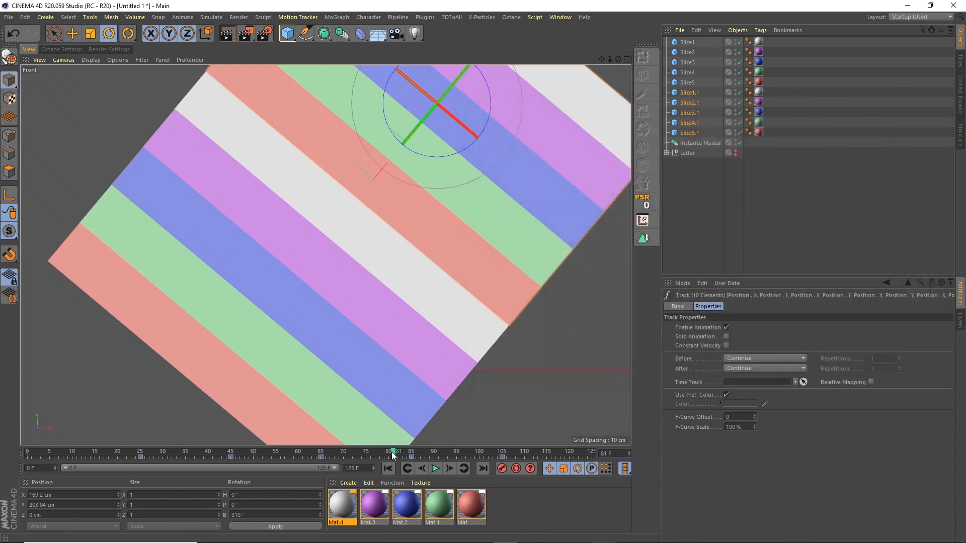
left_click(388, 469)
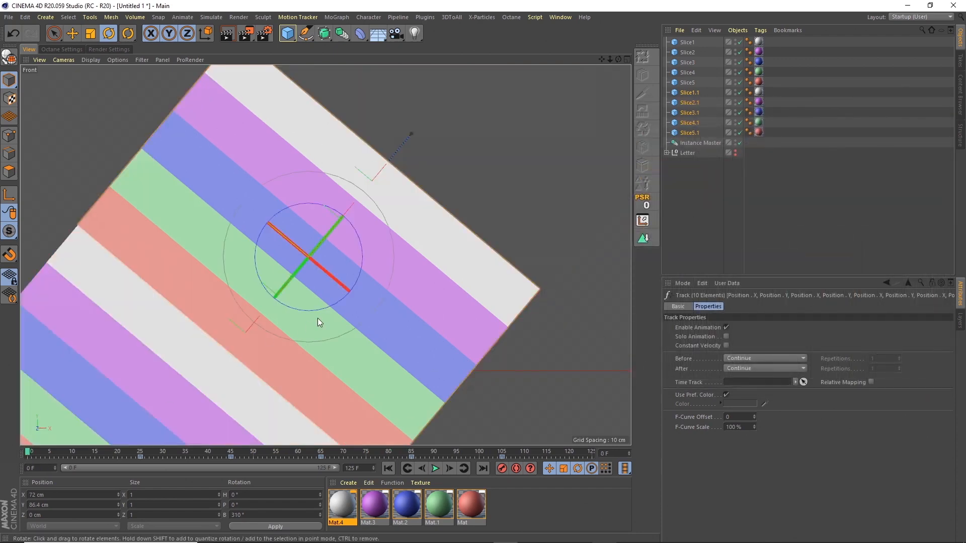
scroll(305, 278, "up", 3)
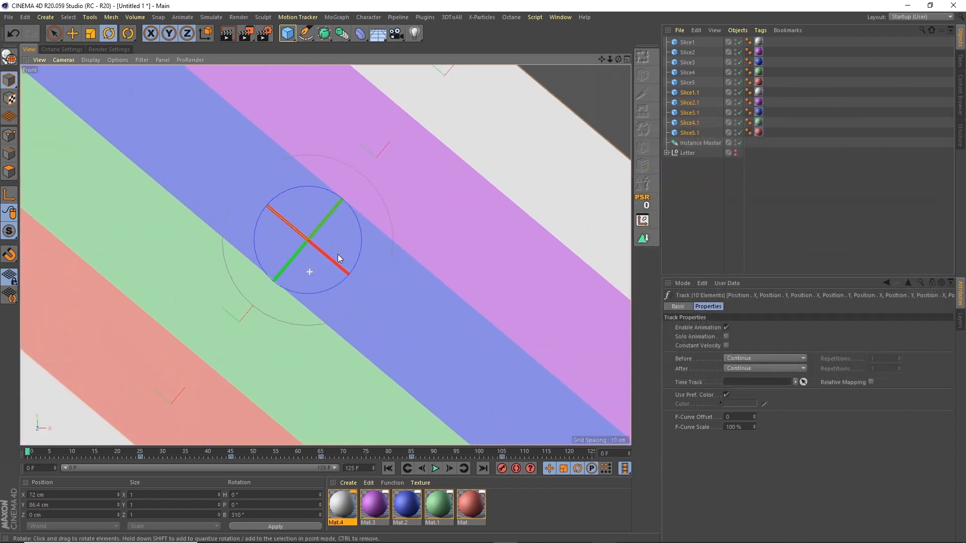
left_click(479, 453)
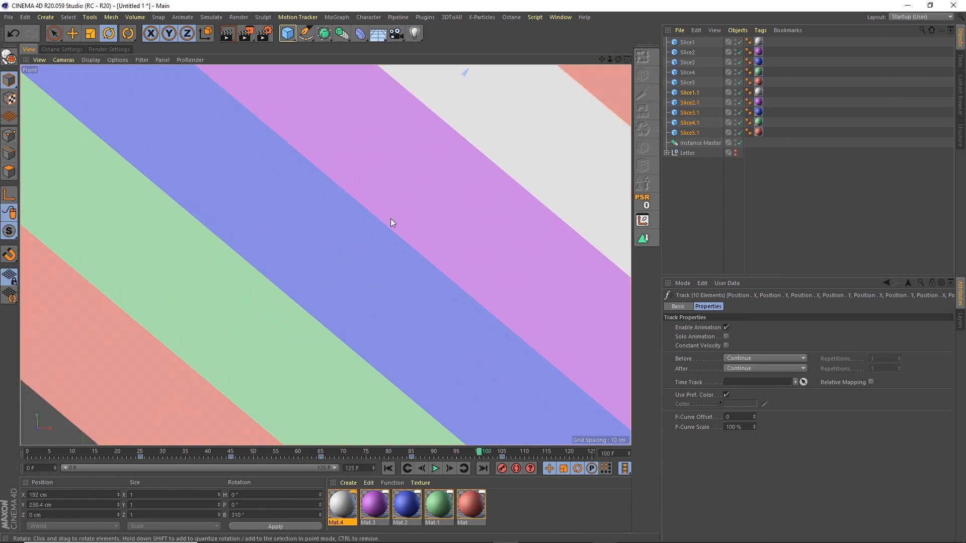
left_click(29, 451)
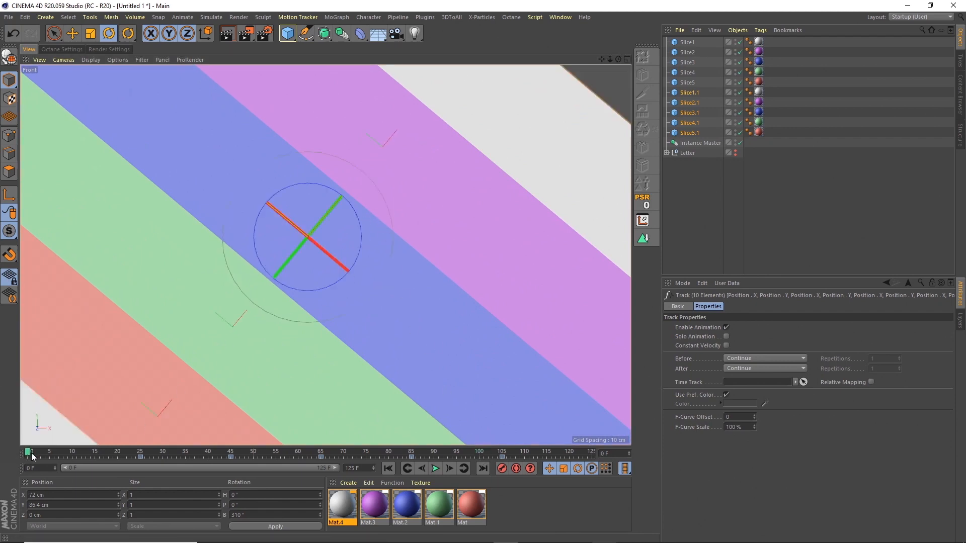
left_click(477, 455)
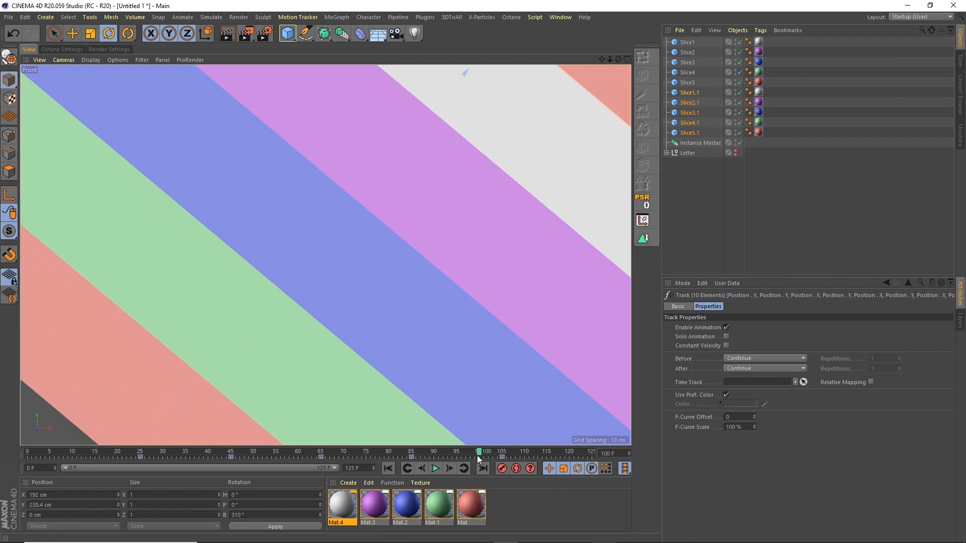
left_click(35, 451)
left_click_drag(34, 451, 329, 398)
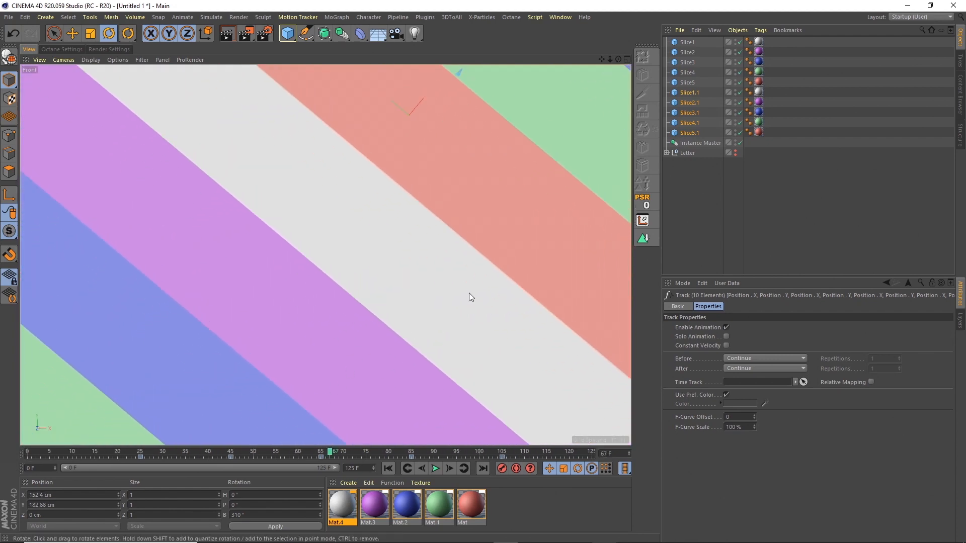
left_click(25, 17)
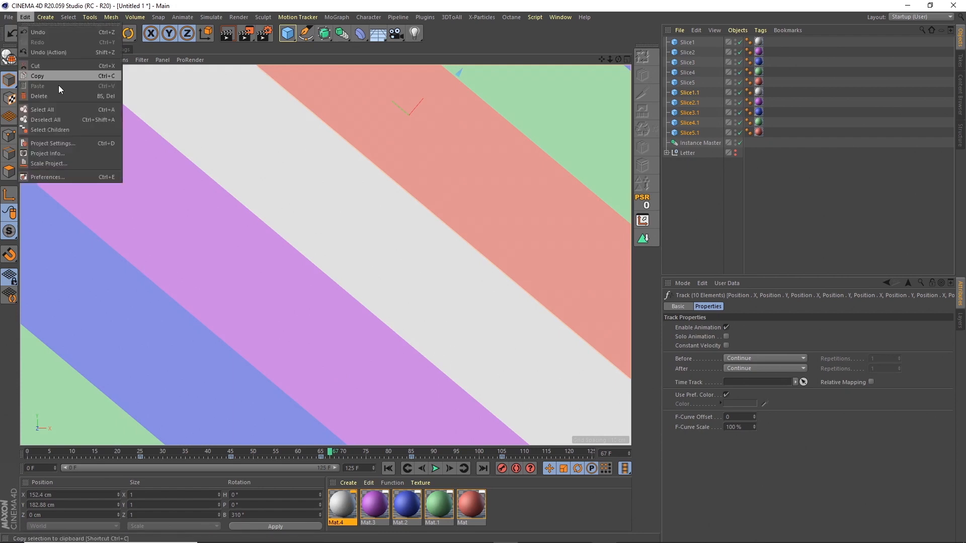
Step: Set the project's Maximum Time to 100 in Project Settings
left_click(50, 144)
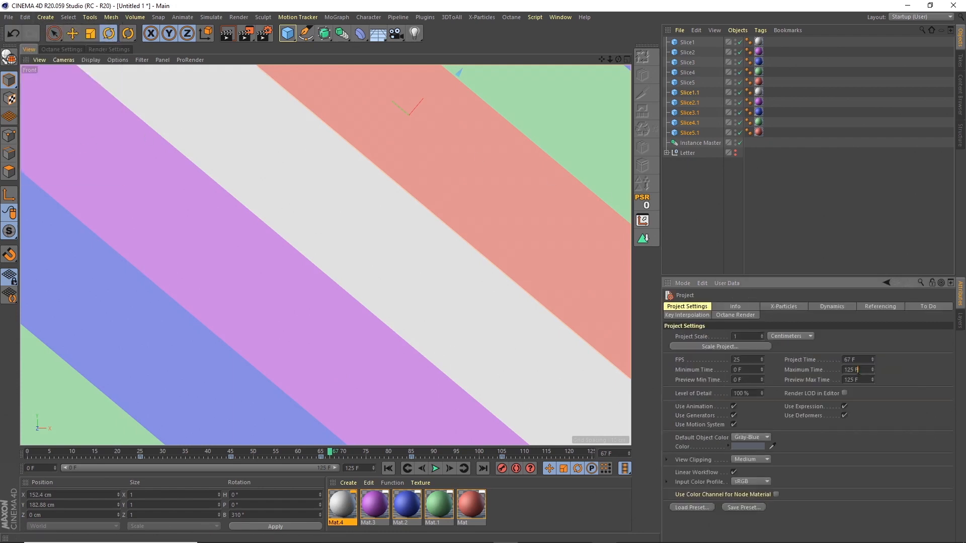
double_click(858, 370)
type("100")
key("Tab")
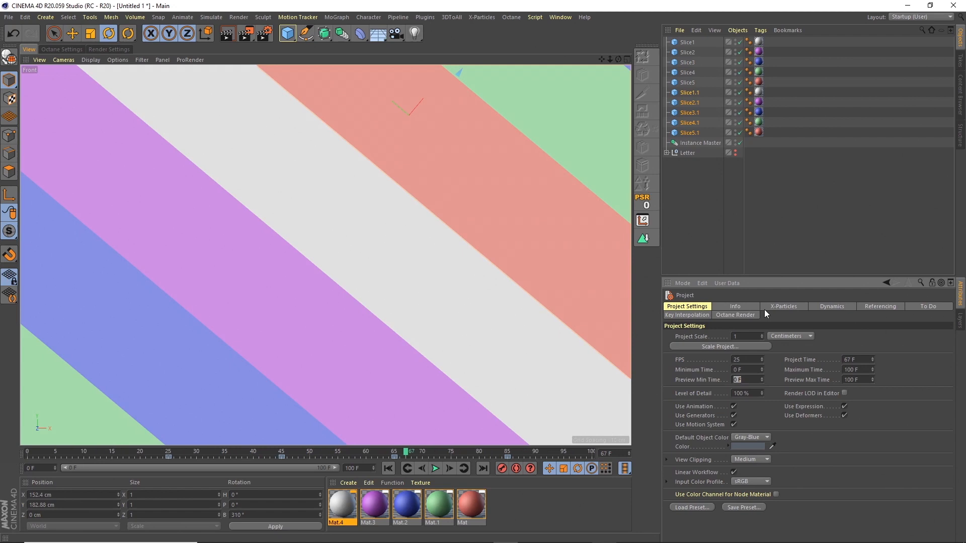
Step: Play the 100-frame animation to check the stripes, then select copies Slice1.1–Slice5.1
left_click_drag(611, 57, 566, 83)
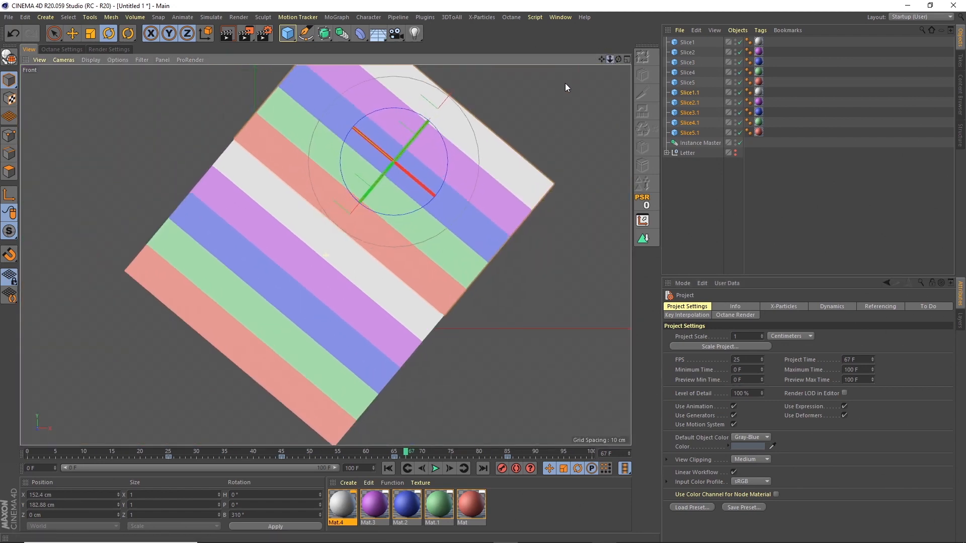
left_click(435, 469)
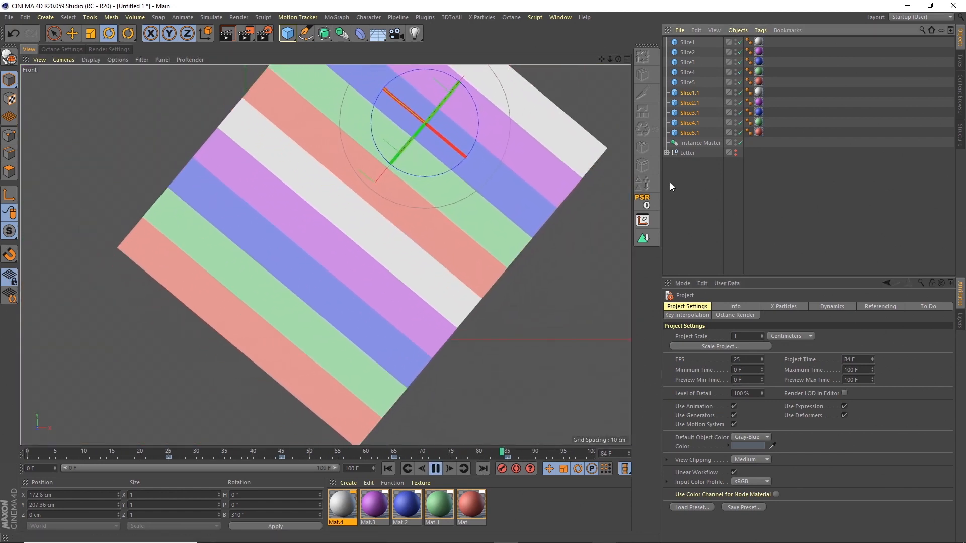
left_click(670, 187)
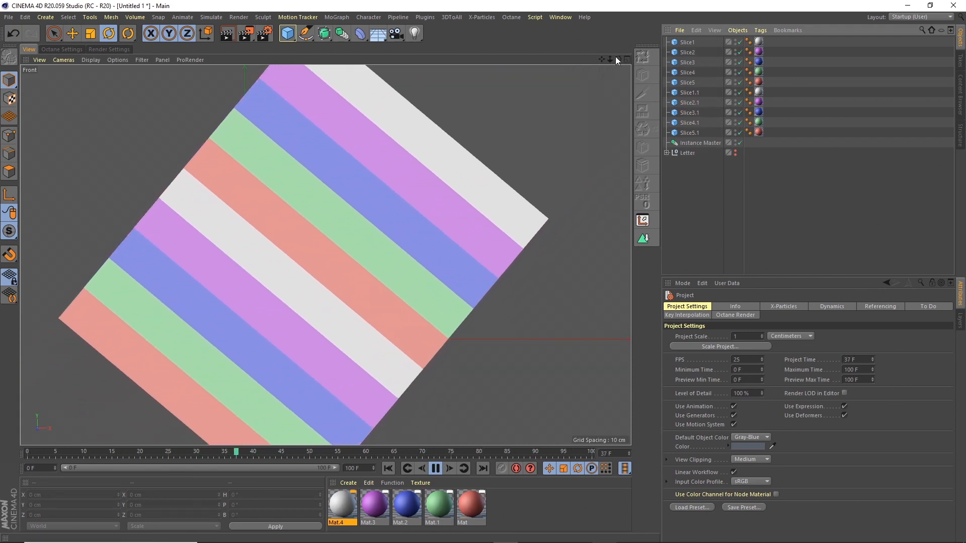
left_click_drag(616, 57, 662, 51)
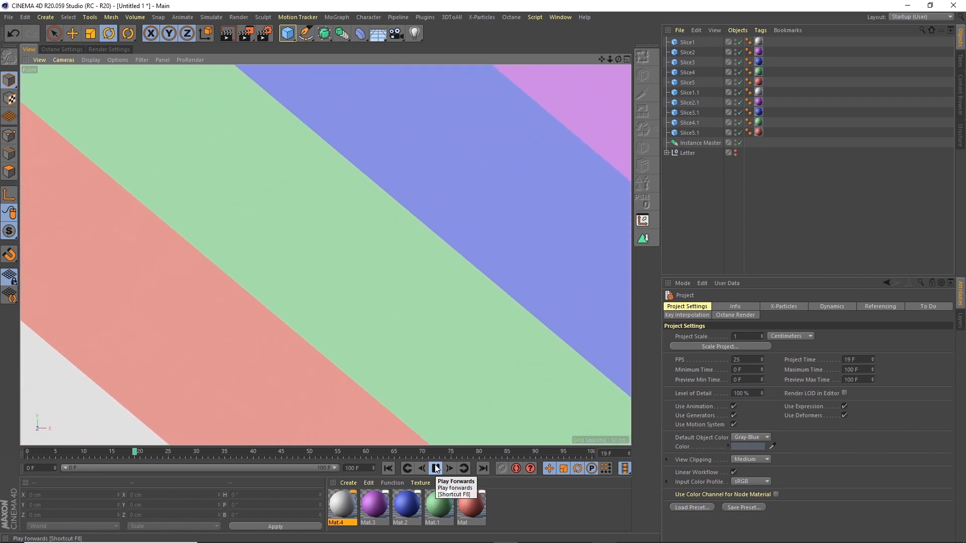
left_click(435, 469)
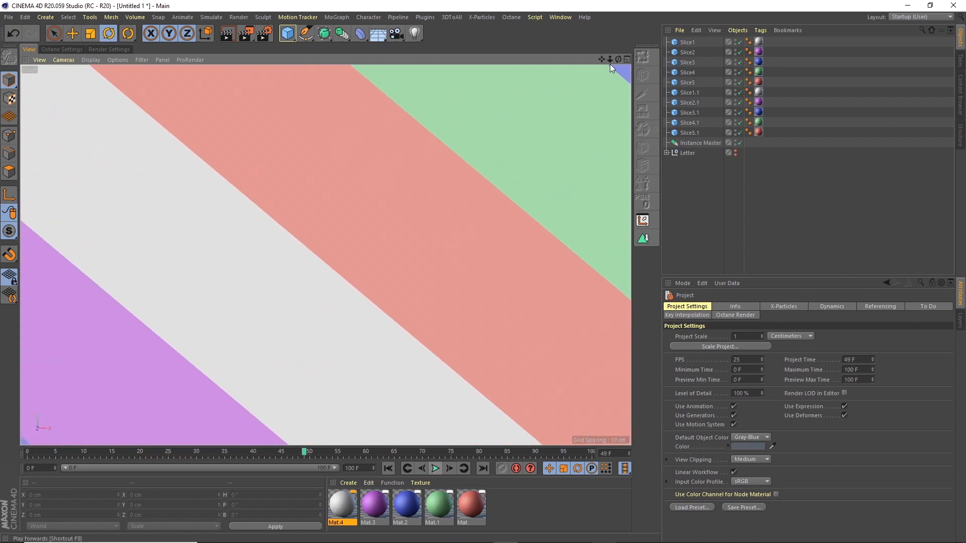
left_click_drag(610, 64, 547, 102)
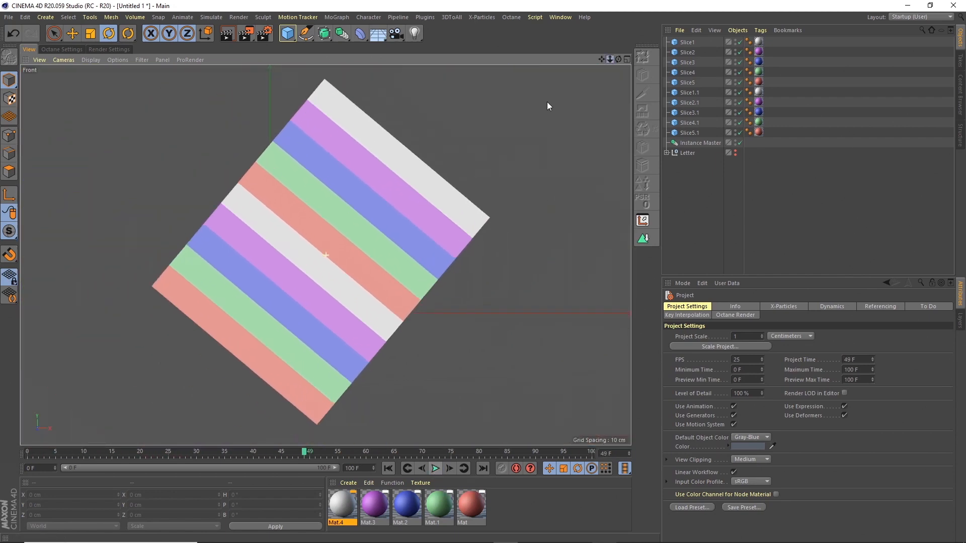
left_click(691, 93)
left_click(693, 133, "shift")
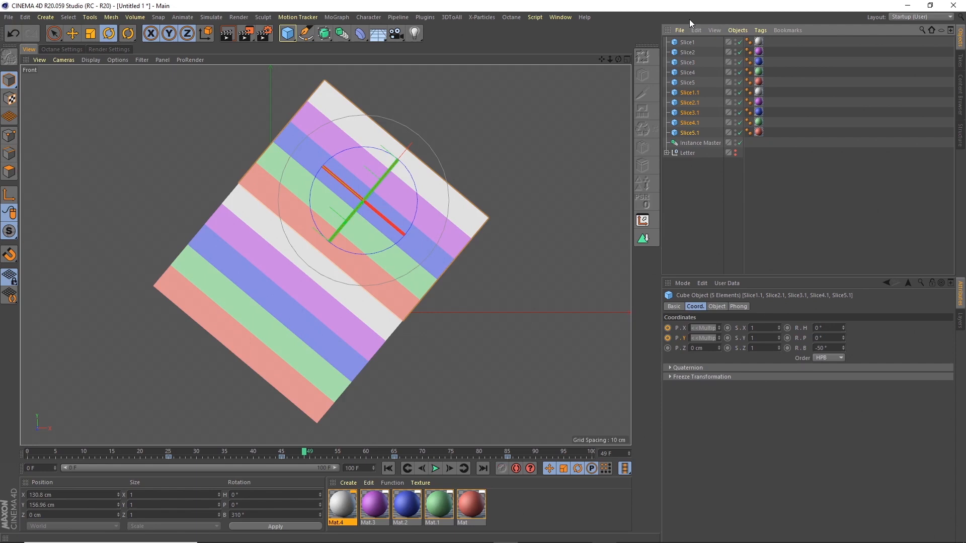
Step: Delete the slice copies and save the scene as tutoril.c4d on the Desktop
key("Delete")
left_click(388, 468)
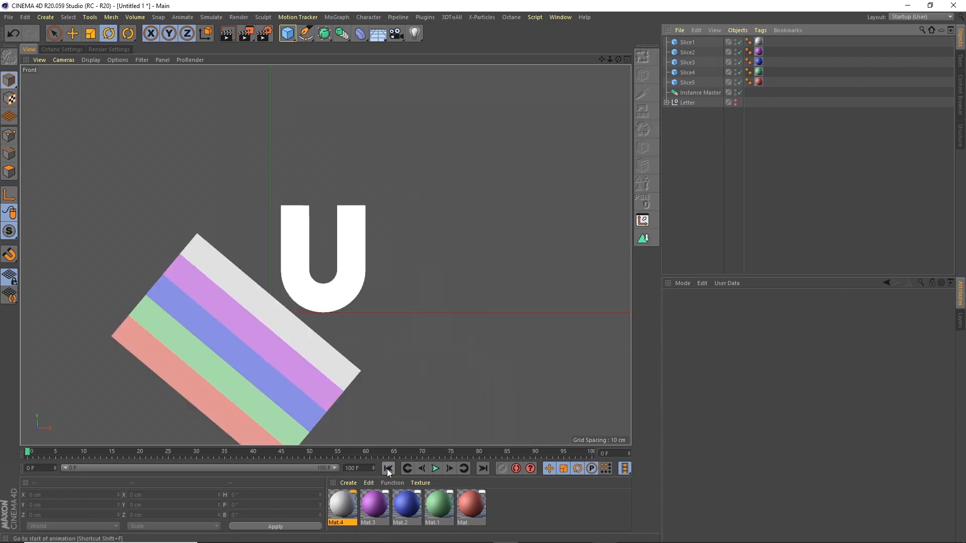
left_click(8, 17)
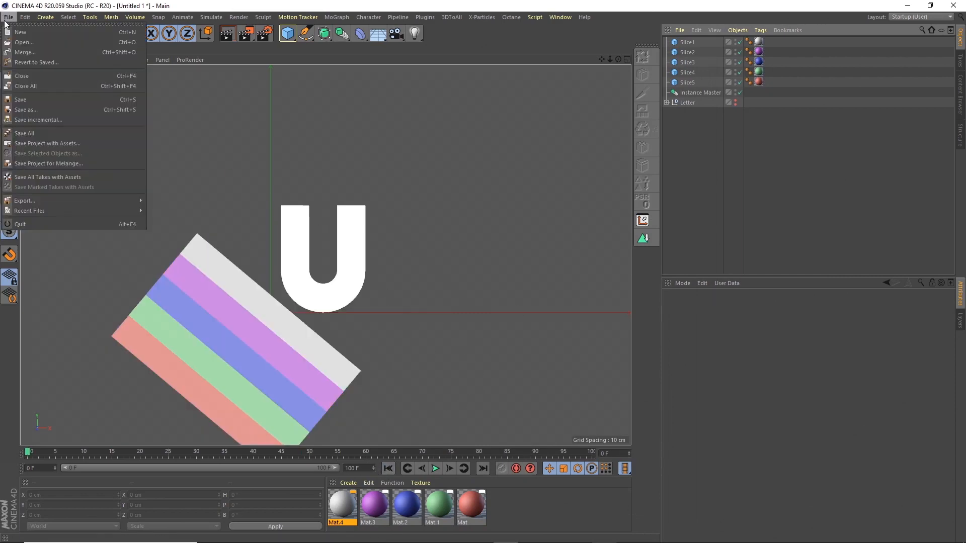
left_click(32, 107)
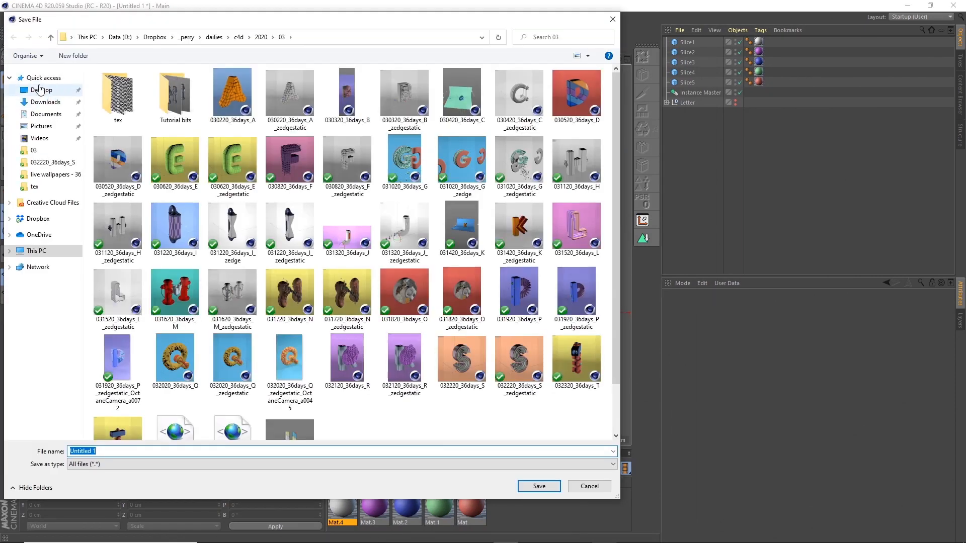
left_click(41, 89)
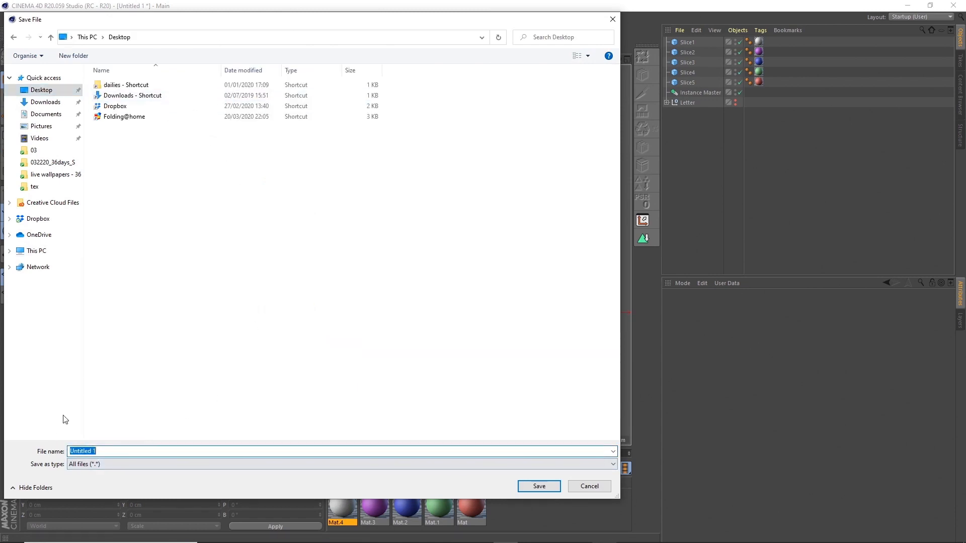
type("tutoril")
key("Return")
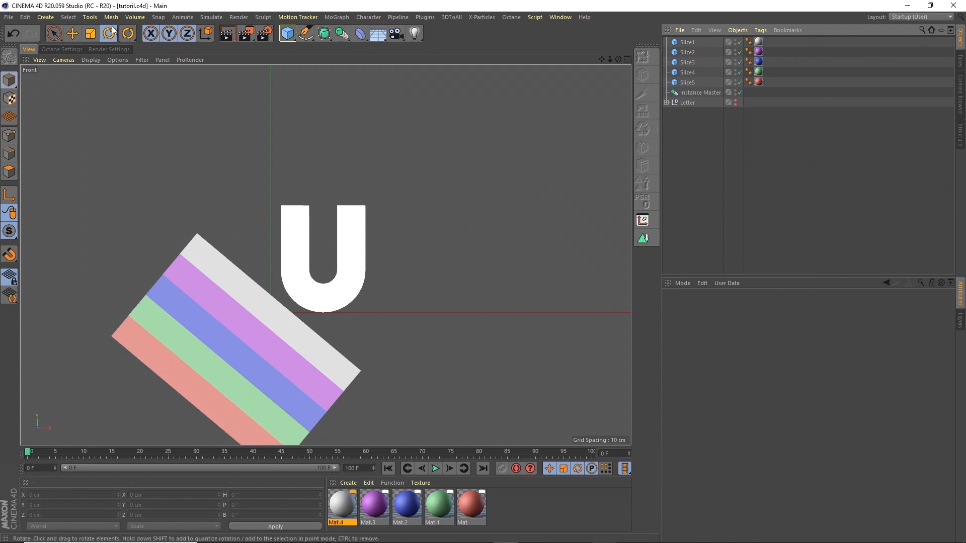
Step: Add a Volume Builder and a Volume Mesher, nesting the Builder inside the Mesher
left_click(134, 17)
left_click(146, 47)
left_click(136, 19)
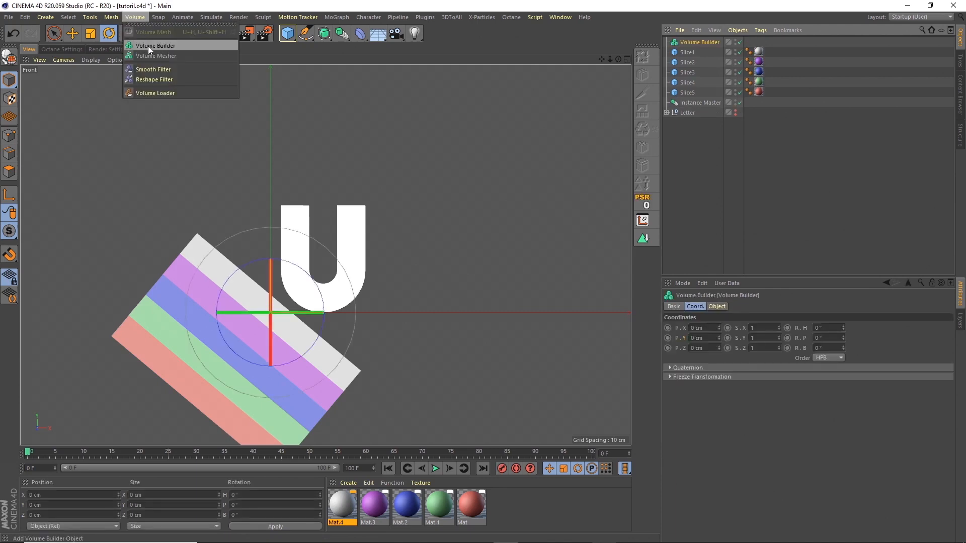
left_click(152, 53)
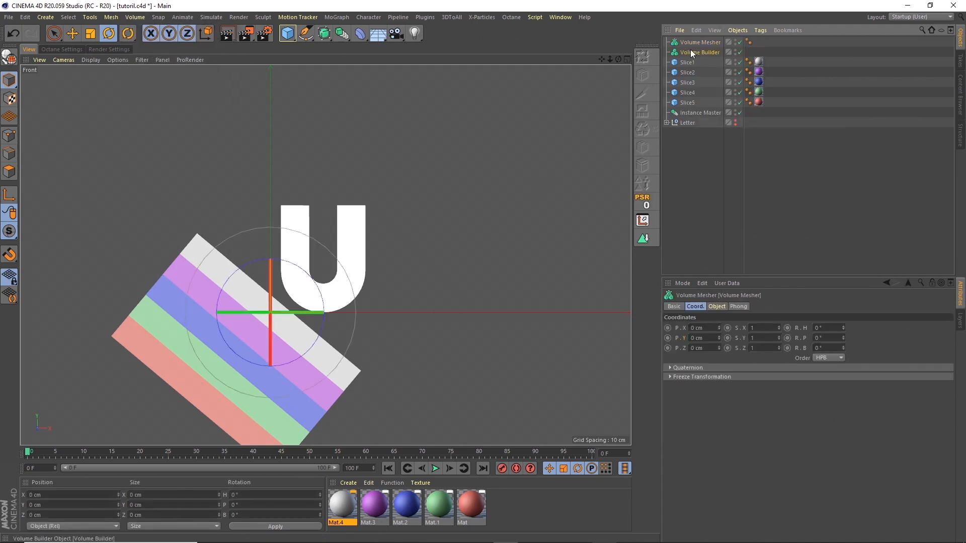
left_click_drag(691, 51, 696, 40)
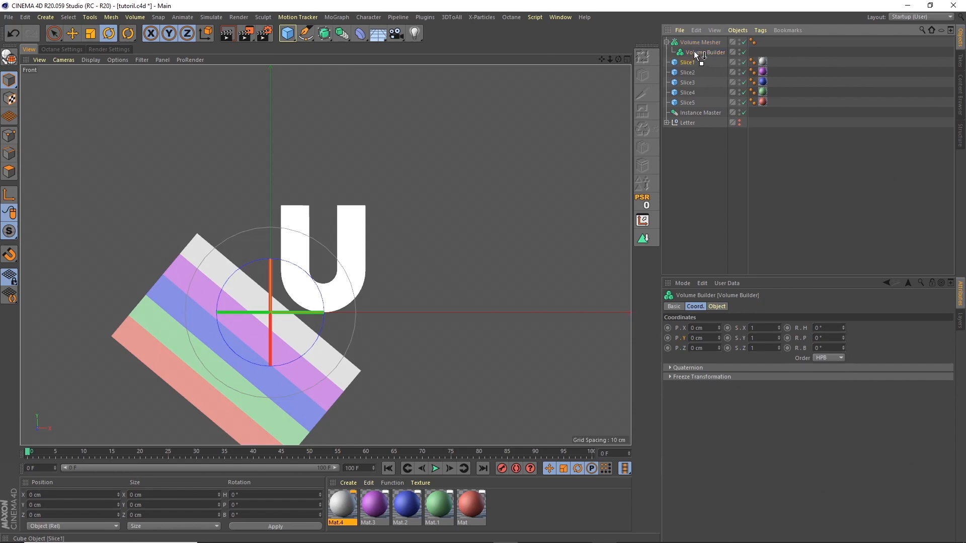
Step: Put Slice1 and Instance Master into the Volume Builder with Slice1 set to Intersect
left_click_drag(695, 52, 696, 53)
left_click_drag(700, 113, 697, 100)
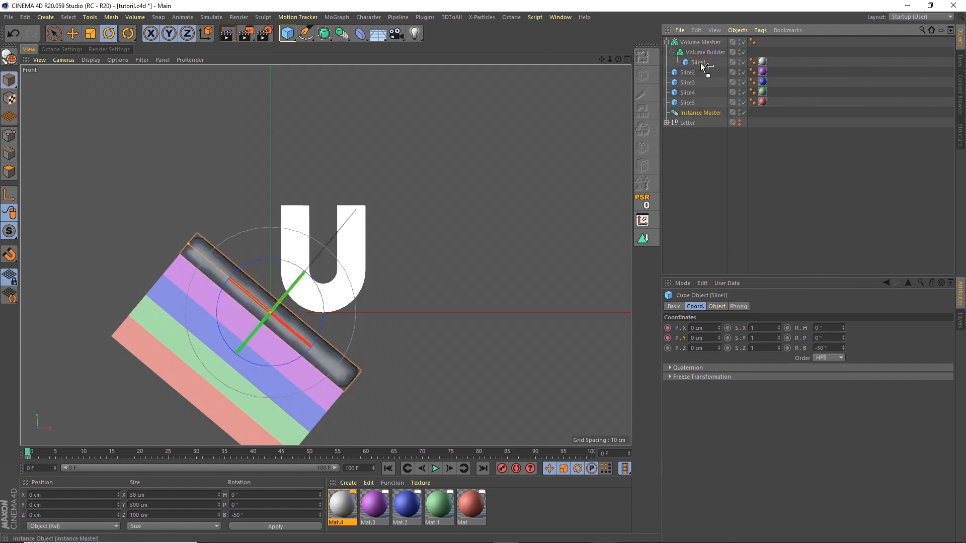
left_click_drag(700, 62, 699, 64)
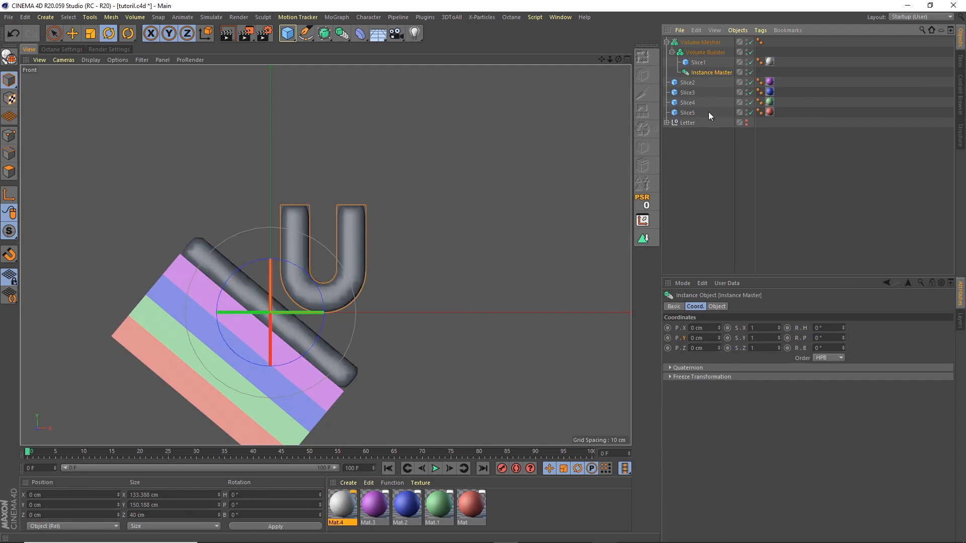
left_click(701, 53)
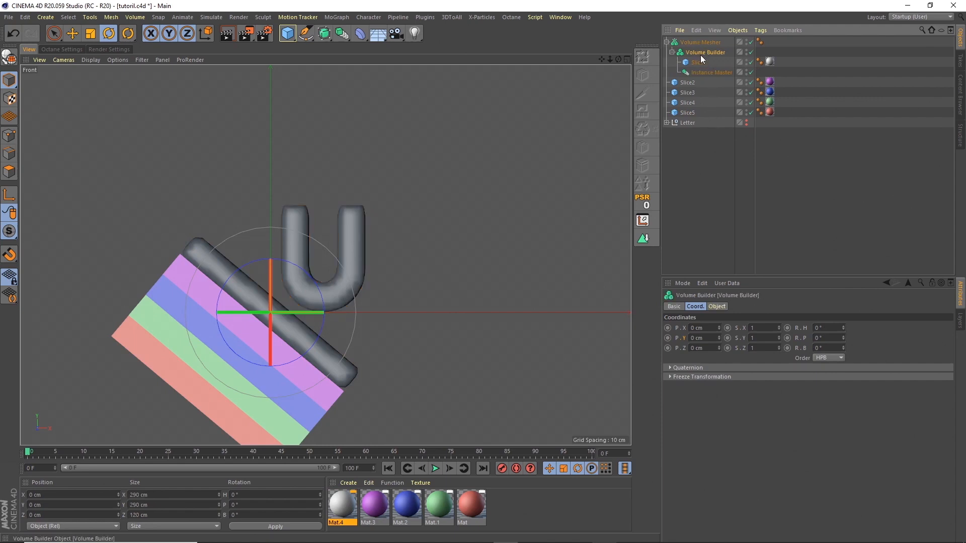
left_click(717, 306)
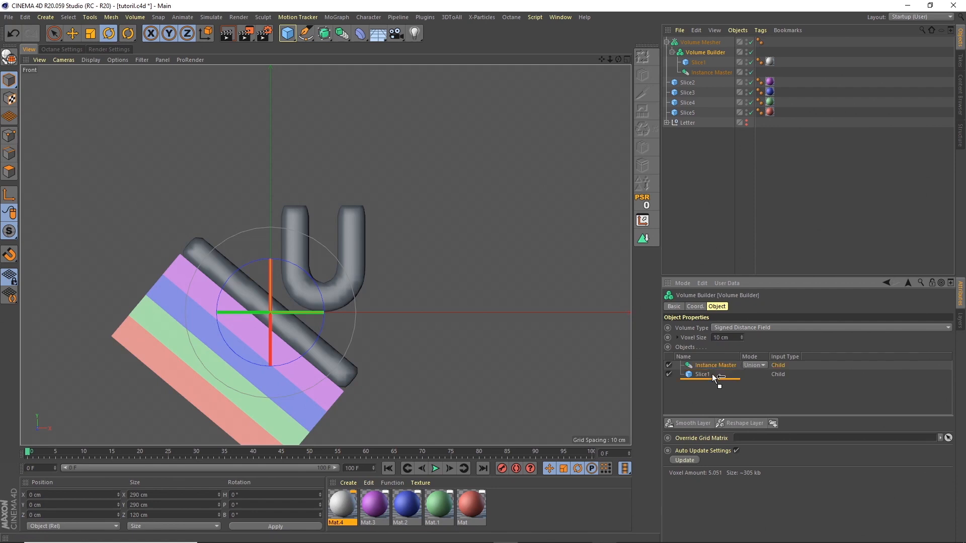
left_click_drag(711, 367, 712, 397)
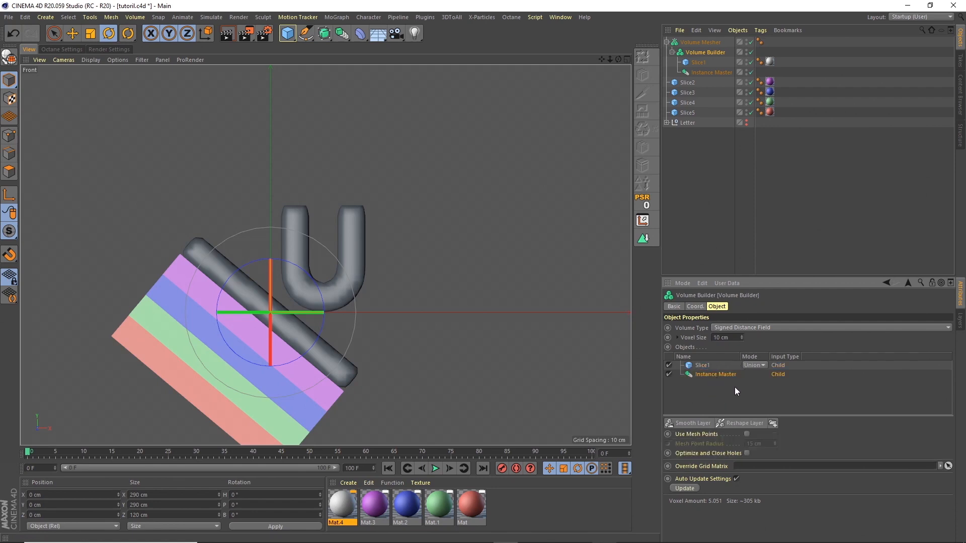
left_click(714, 366)
left_click(762, 365)
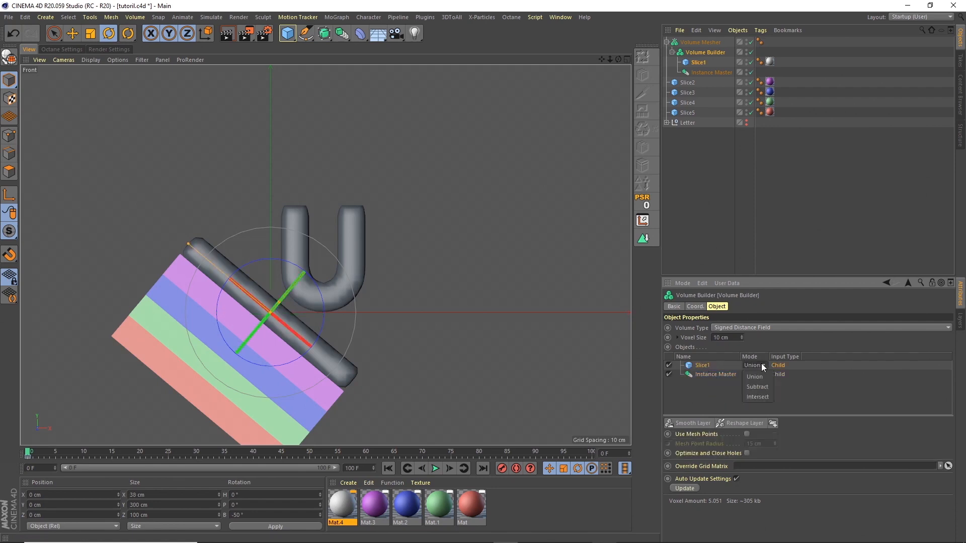
left_click(760, 396)
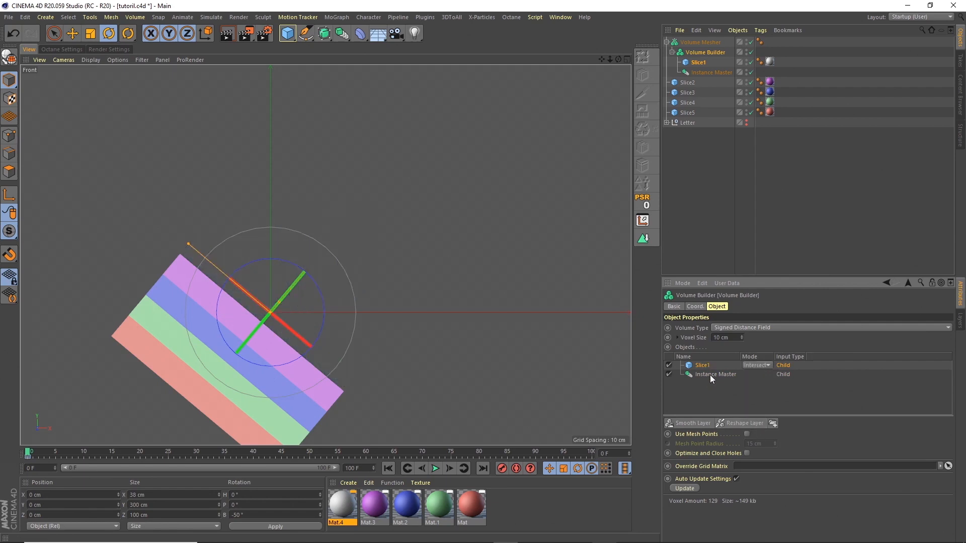
left_click_drag(166, 453, 198, 453)
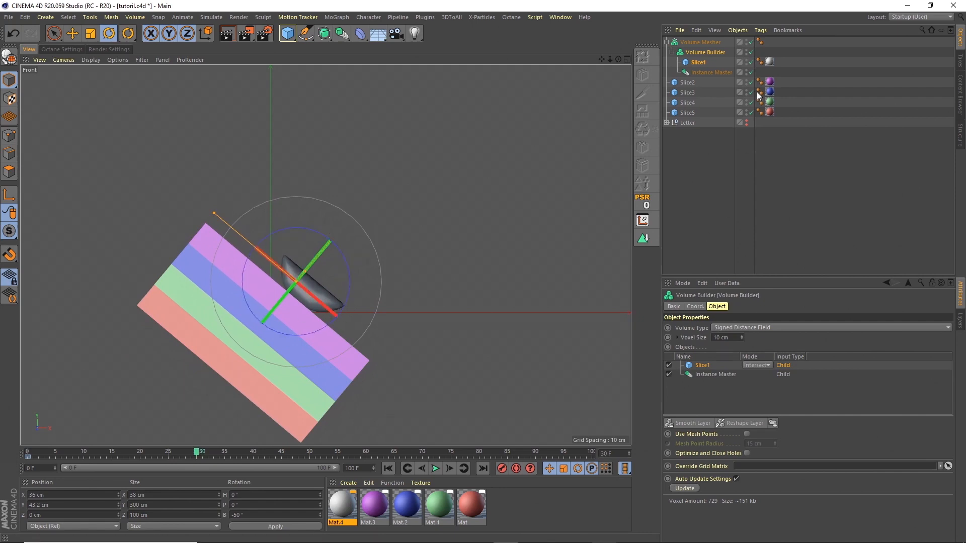
Step: Set voxel size to 1 cm, add a Smooth Layer, and rename the Volume Mesher to 1
left_click(707, 52)
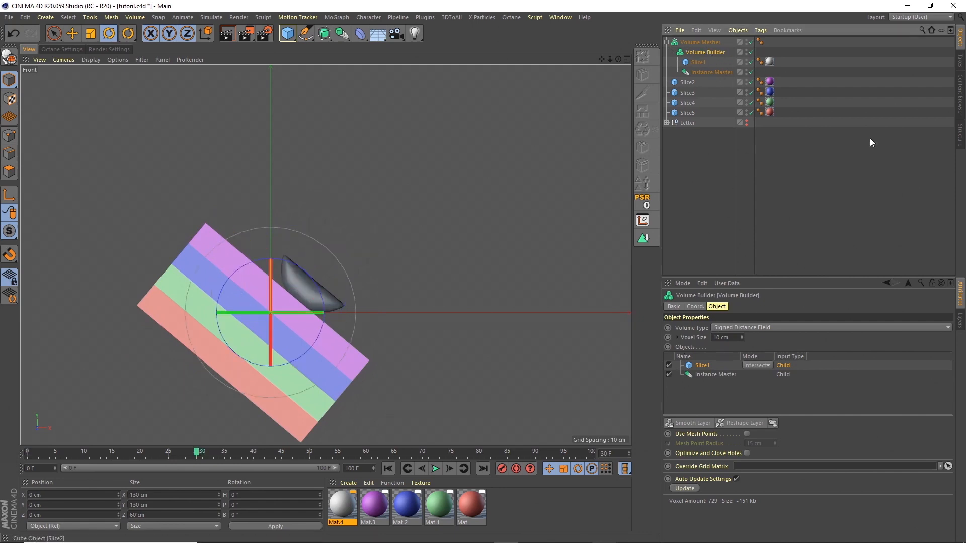
left_click(724, 338)
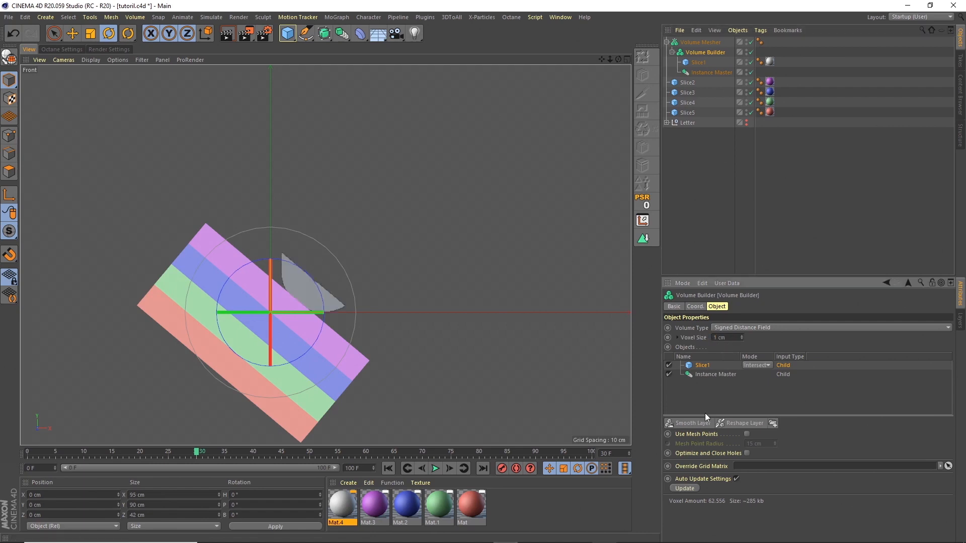
left_click(690, 423)
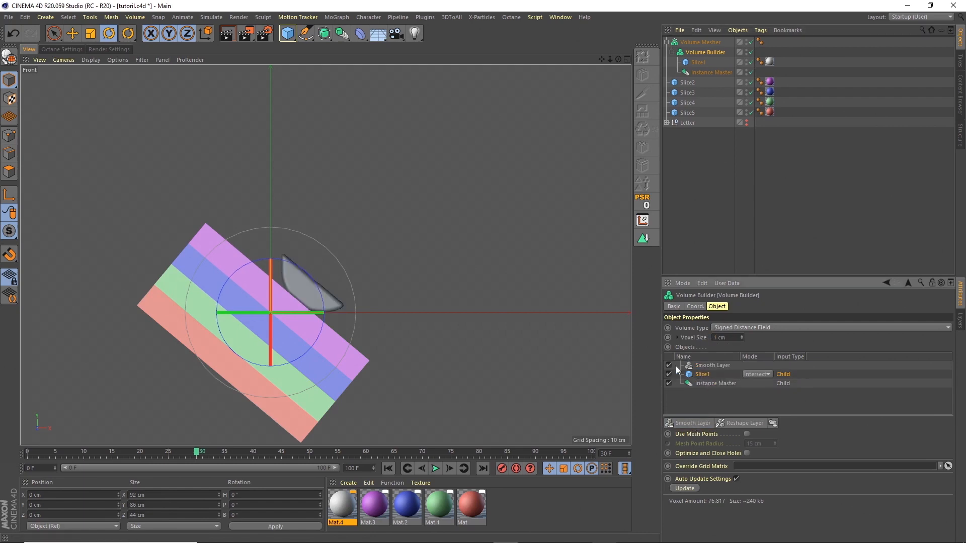
left_click(697, 43)
double_click(698, 42)
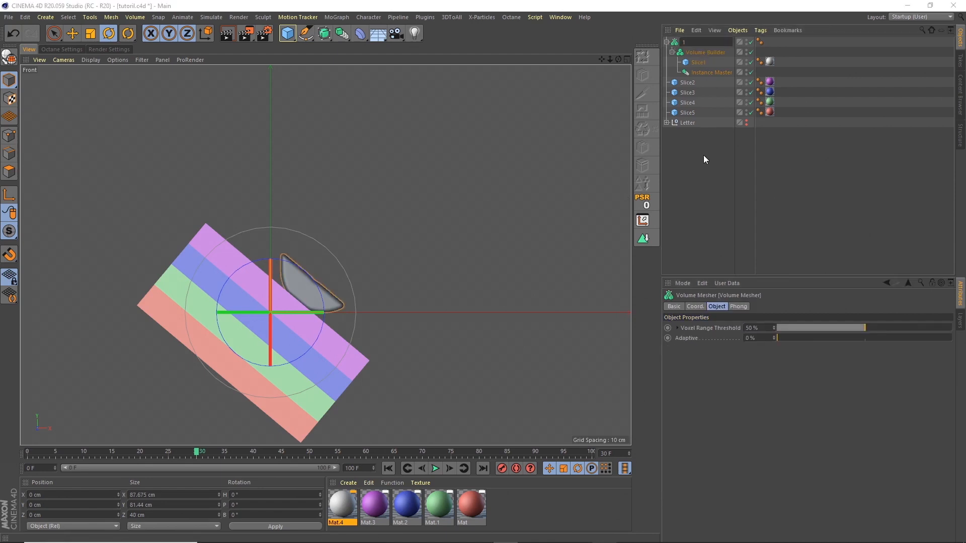
Step: Name the first mesher group 1 and duplicate it as group 2
type("1")
key("Return")
left_click(666, 42)
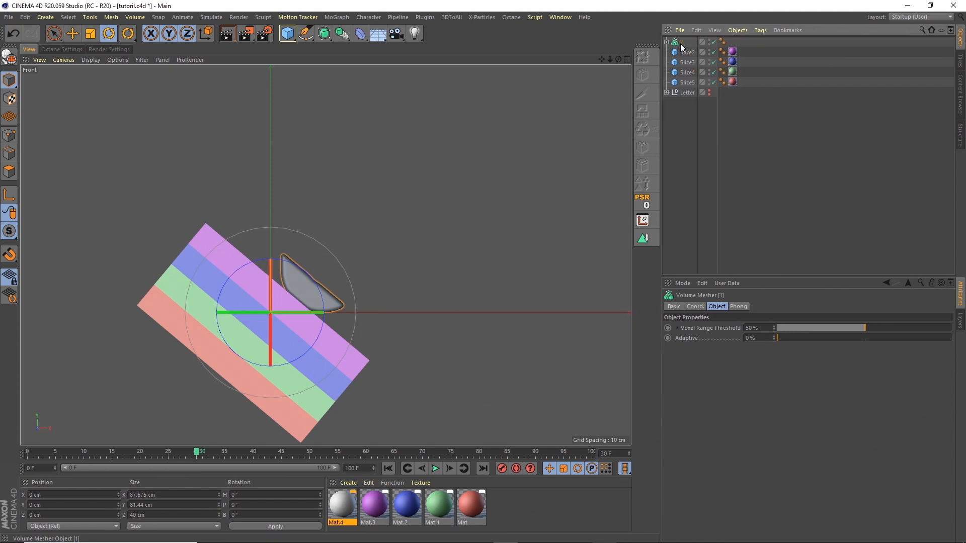
left_click_drag(683, 46, 682, 48, "ctrl")
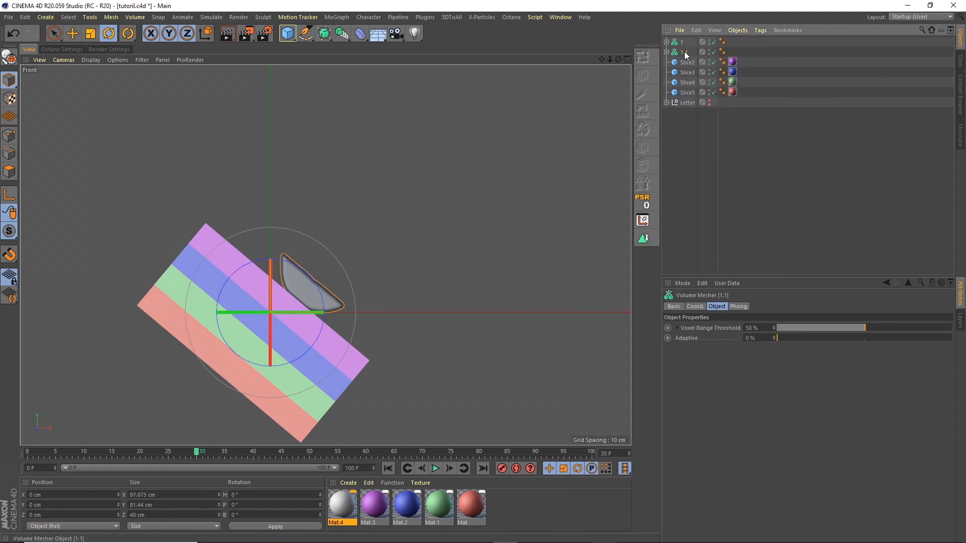
double_click(685, 53)
type("2")
key("Escape")
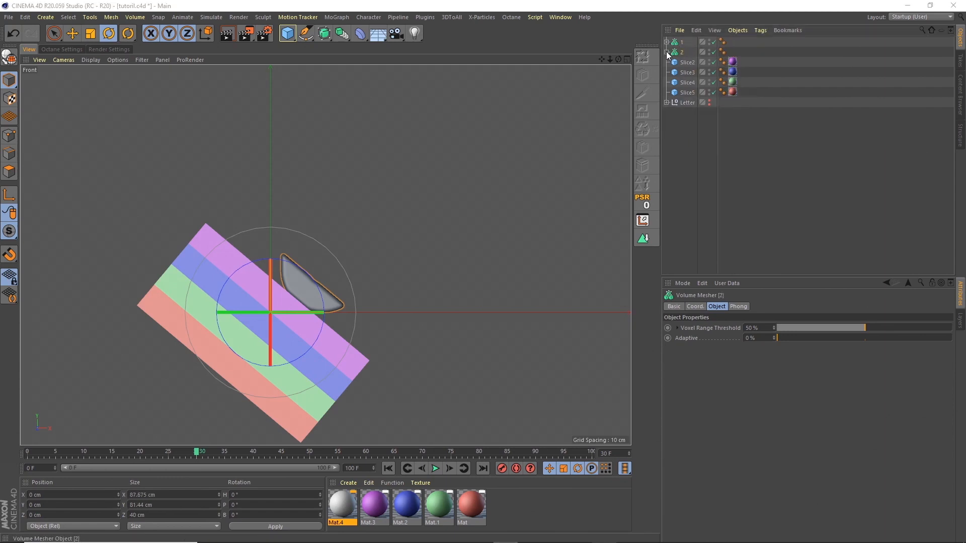
Step: Replace Slice1 with Slice2 in group 2's Volume Builder, below the Smooth Layer, set to Intersect
left_click(666, 53)
left_click_drag(687, 93, 703, 68)
left_click(700, 81)
key("Delete")
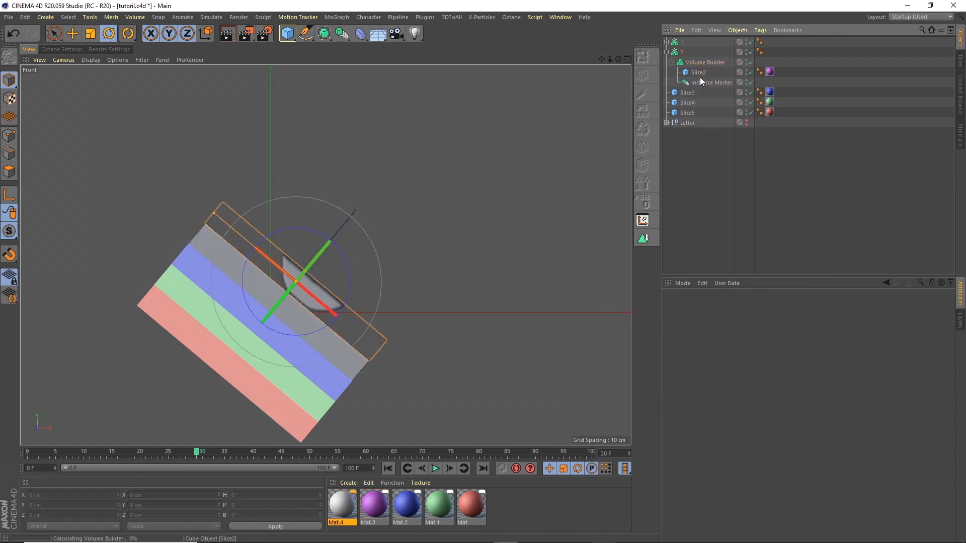
left_click(702, 62)
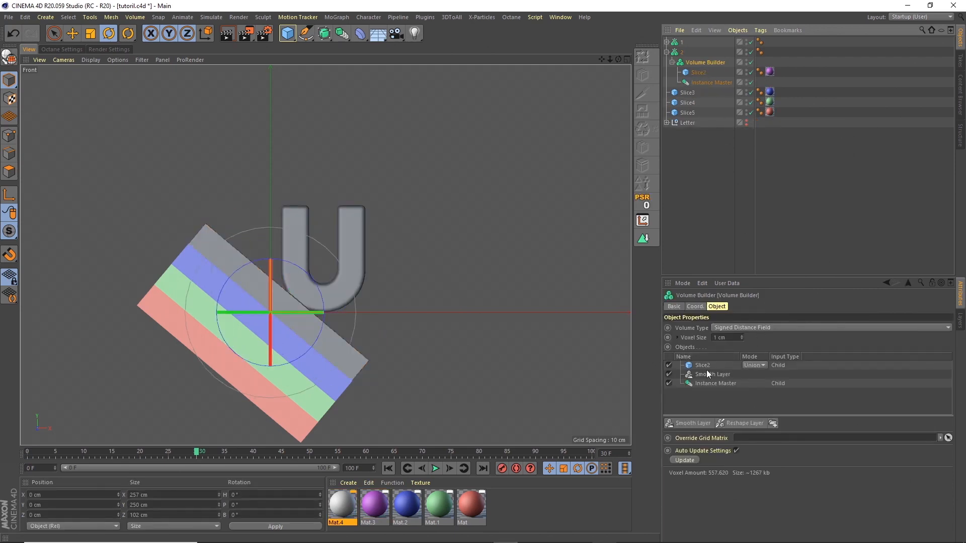
left_click_drag(701, 368, 707, 381)
left_click(754, 375)
left_click(758, 406)
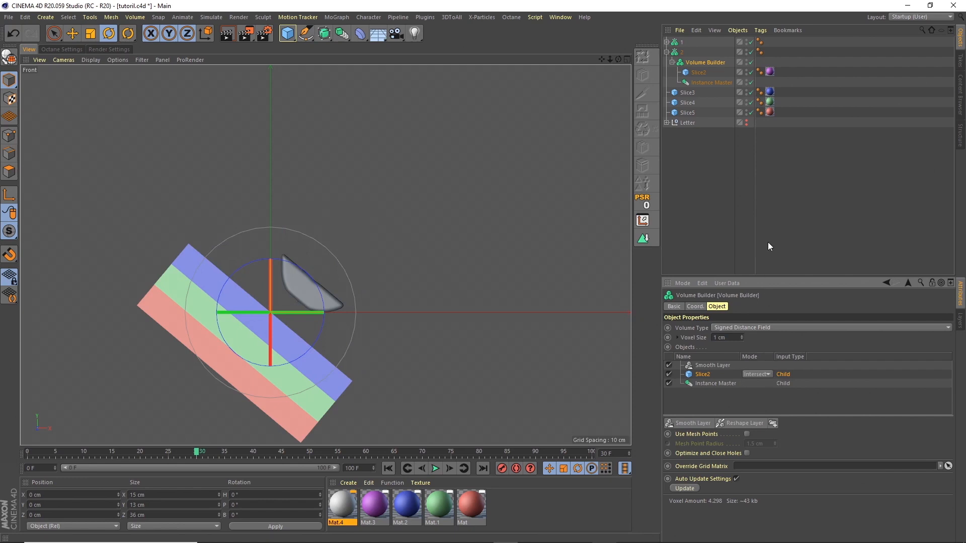
Step: Duplicate group 2 and rename the copy 3
left_click(667, 52)
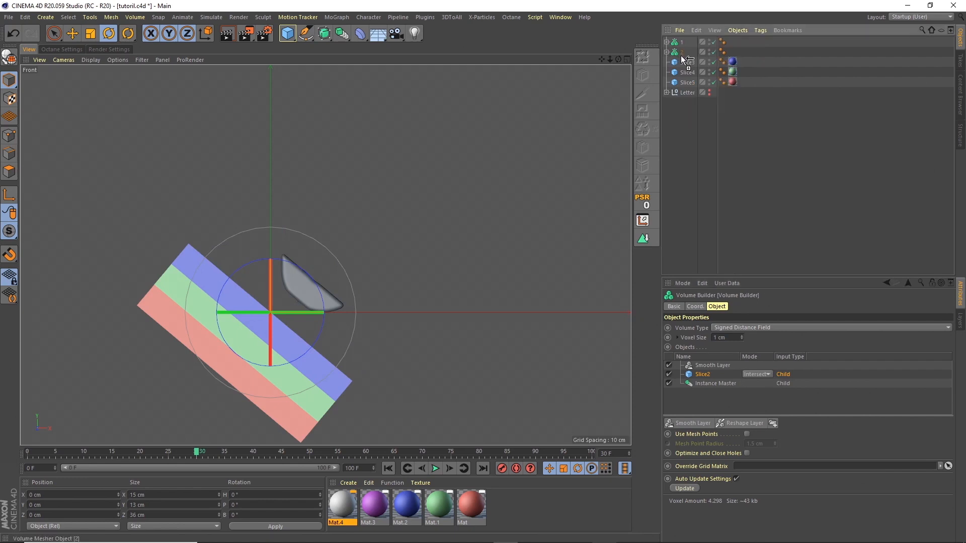
left_click_drag(681, 53, 680, 58, "ctrl")
double_click(683, 62)
key("BackSpace")
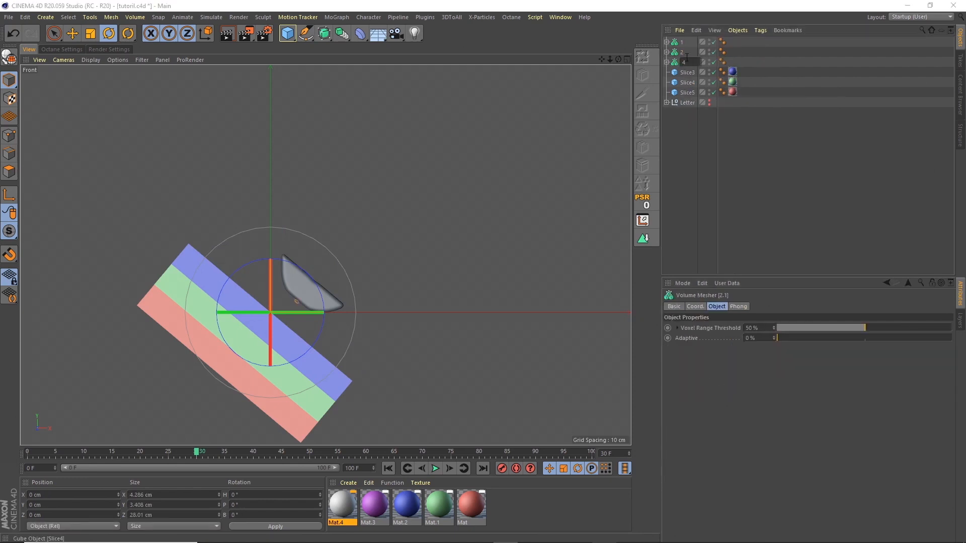
type("3")
key("Return")
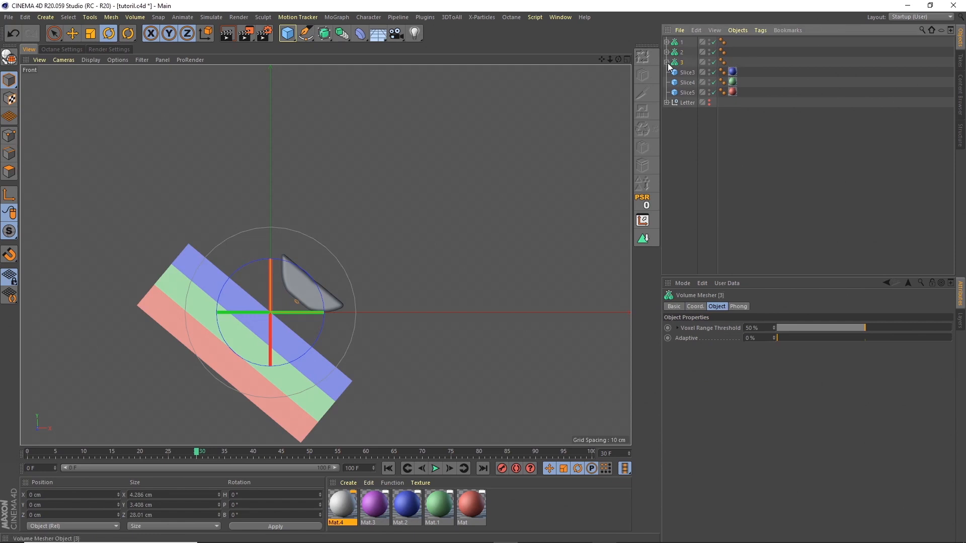
Step: Move Slice3 into group 3's Volume Builder below the Smooth Layer, set to Intersect
left_click(666, 62)
left_click_drag(684, 103, 699, 81)
left_click(704, 74)
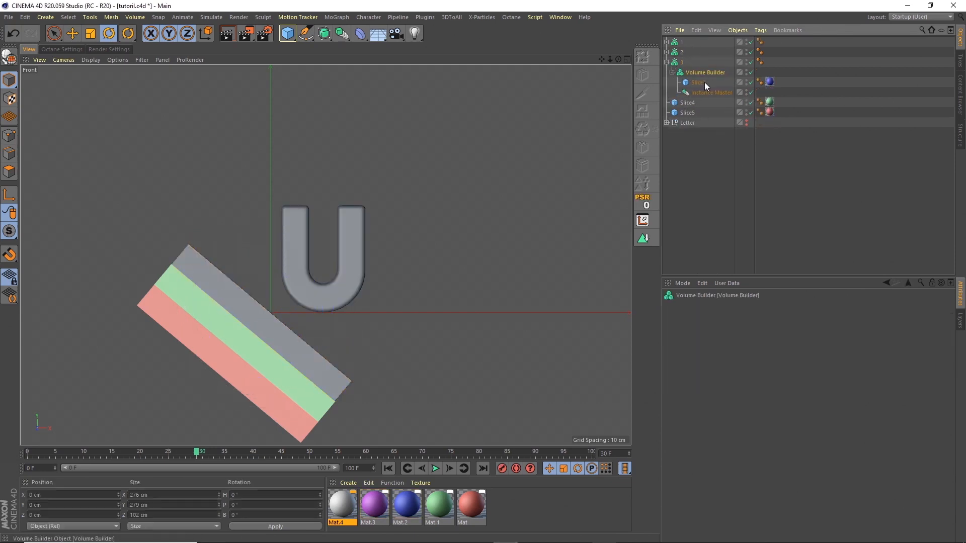
left_click_drag(703, 366, 707, 379)
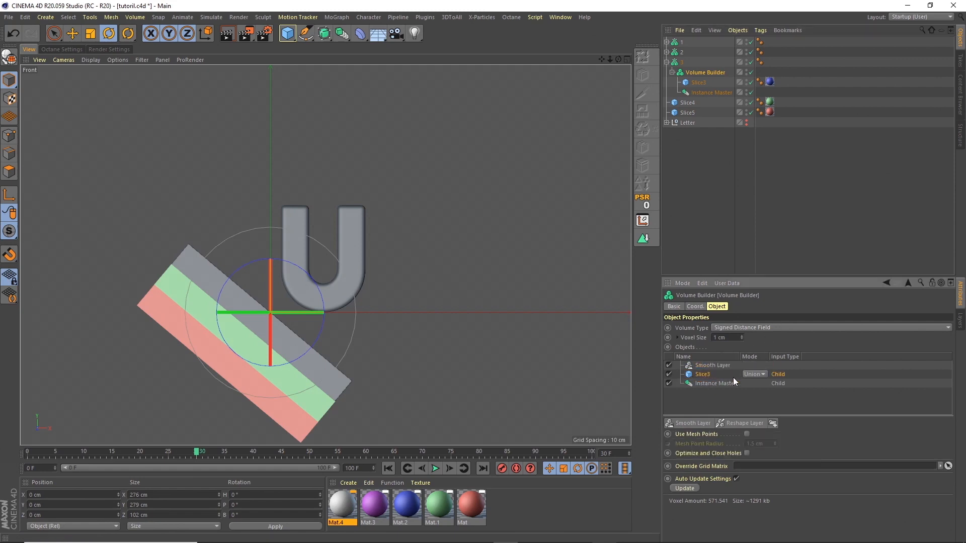
left_click(759, 374)
left_click(760, 405)
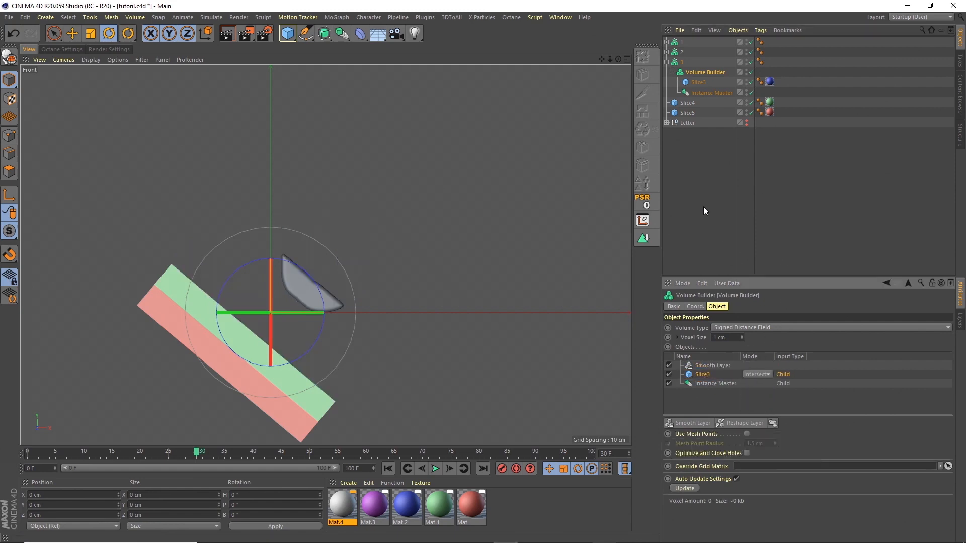
Step: Duplicate volume mesher 3 and expand the copy
left_click(668, 63)
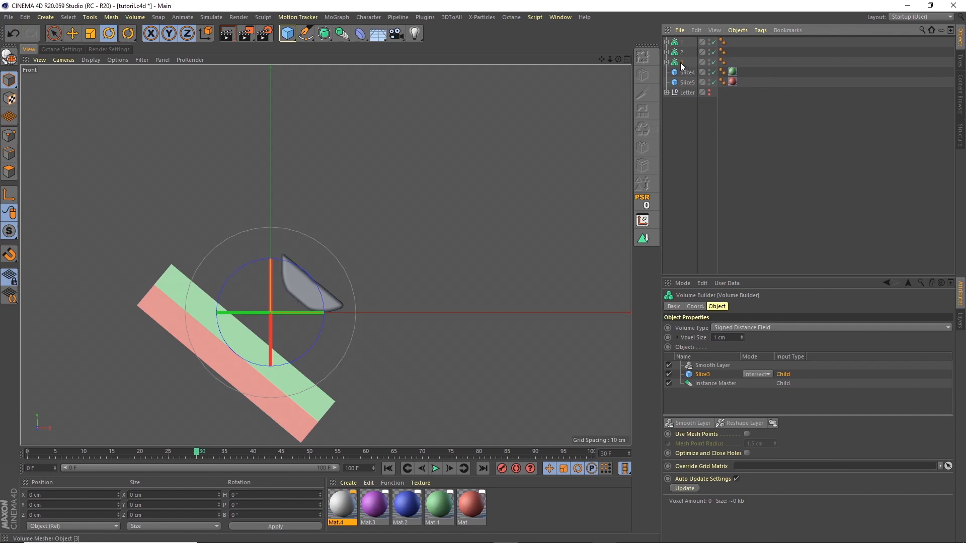
left_click_drag(680, 64, 683, 68, "ctrl")
left_click(667, 72)
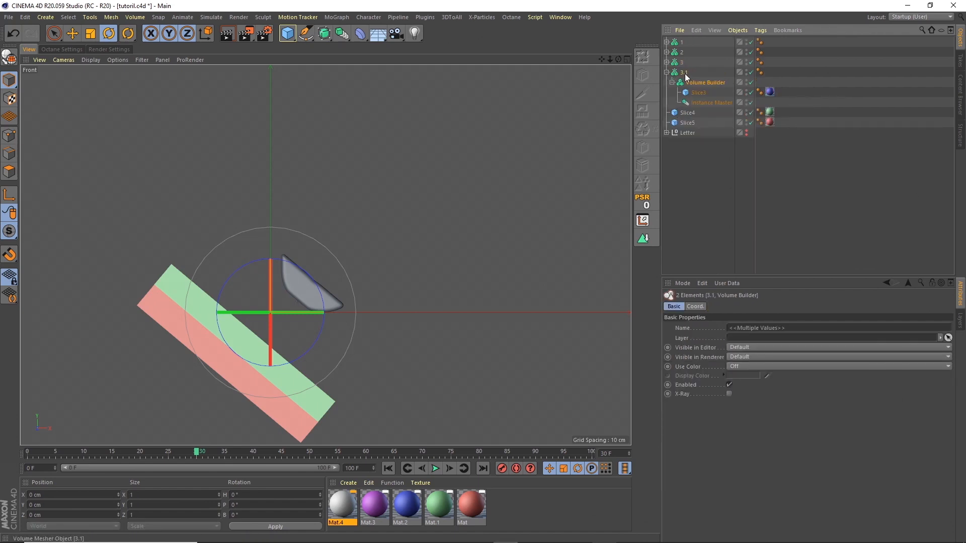
Step: Rename the copy 4, swap Slice3 for Slice4 below the Smooth Layer, set to Intersect
double_click(683, 72)
type("4")
key("Return")
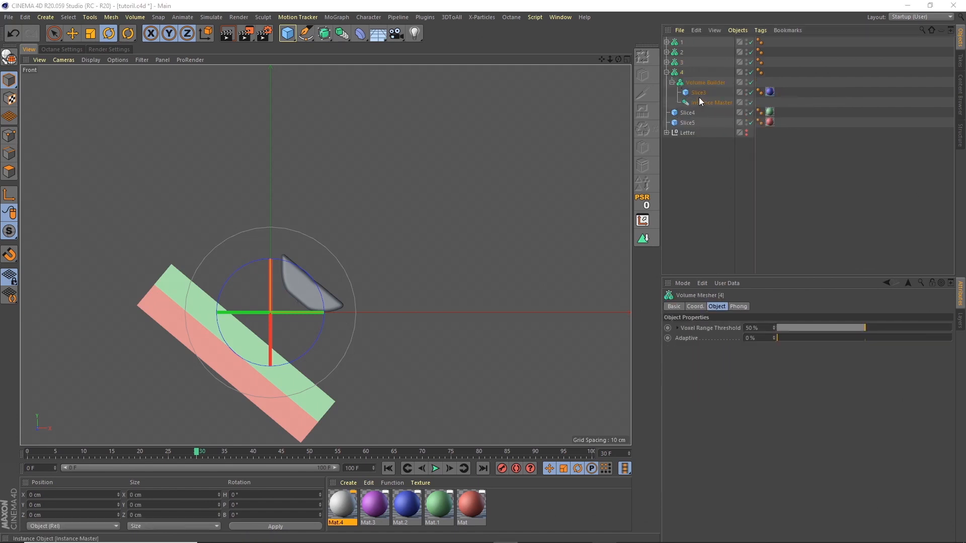
left_click_drag(687, 113, 700, 90)
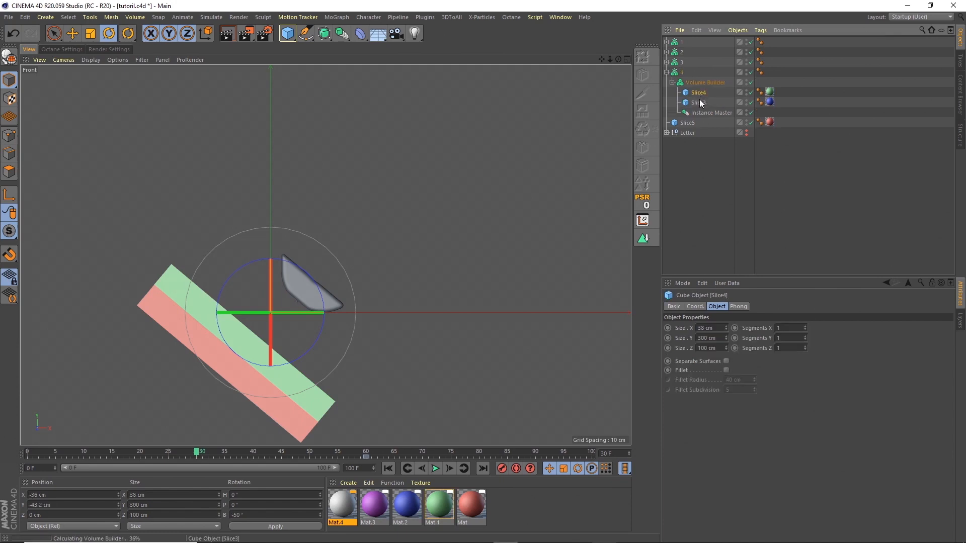
left_click(699, 103)
key("Delete")
left_click(699, 94)
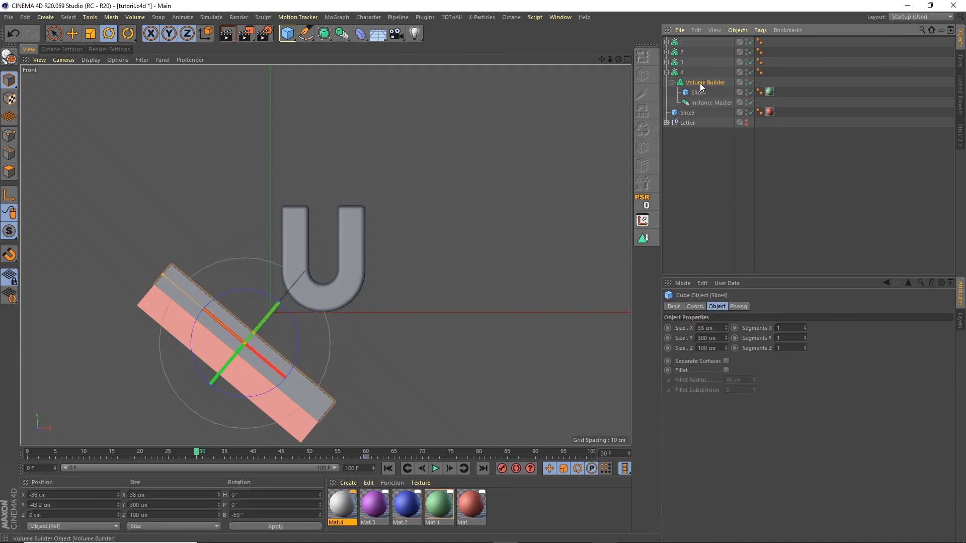
left_click(700, 83)
left_click_drag(712, 364, 703, 373)
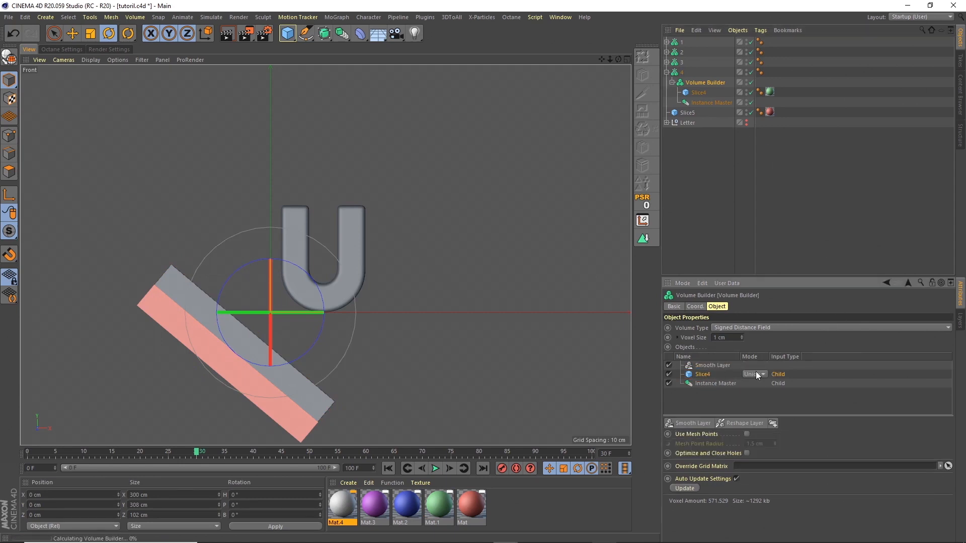
left_click(756, 373)
left_click(761, 405)
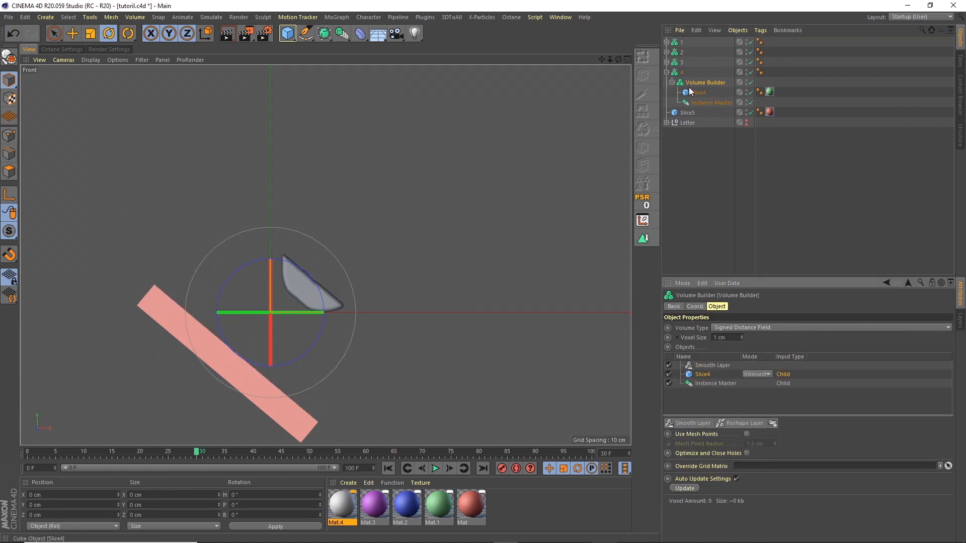
Step: Duplicate mesher 4 as 5, swap in Slice5 below the Smooth Layer, set to Intersect
left_click_drag(681, 72, 679, 78, "ctrl")
left_click(667, 82)
double_click(684, 82)
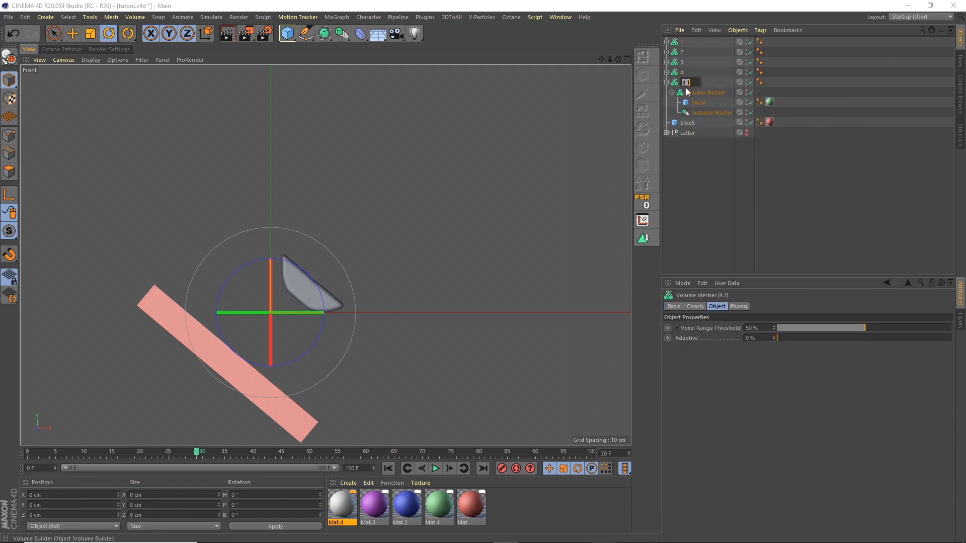
type("5")
key("Return")
left_click_drag(706, 119, 701, 99)
left_click(700, 111)
key("Delete")
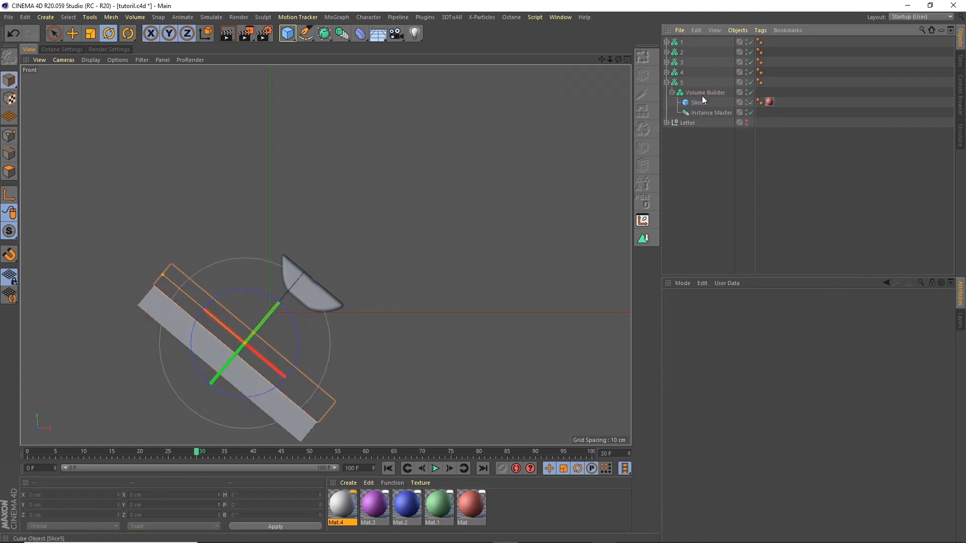
left_click(702, 93)
left_click_drag(708, 364, 704, 378)
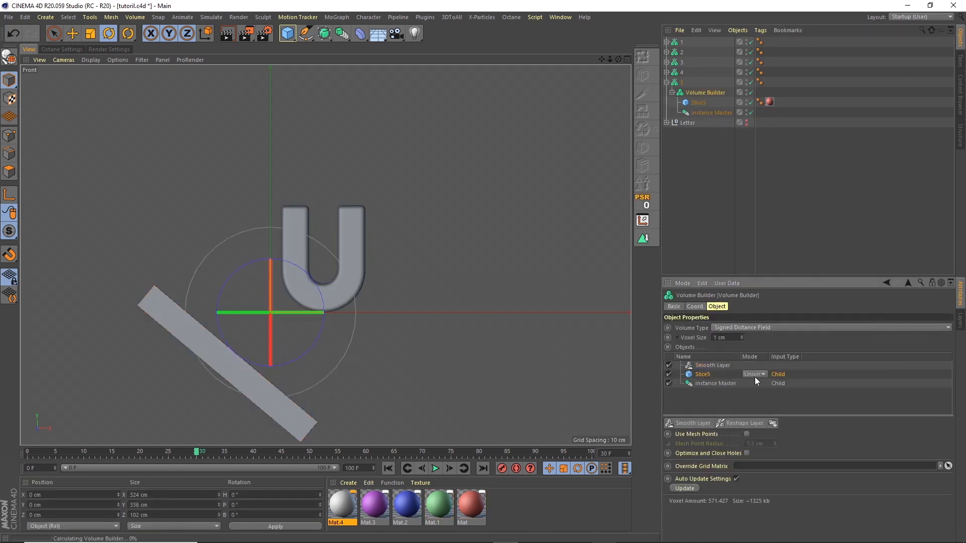
left_click(755, 374)
left_click(763, 406)
left_click(699, 220)
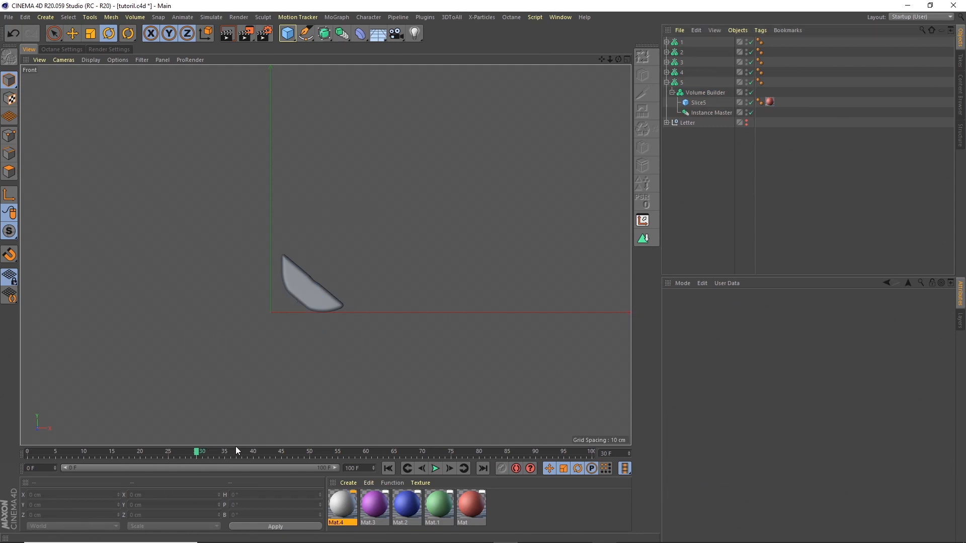
Step: Scrub the animation and orbit the U in an enlarged Perspective view
left_click_drag(210, 449, 435, 454)
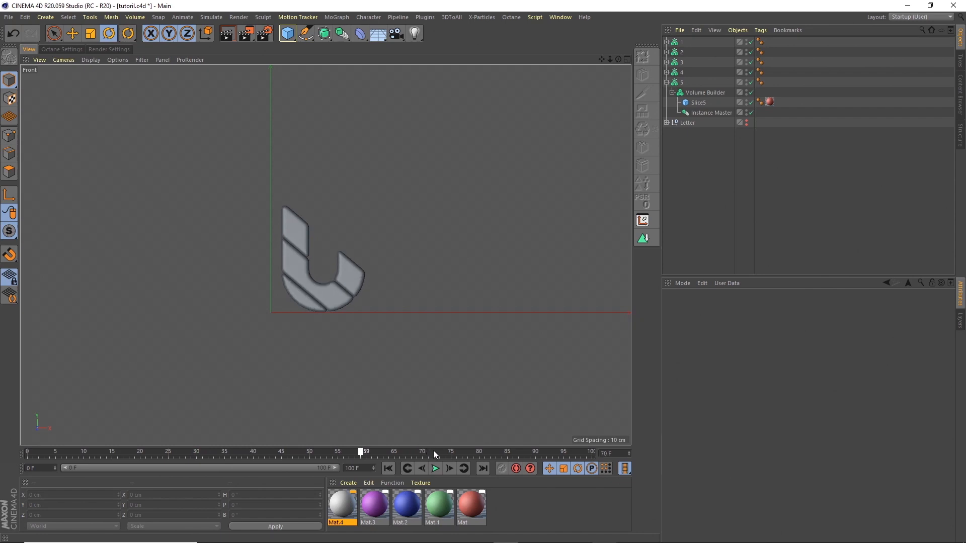
left_click(624, 58)
left_click(323, 58)
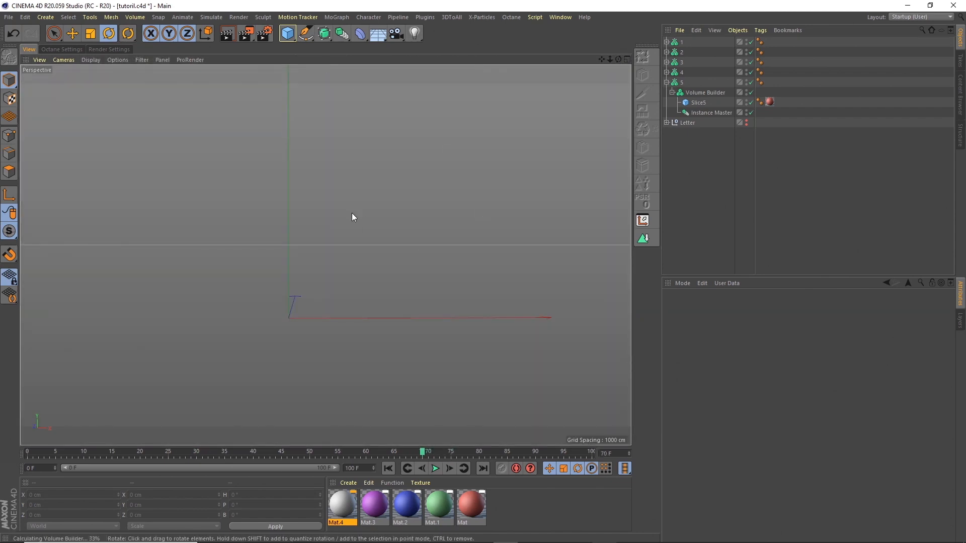
left_click_drag(362, 248, 426, 257, "alt")
mouse_move(329, 244)
right_mouse_down("alt")
mouse_move(373, 225)
mouse_move(316, 247)
right_mouse_up("alt")
left_click_drag(318, 247, 267, 235, "alt")
Step: Select Volume Meshers 1 through 5
left_click(667, 82)
left_click(681, 44)
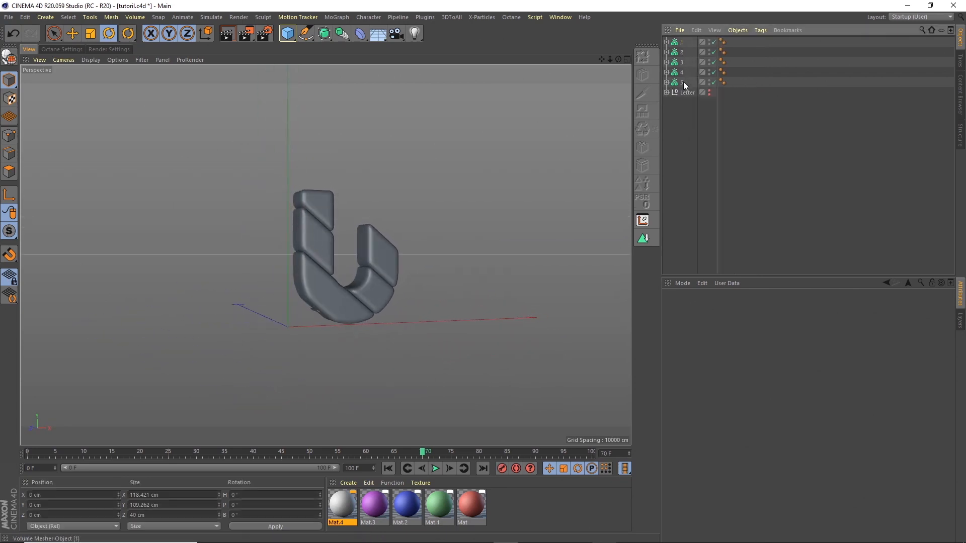
left_click(683, 83, "shift")
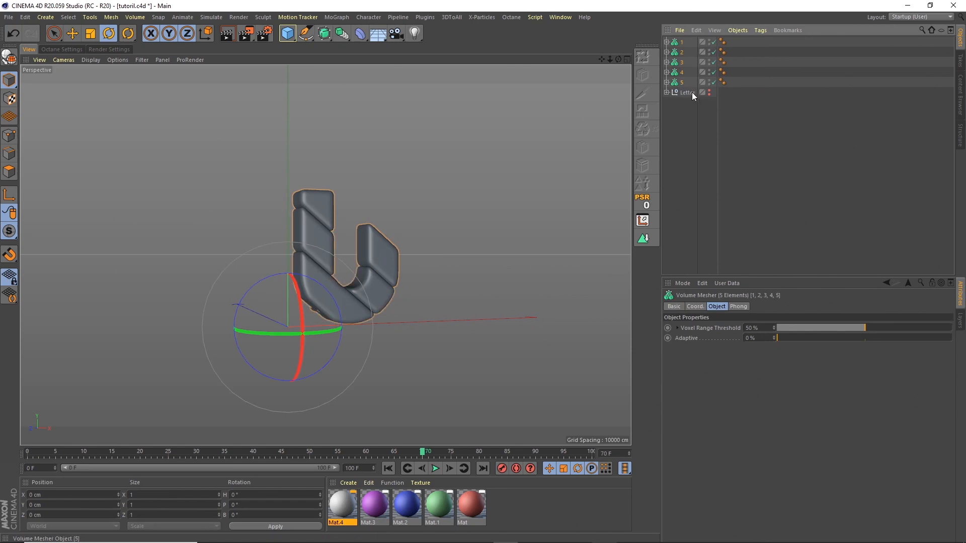
Step: Duplicate meshers 1–5 and shift the copies' keys about 92 frames earlier in the Dope Sheet
left_click_drag(692, 93, 693, 88, "ctrl")
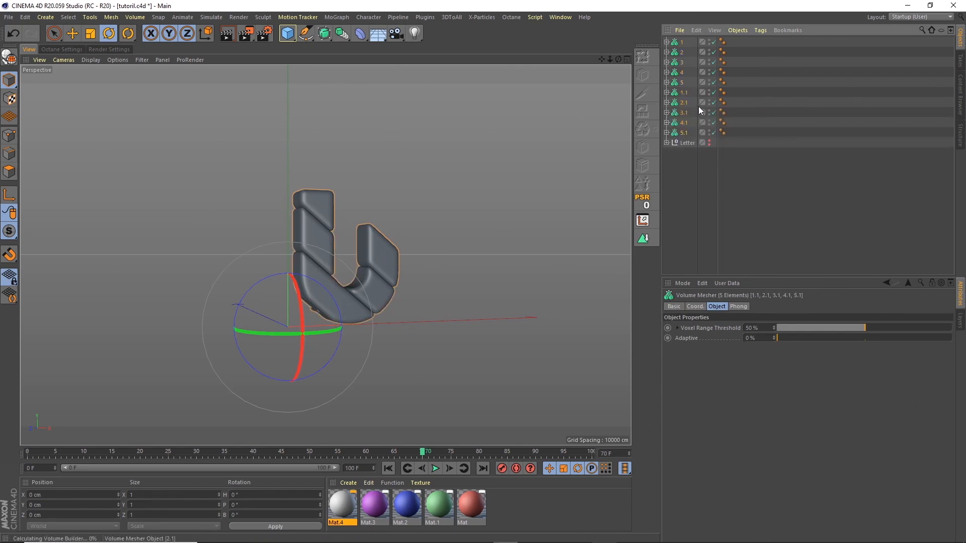
left_click(565, 20)
left_click(618, 135)
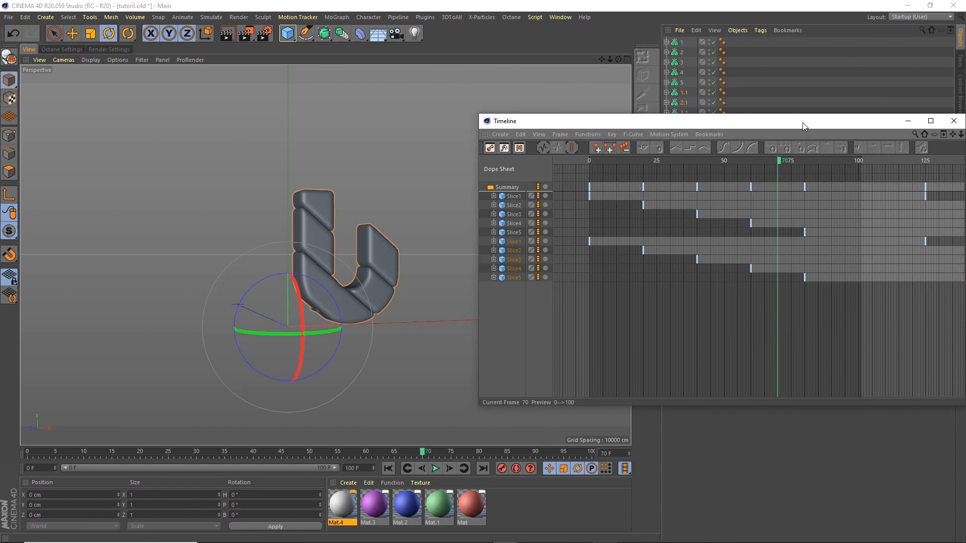
left_click_drag(803, 125, 716, 130)
left_click_drag(426, 248, 427, 282)
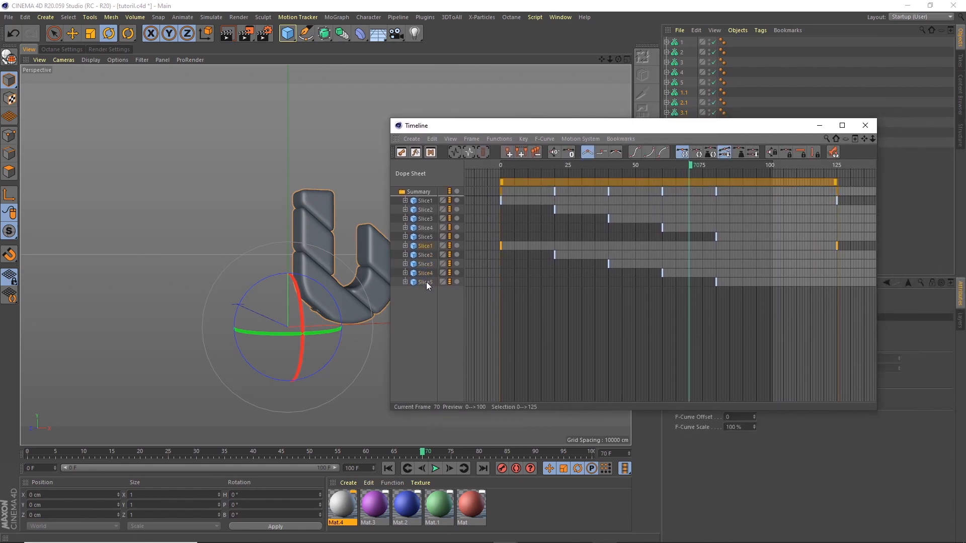
left_click_drag(850, 183, 718, 183)
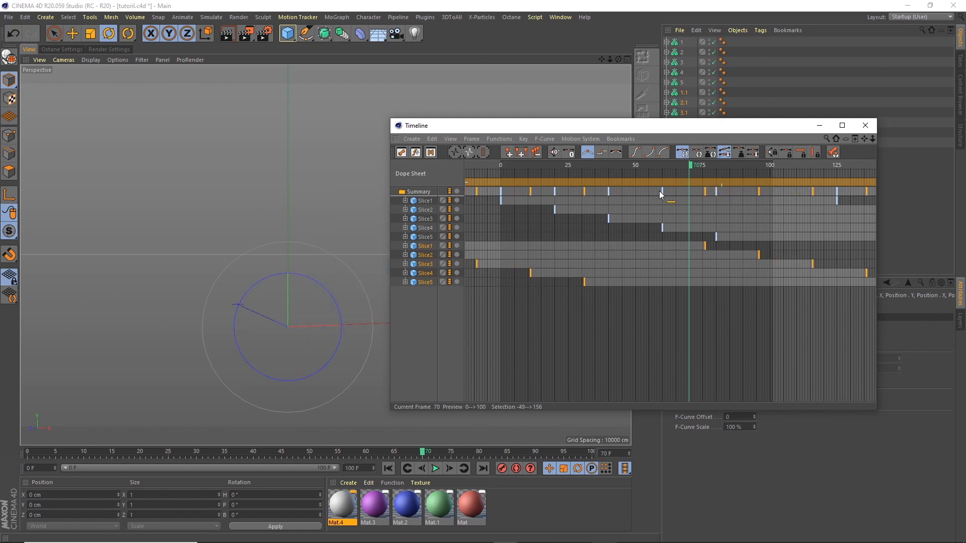
left_click_drag(659, 191, 608, 194)
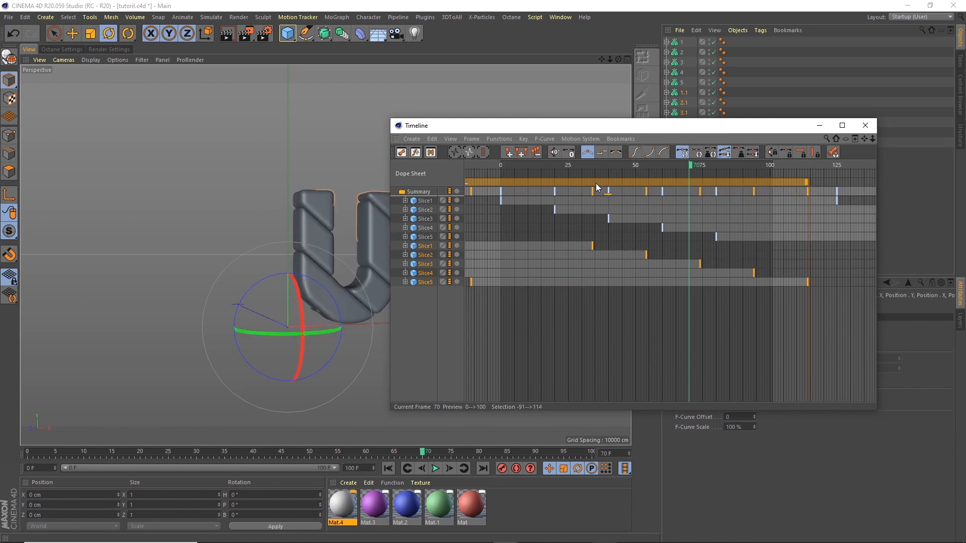
left_click_drag(581, 181, 558, 183)
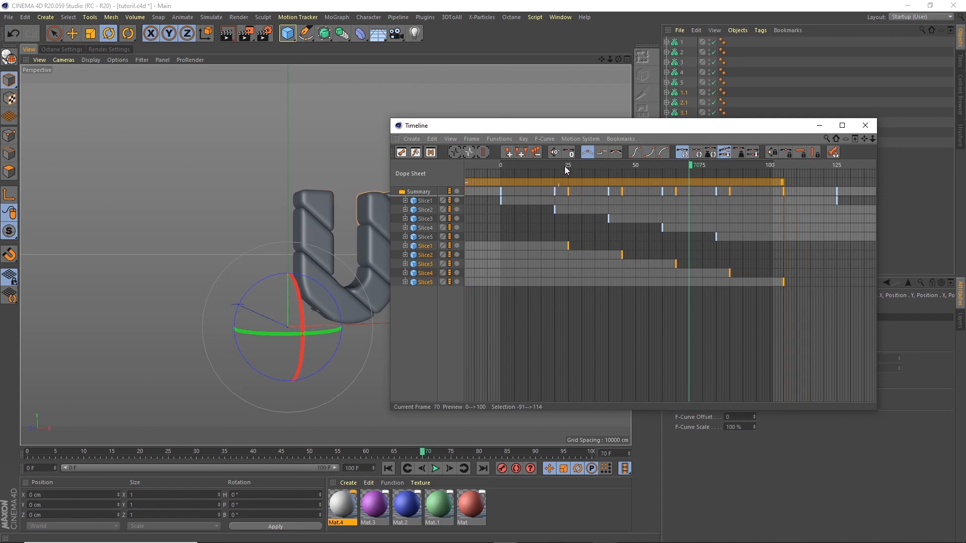
left_click(566, 165)
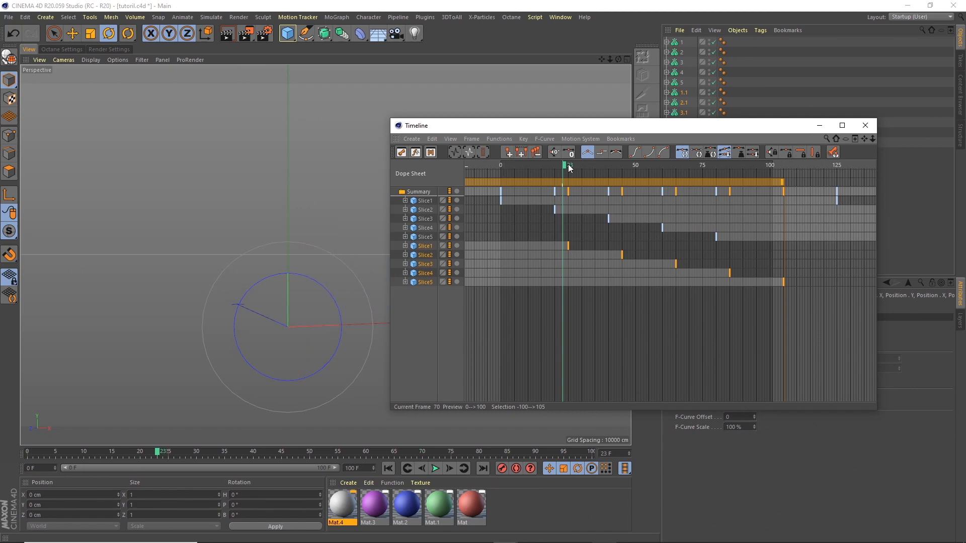
left_click(572, 166)
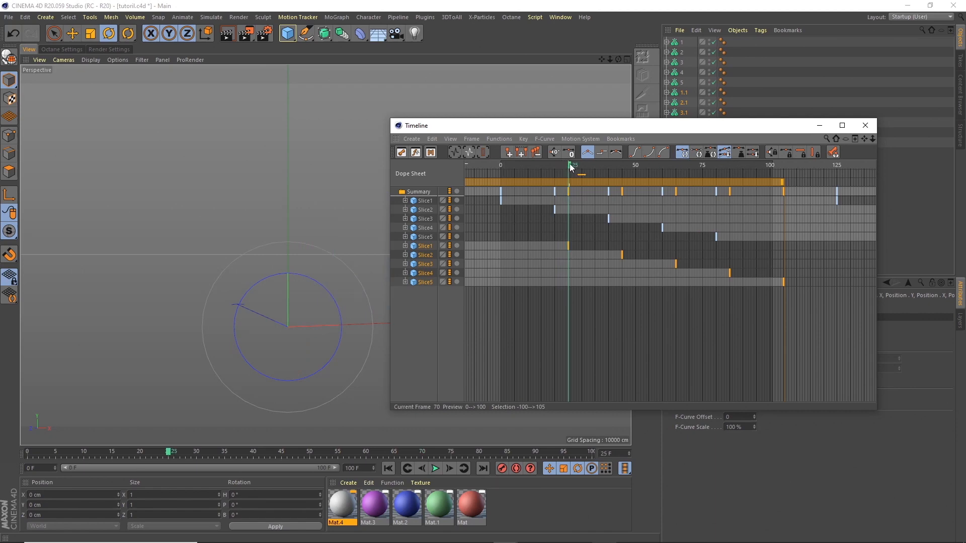
left_click(865, 125)
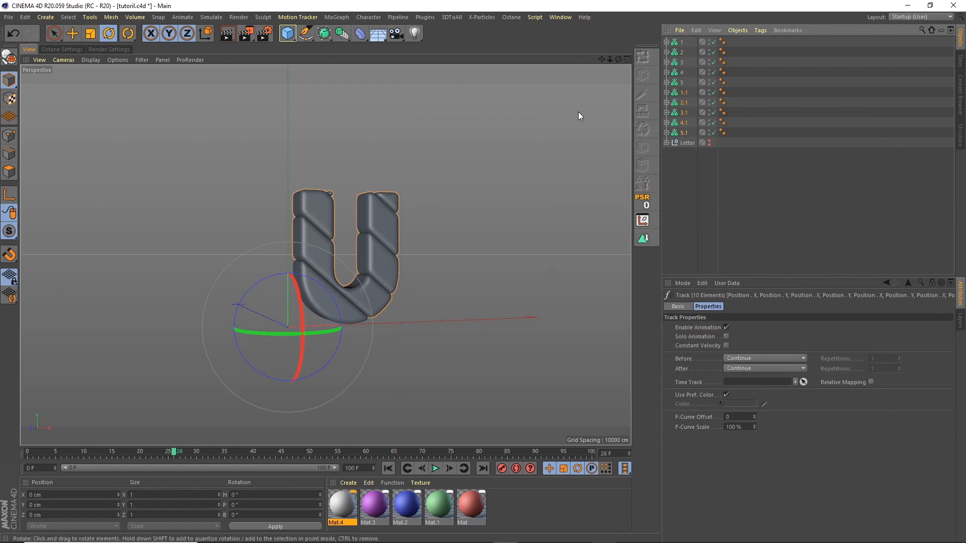
left_click(592, 454)
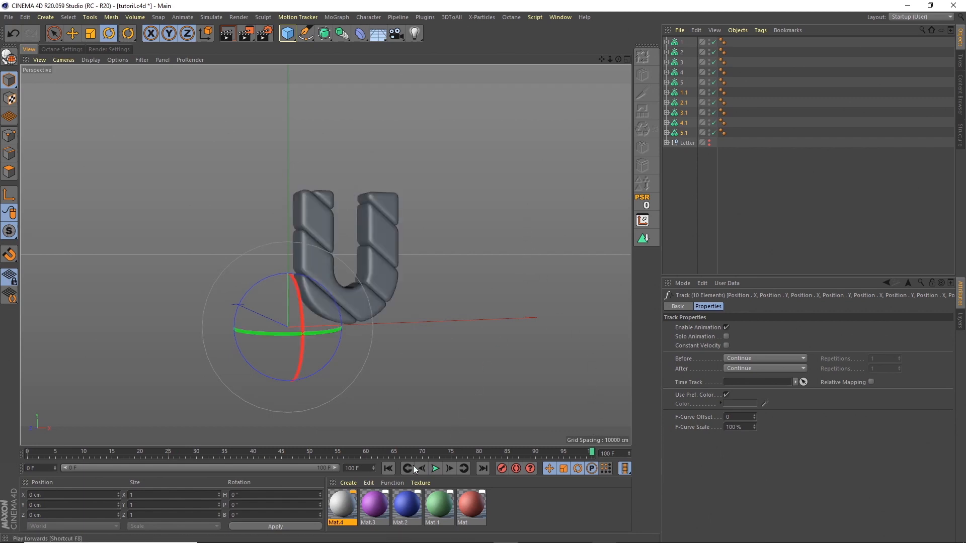
left_click(389, 467)
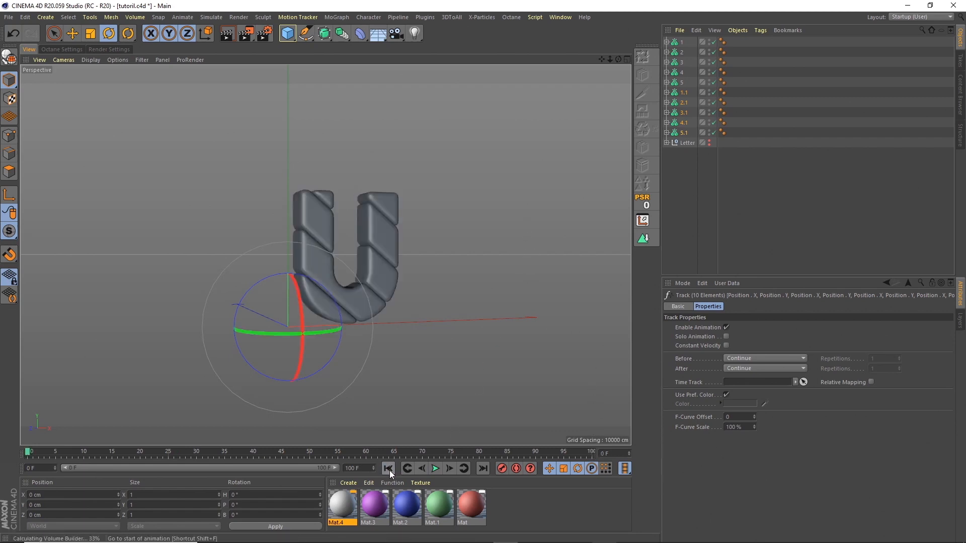
left_click(588, 453)
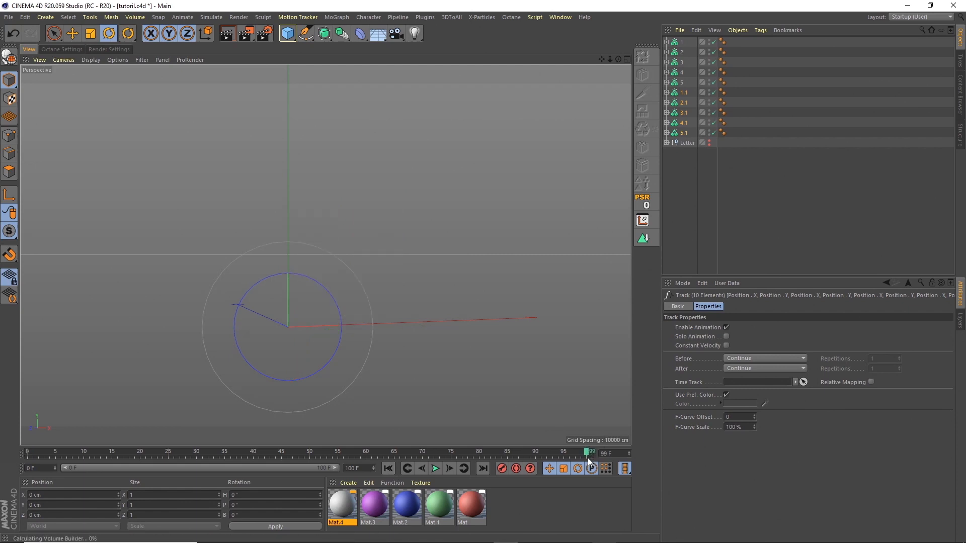
left_click(28, 455)
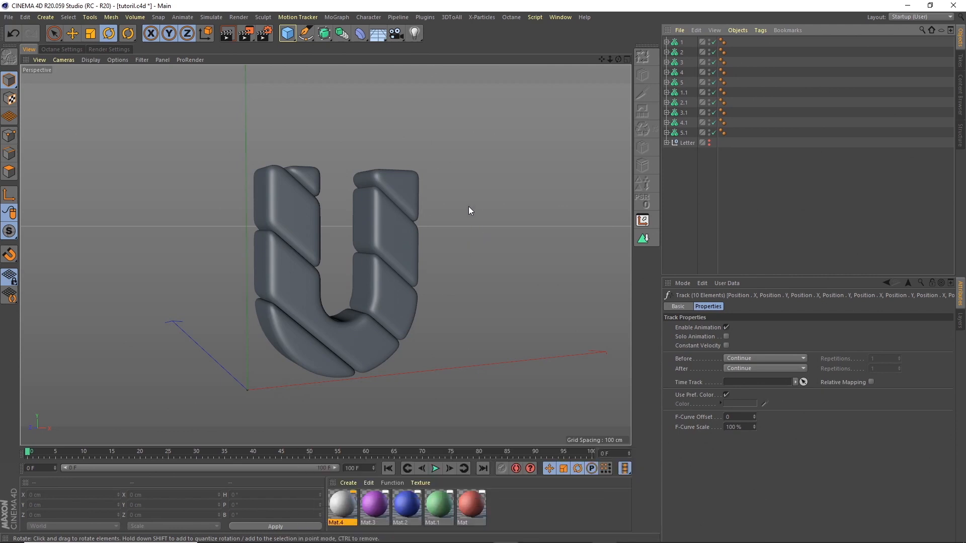
Step: Change the MoText text from U to V and check the rebuilt letter around frame 60
left_click(667, 143)
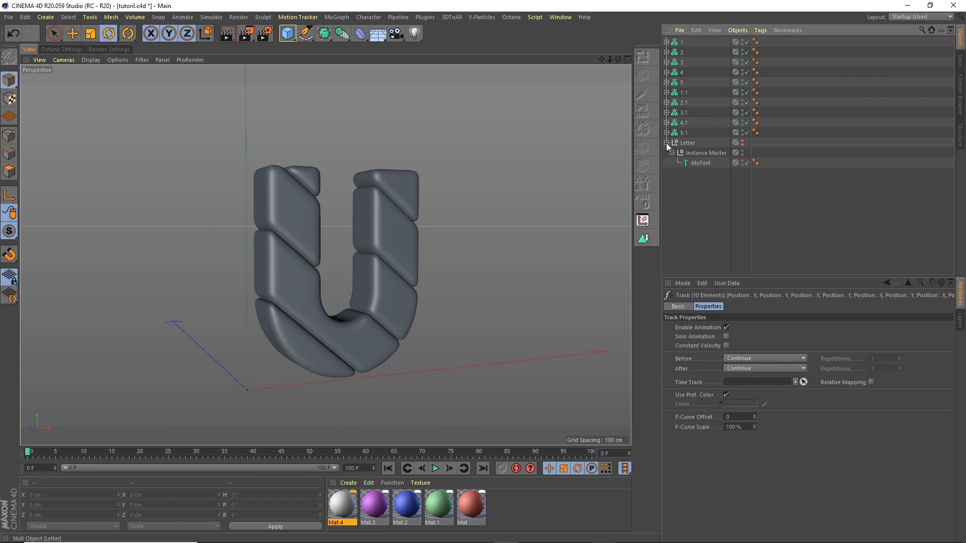
left_click(701, 164)
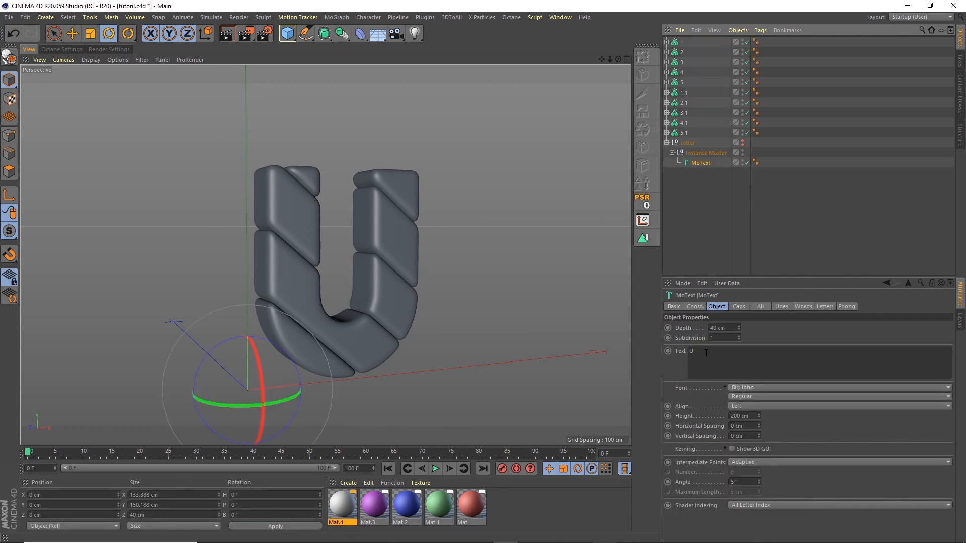
left_click_drag(704, 355, 667, 307)
type("V")
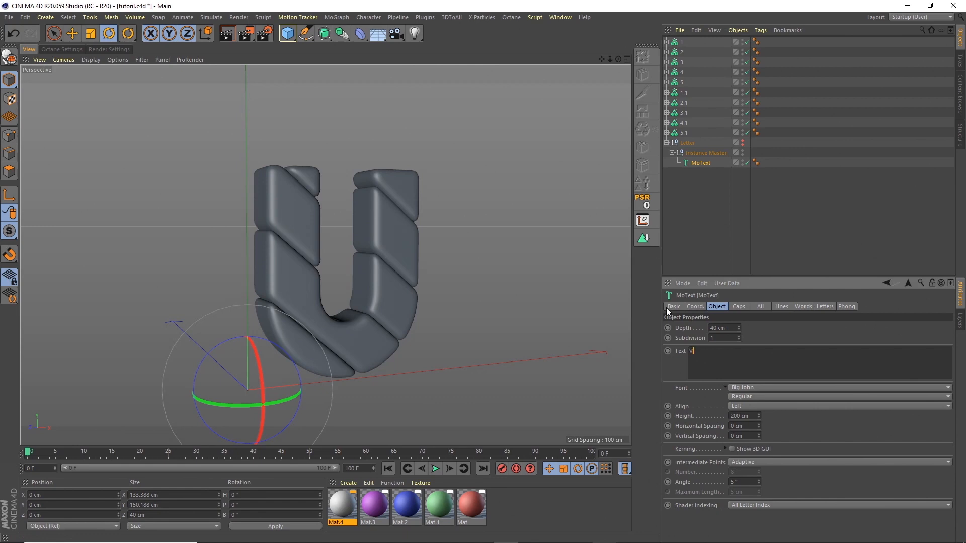
left_click(703, 236)
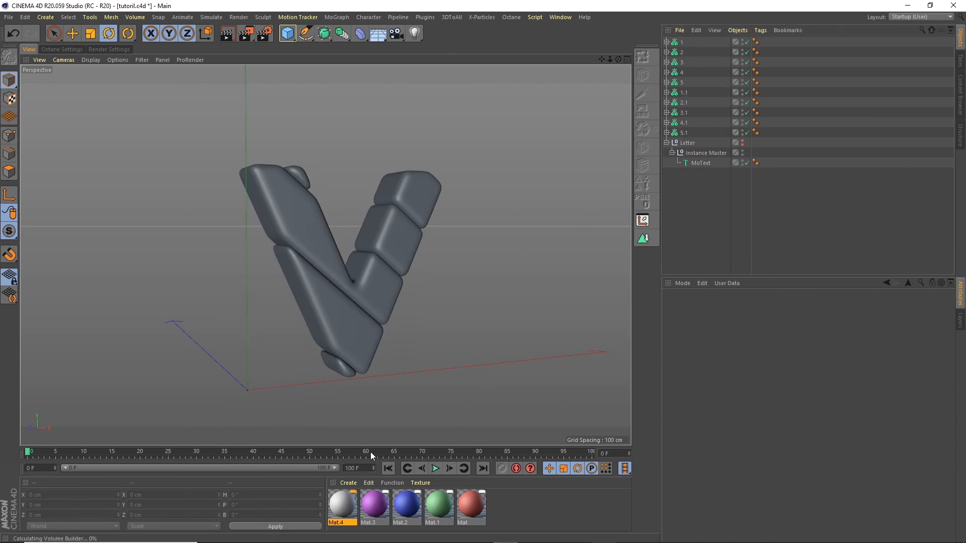
left_click_drag(370, 452, 361, 451)
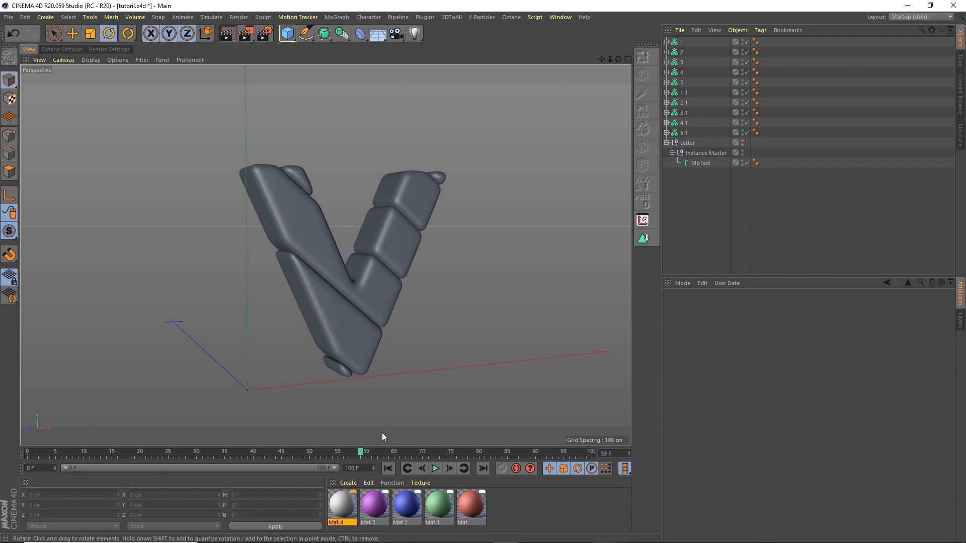
Step: Replace V with Z in the MoText and check the letter at the first and last frames
left_click(700, 162)
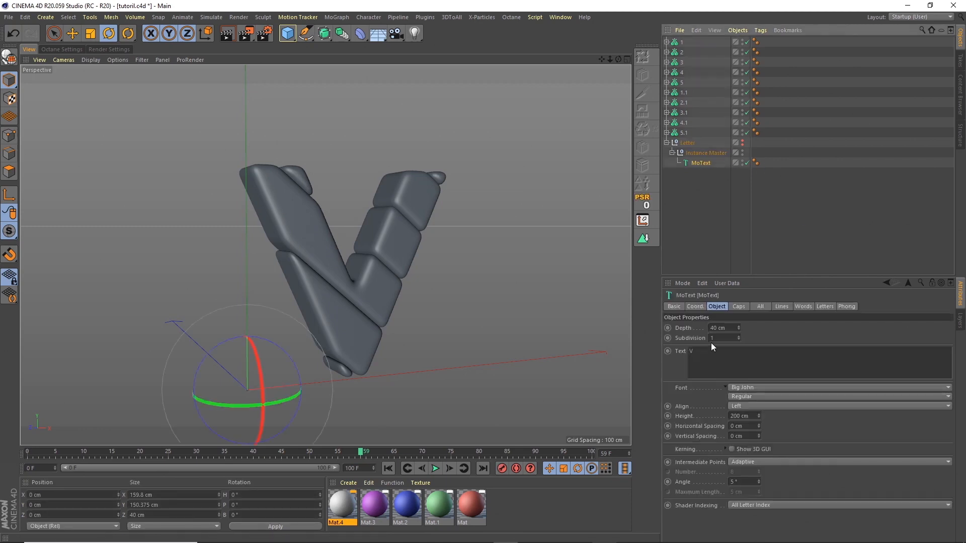
left_click_drag(709, 351, 677, 324)
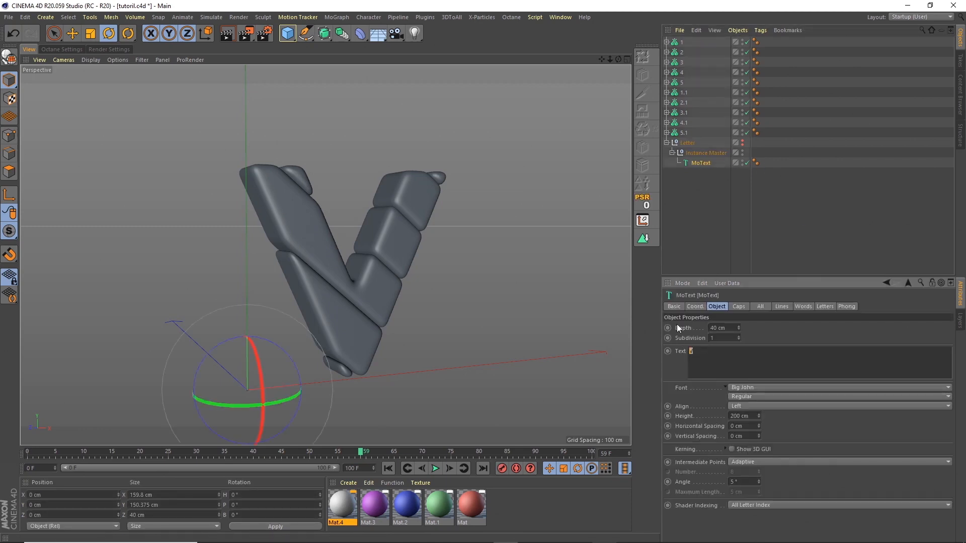
left_click(684, 204)
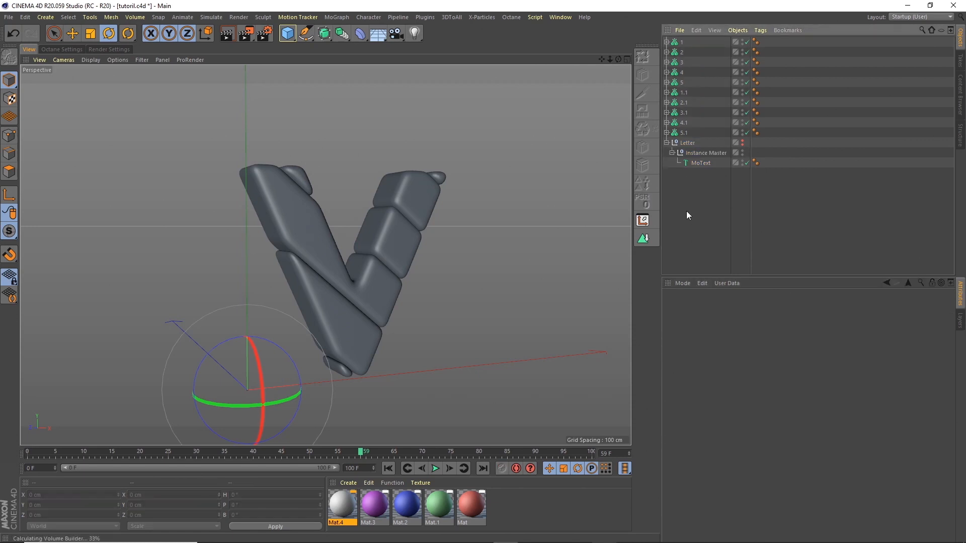
left_click(697, 163)
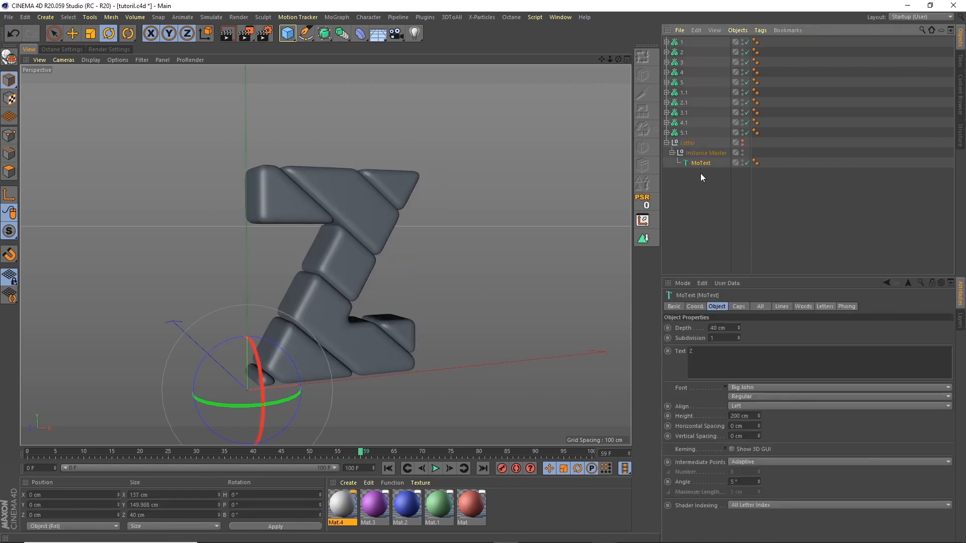
left_click(482, 468)
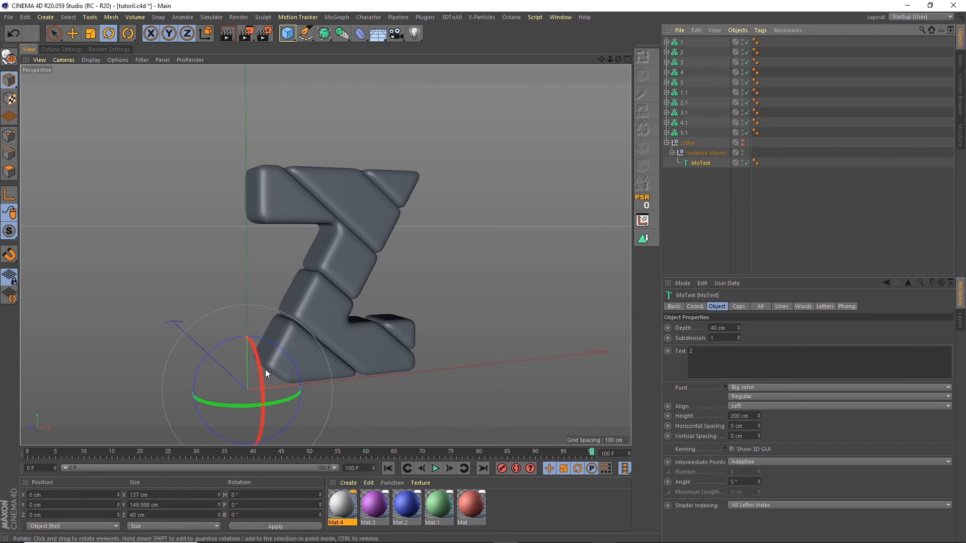
left_click(388, 469)
key("shift+g")
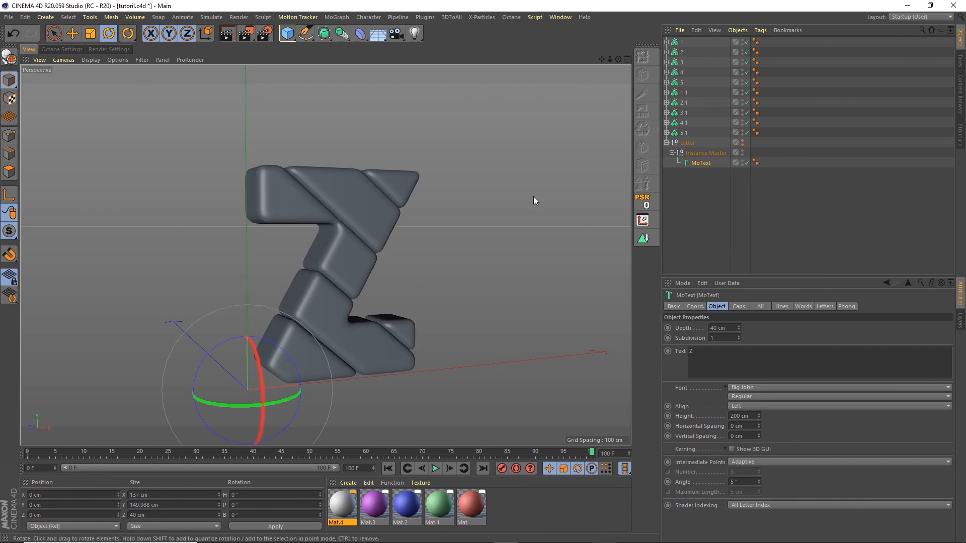
left_click(701, 165)
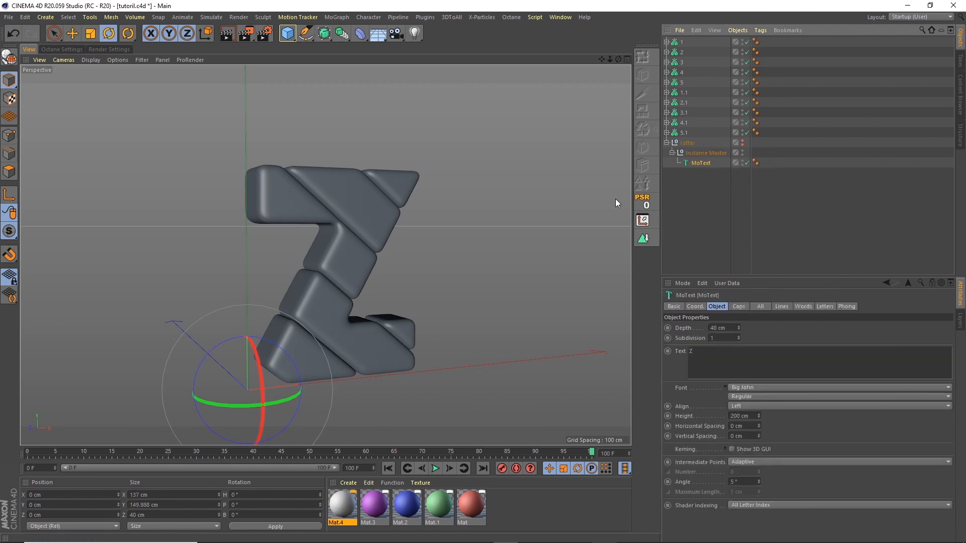
Step: Nudge the MoText slightly along X, then return to frame 0
key("e")
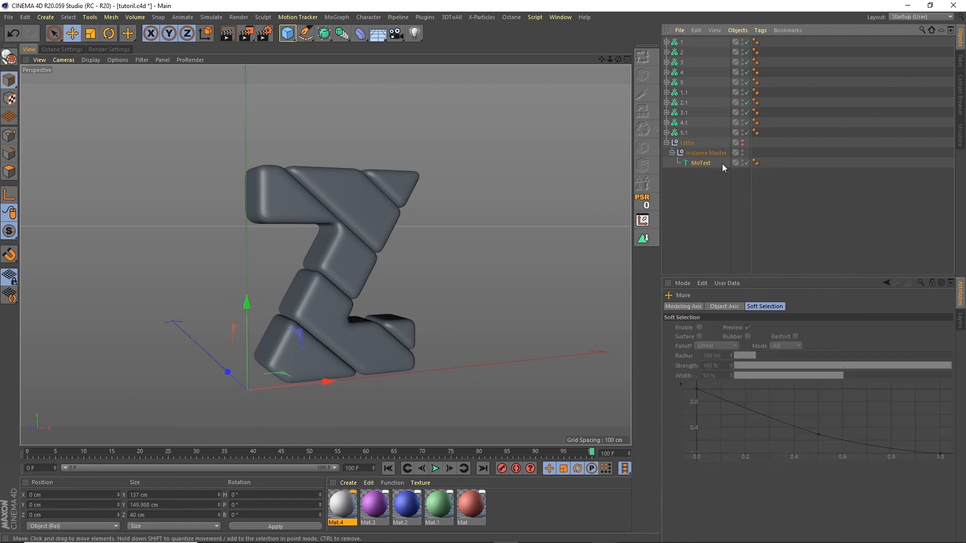
left_click(705, 153)
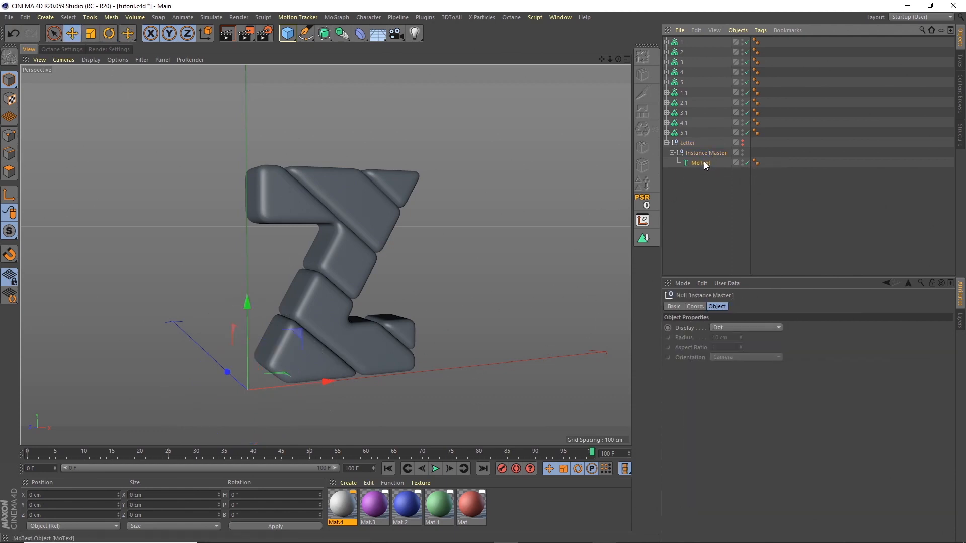
left_click(704, 162)
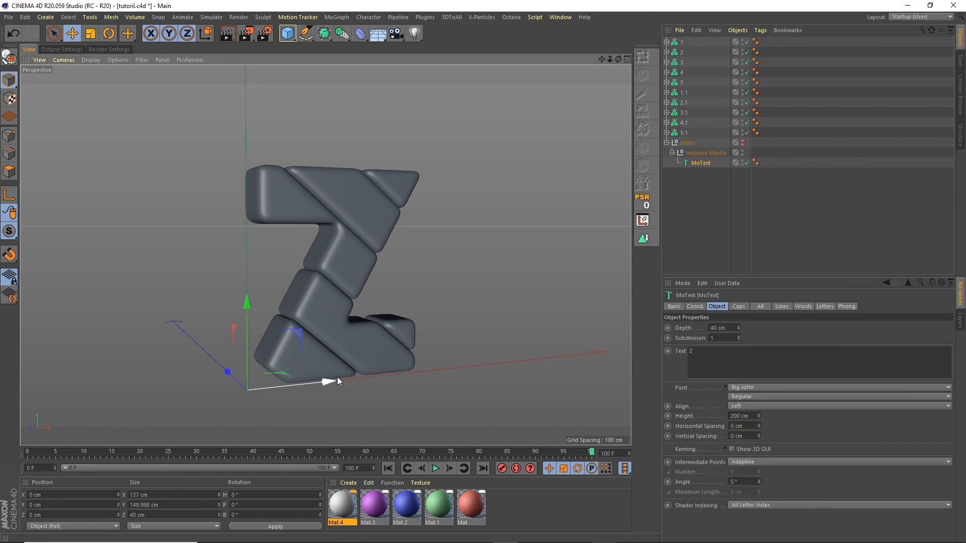
left_click_drag(337, 378, 351, 379)
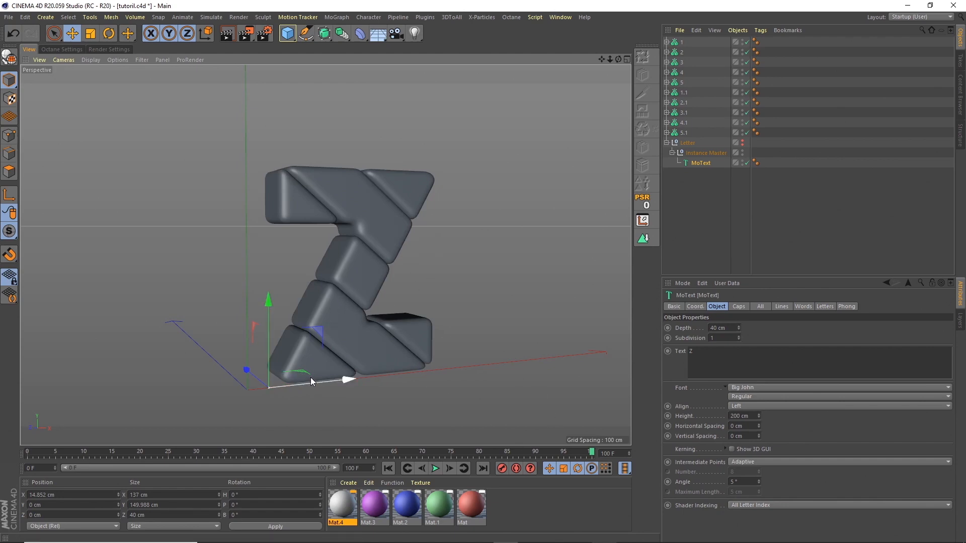
left_click(387, 468)
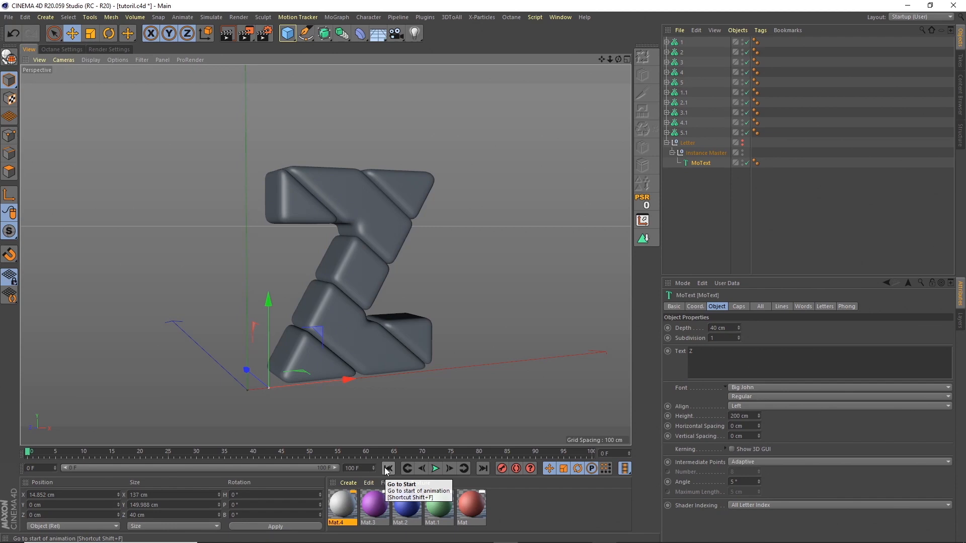
Step: Change the MoText text back to U and reset its position to the origin
left_click_drag(701, 351, 667, 347)
type("U")
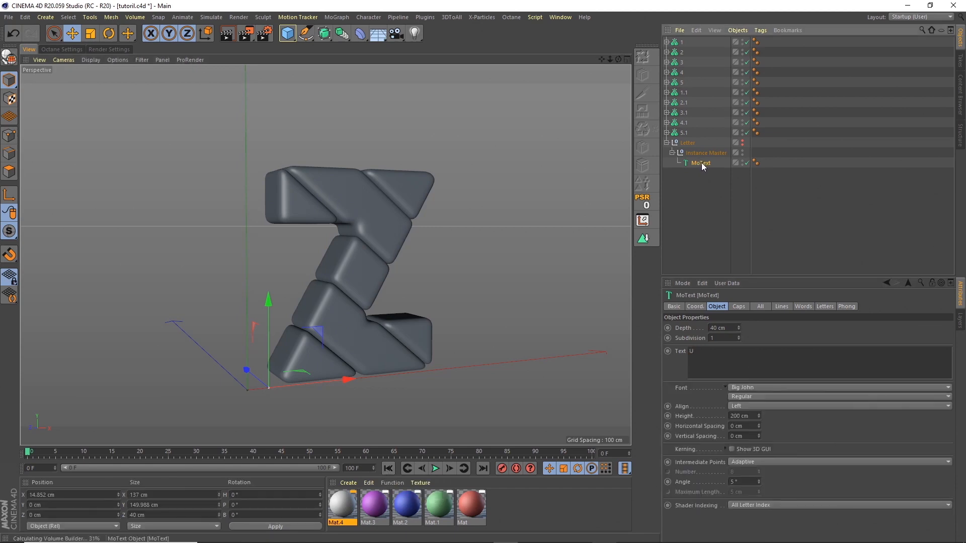
left_click(644, 201)
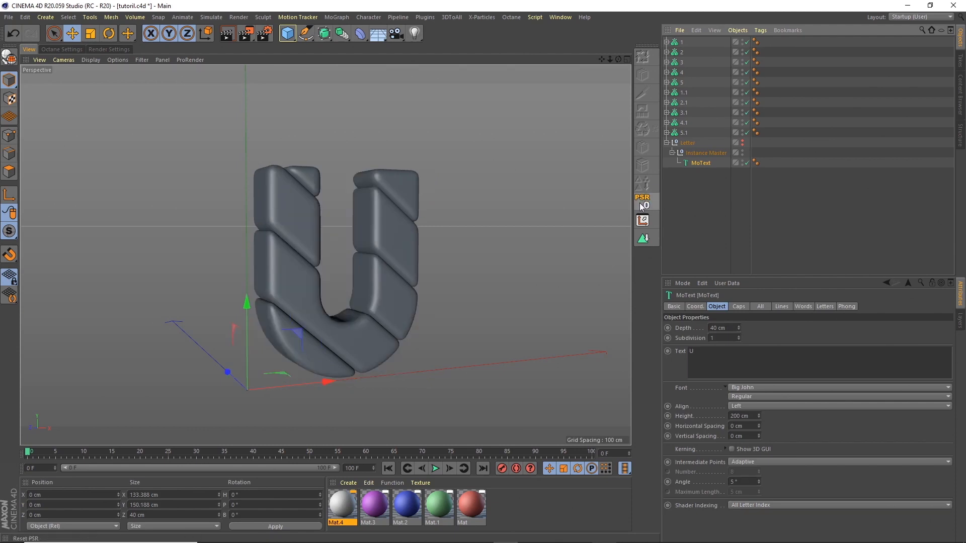
left_click(789, 135)
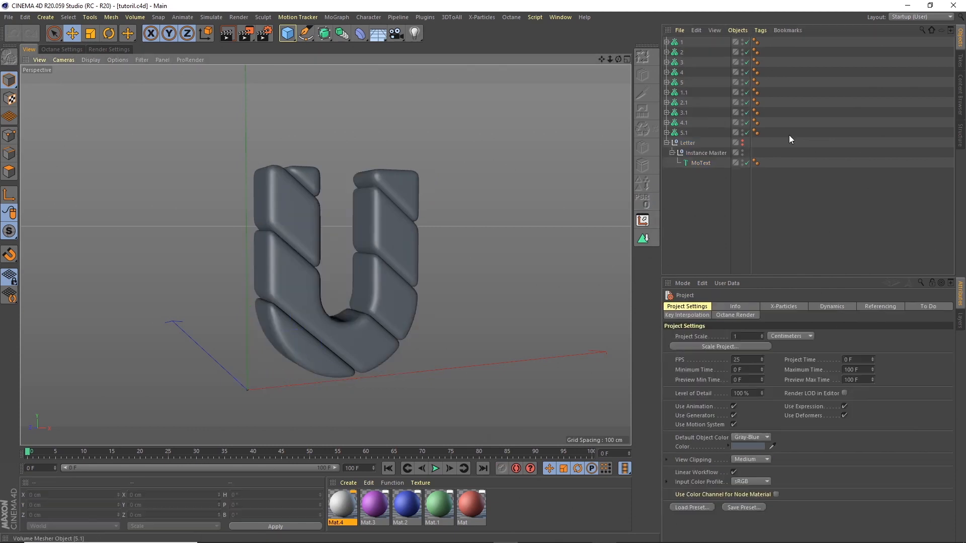
Step: Open the Octane Live Viewer and dock it beside the viewport
left_click(506, 16)
left_click(533, 40)
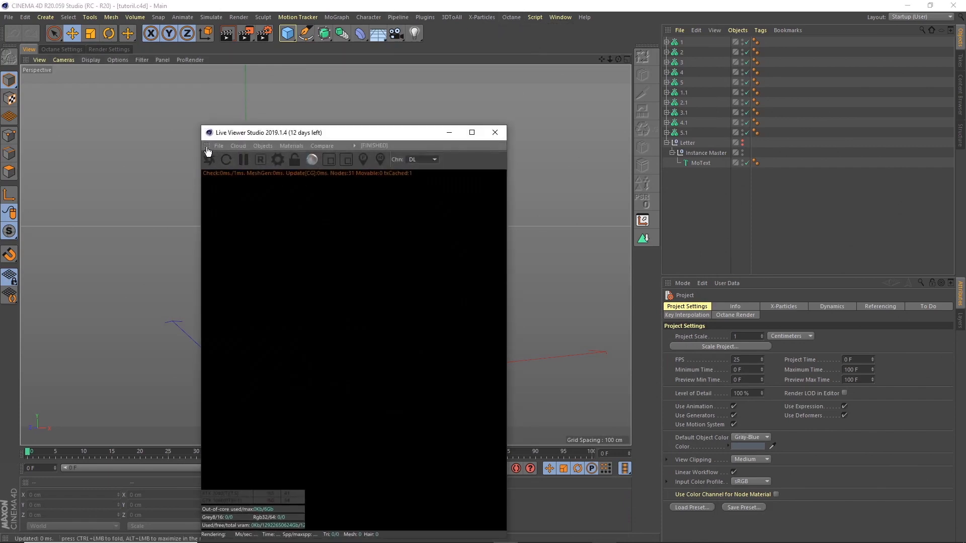
left_click_drag(207, 147, 599, 113)
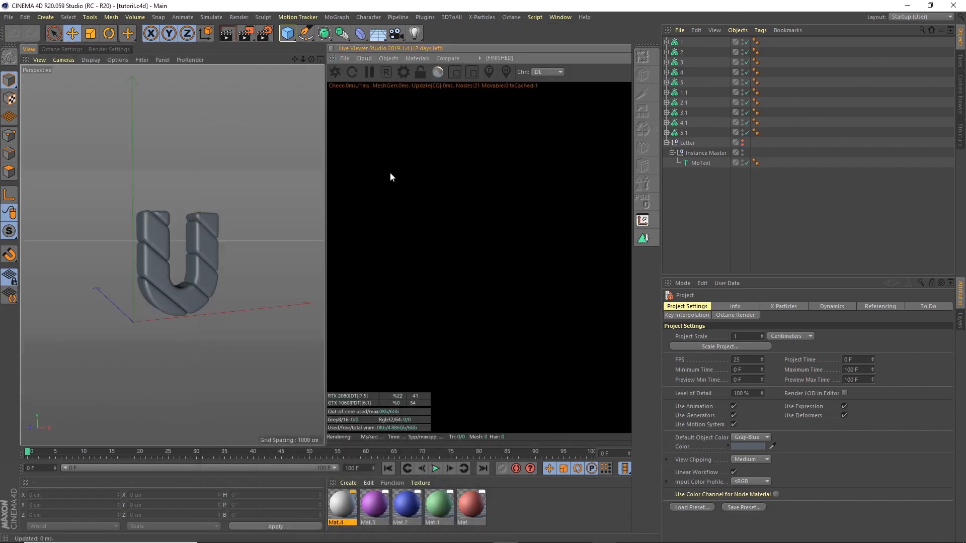
Step: Set render output to 1000×1250 pixels, 25 fps, All Frames ending at frame 99
left_click(121, 49)
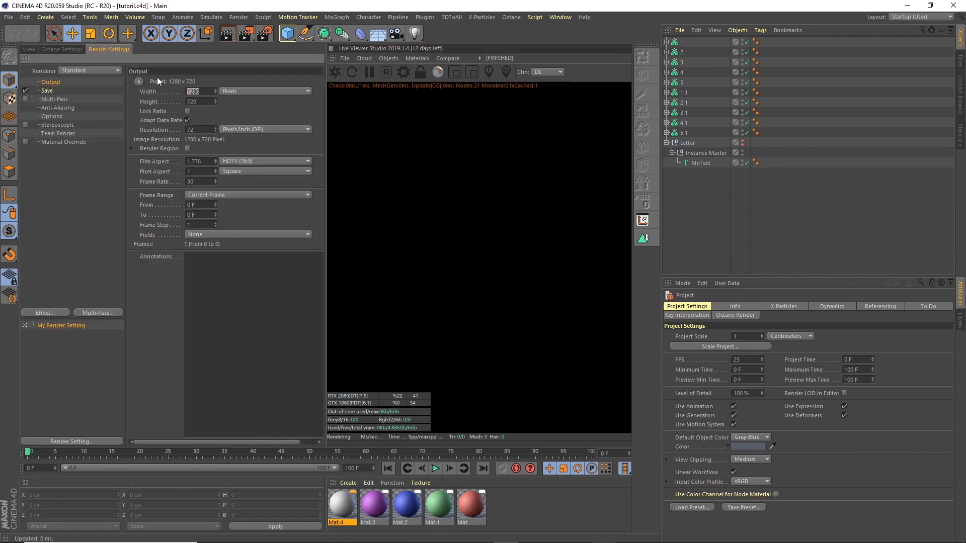
type("1000")
key("Tab")
type("1250")
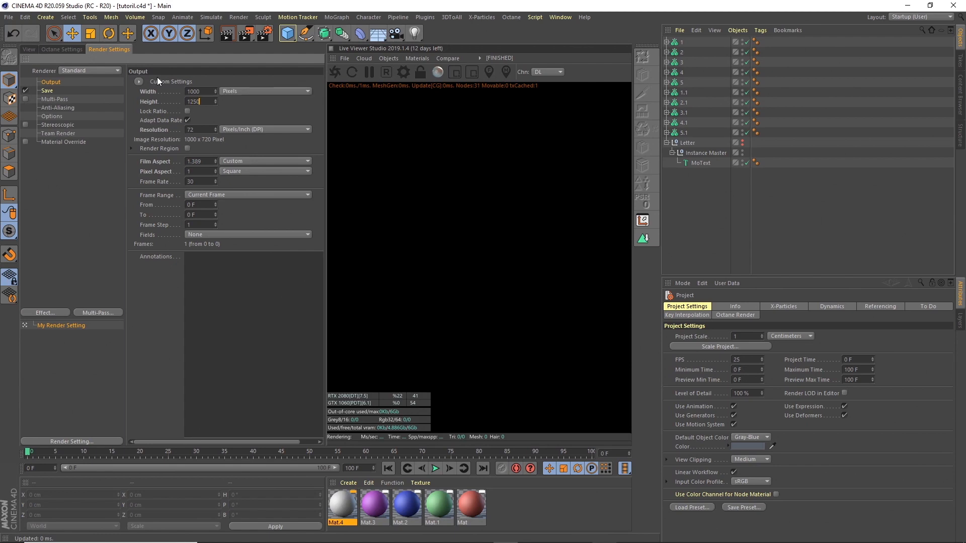
key("Tab")
double_click(190, 181)
type("25")
key("Tab")
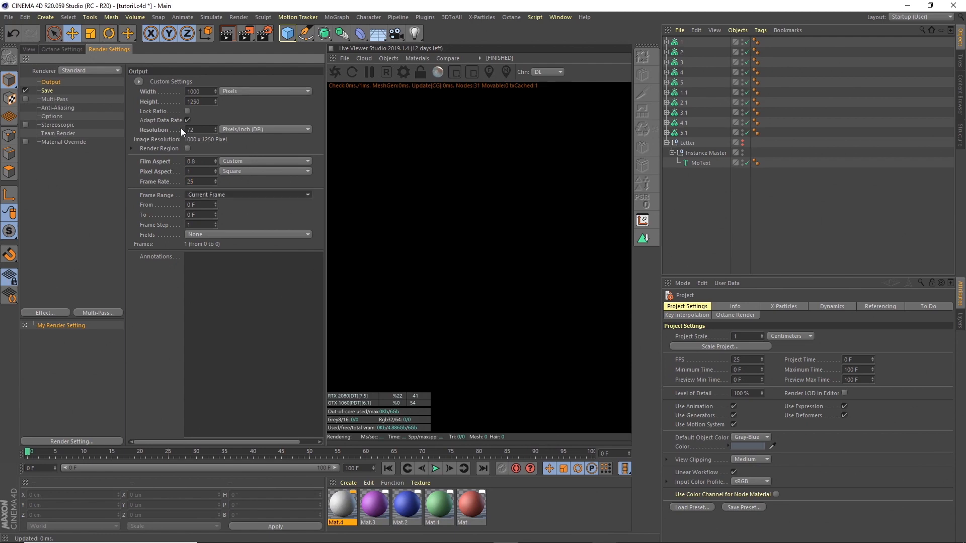
left_click(210, 195)
left_click(215, 221)
double_click(206, 216)
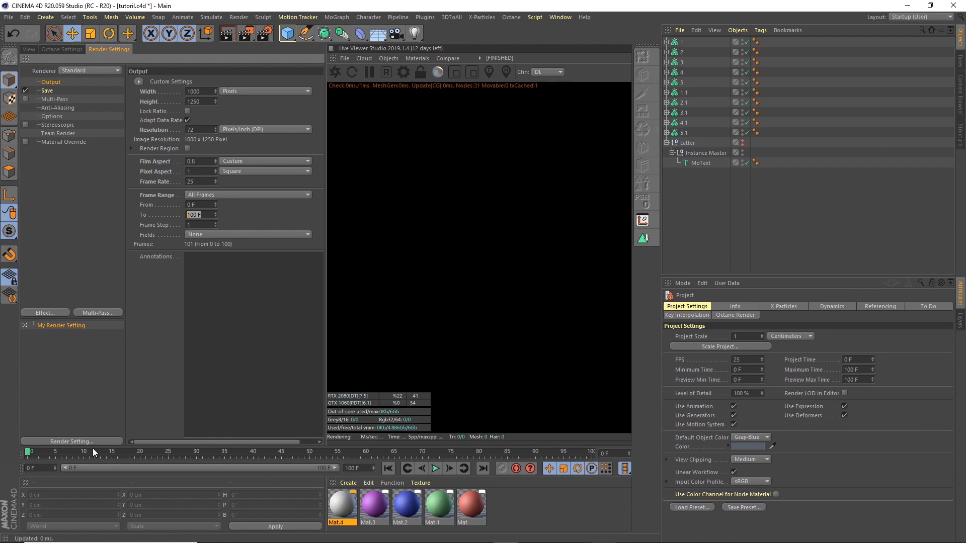
type("99")
key("Tab")
left_click(29, 49)
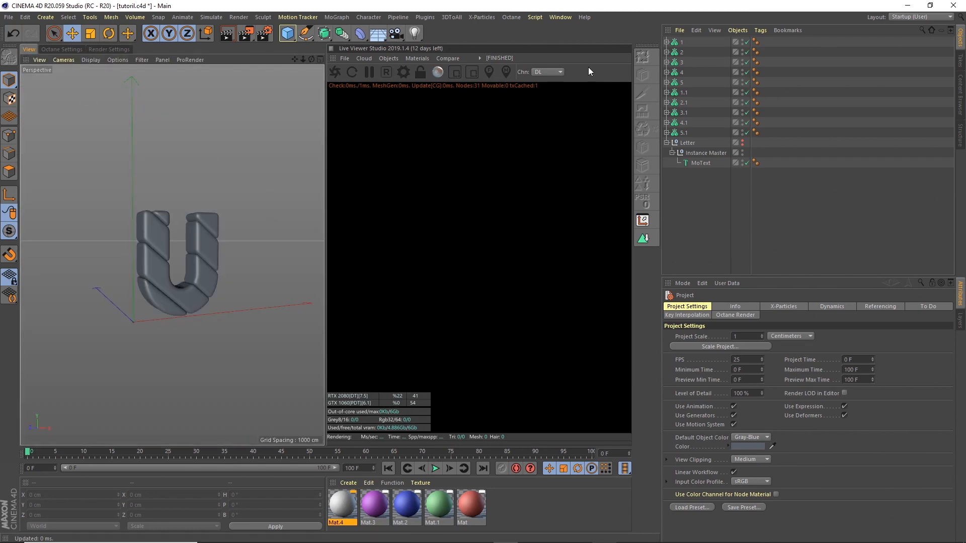
Step: Switch to the 030220_36days_A.c4d document and frame its Octane studio in Perspective view
left_click(560, 17)
left_click(610, 285)
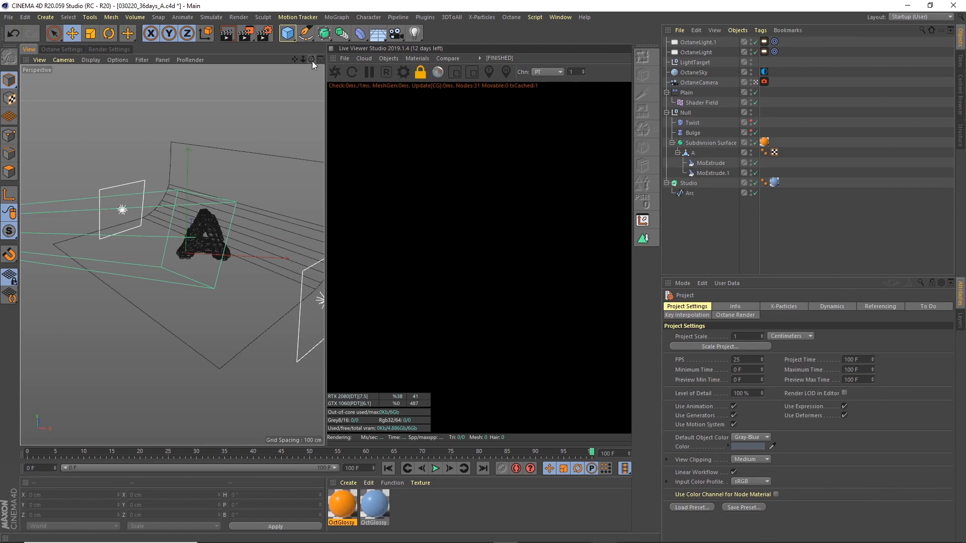
left_click_drag(296, 61, 259, 51)
scroll(231, 169, "up", 8)
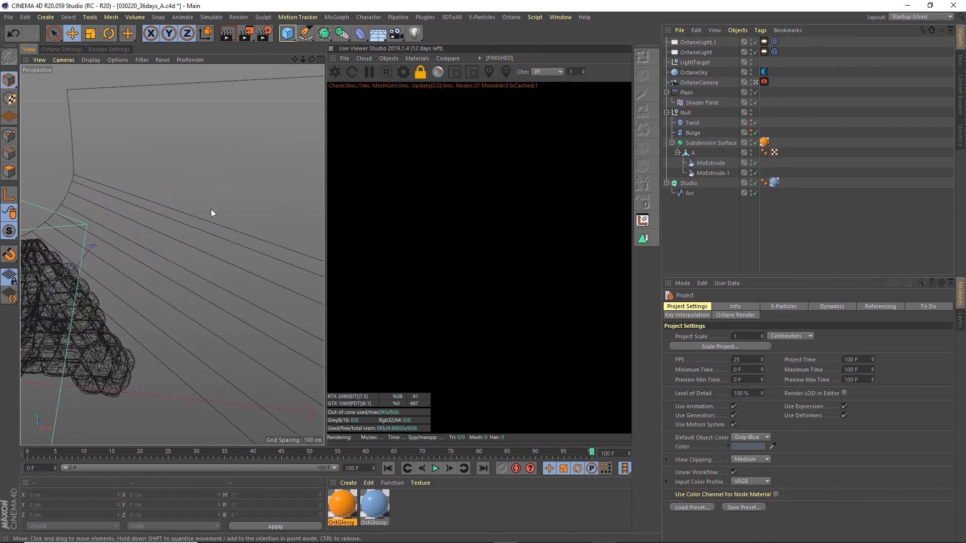
scroll(217, 208, "down", 12)
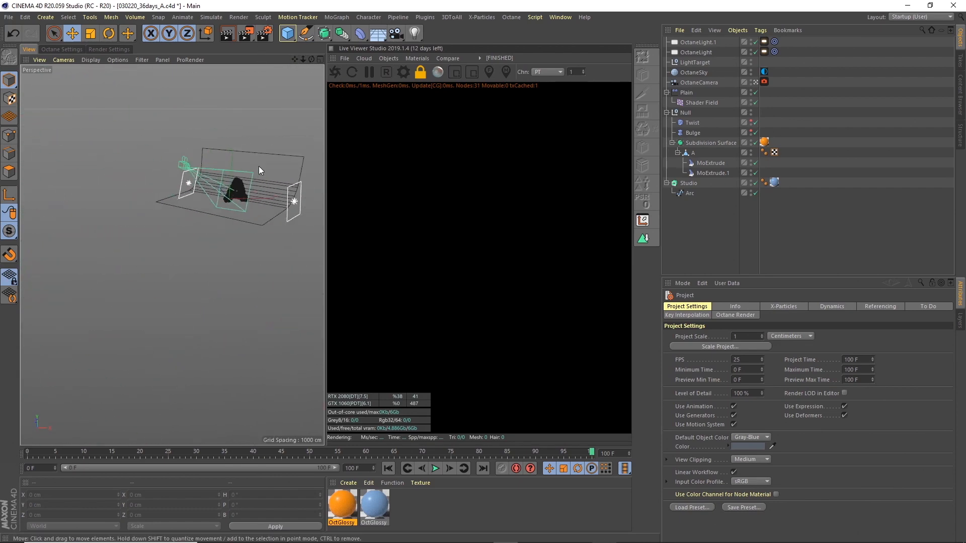
scroll(227, 194, "up", 8)
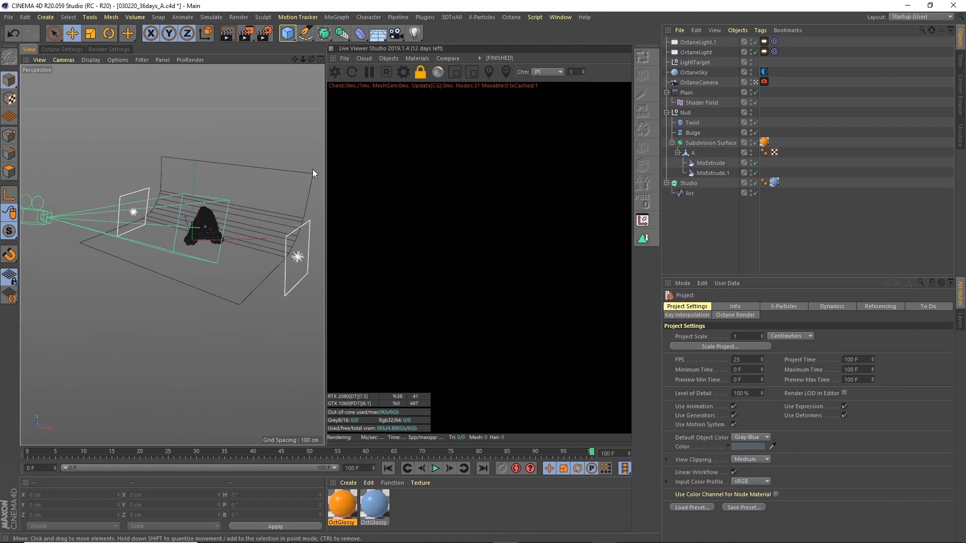
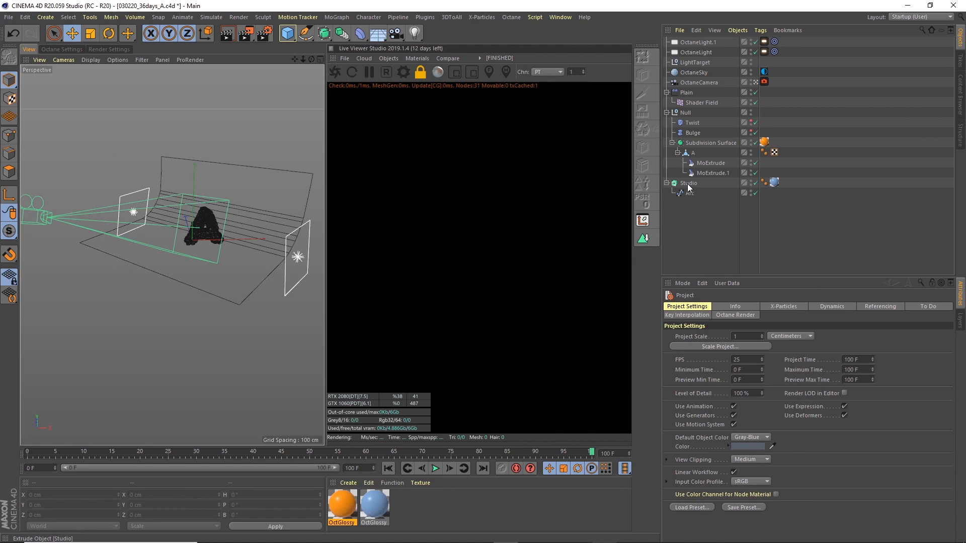
Step: Collapse the Null and Plain hierarchies and check which HDRI the OctaneSky environment uses
left_click(667, 112)
left_click(667, 92)
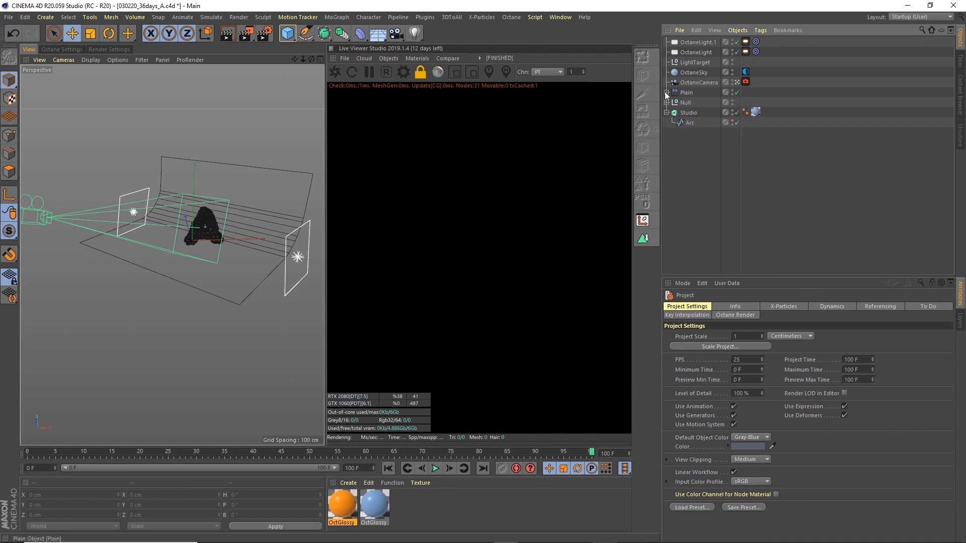
left_click(698, 83)
left_click(697, 72, "ctrl")
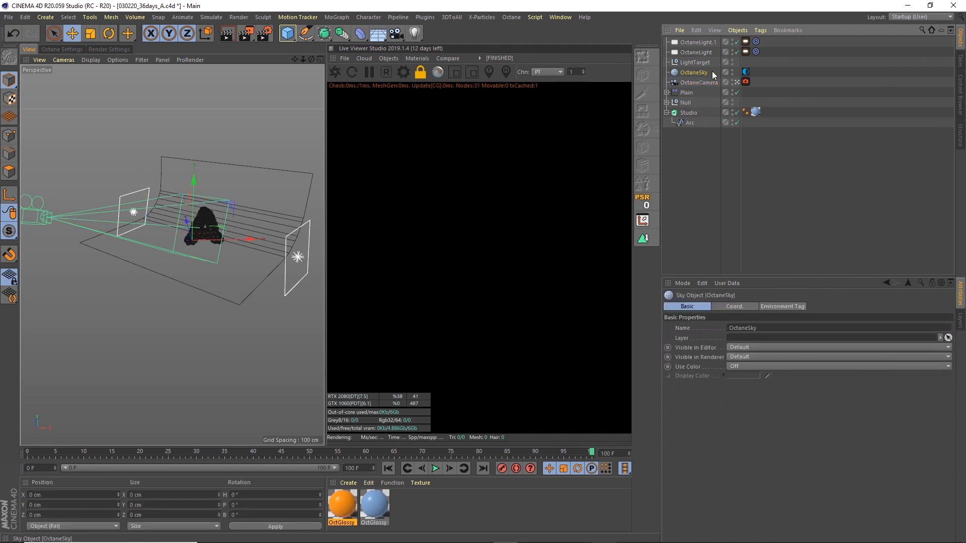
left_click(745, 72)
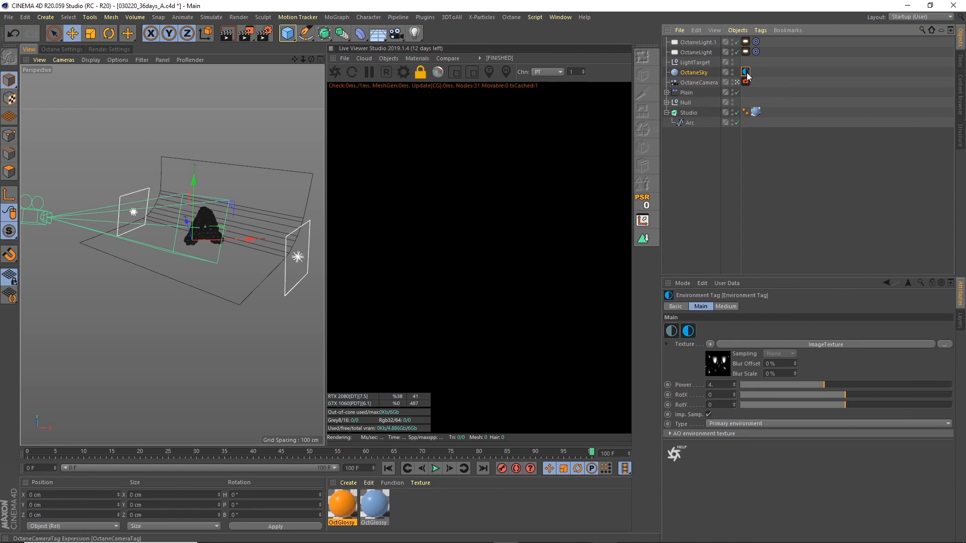
left_click(721, 368)
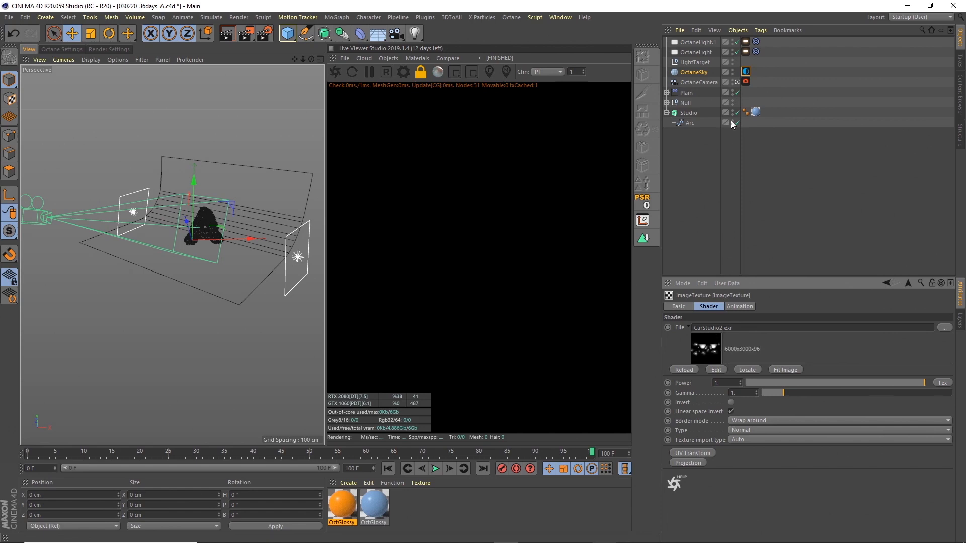
Step: Inspect and compare the Octane light settings of OctaneLight.1 and OctaneLight
left_click(696, 82, "ctrl")
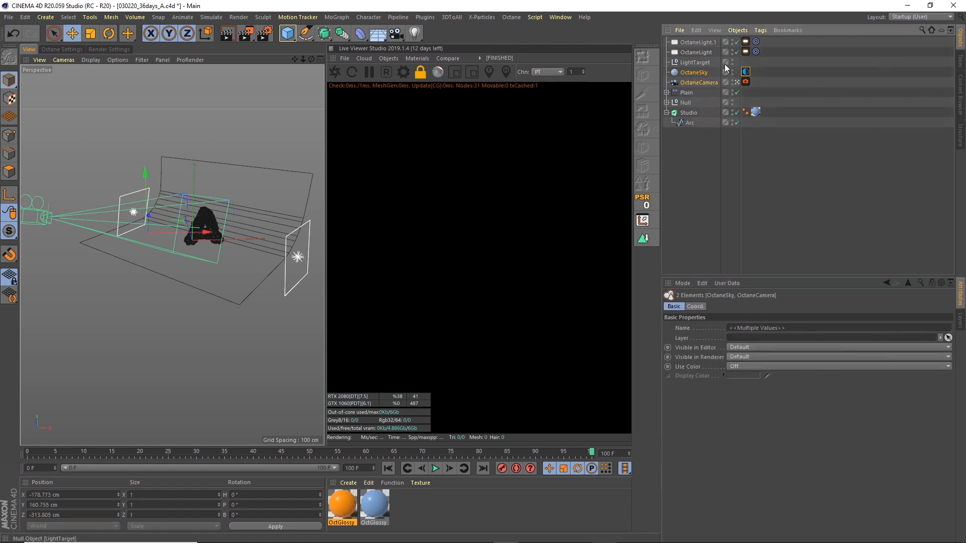
left_click(698, 62, "ctrl")
left_click(702, 53, "ctrl")
left_click(701, 42, "ctrl")
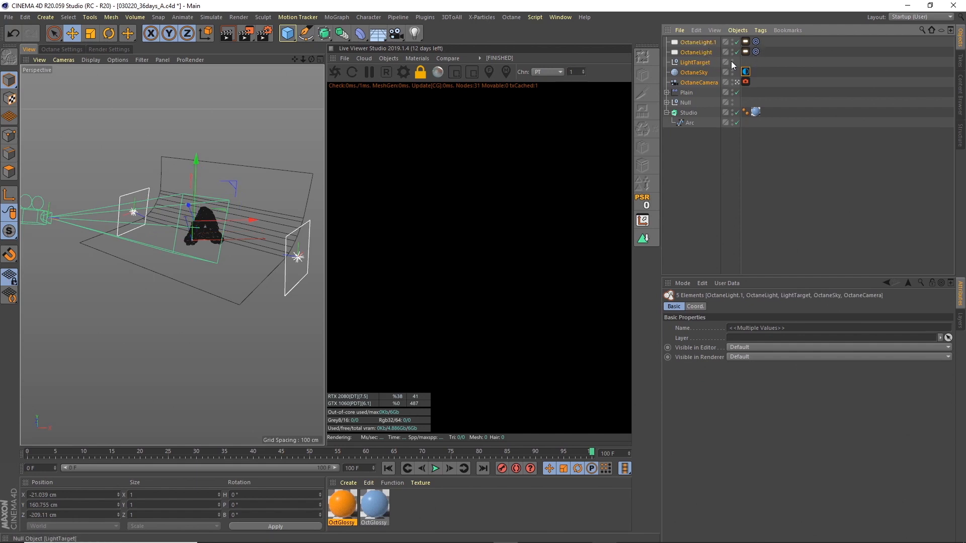
left_click(703, 62)
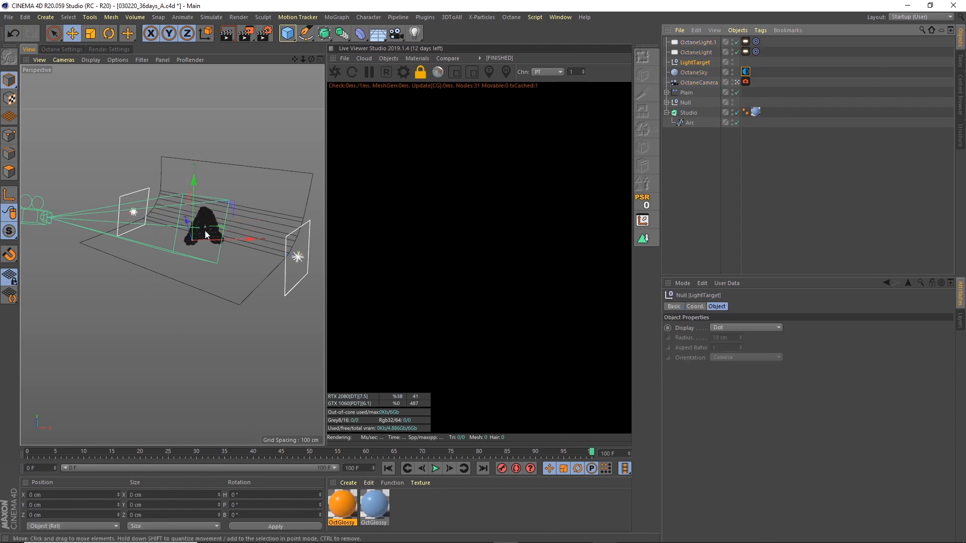
left_click(699, 43)
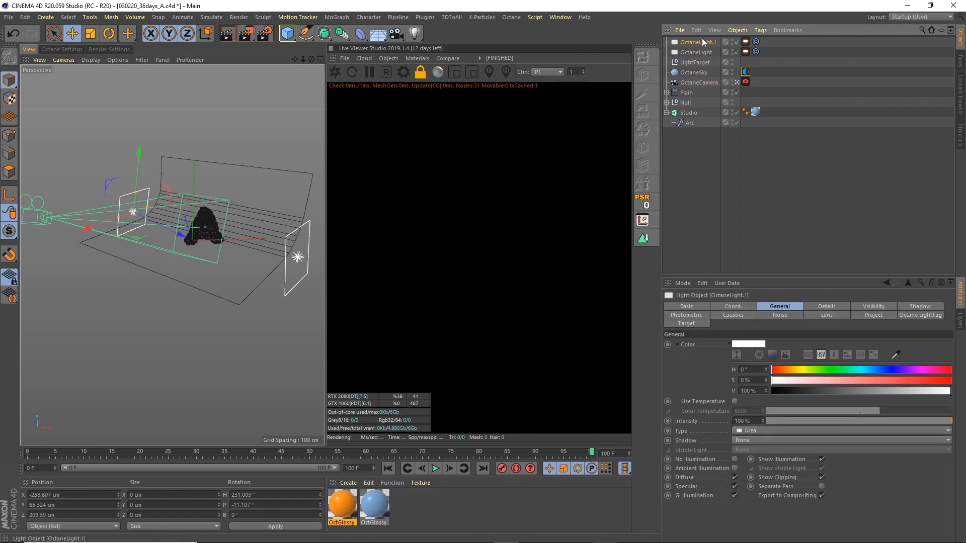
left_click(746, 42)
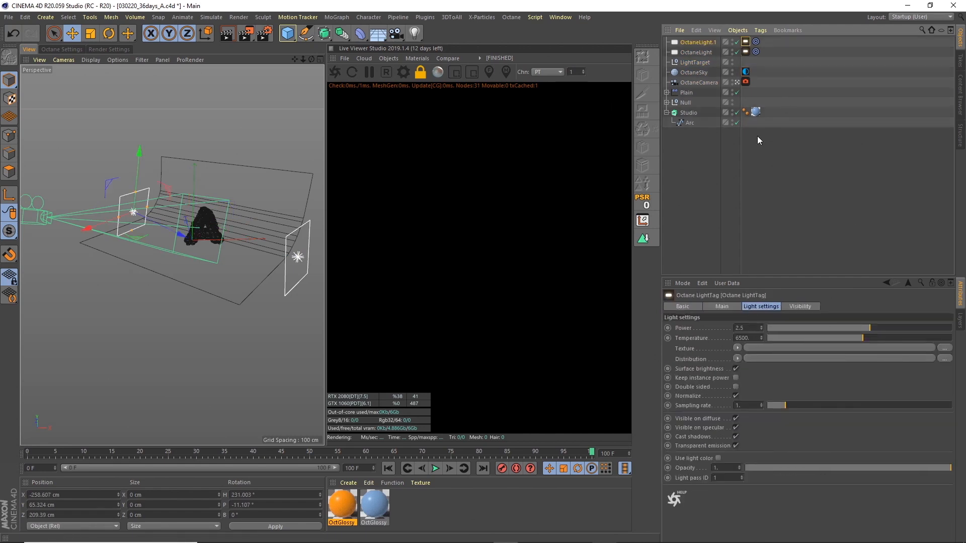
left_click(745, 52)
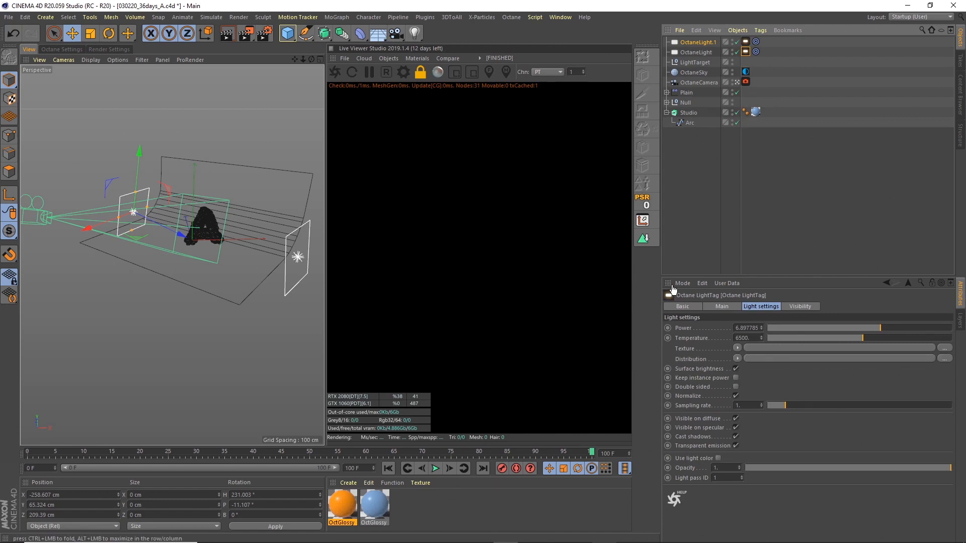
left_click(699, 44)
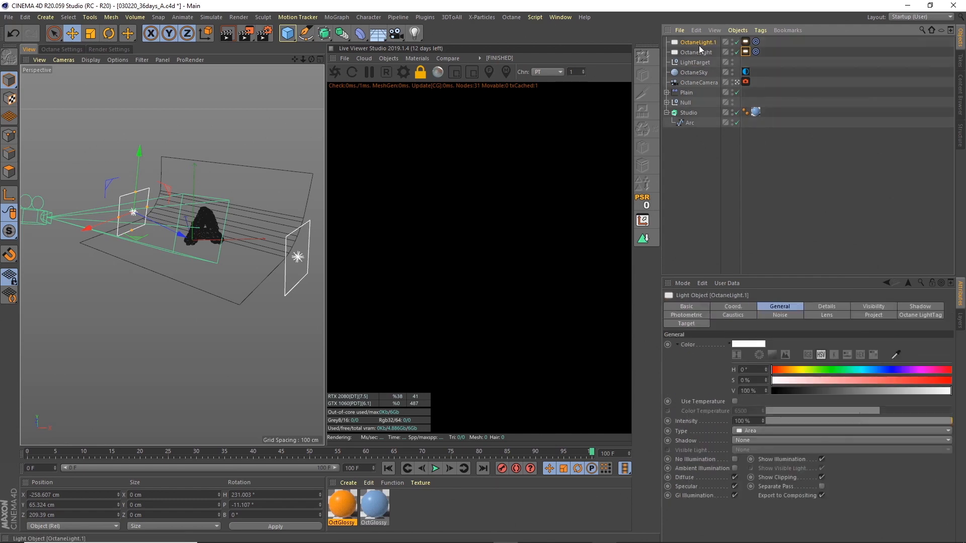
Step: Cut both lights, LightTarget, OctaneSky, OctaneCamera and Studio out of the scene
left_click_drag(698, 51, 704, 84)
left_click(692, 112, "ctrl")
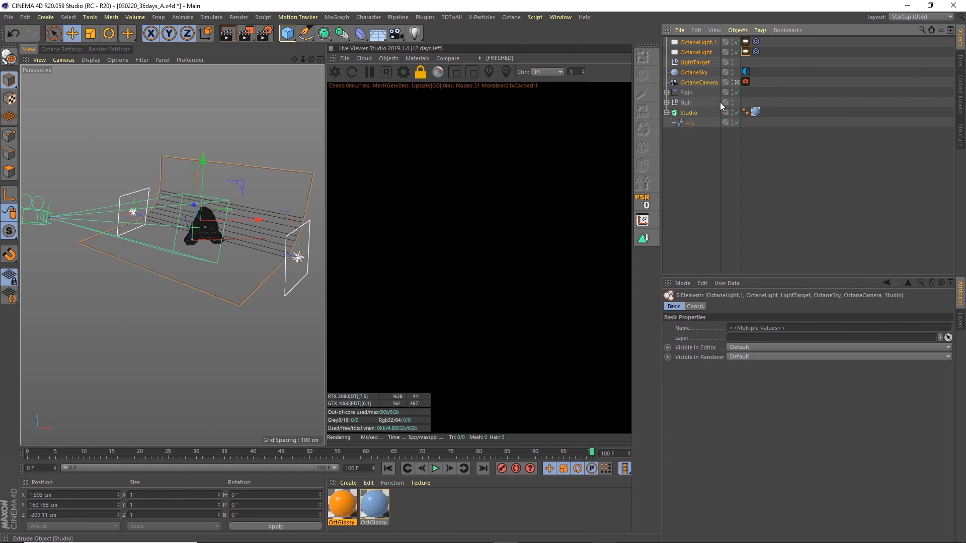
left_click(696, 29)
left_click(708, 68)
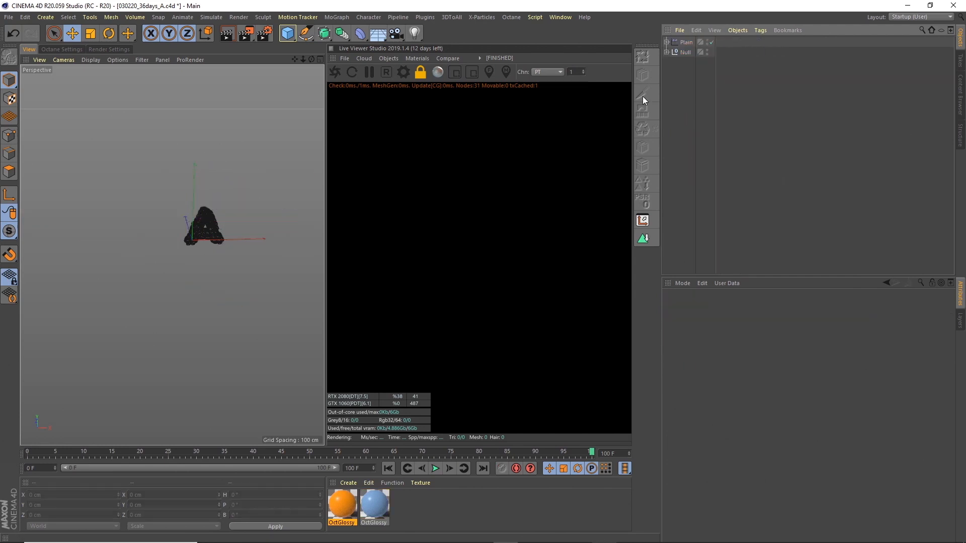
Step: Paste the cut studio objects into the tutoril.c4d project
left_click(561, 17)
left_click(590, 276)
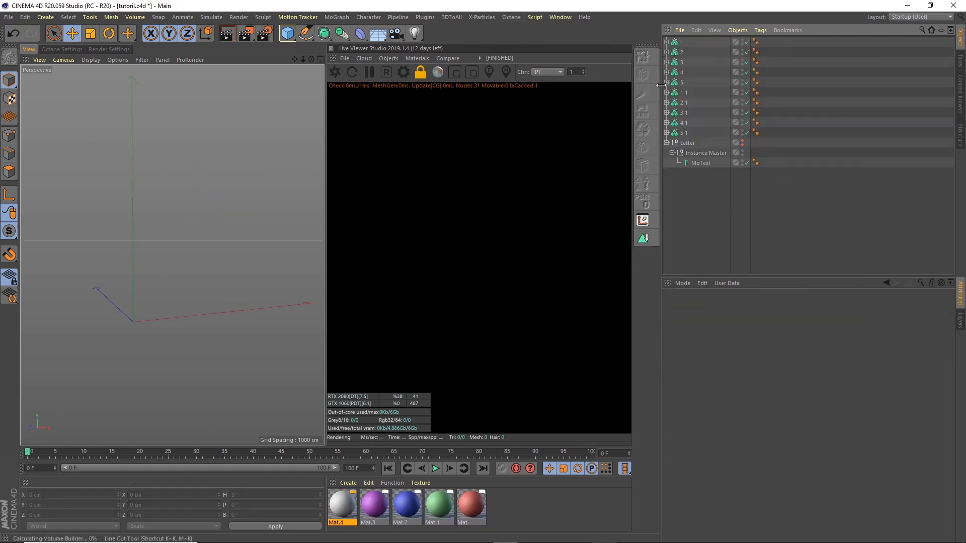
left_click(703, 30)
left_click(717, 89)
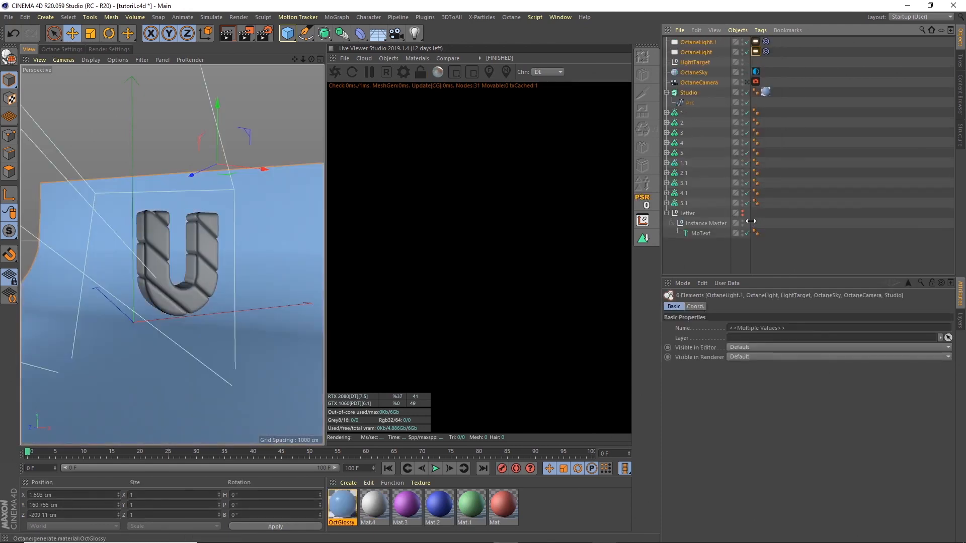
Step: Look through the OctaneCamera and reframe it on the letter U
left_click(750, 86)
left_click(748, 83)
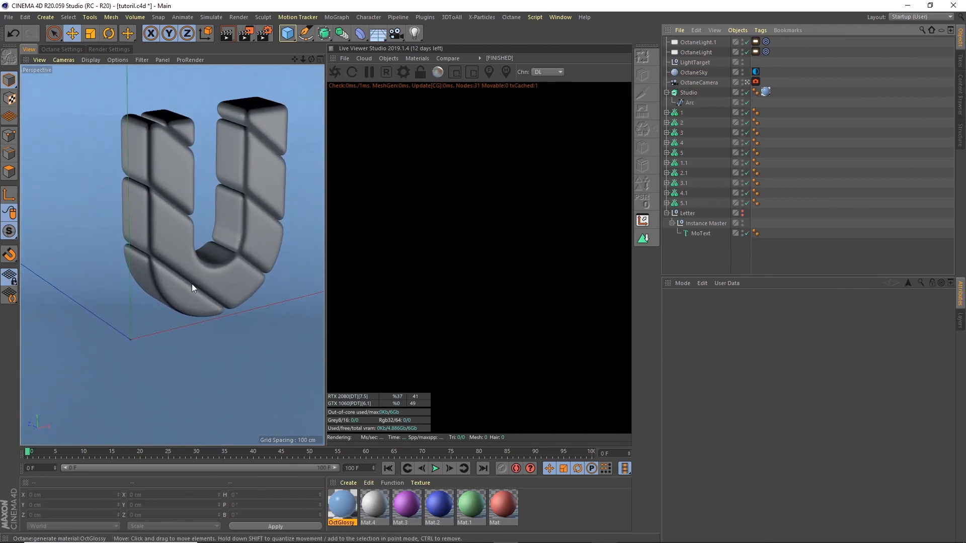
left_click_drag(302, 61, 272, 101)
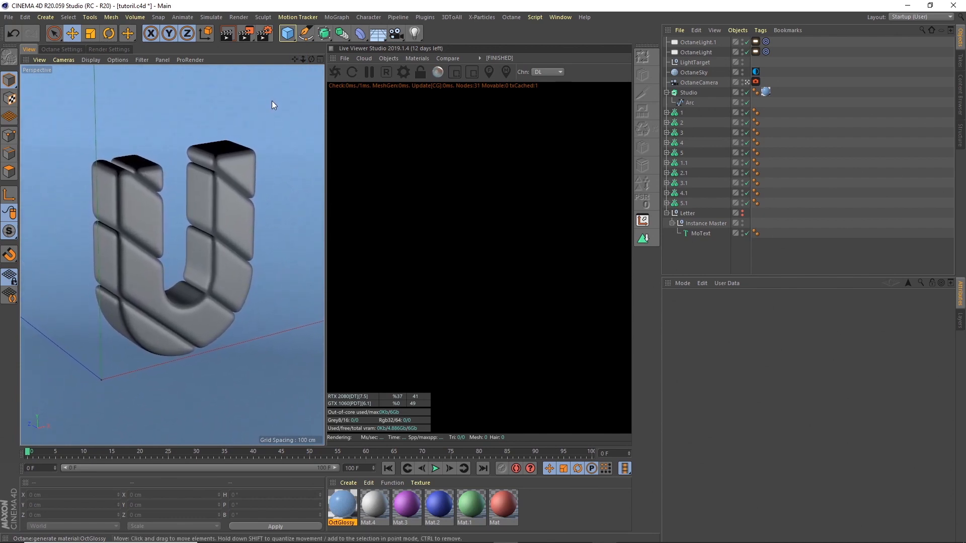
left_click_drag(302, 59, 297, 57)
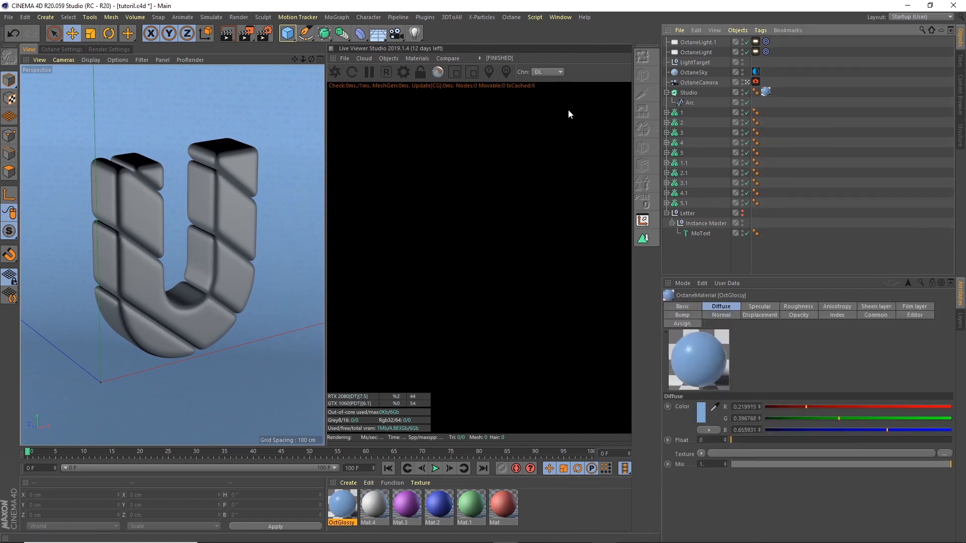
Step: Start the Live Viewer render with the channel set to path tracing (PT)
left_click(337, 70)
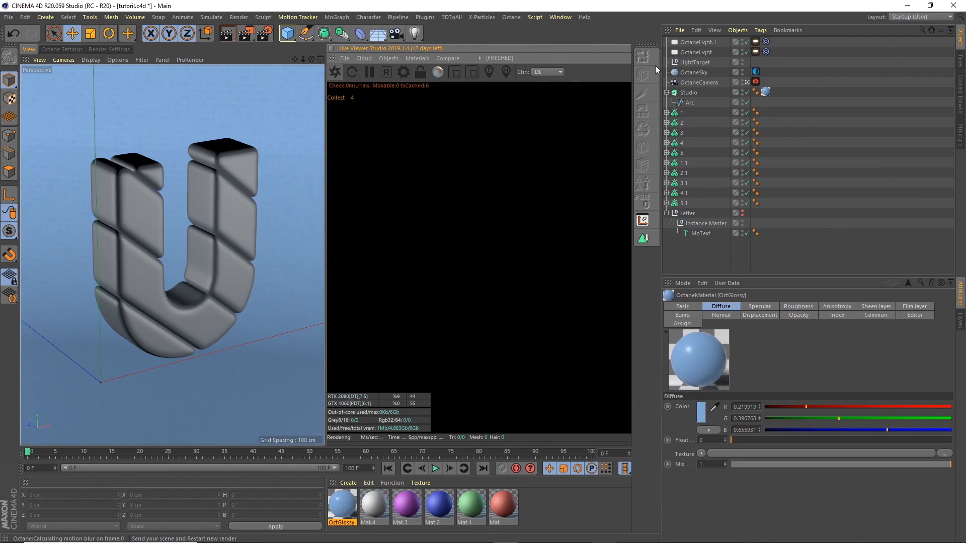
left_click(553, 72)
left_click(551, 92)
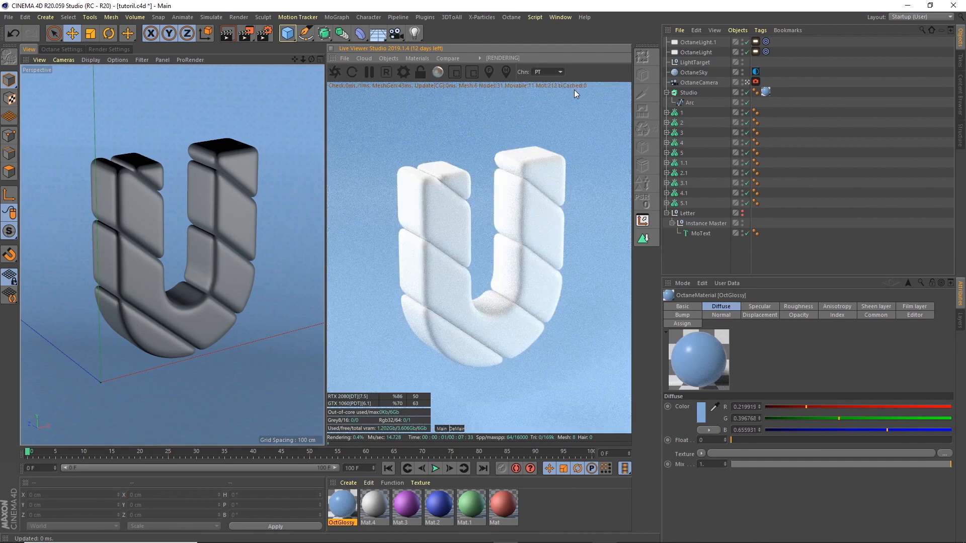
Step: Lock the preview to camera resolution at 0.5 zoom and center the image
left_click(421, 72)
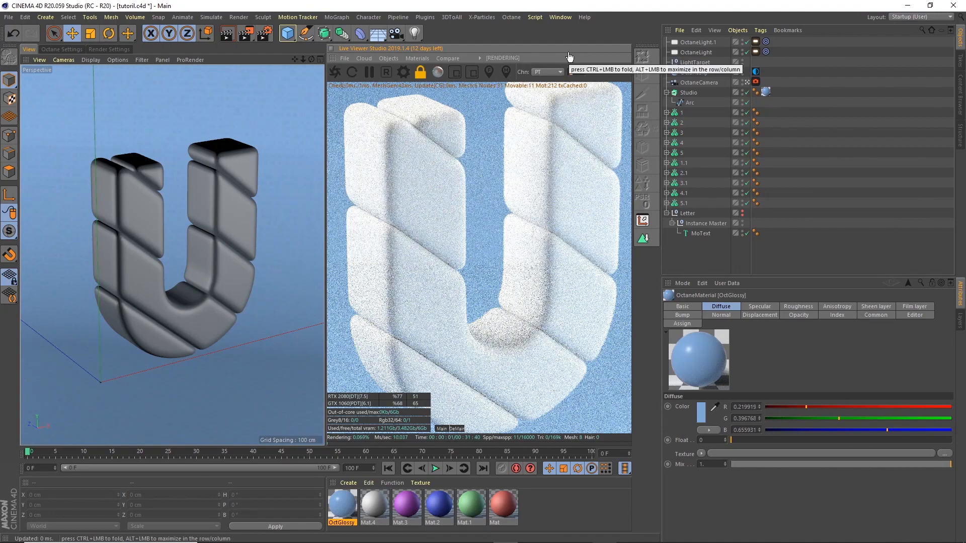
type(".6")
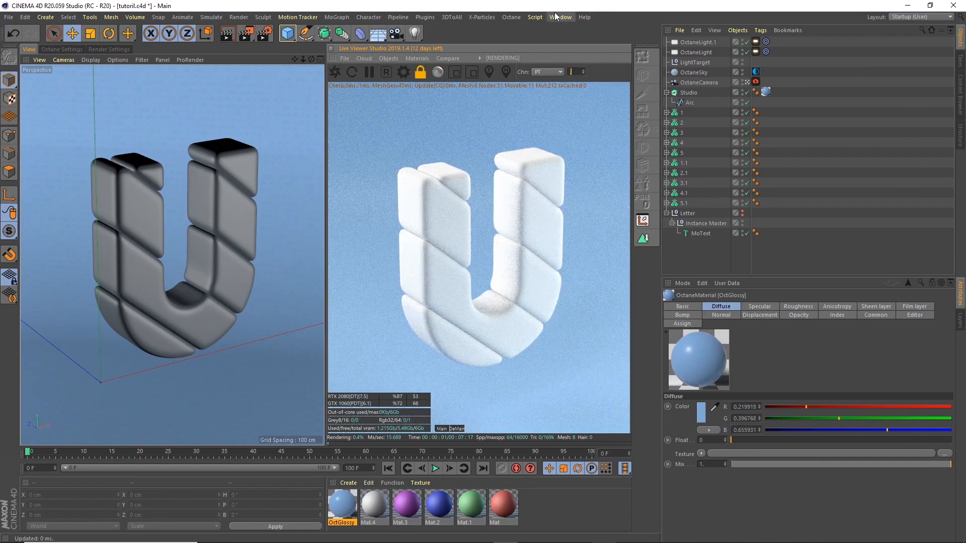
type(".5")
key("Return")
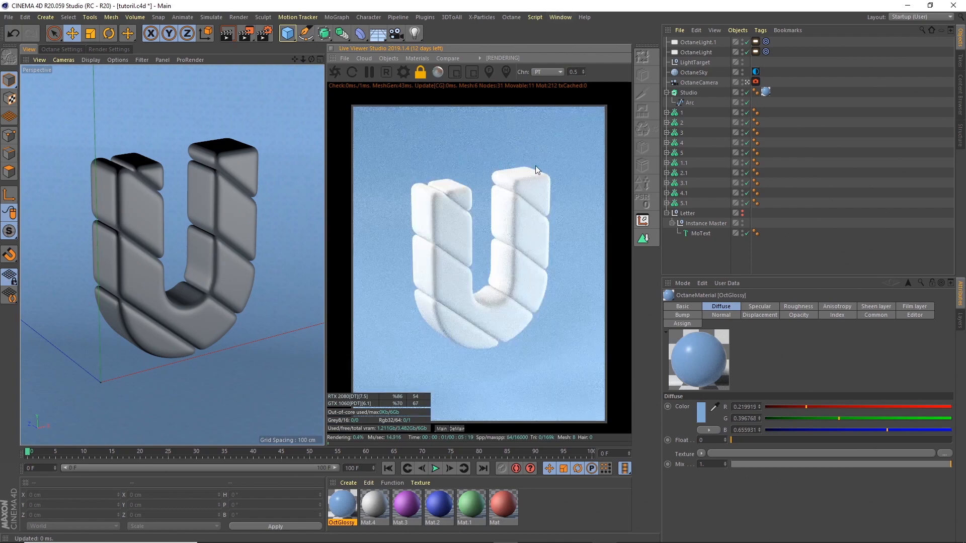
left_click_drag(585, 184, 587, 155)
left_click_drag(294, 60, 295, 59)
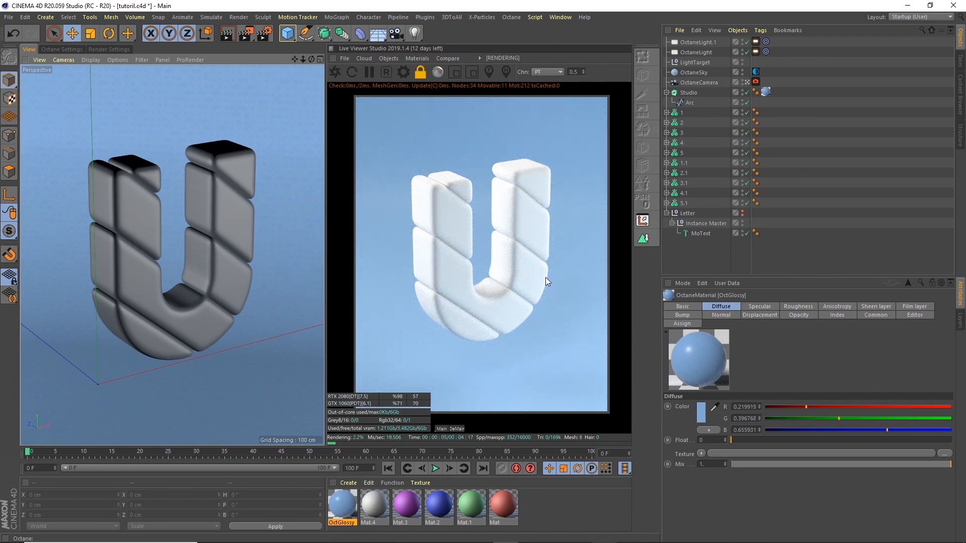
Step: Change the OctGlossy material's diffuse colour to a saturated red
double_click(338, 503)
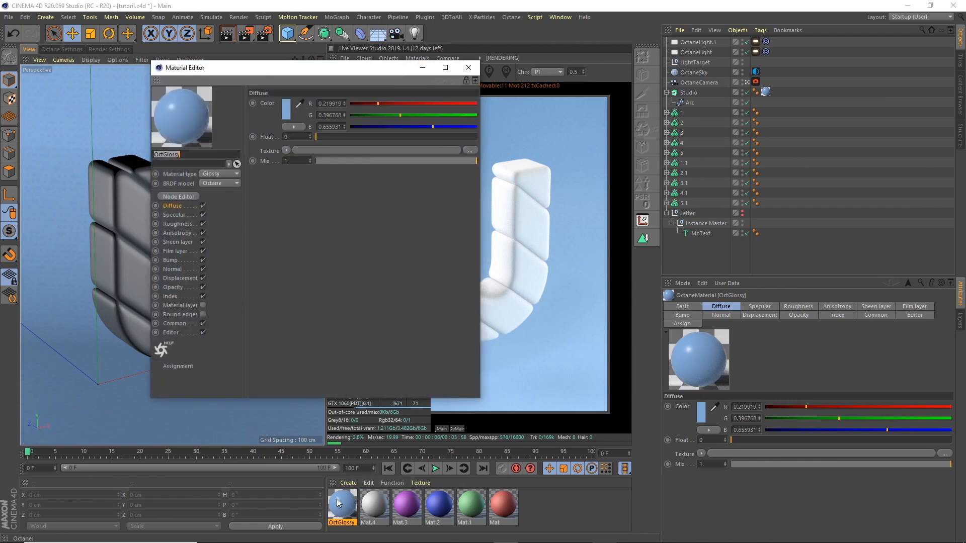
left_click(287, 109)
left_click_drag(321, 107, 221, 107)
left_click_drag(291, 119, 361, 128)
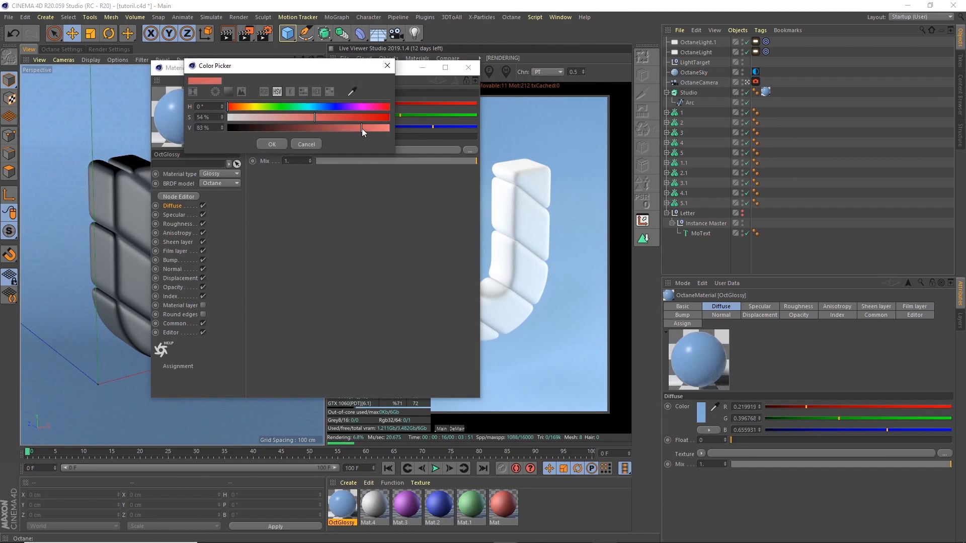
left_click(272, 144)
left_click(468, 68)
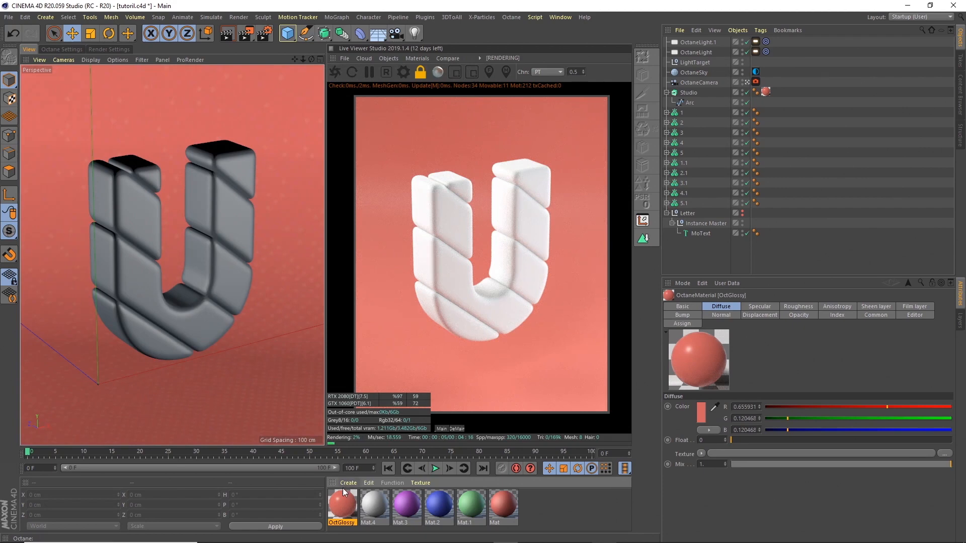
Step: Switch the material type to Diffuse and rename the material Stage
double_click(344, 501)
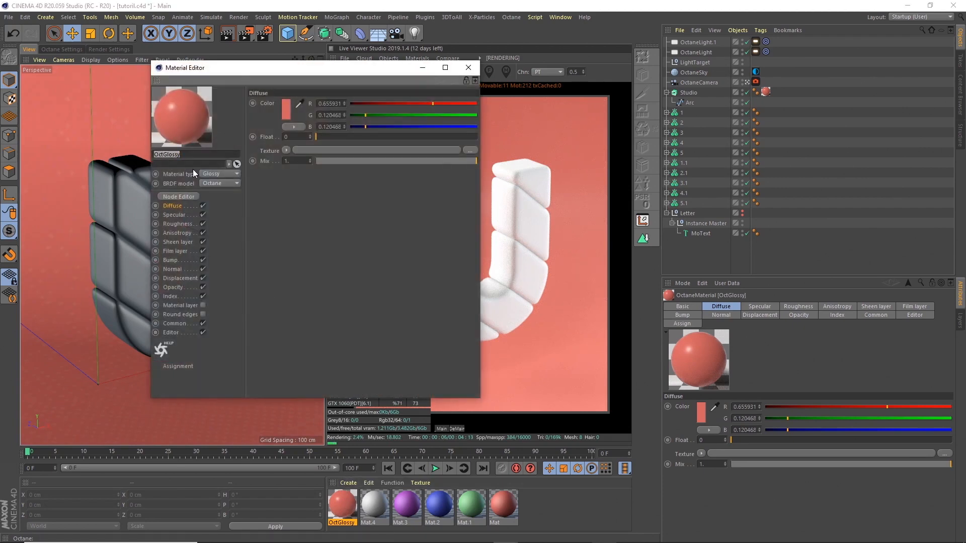
left_click(221, 174)
left_click(227, 187)
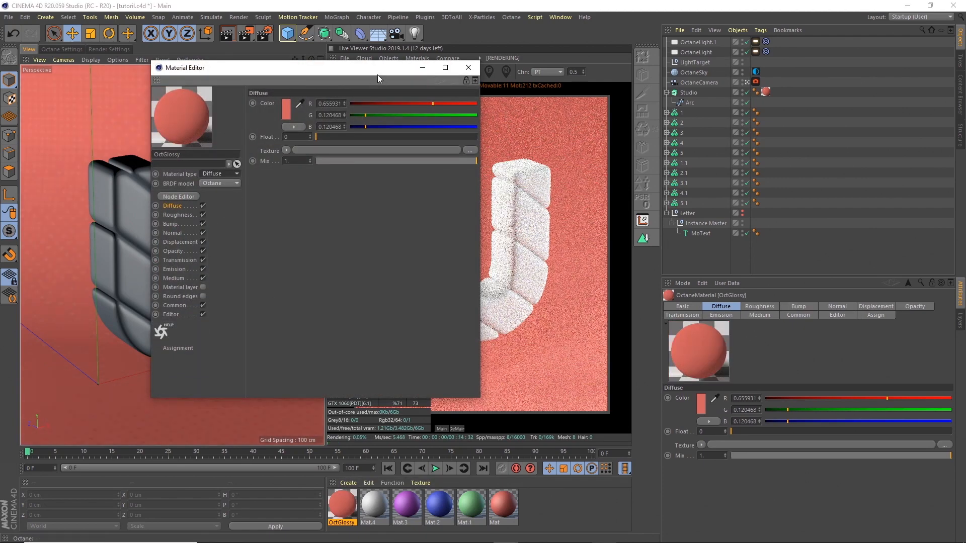
left_click_drag(378, 71, 337, 66)
left_click_drag(141, 153, 112, 151)
type("S")
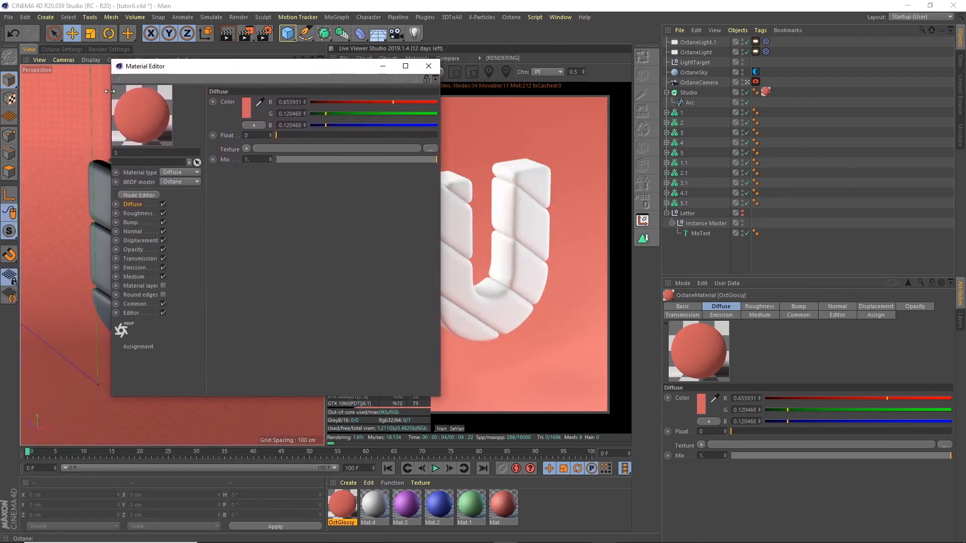
type("Stage")
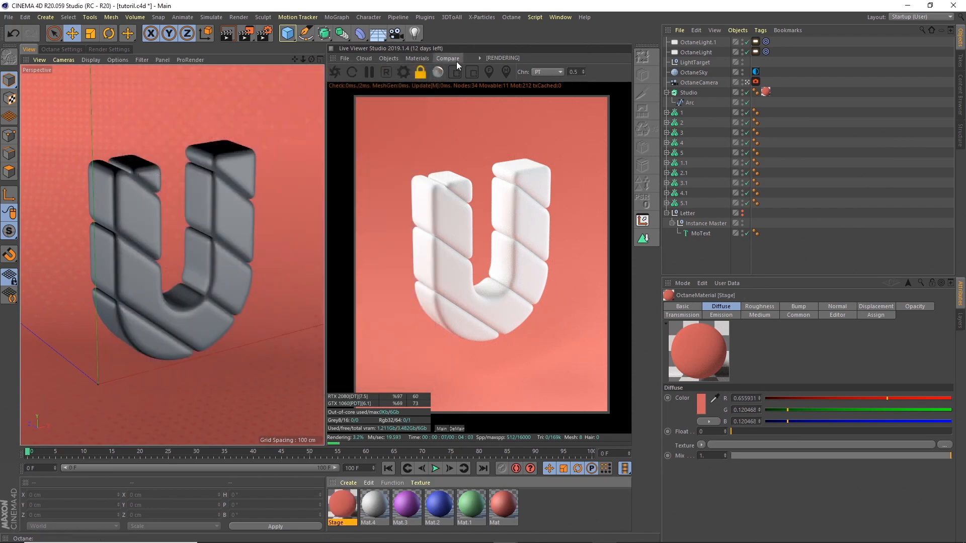
left_click(428, 66)
Step: Delete the leftover materials Mat through Mat.4 from the Material Manager
left_click(666, 153)
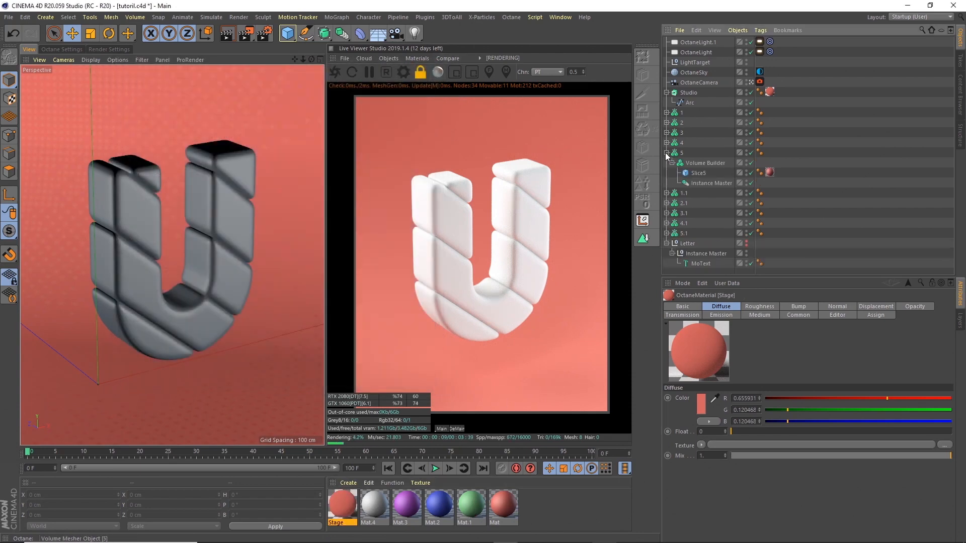
left_click(666, 153)
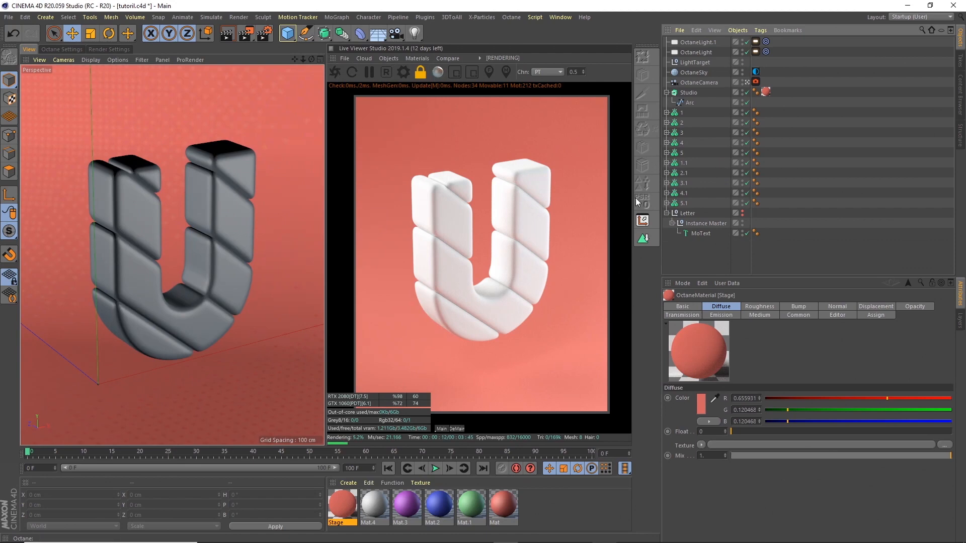
left_click_drag(549, 507, 378, 497)
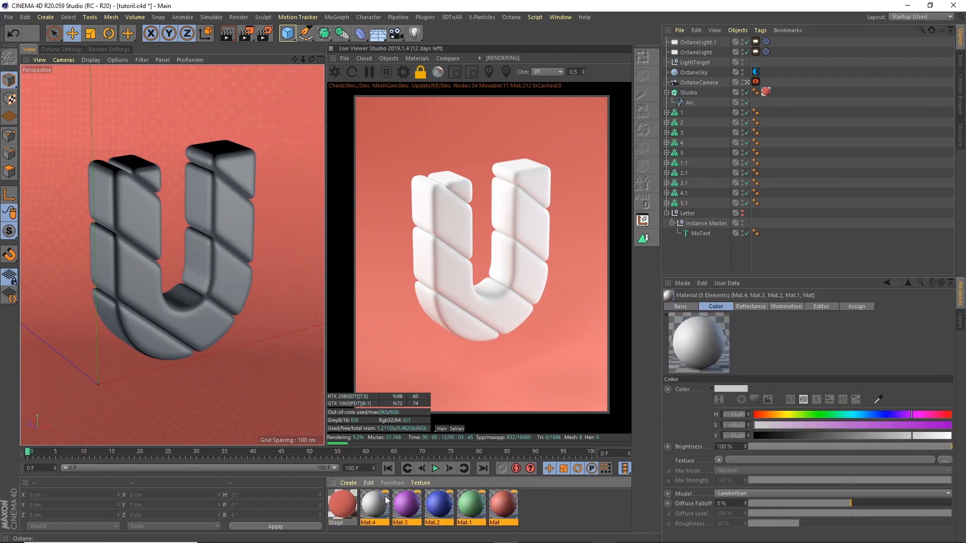
key("Delete")
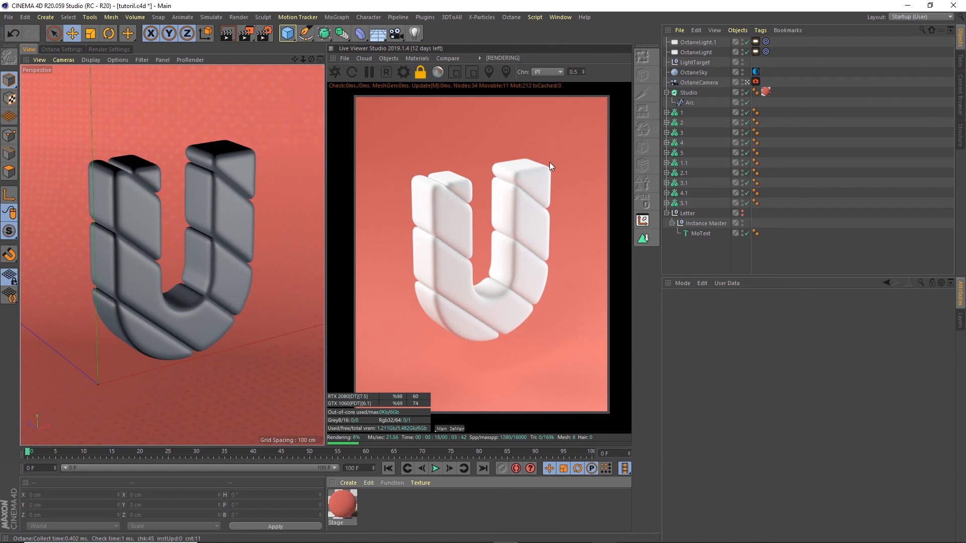
Step: In Octane Settings enter max samples 500, diffuse and specular depth 10, GI clamp 1, adaptive sampling on
left_click(404, 72)
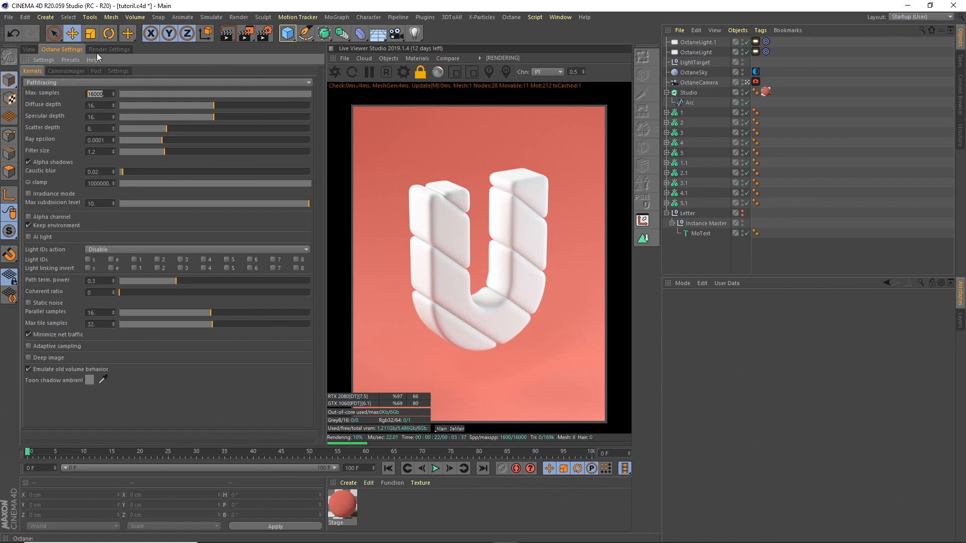
type("500")
key("Tab")
type("10")
key("Tab")
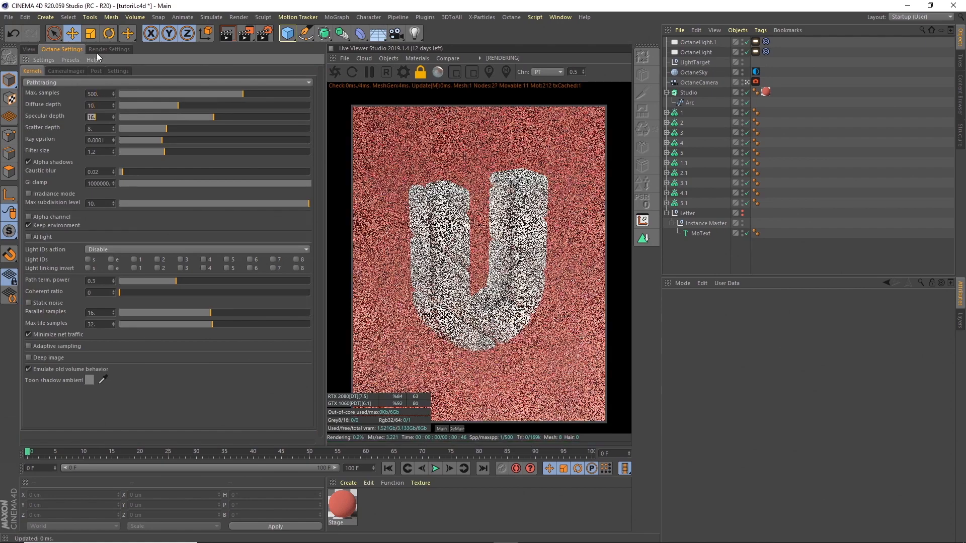
type("10")
key("Tab")
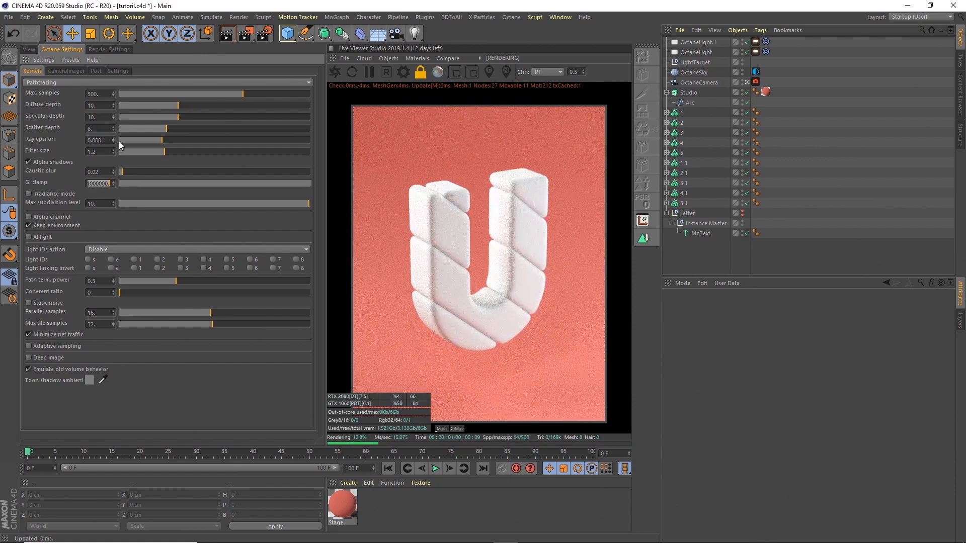
double_click(100, 184)
type("1")
key("Return")
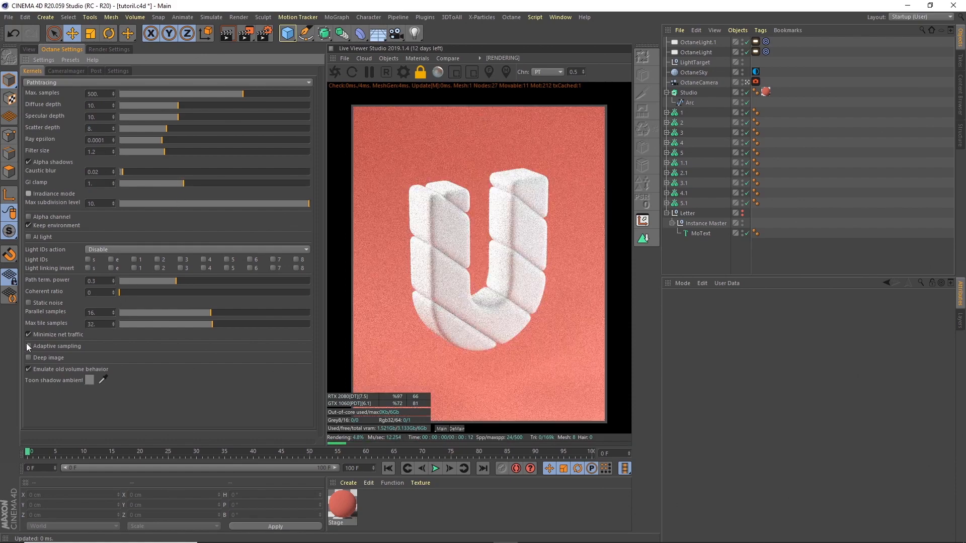
left_click(28, 346)
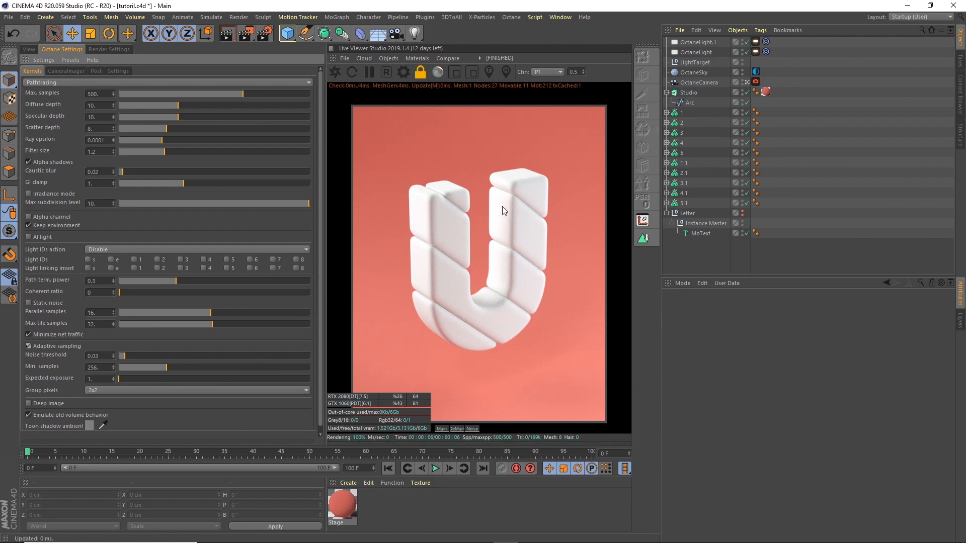
left_click(28, 49)
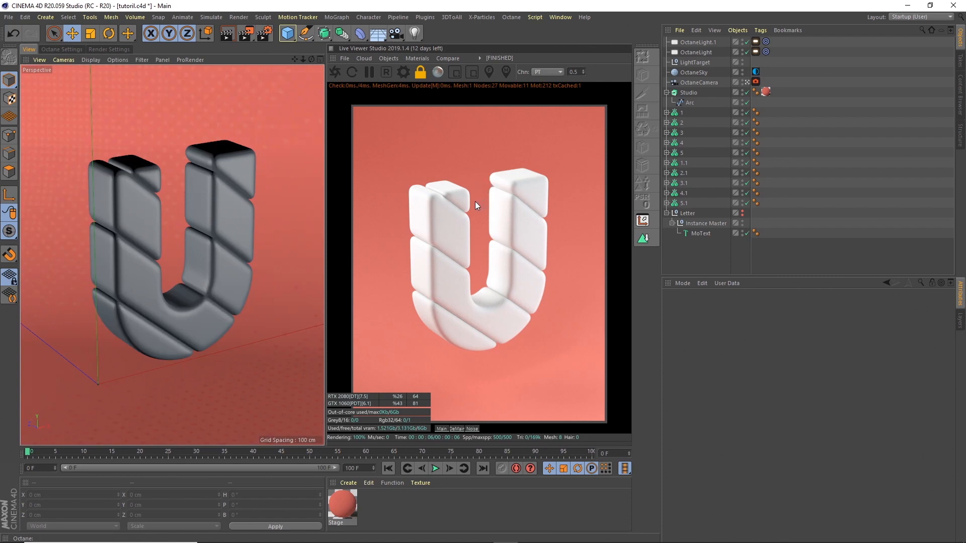
Step: Create an Octane Specular Material from the Live Viewer and name it Glass
left_click(414, 58)
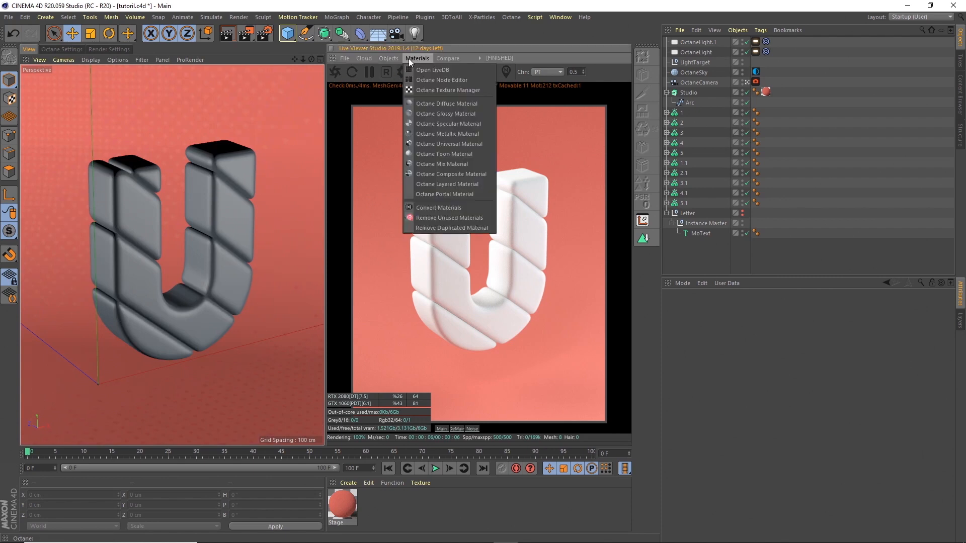
left_click(434, 124)
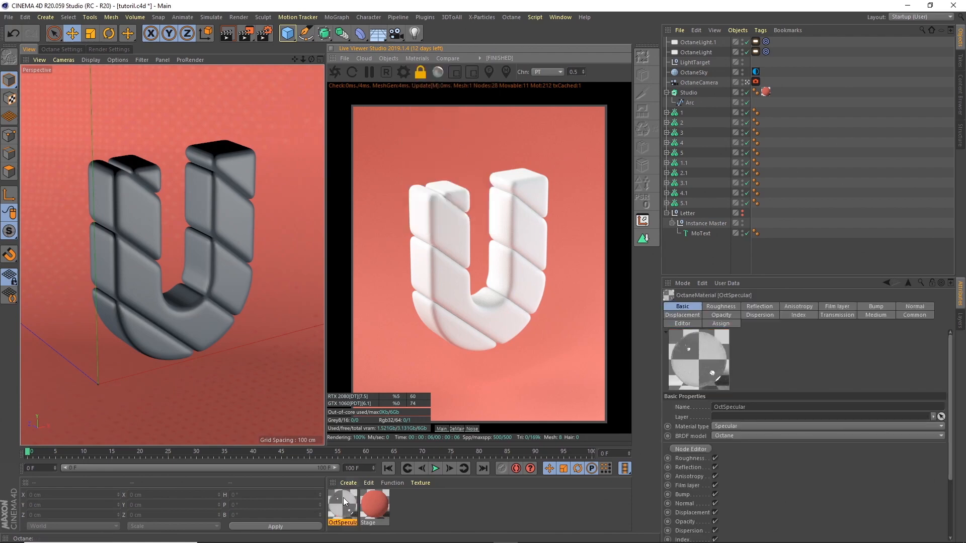
type("Glass")
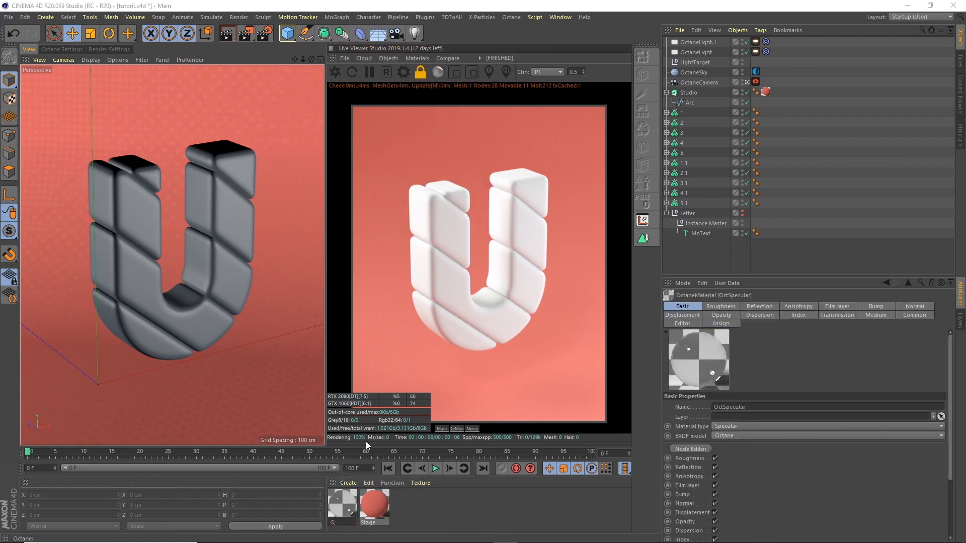
key("Return")
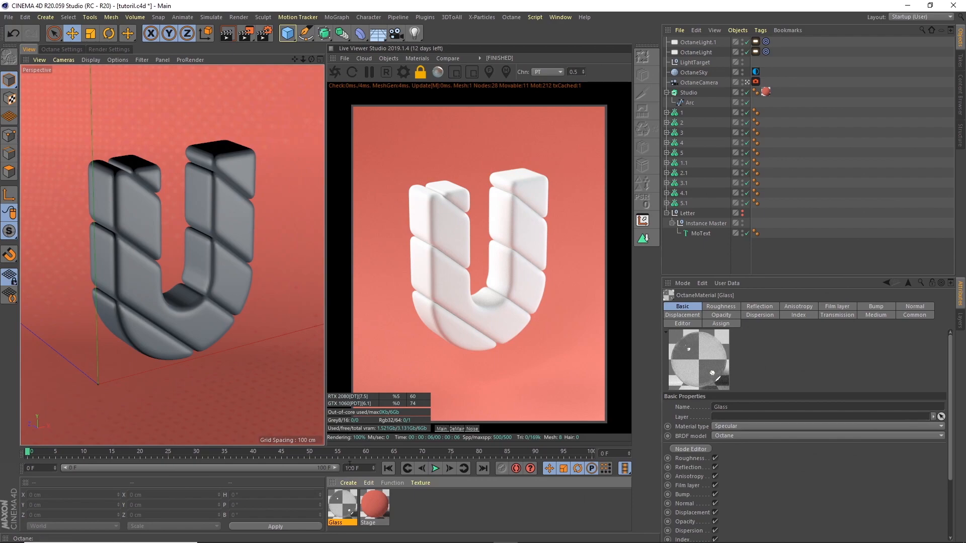
left_click_drag(346, 488, 704, 146)
Step: Apply Glass to slices 1 and 1.1 and give it a scattering medium with density 10
left_click_drag(683, 114, 683, 113)
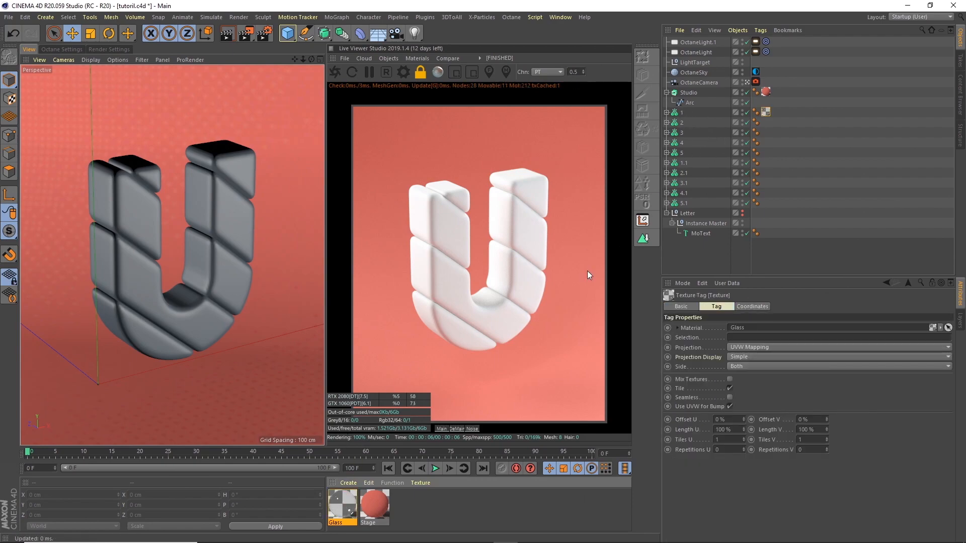
left_click_drag(689, 169, 689, 163)
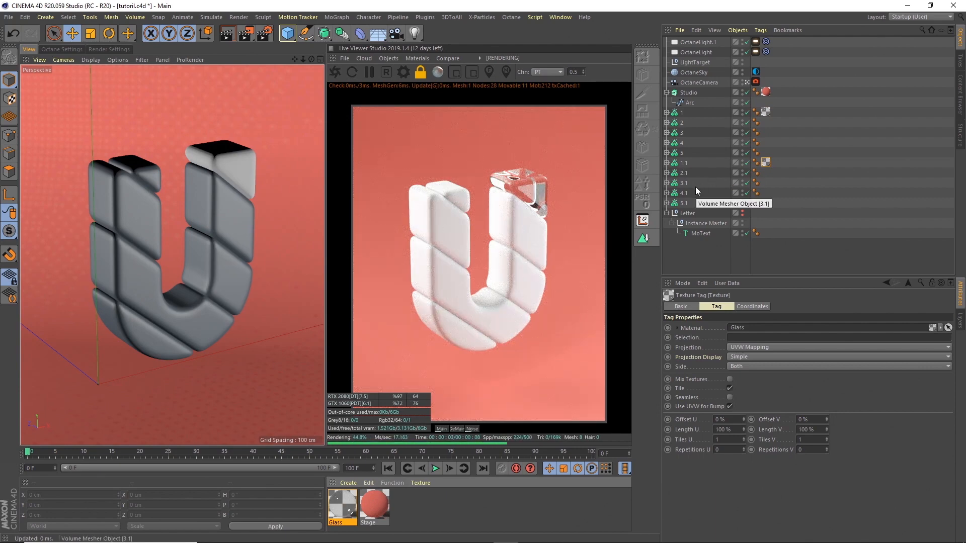
double_click(344, 507)
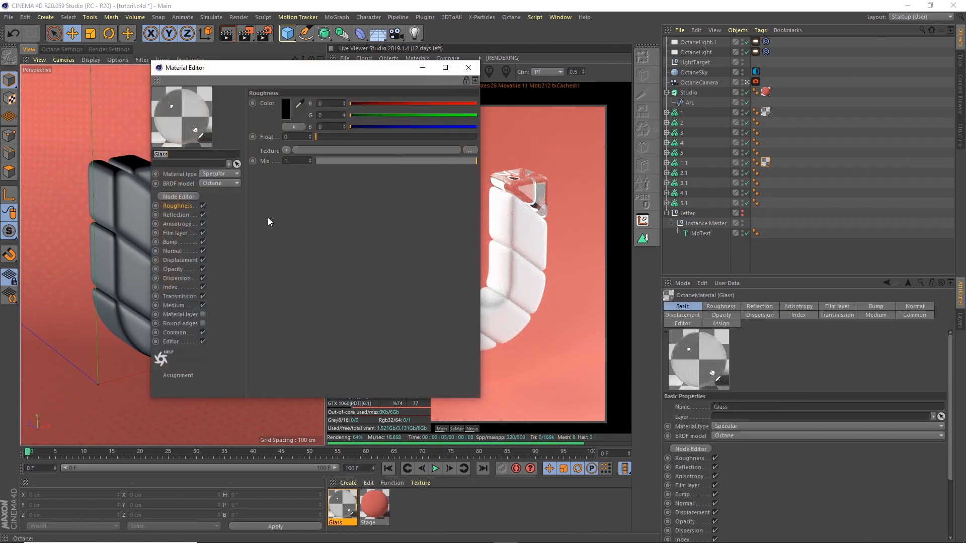
left_click(173, 305)
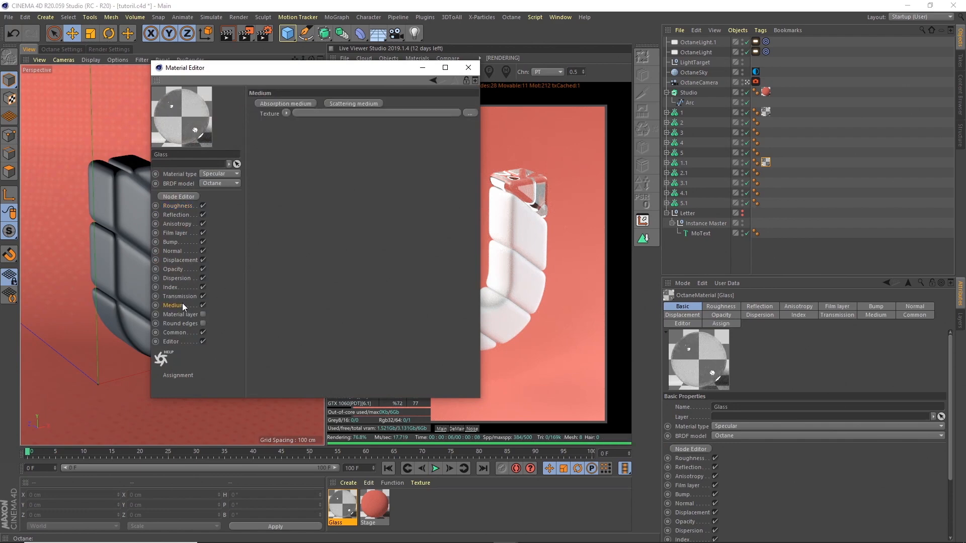
left_click(354, 103)
left_click(282, 90)
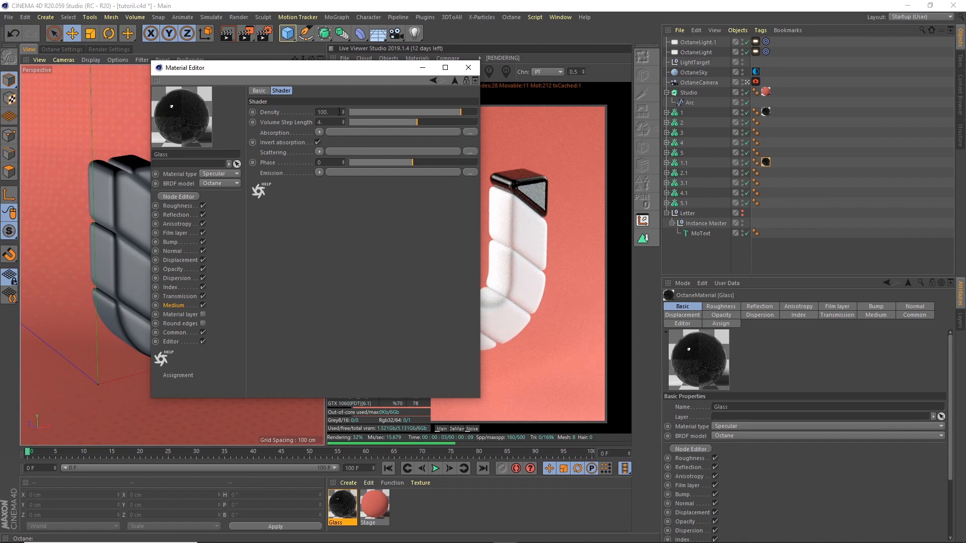
double_click(324, 112)
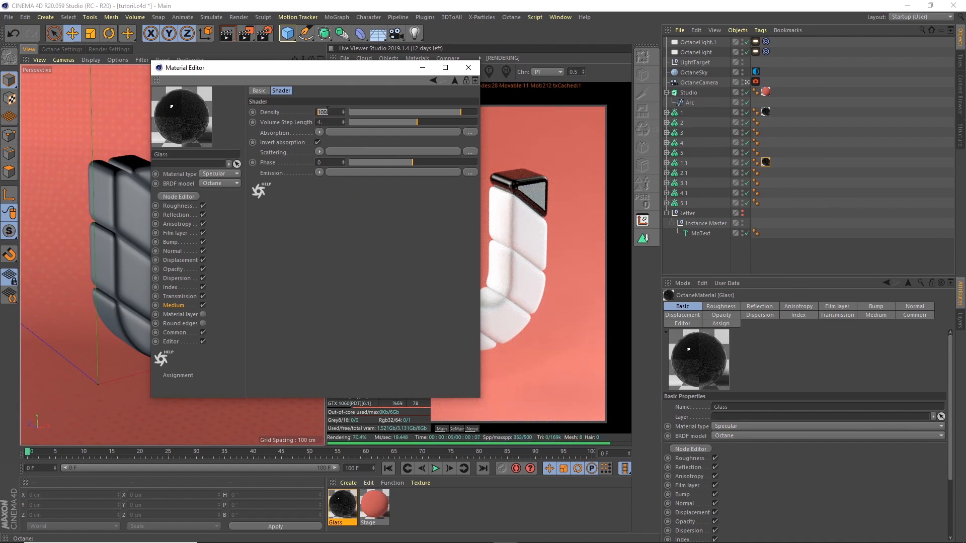
type("10")
key("Tab")
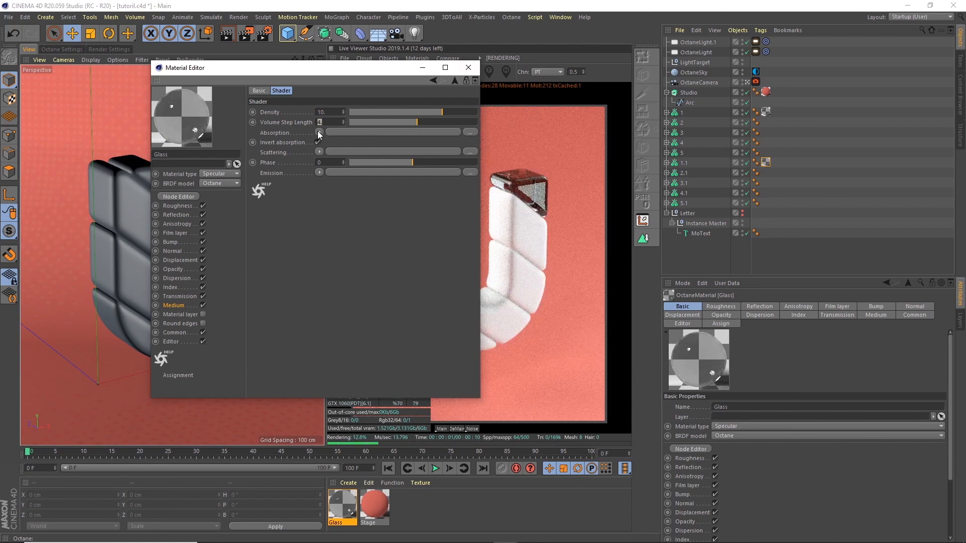
Step: Set the medium's absorption to an RgbSpectrum shader with a light-blue colour
left_click(319, 131)
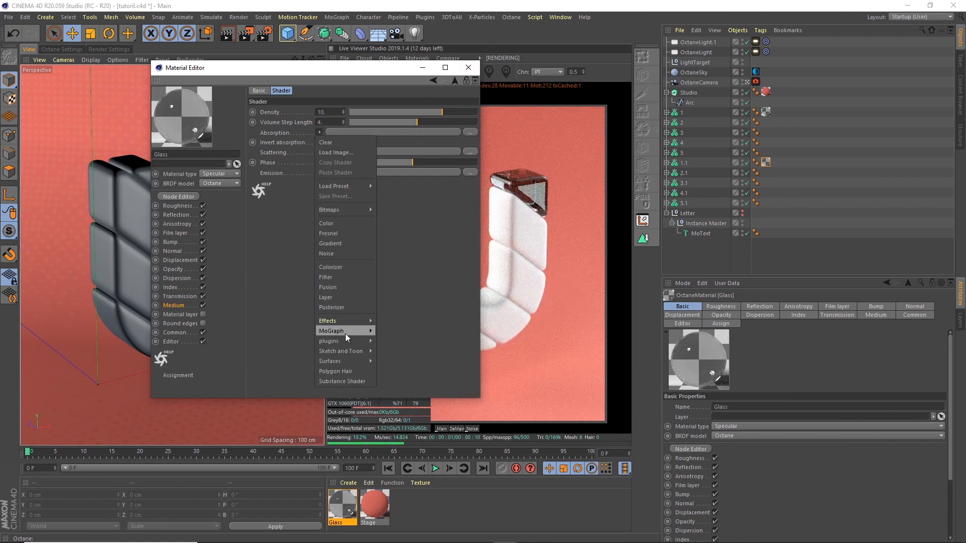
mouse_move(346, 342)
mouse_move(389, 342)
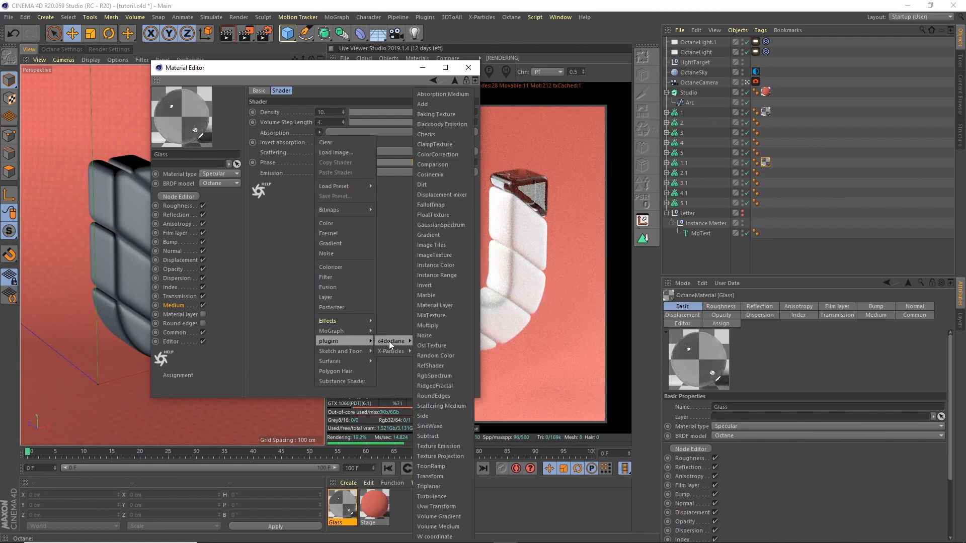
left_click(442, 376)
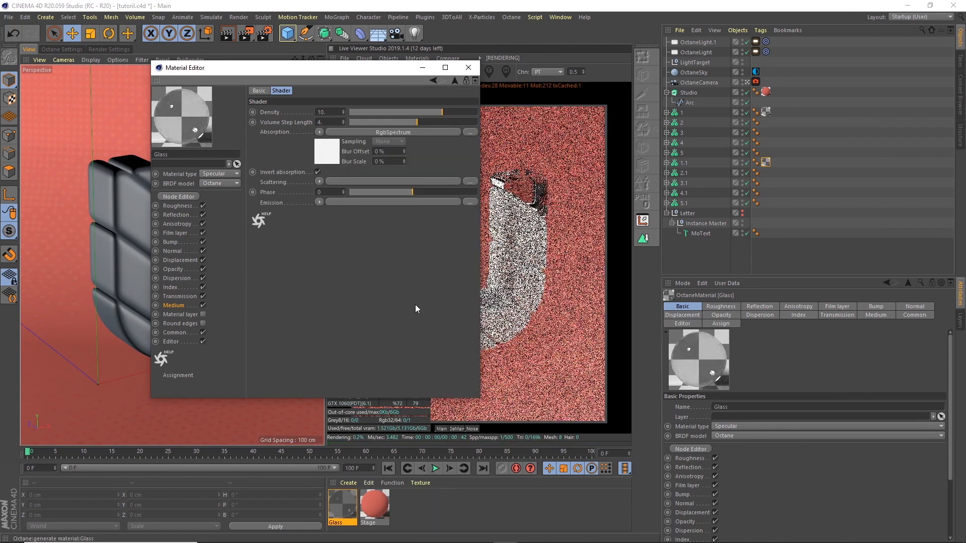
left_click(331, 152)
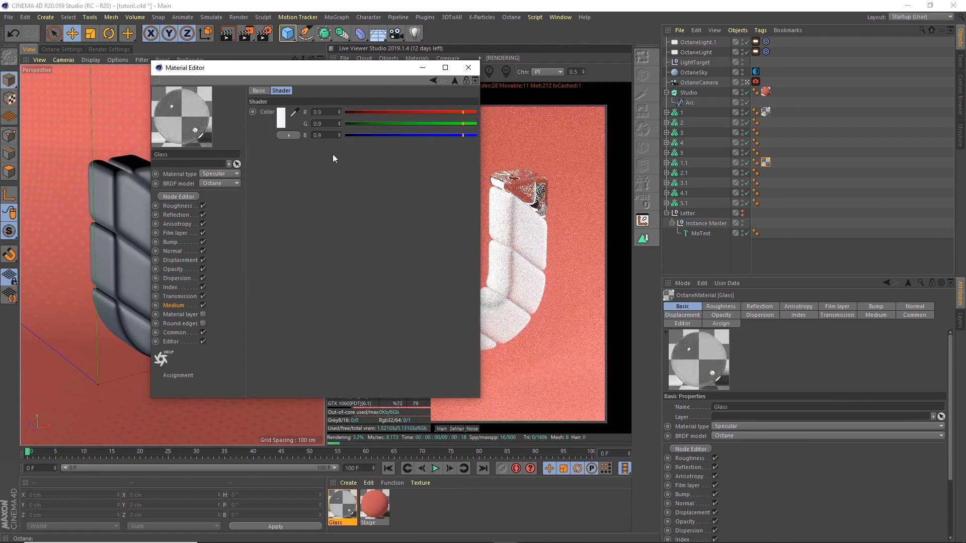
left_click(282, 121)
left_click_drag(314, 120, 307, 120)
left_click(308, 131)
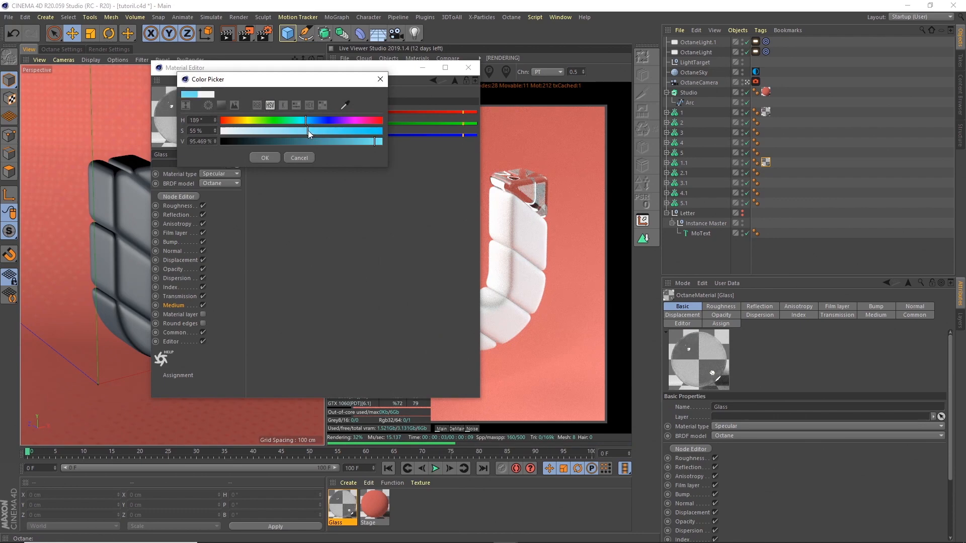
left_click_drag(374, 141, 365, 141)
left_click(265, 157)
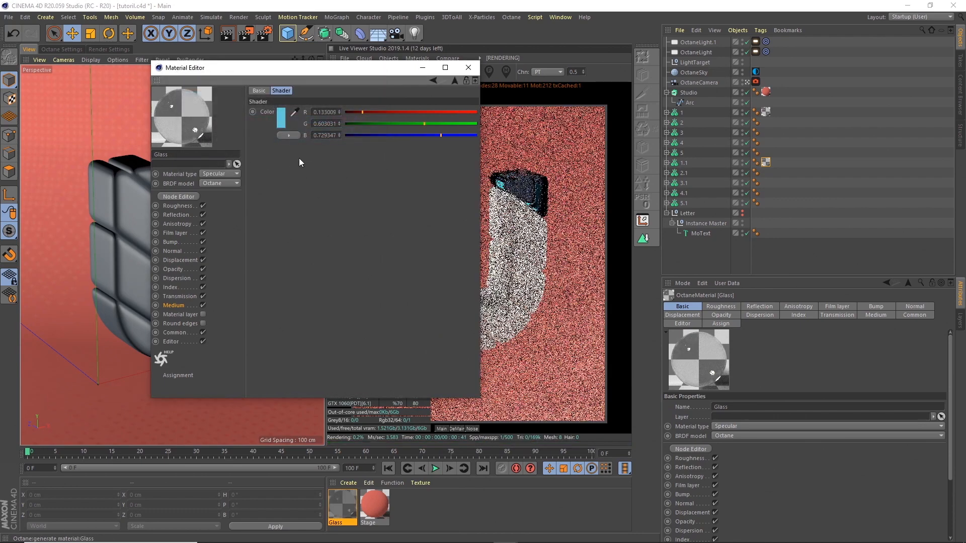
left_click_drag(369, 72, 372, 95)
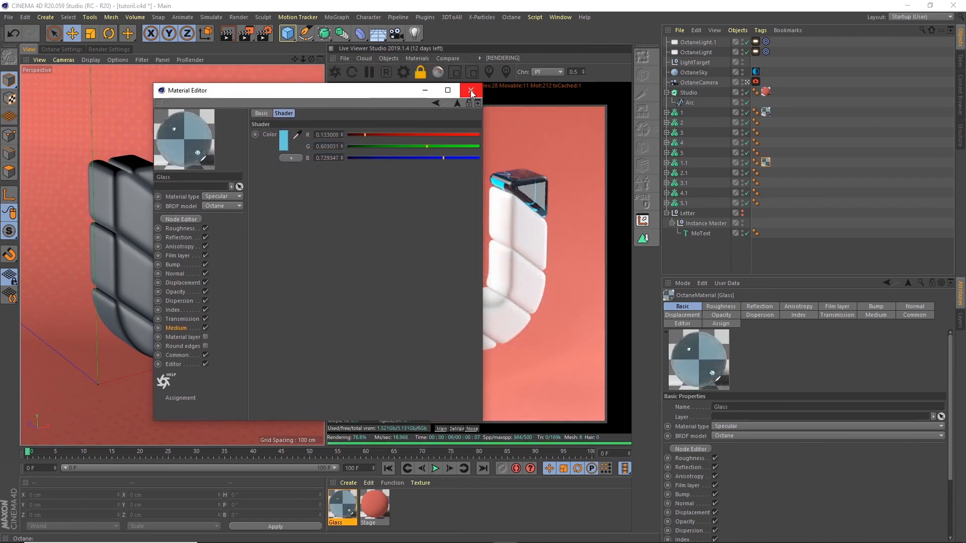
left_click(181, 229)
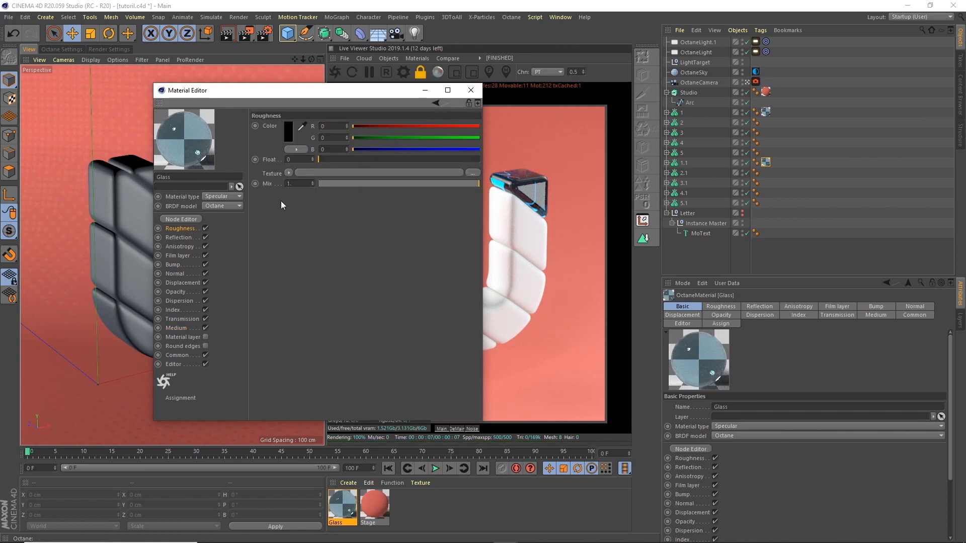
Step: Load grunge01.jpg as an ImageTexture in the Glass material's Roughness channel
left_click(288, 173)
mouse_move(315, 381)
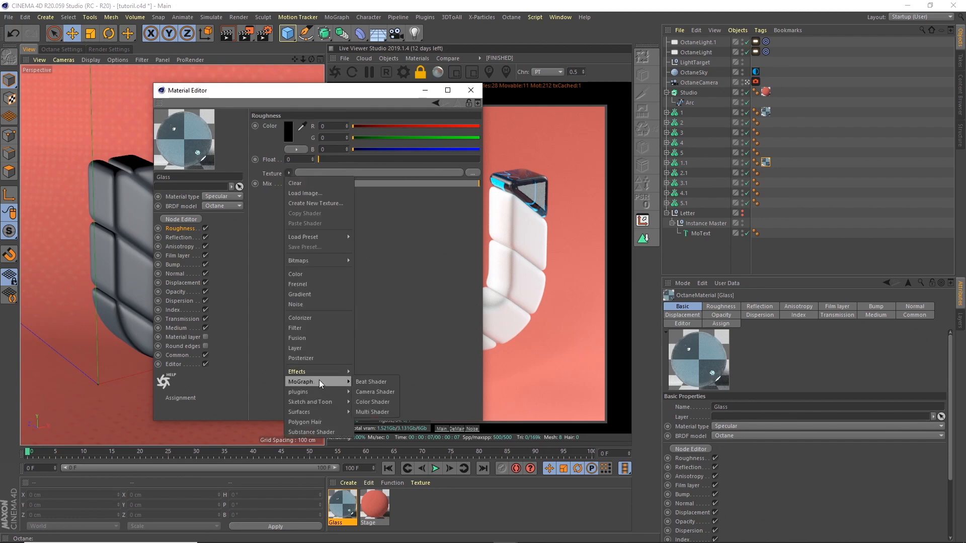
mouse_move(381, 391)
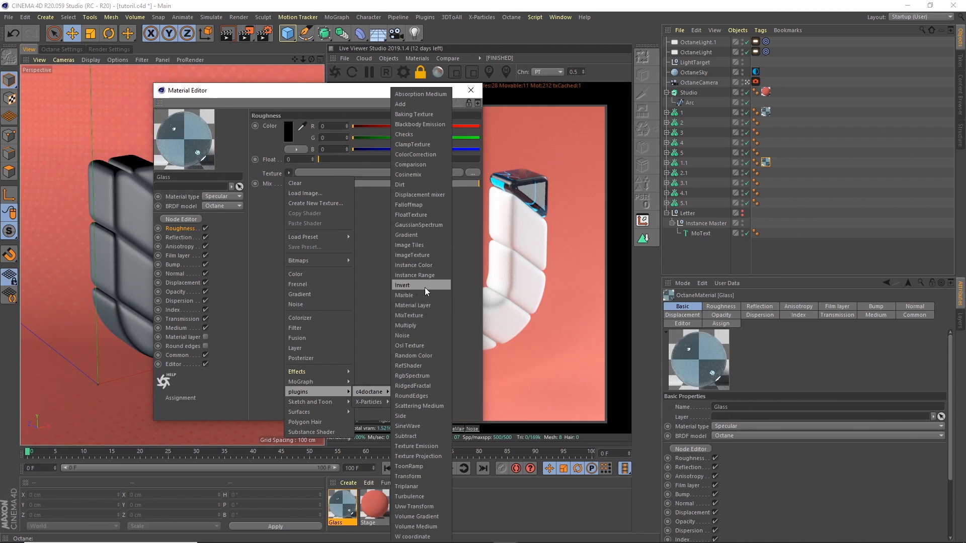
left_click(421, 255)
left_click(370, 174)
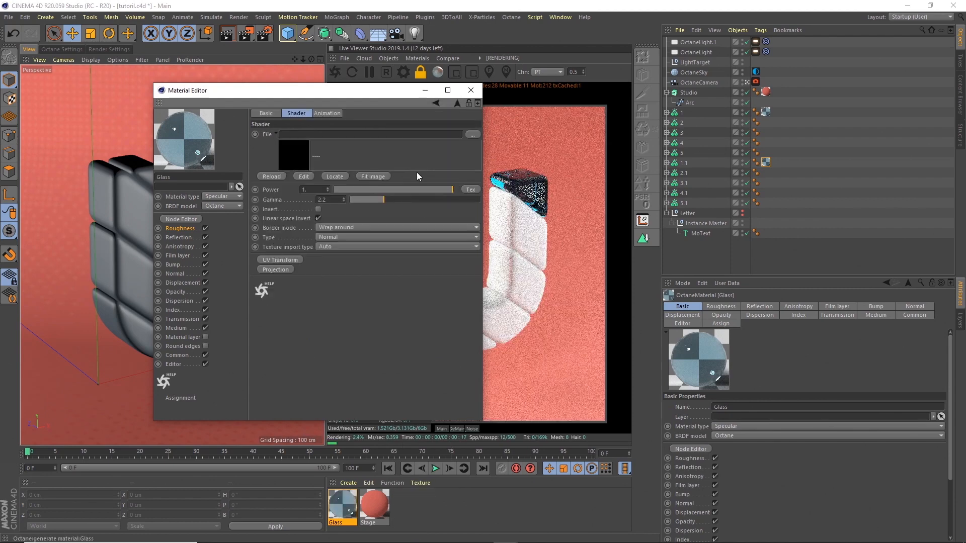
left_click(472, 134)
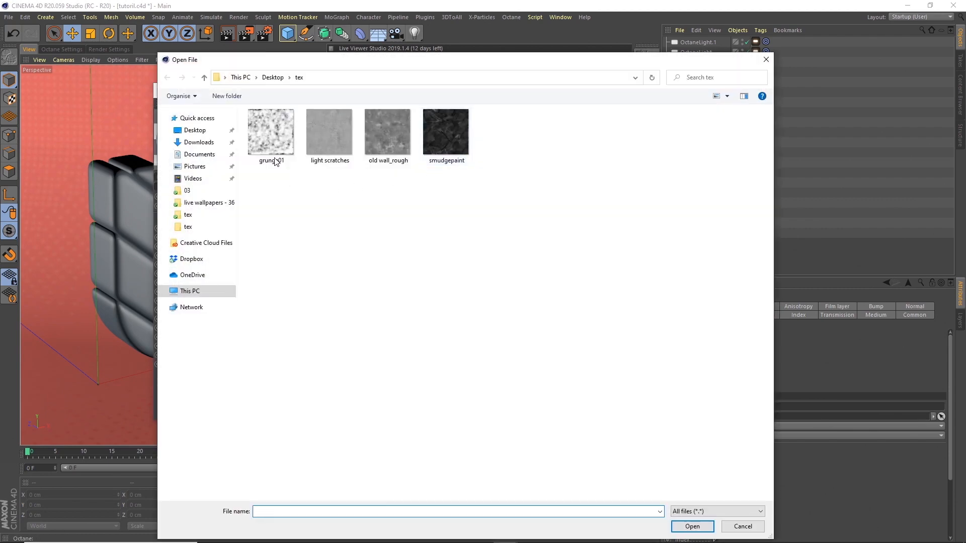
left_click(267, 138)
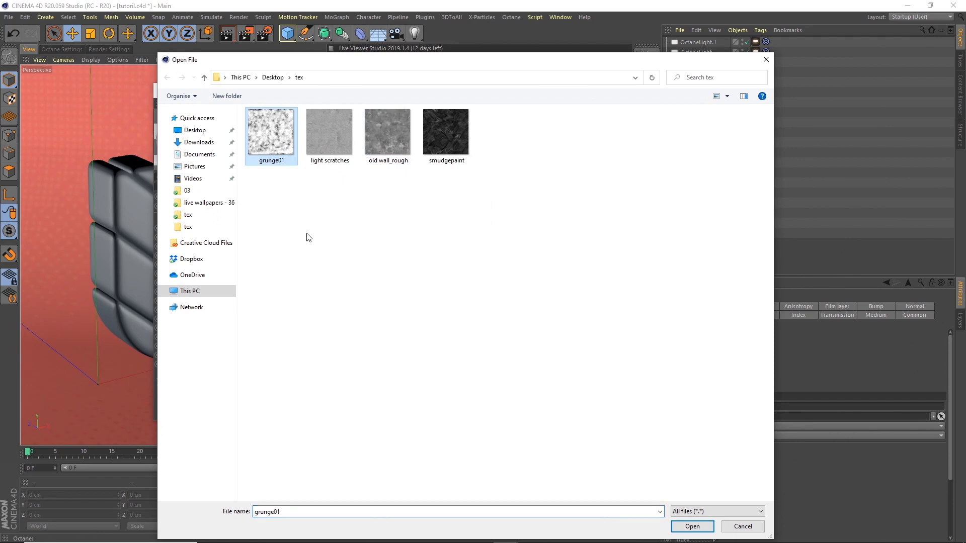
left_click(691, 527)
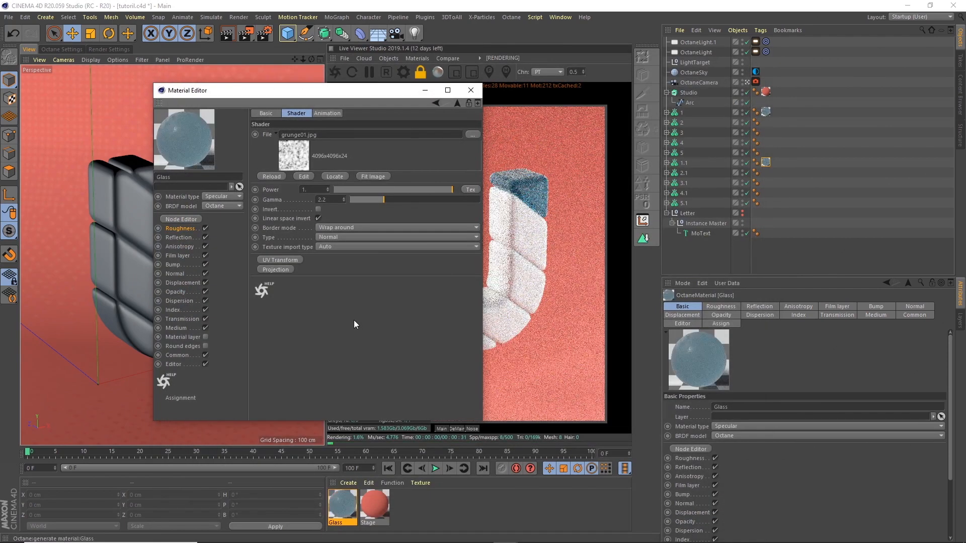
left_click_drag(386, 91, 345, 228)
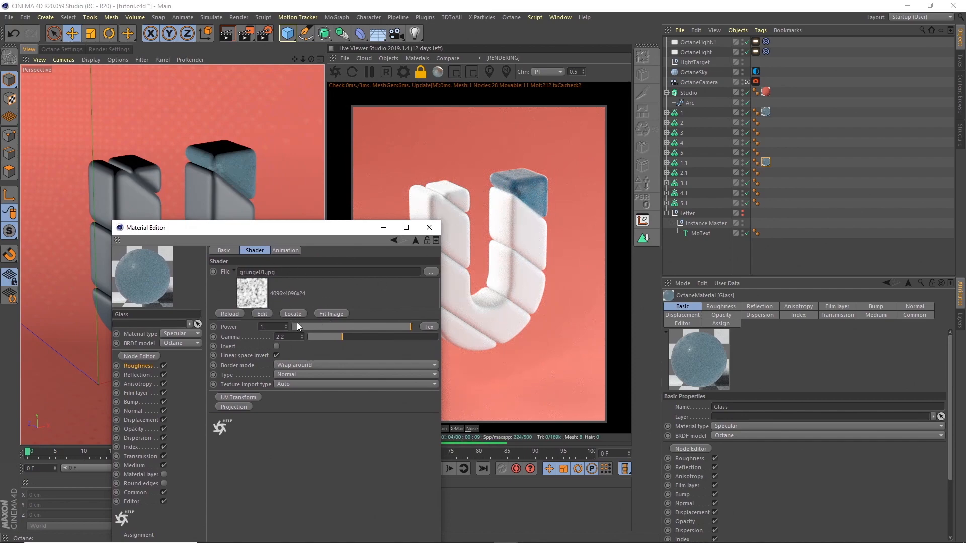
Step: Turn on Invert and Linear space invert for the grunge texture
left_click(277, 346)
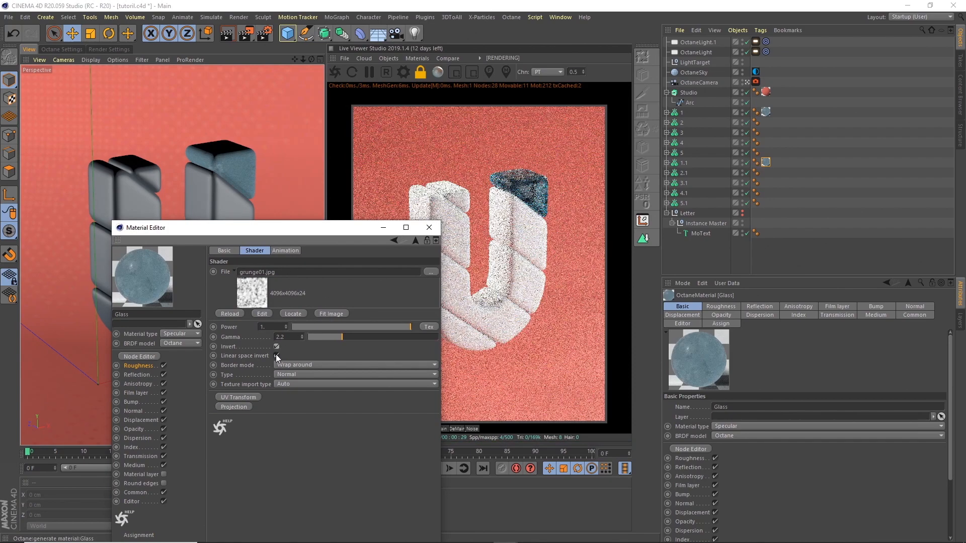
left_click(276, 356)
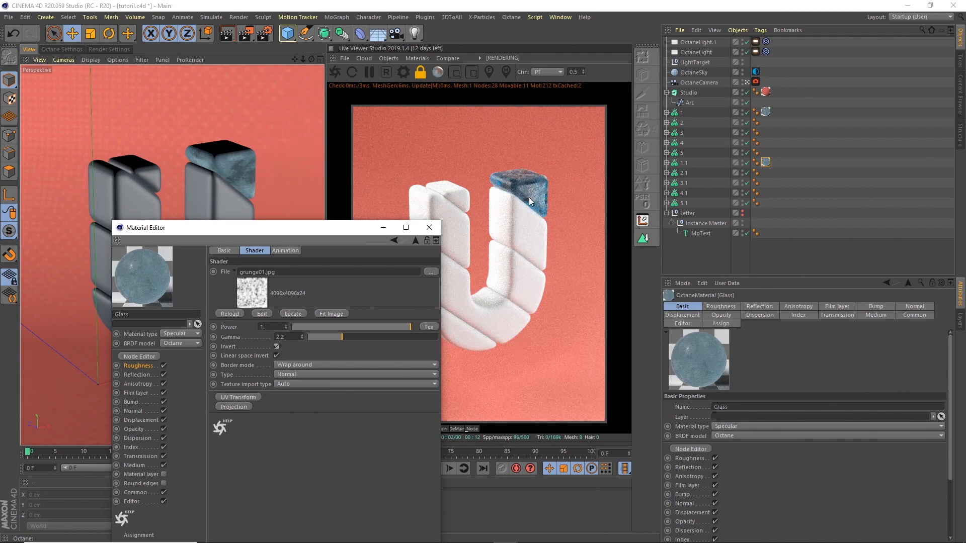
left_click_drag(325, 228, 920, 177)
left_click_drag(798, 177, 884, 154)
Step: Set cubic projection on the Glass tags of pieces 1 and 1.1, then go to frame 59
left_click(766, 112)
left_click(766, 162, "ctrl")
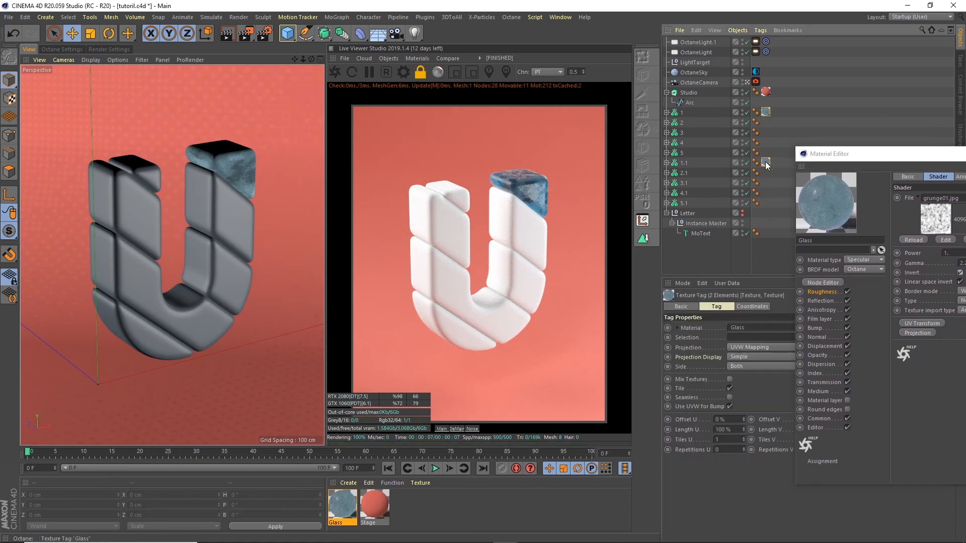
left_click(755, 348)
left_click(753, 386)
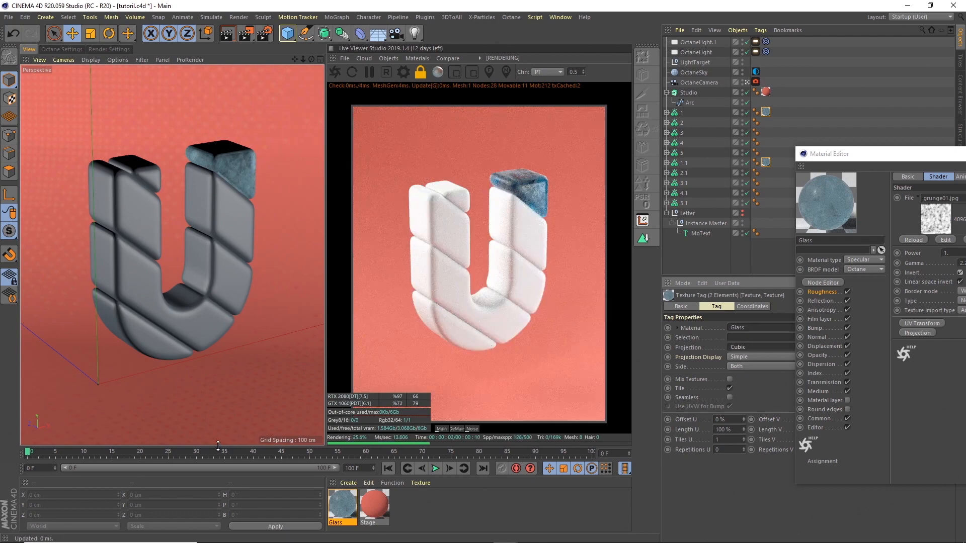
left_click_drag(241, 452, 264, 451)
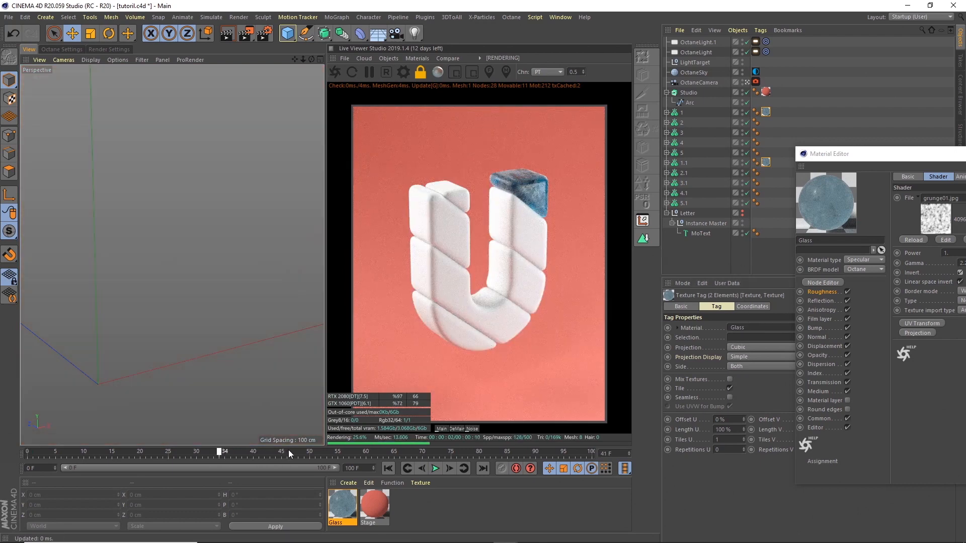
left_click(355, 451)
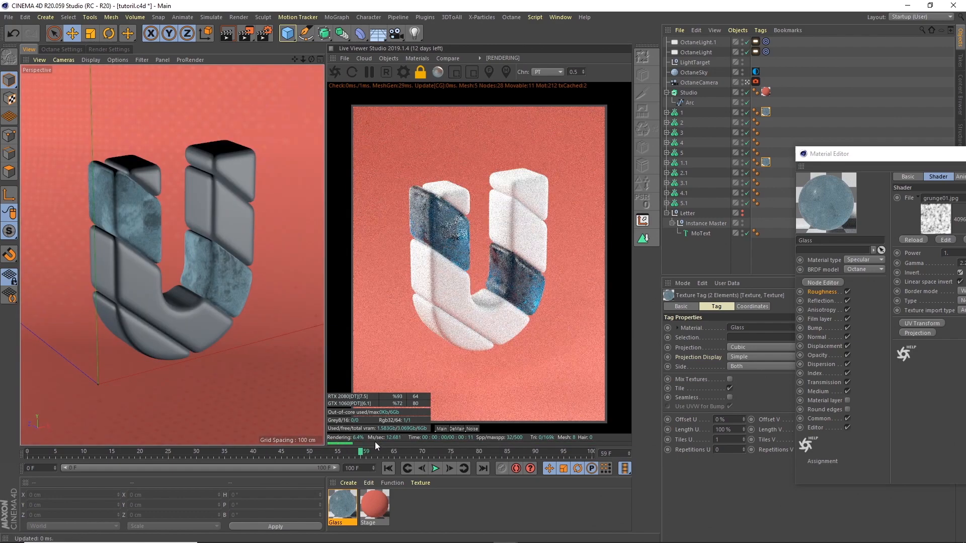
Step: Set the grunge ImageTexture's Power to 0.3
left_click_drag(895, 153, 628, 157)
left_click(692, 255)
left_click_drag(684, 149, 679, 170)
type("0.3")
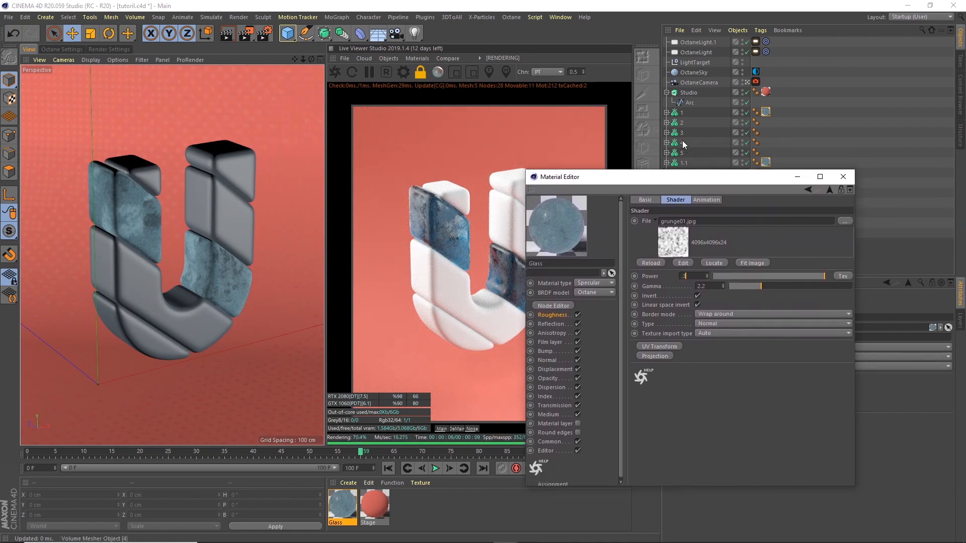
key("Return")
Step: Try a power of 0.15, restore it to 0.3, and close the Material Editor
left_click_drag(578, 181, 673, 177)
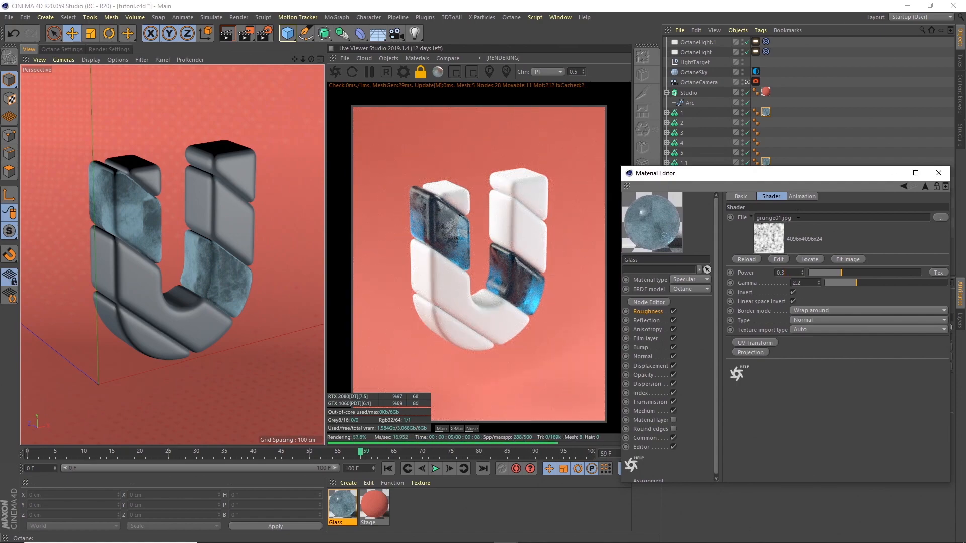
key("BackSpace")
type("15")
key("Return")
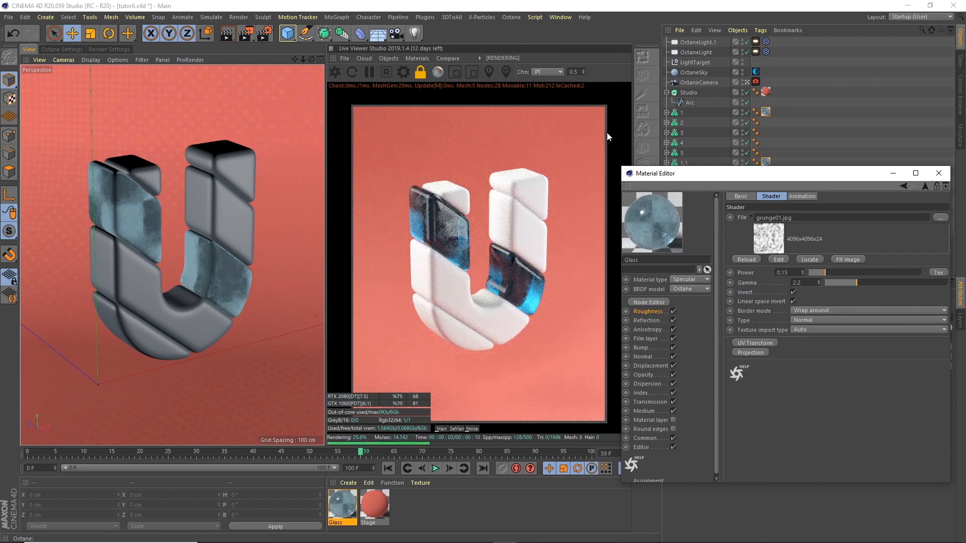
left_click_drag(790, 272, 714, 183)
type("0.3")
key("Return")
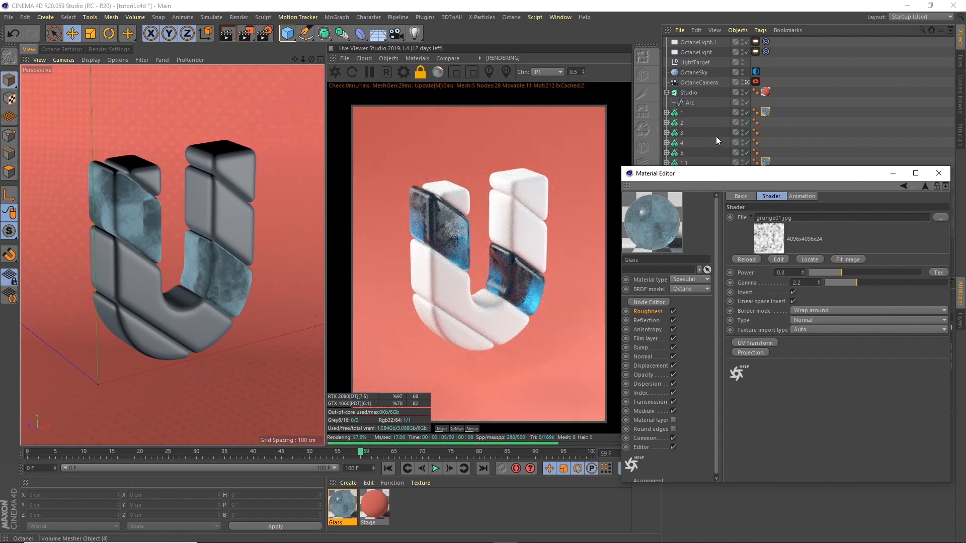
left_click_drag(824, 178, 726, 187)
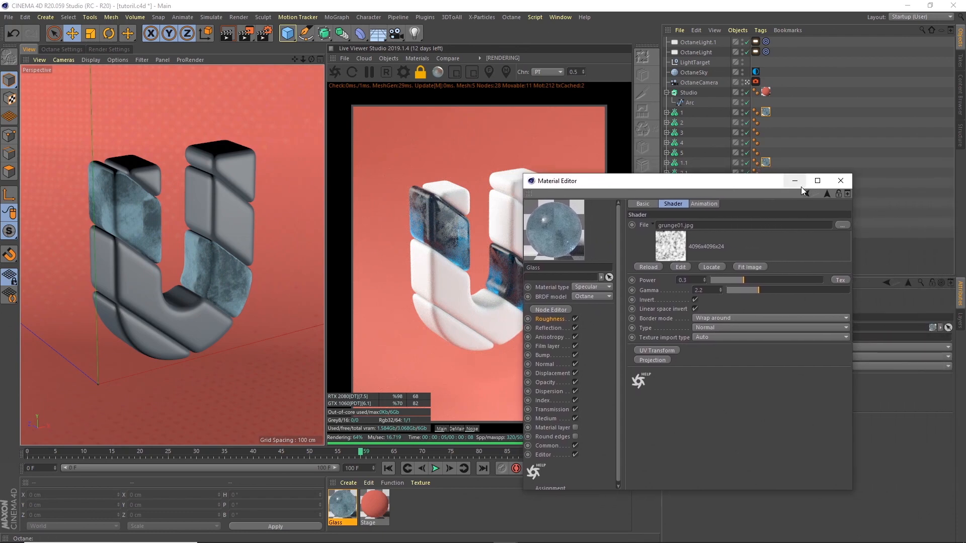
left_click(831, 184)
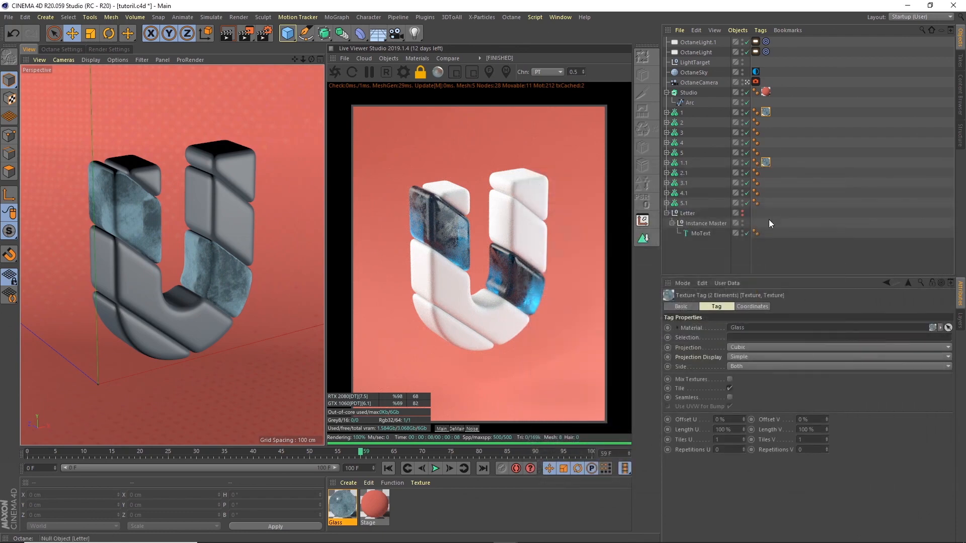
Step: Create an Octane glossy material named Yellow and apply it to pieces 2 and 2.1
left_click(411, 58)
left_click(451, 113)
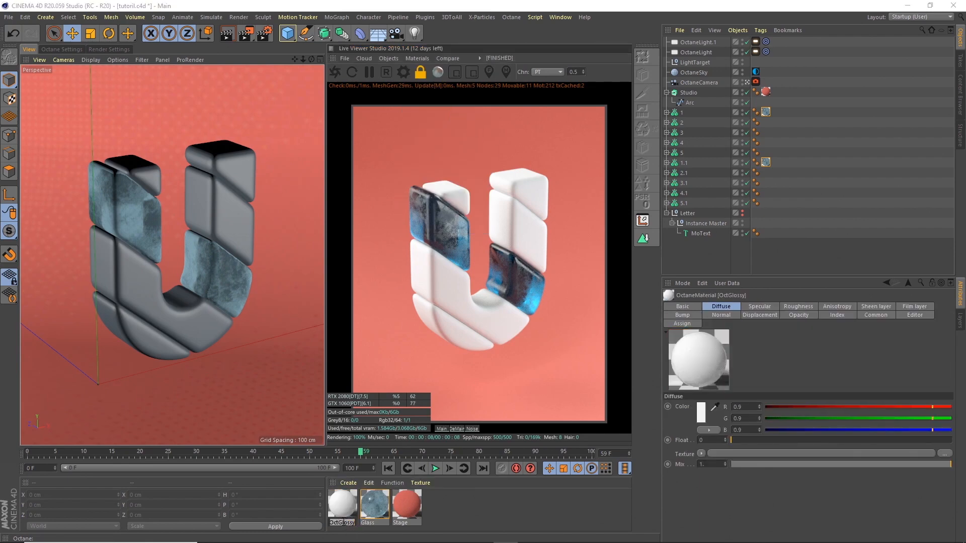
type("Yellow")
key("Return")
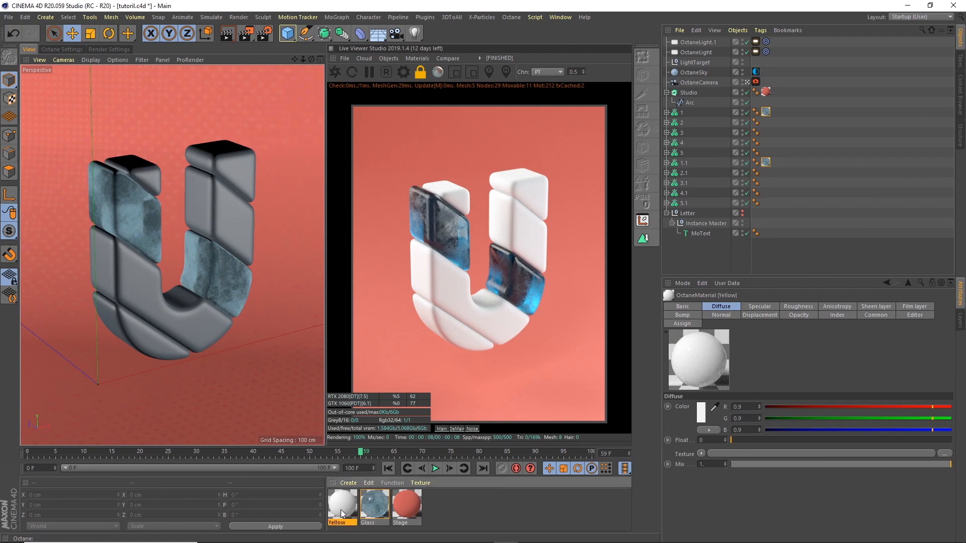
left_click_drag(341, 510, 689, 125)
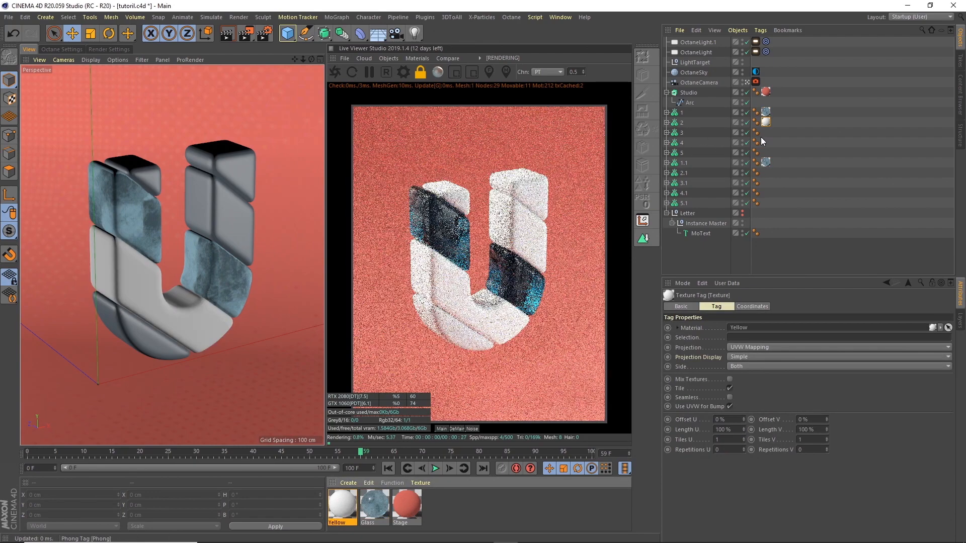
left_click_drag(766, 123, 768, 134, "ctrl")
left_click_drag(765, 172, 765, 173, "ctrl")
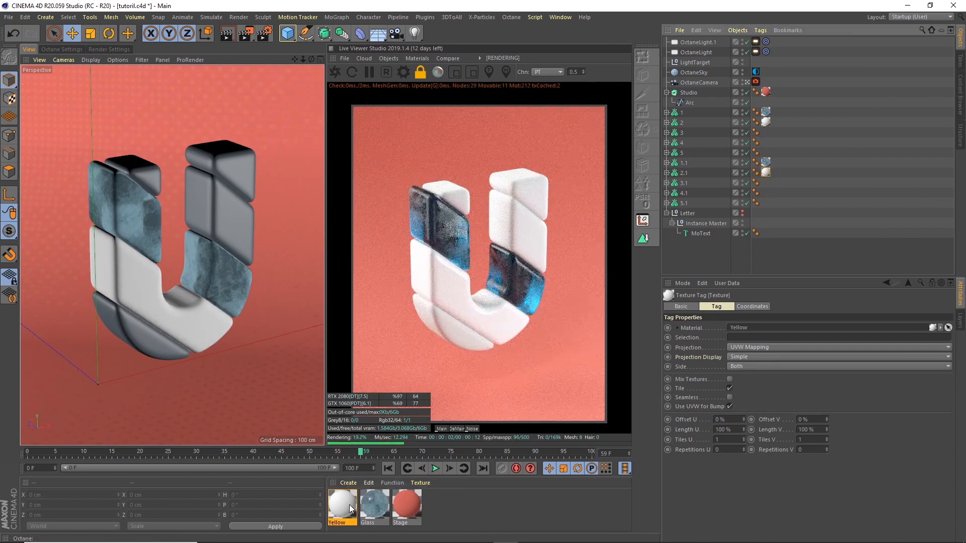
Step: Set the Yellow material's diffuse colour to HSV 44/81/88, an orange-yellow
double_click(342, 506)
left_click(172, 206)
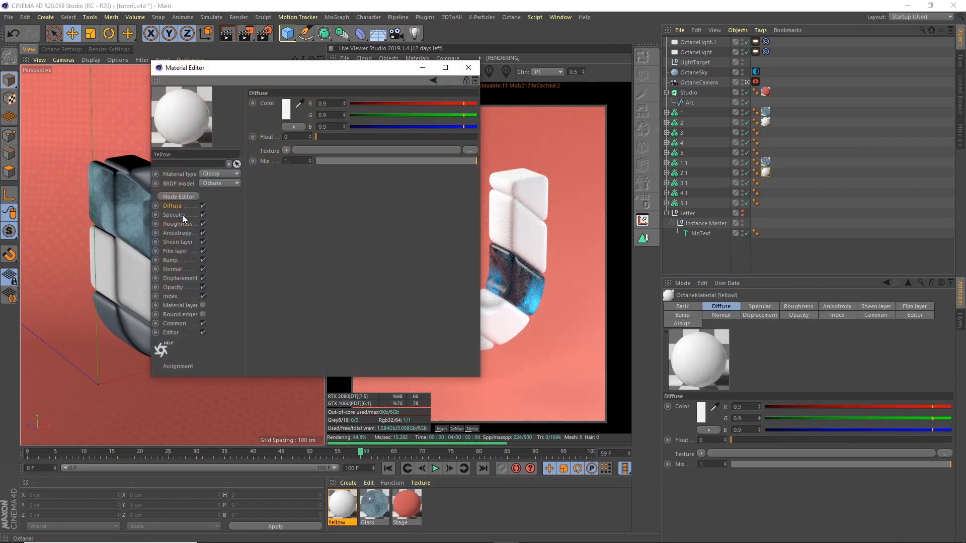
left_click(286, 109)
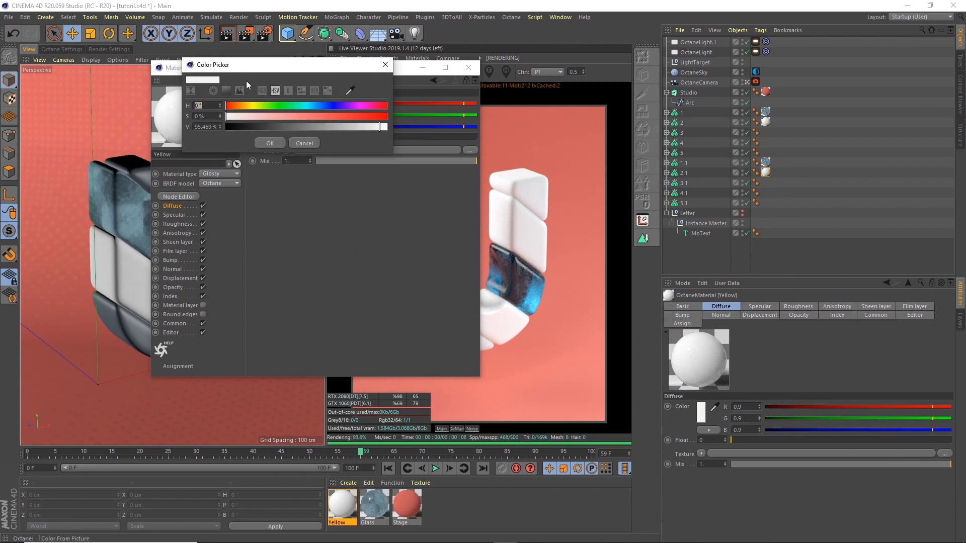
type("44")
key("Tab")
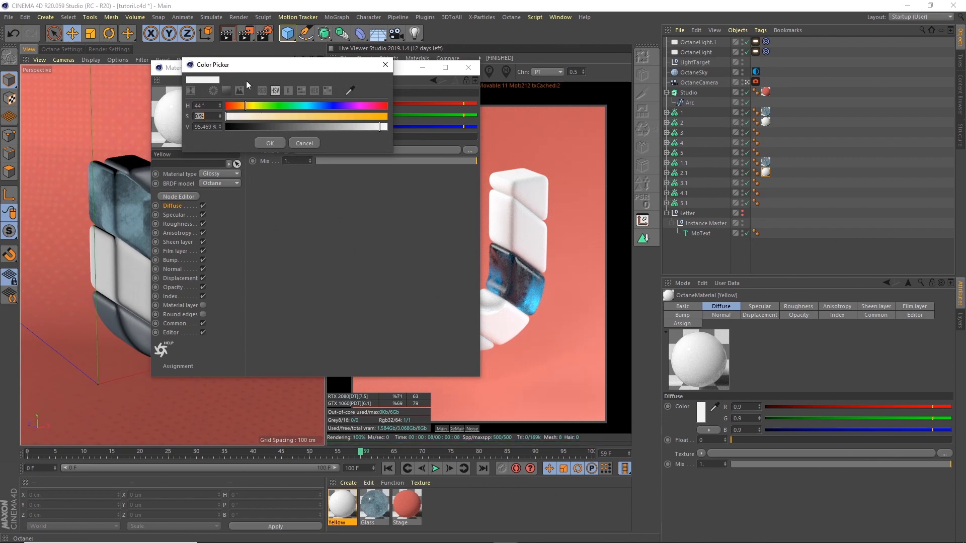
type("81")
key("Tab")
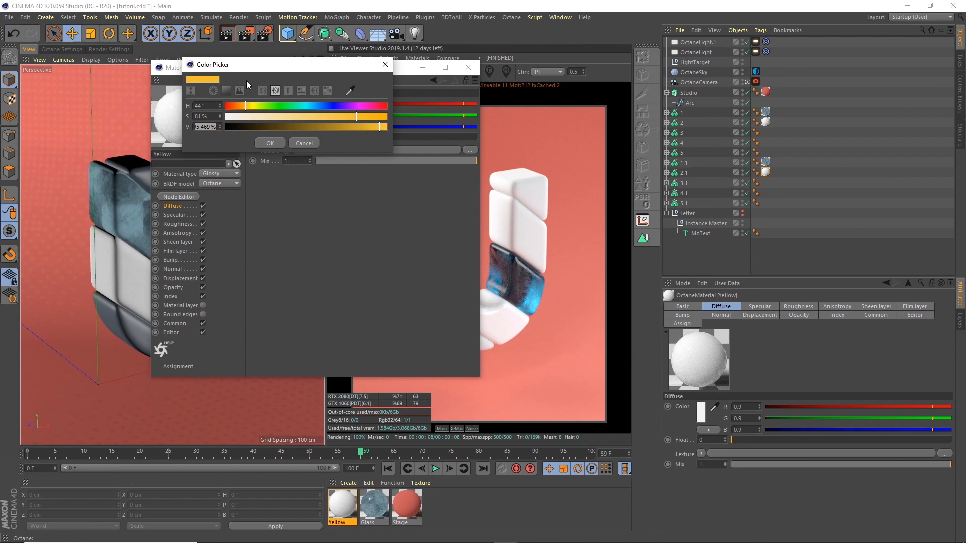
type("88")
key("Tab")
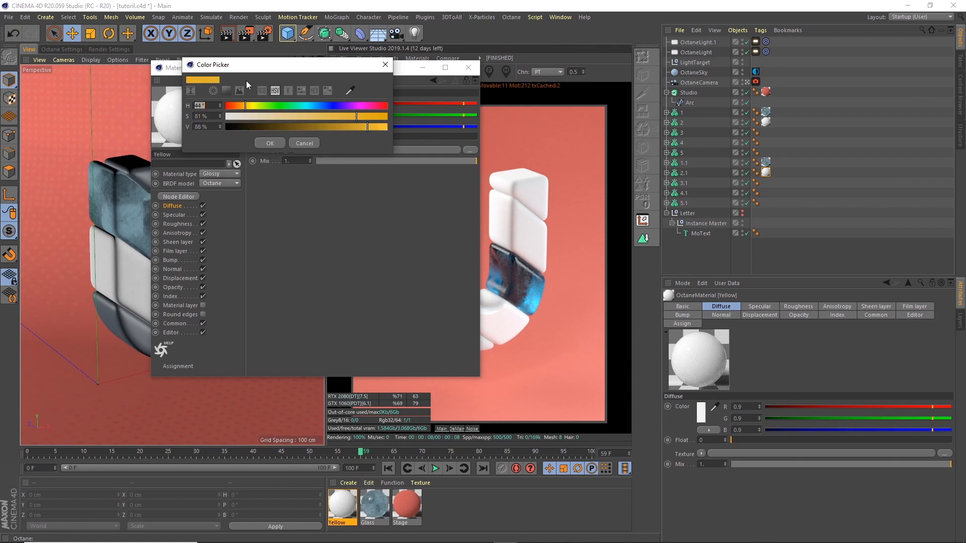
left_click(269, 143)
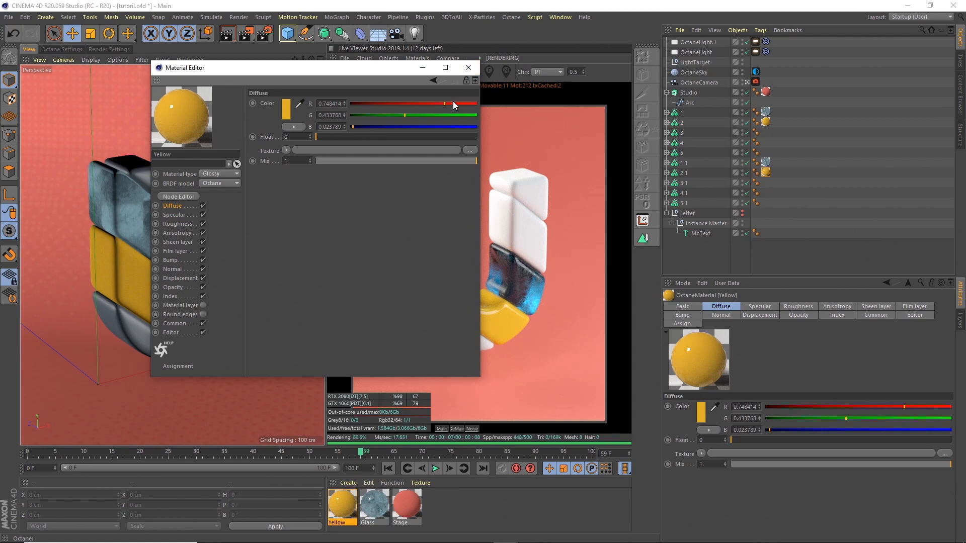
left_click(468, 68)
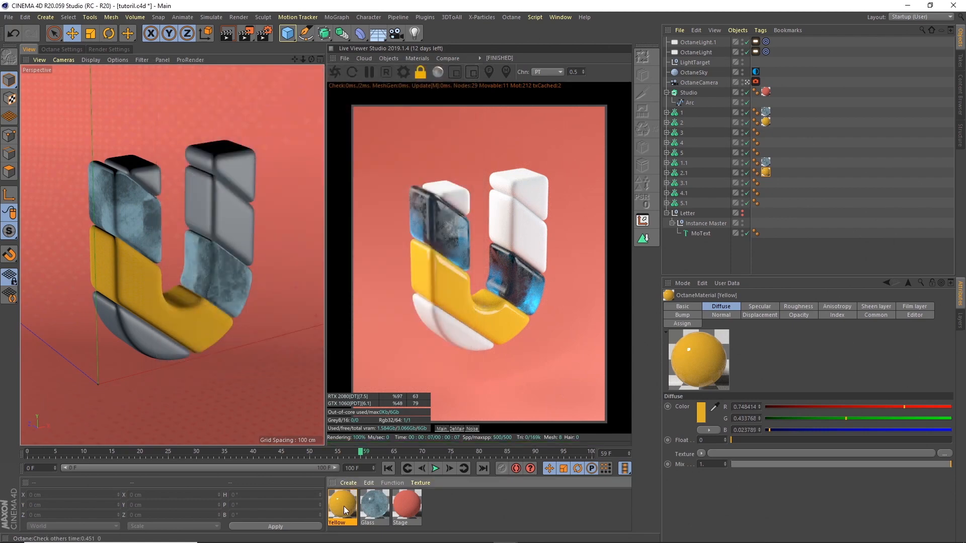
Step: Duplicate the Yellow material and open the copy for editing
key("ctrl+c")
key("ctrl+v")
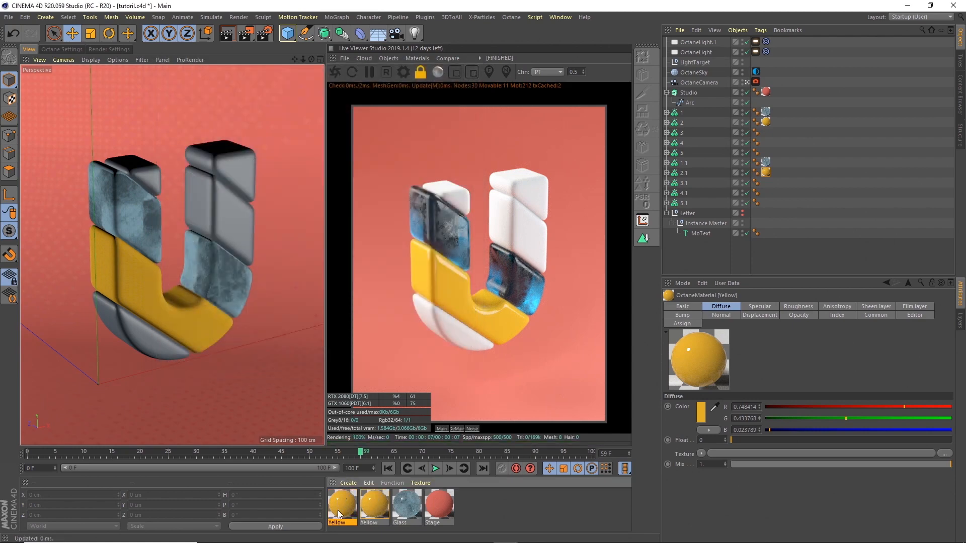
double_click(342, 506)
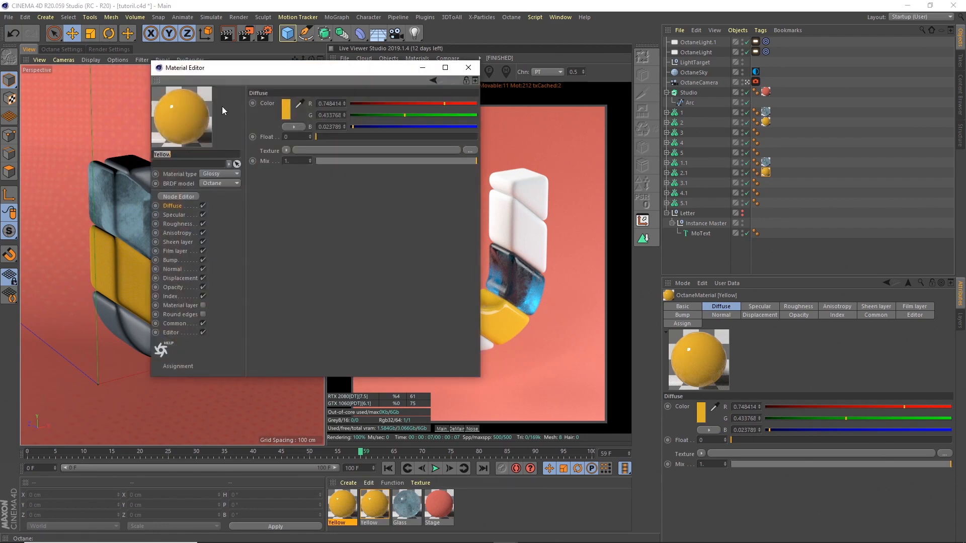
Step: Rename the copy Purple, set its diffuse hue to 264°, and apply it to slices 3 and 3.1
type("Purple")
key("Return")
left_click(286, 110)
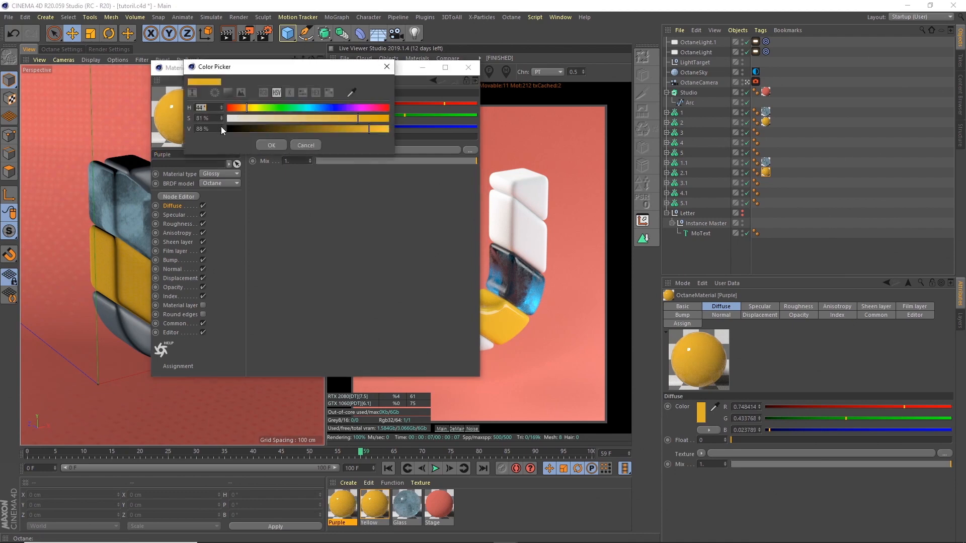
type("264")
key("Tab")
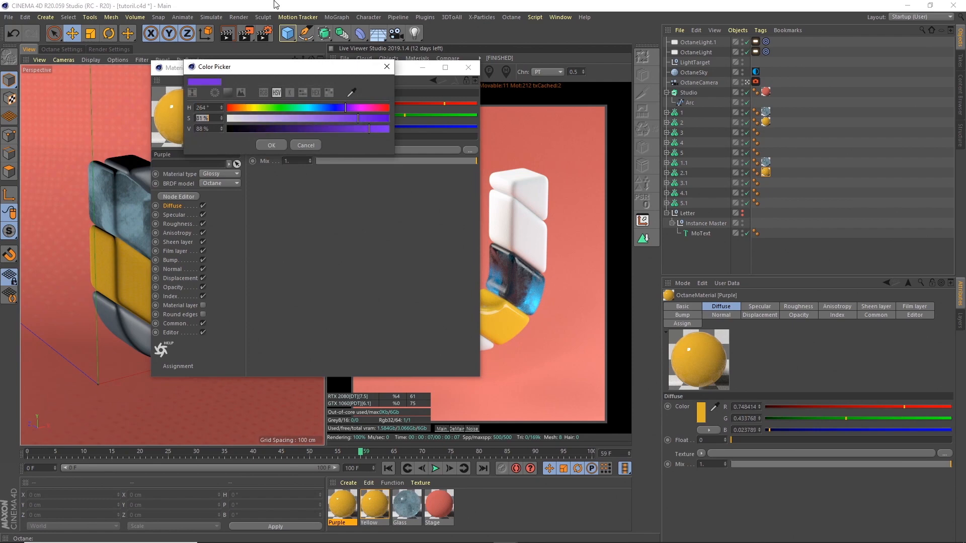
key("Tab")
left_click(283, 146)
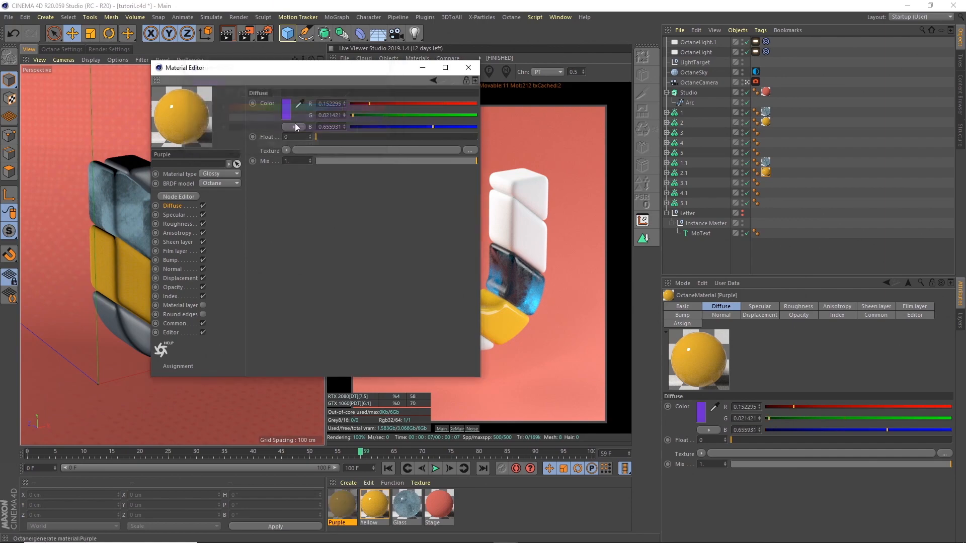
left_click(468, 68)
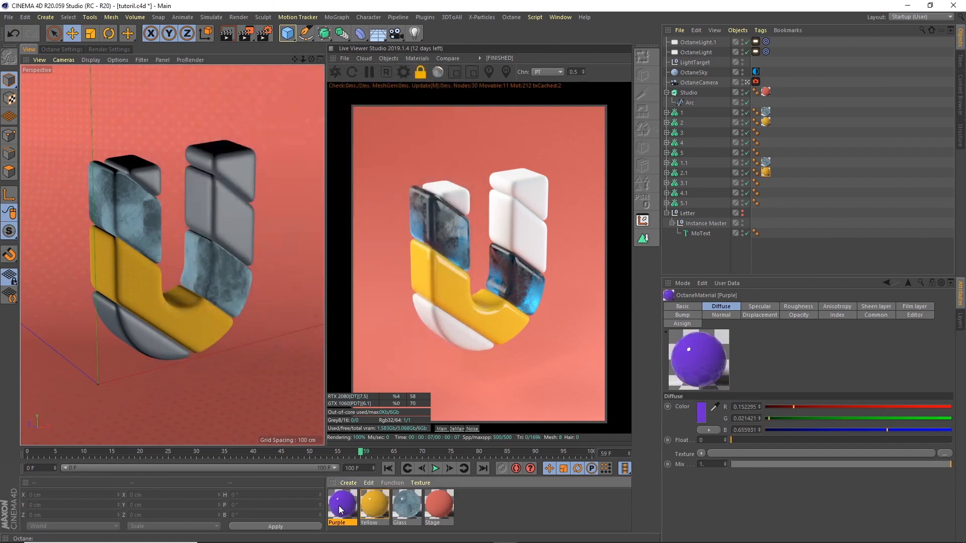
left_click_drag(612, 216, 682, 133)
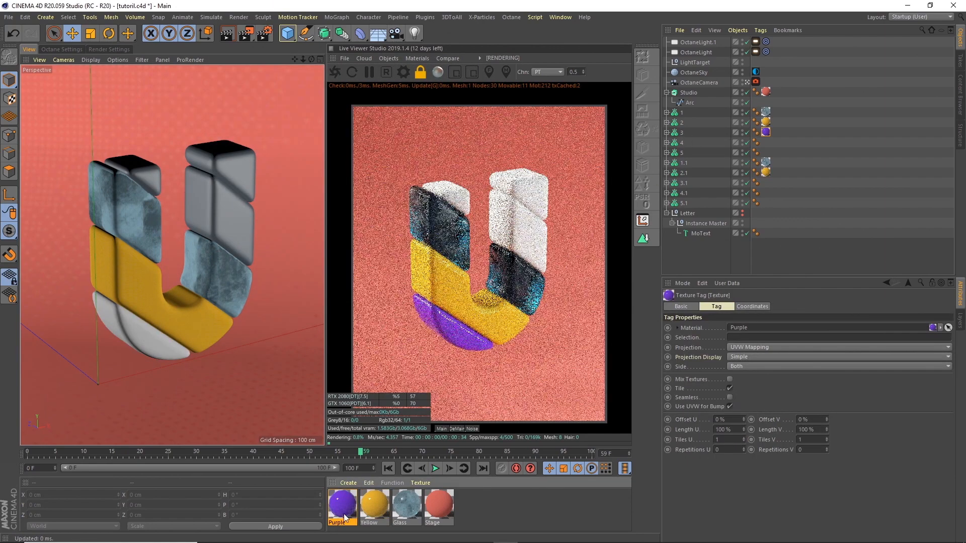
left_click_drag(685, 181, 688, 183)
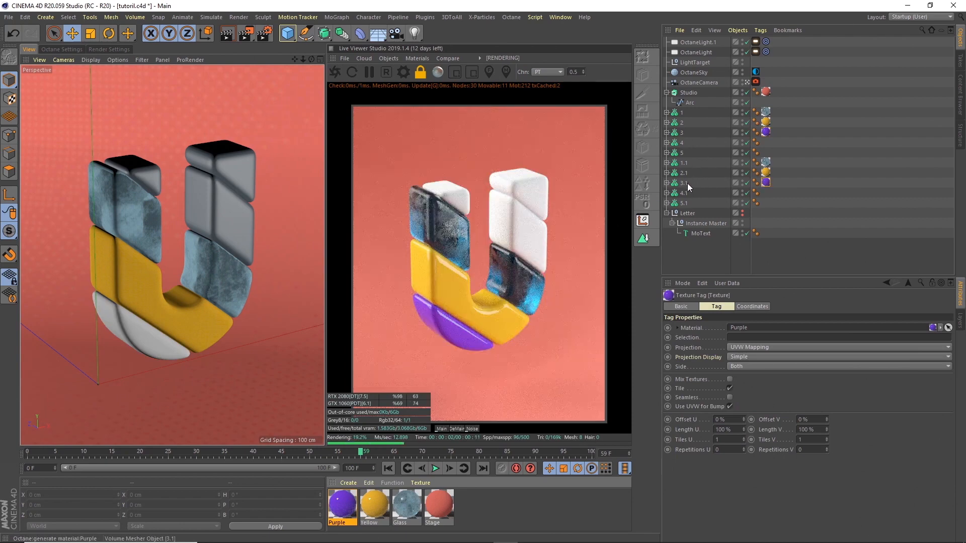
Step: Duplicate the Purple material and rename the copy Green
left_click(344, 505)
key("ctrl+c")
key("ctrl+v")
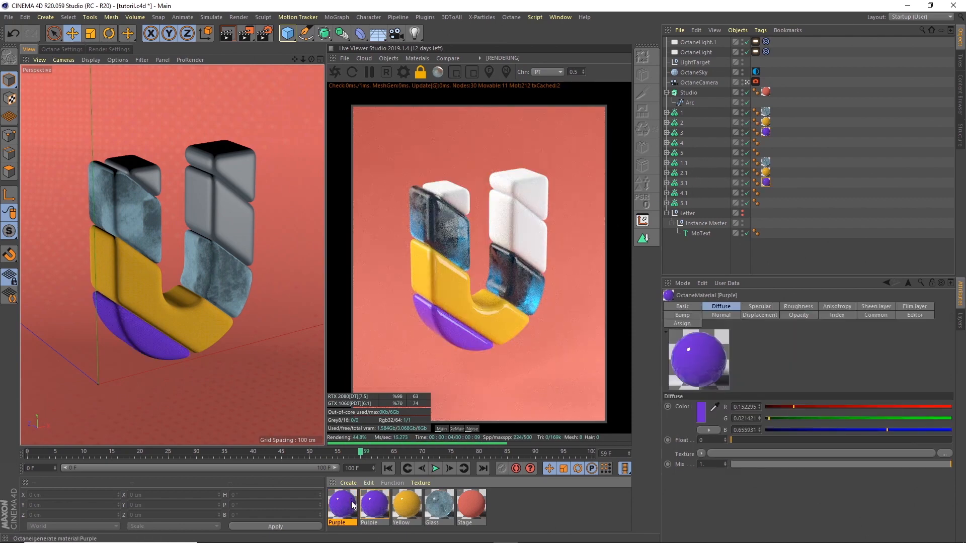
double_click(342, 506)
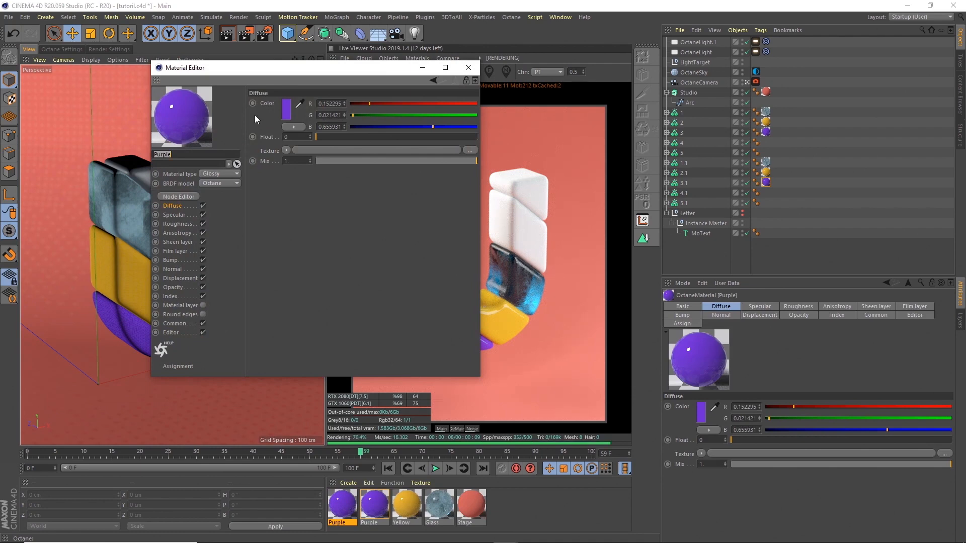
type("Green")
key("Return")
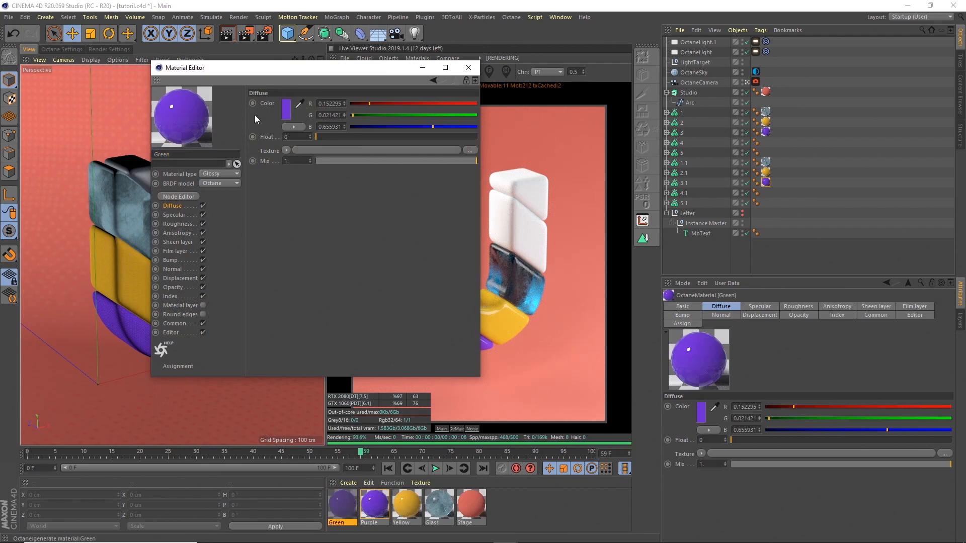
Step: Set Green's diffuse hue to 163° and apply it to objects 4 and 4.1
left_click(290, 110)
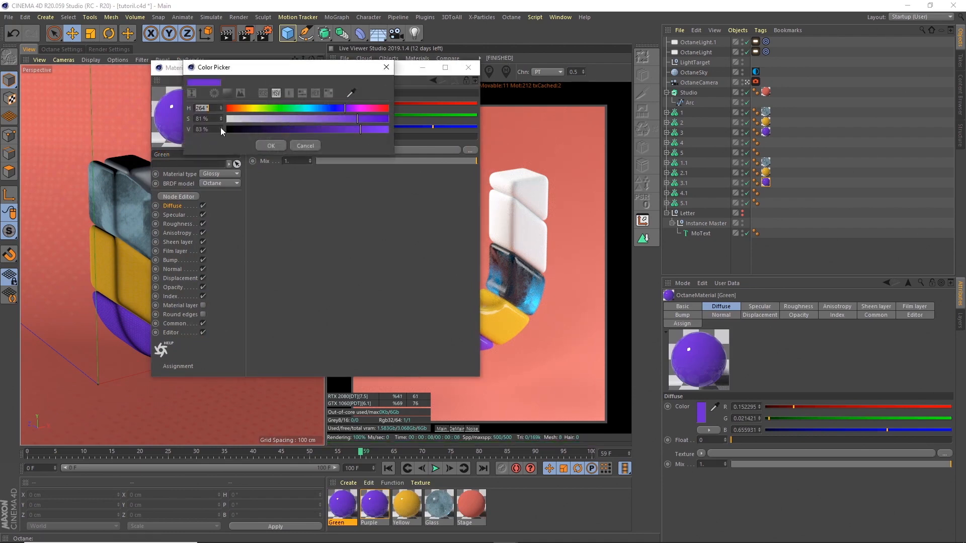
type("163")
key("Tab")
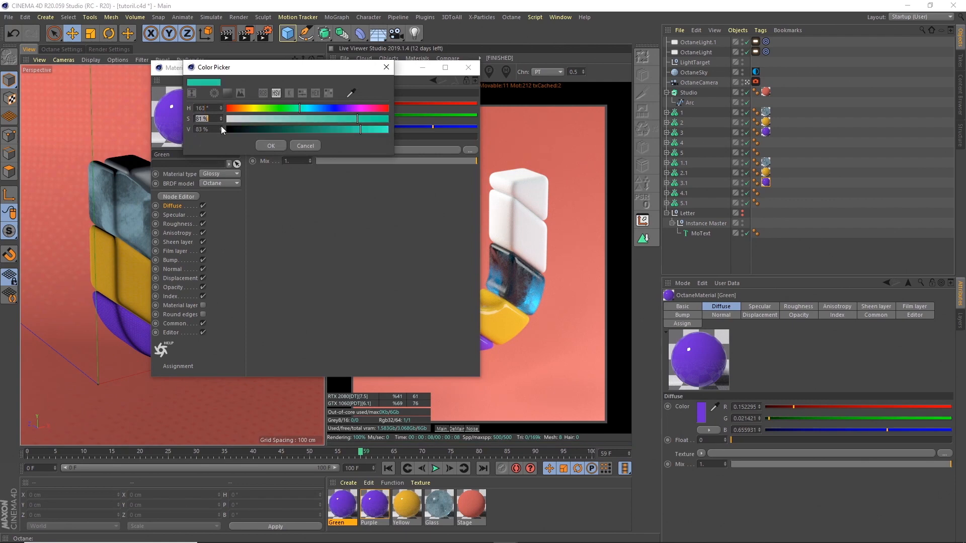
left_click(270, 145)
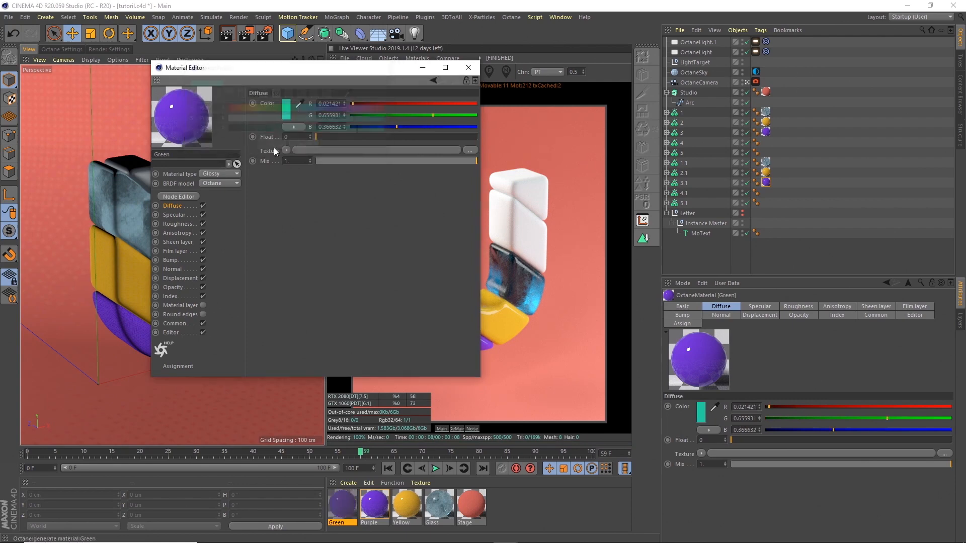
left_click(469, 68)
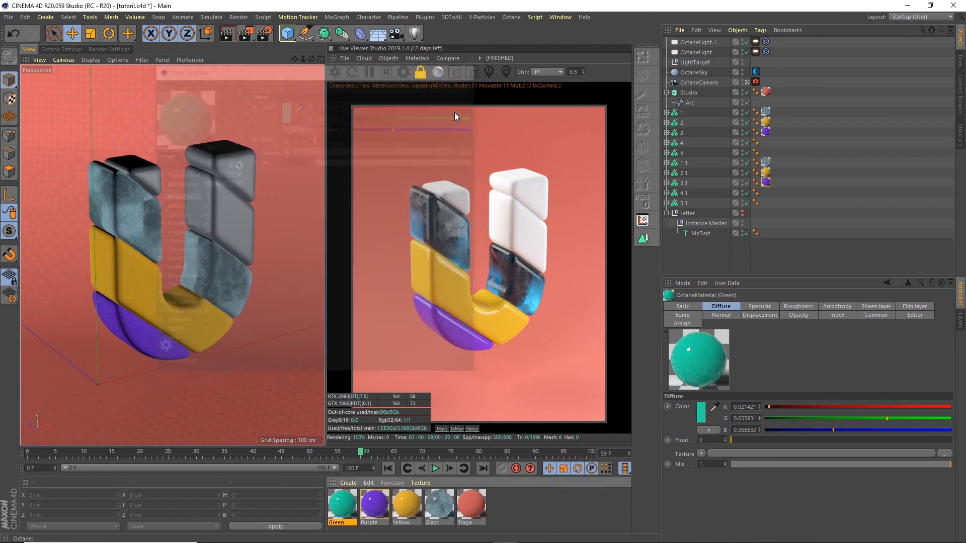
left_click_drag(692, 147, 691, 147)
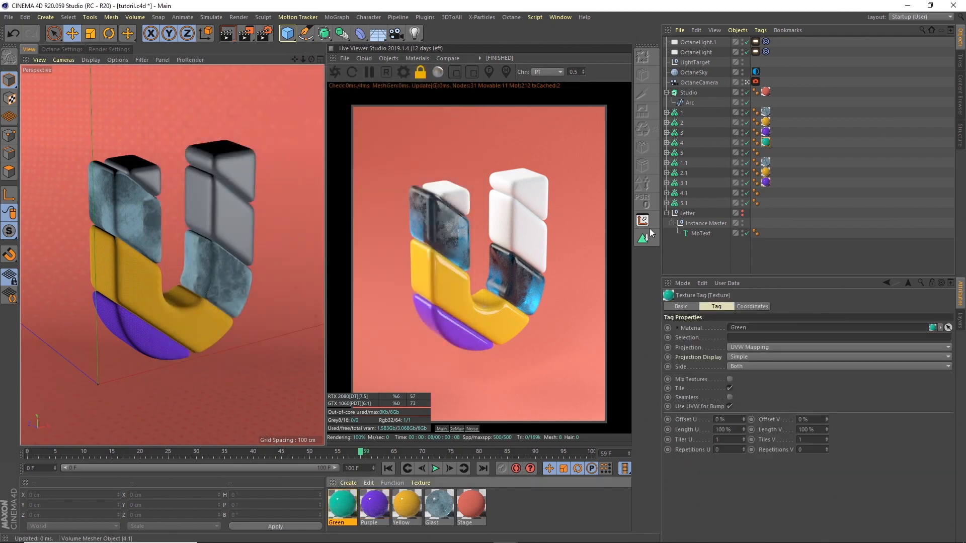
left_click_drag(346, 511, 687, 192)
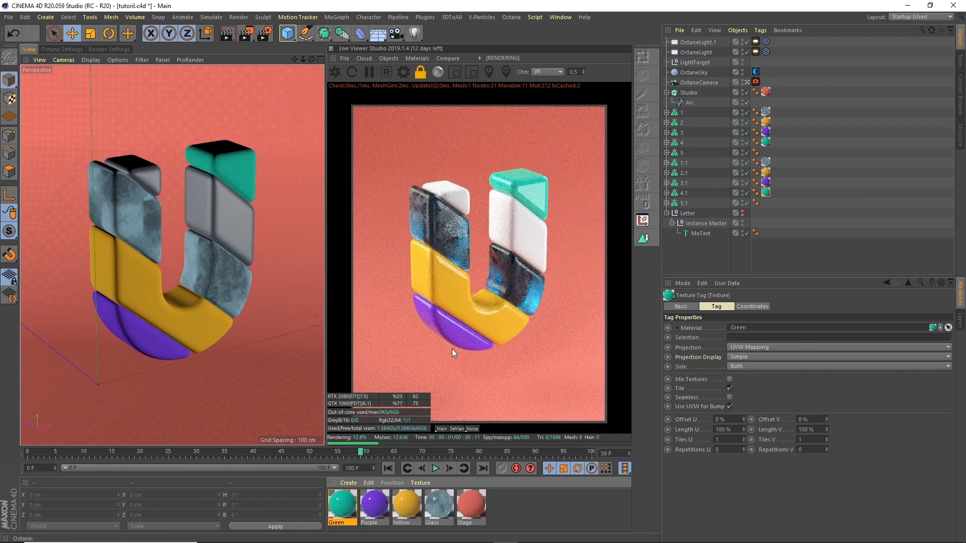
Step: Duplicate the Green material and rename the copy Light blue
left_click(345, 504)
key("ctrl+c")
key("ctrl+v")
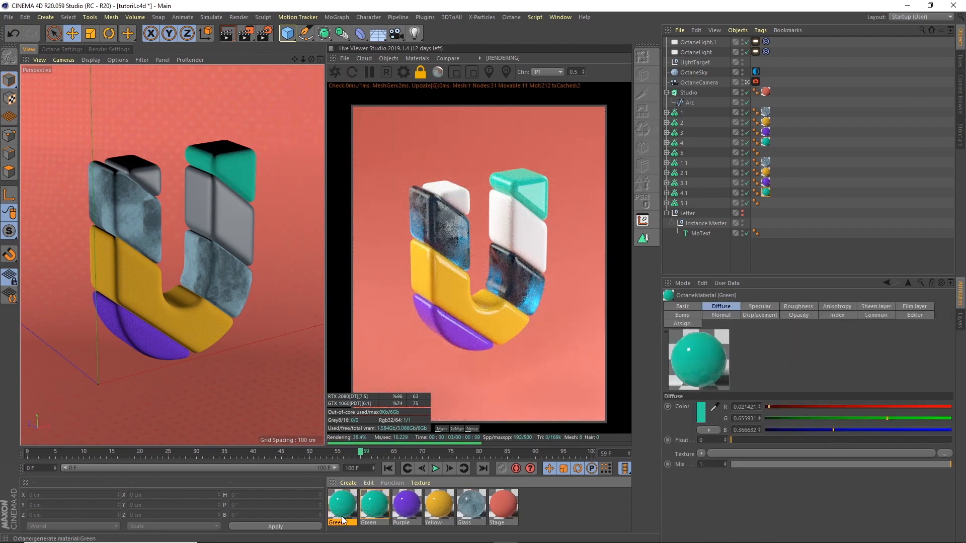
double_click(346, 504)
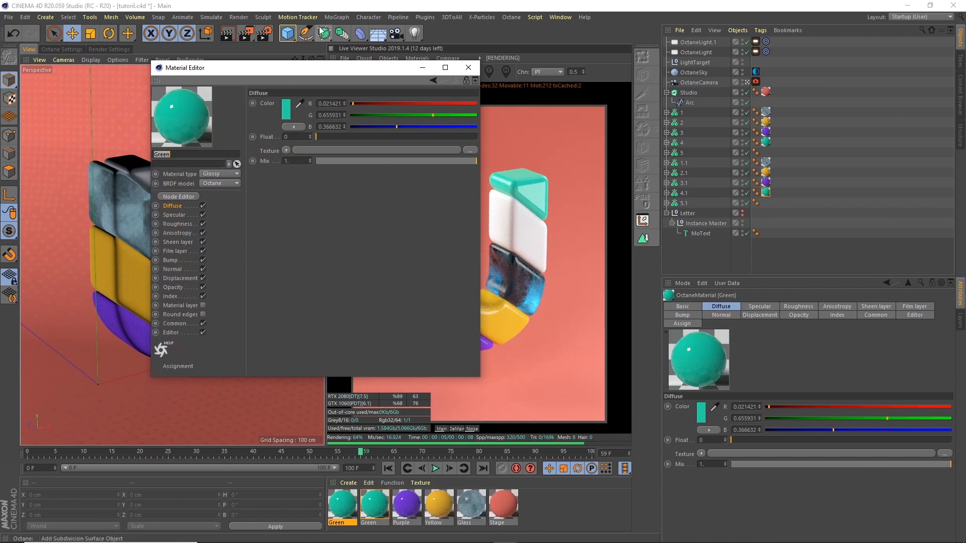
type("Light blue")
key("Return")
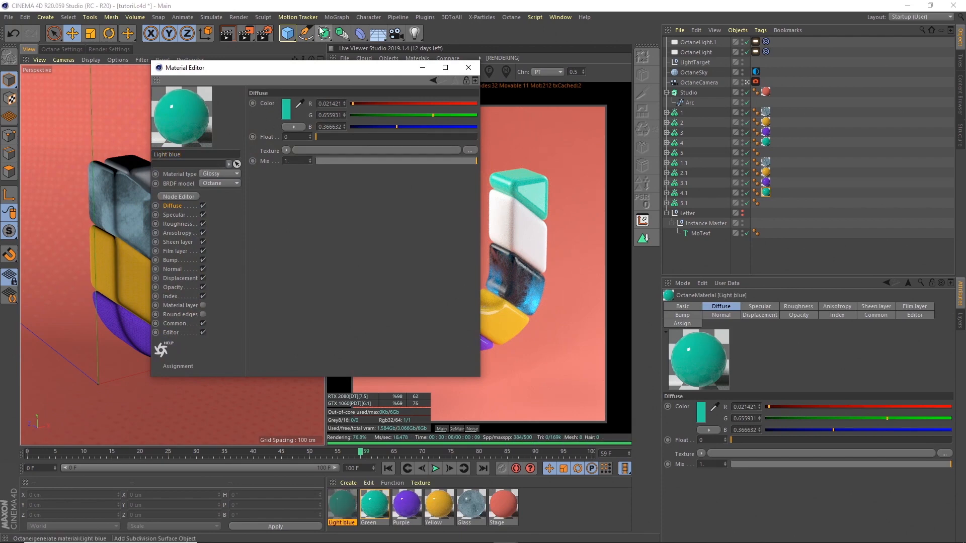
Step: Set Light blue's diffuse colour to HSV 199/66/89 and apply it to object 5
left_click(286, 109)
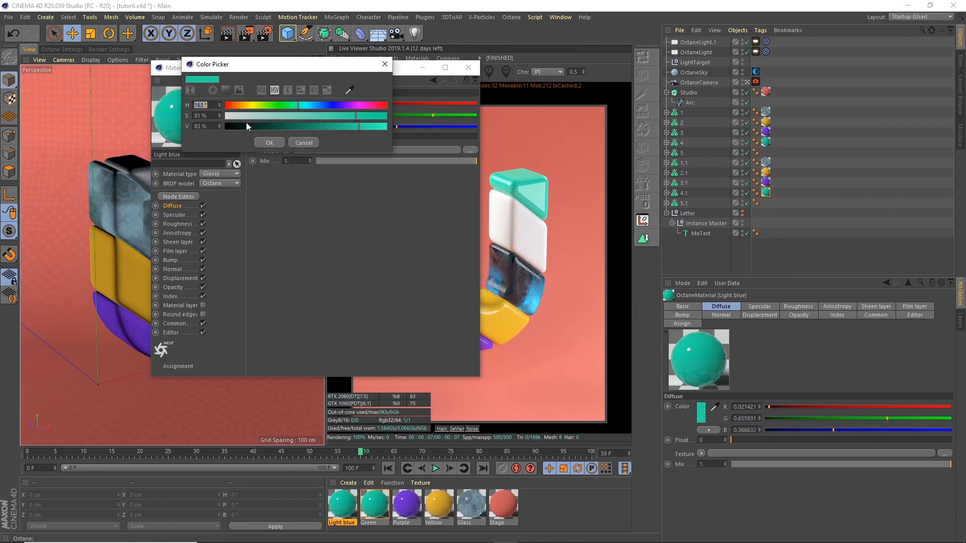
type("199")
key("Tab")
type("66")
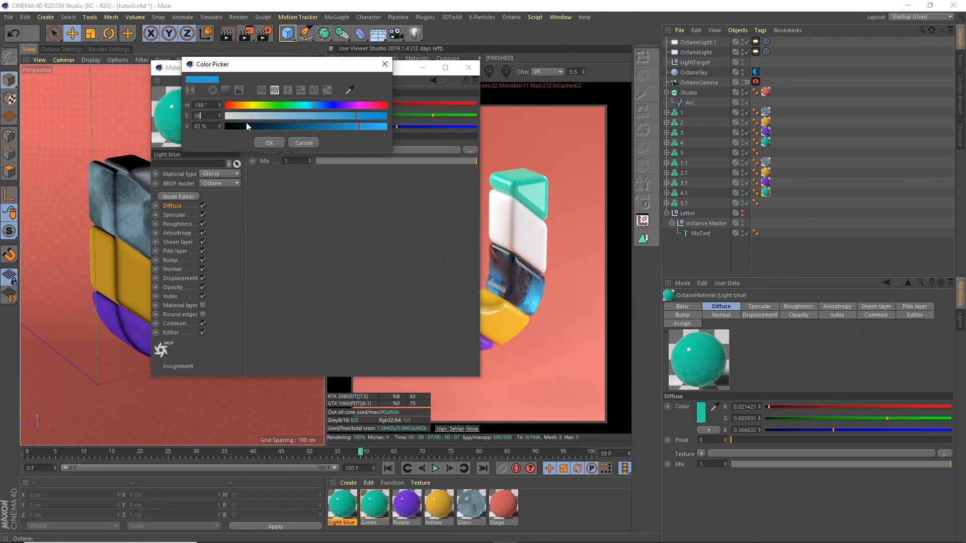
key("Tab")
type("89")
key("Tab")
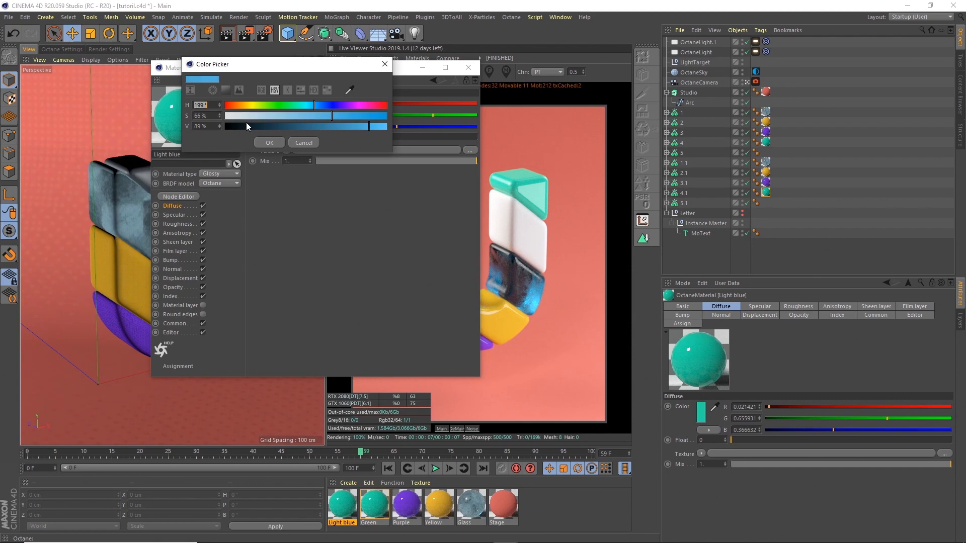
left_click(276, 142)
left_click(465, 72)
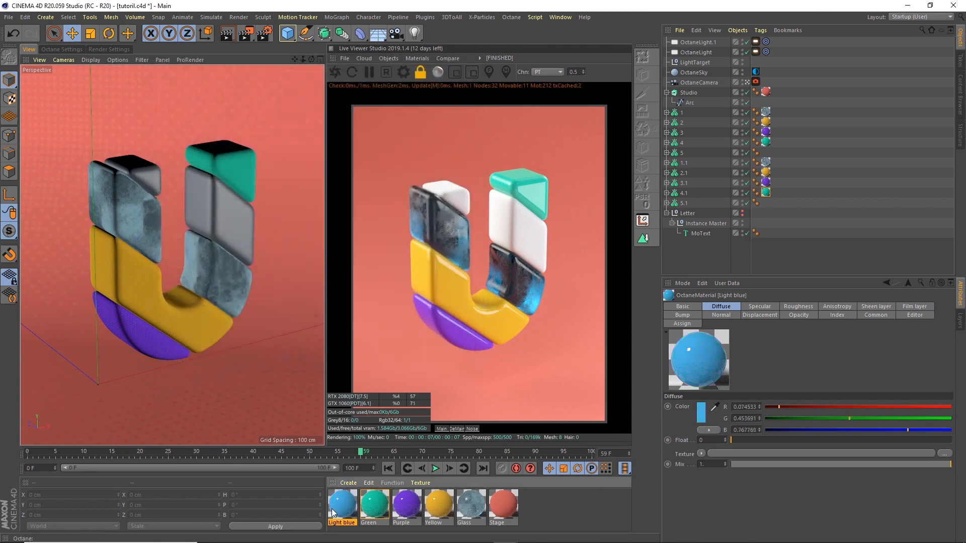
left_click_drag(336, 511, 763, 202)
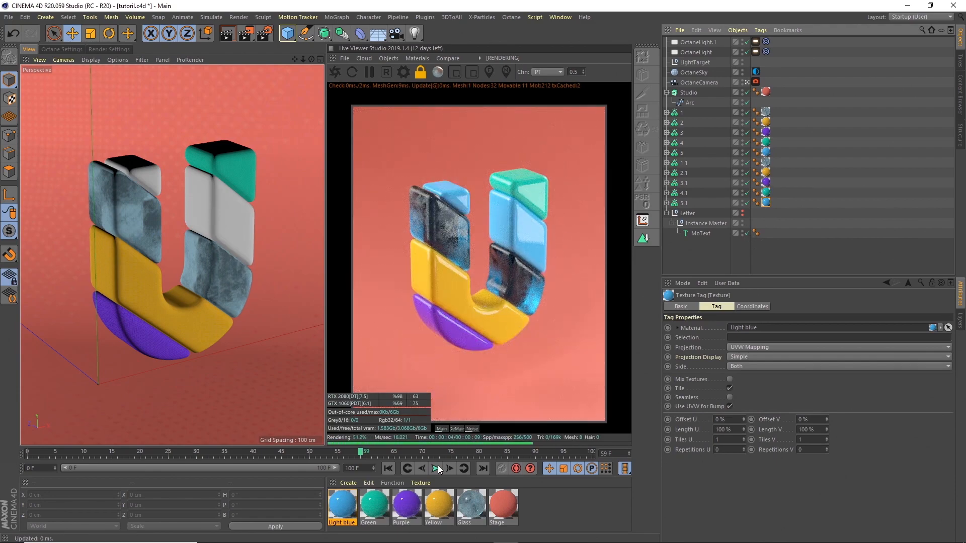
Step: Tune the Glass material's roughness: texture power about 0.17, float 0.1, mix about 0.57
left_click(473, 503)
double_click(473, 503)
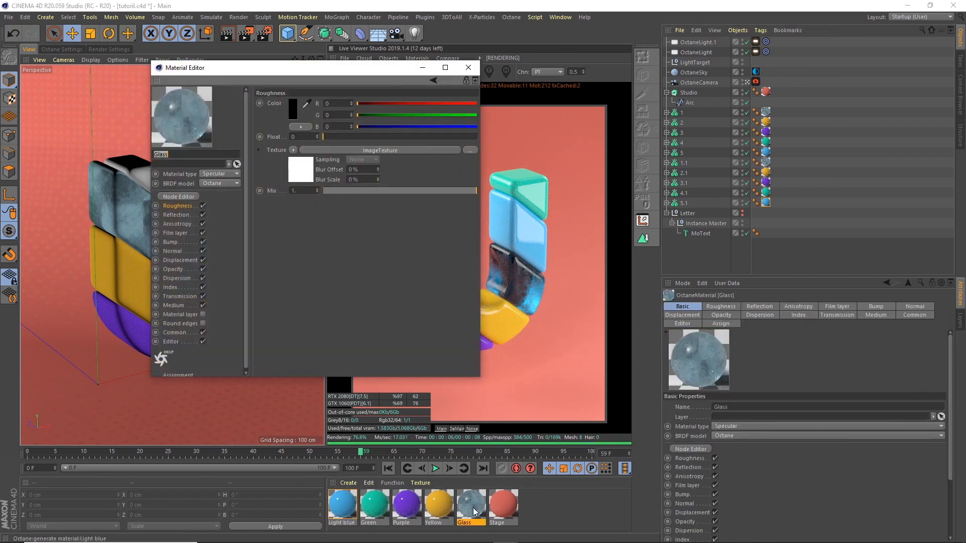
left_click_drag(345, 67, 820, 109)
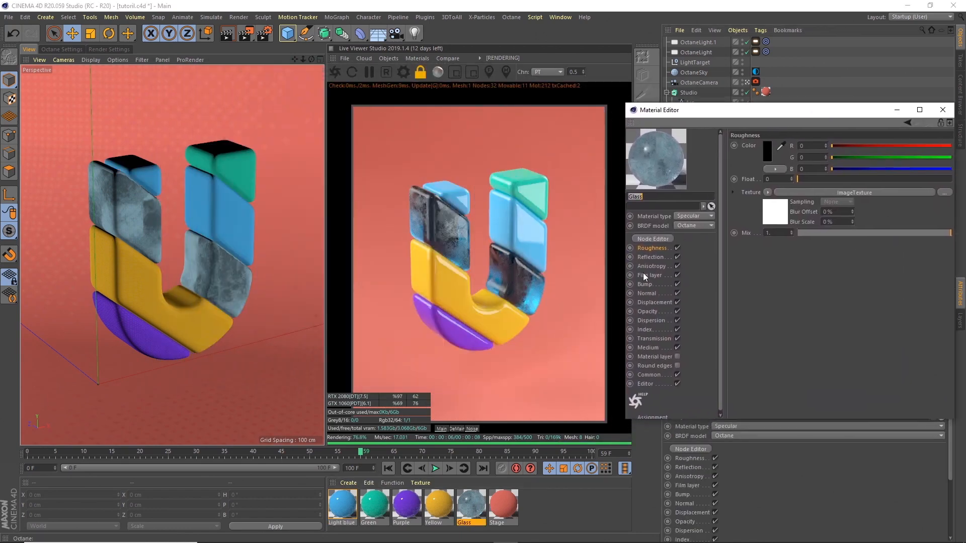
left_click(778, 220)
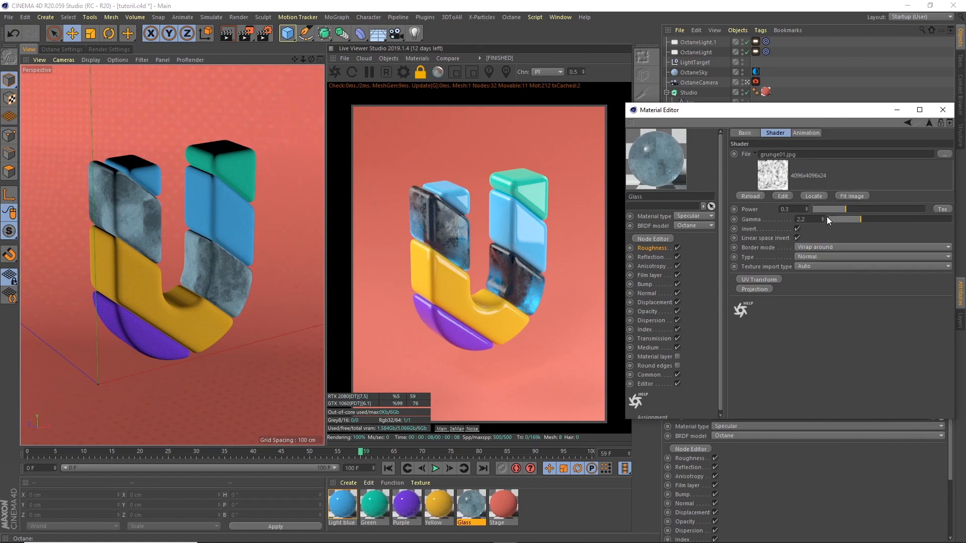
mouse_move(842, 208)
left_mouse_down()
mouse_move(831, 209)
mouse_move(847, 209)
left_mouse_up()
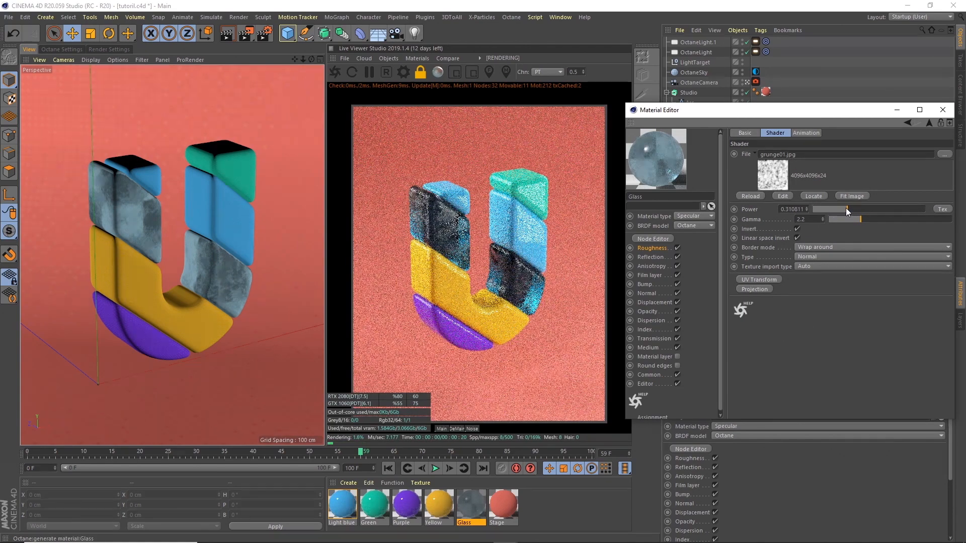
left_click(653, 247)
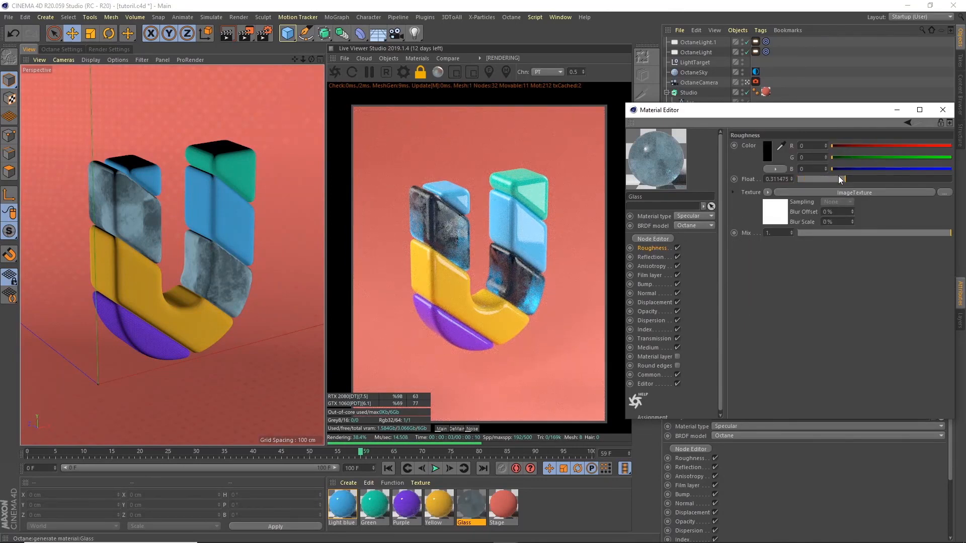
left_click_drag(838, 177, 786, 180)
double_click(768, 179)
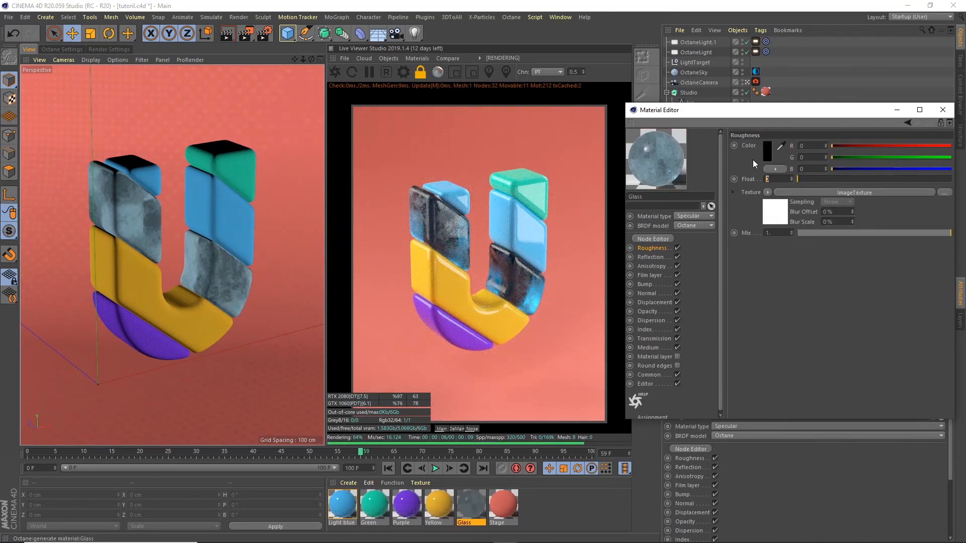
type("0.1")
key("Return")
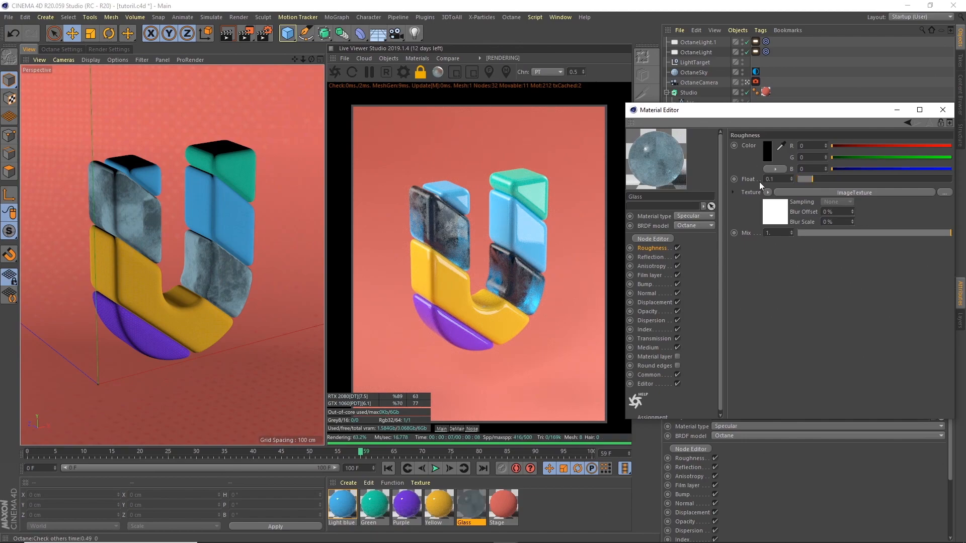
left_click_drag(928, 231, 900, 225)
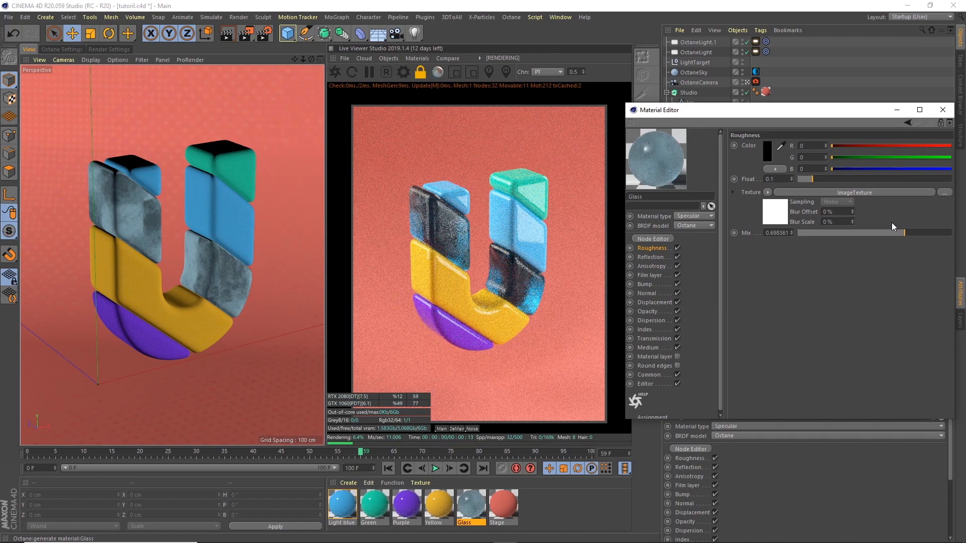
left_click(887, 232)
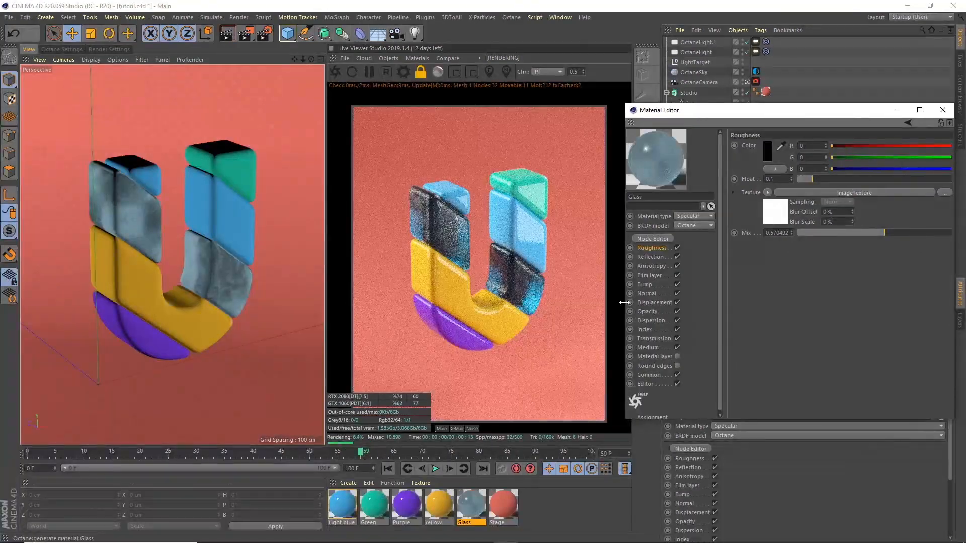
Step: Lower the Glass medium density to about 4.64 and close the editor
left_click(649, 349)
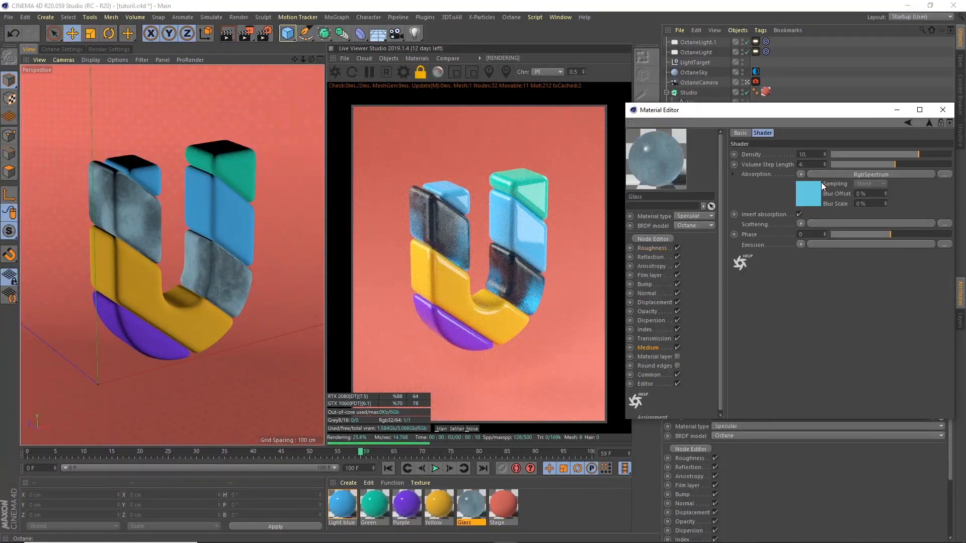
mouse_move(904, 153)
left_mouse_down()
mouse_move(892, 152)
mouse_move(913, 153)
left_mouse_up()
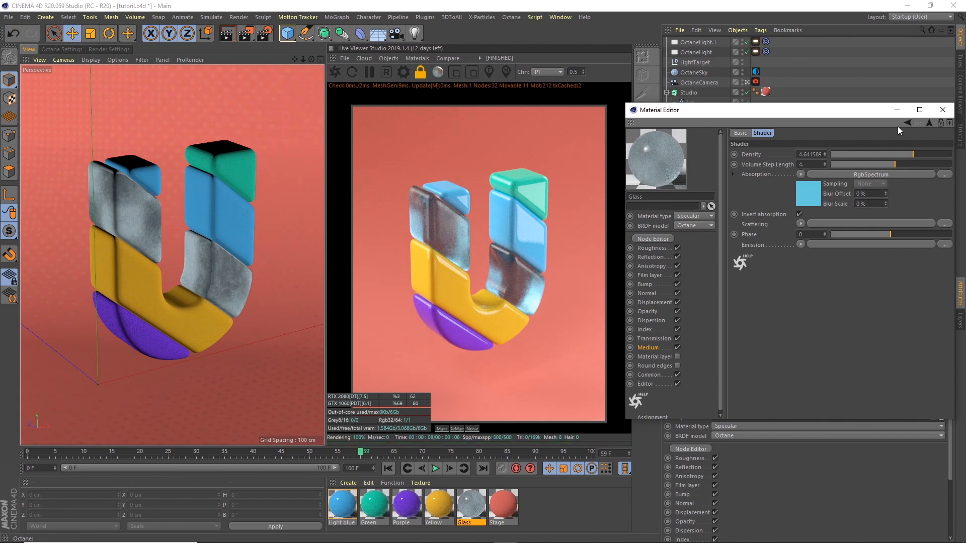
left_click(943, 109)
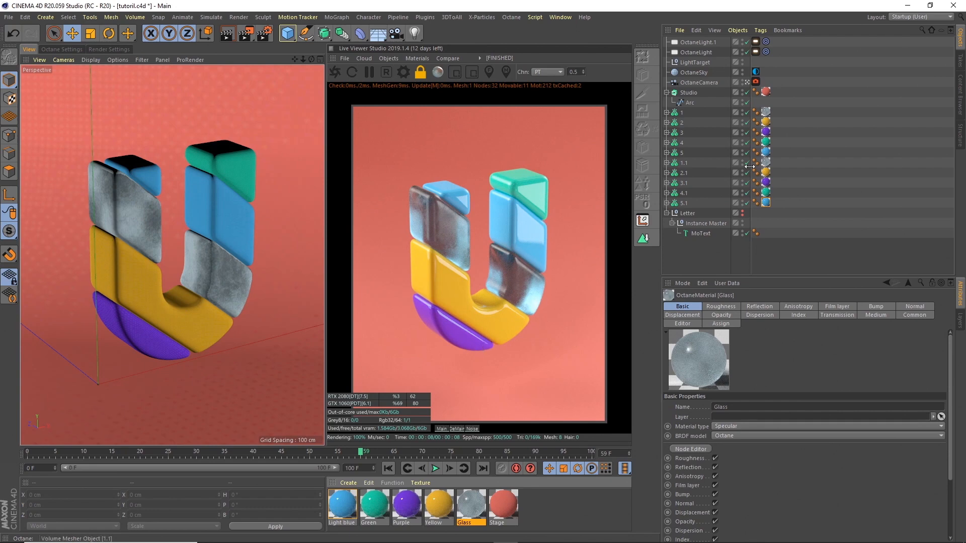
Step: Set all ten slice texture tags to Cubic projection, then open the Yellow material
left_click(766, 122)
left_click(765, 203, "shift")
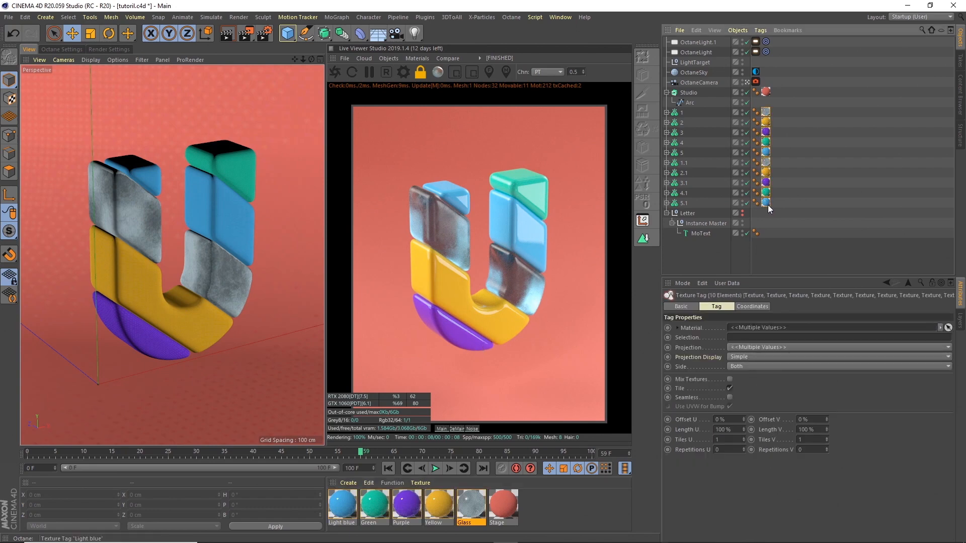
left_click(745, 347)
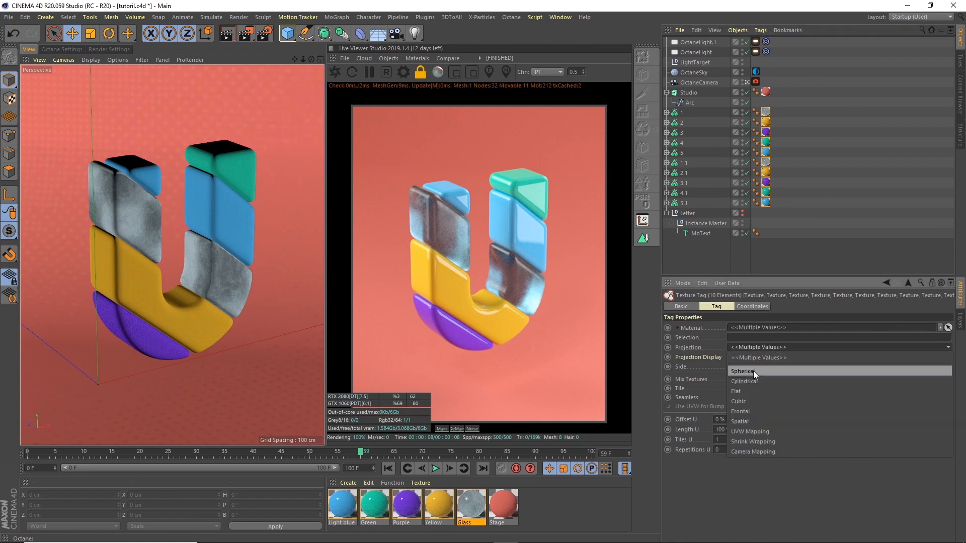
left_click(749, 400)
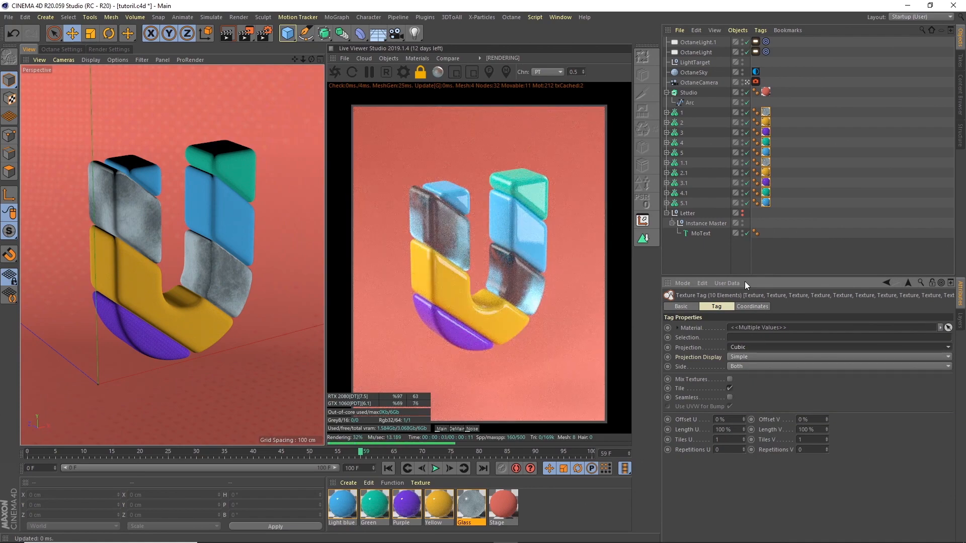
left_click(687, 255)
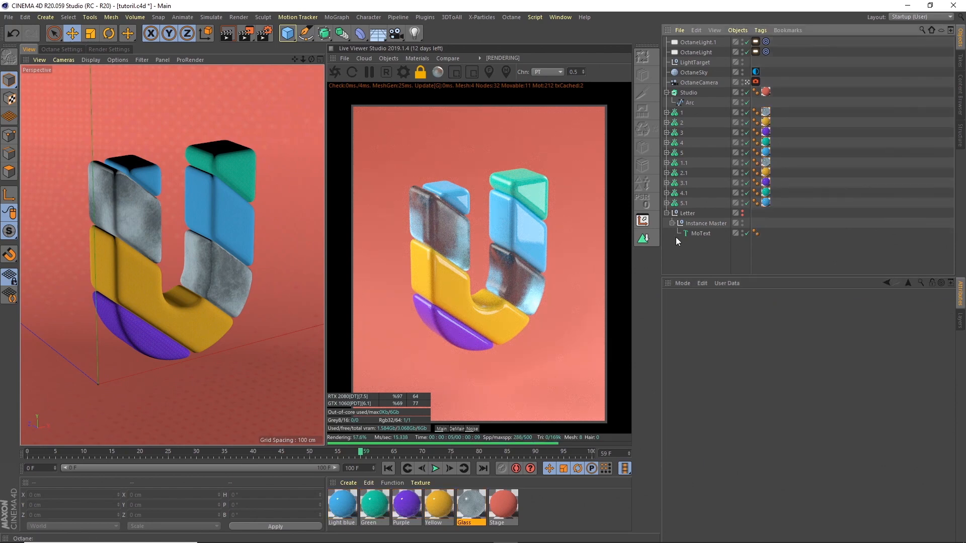
double_click(440, 504)
left_click(195, 200)
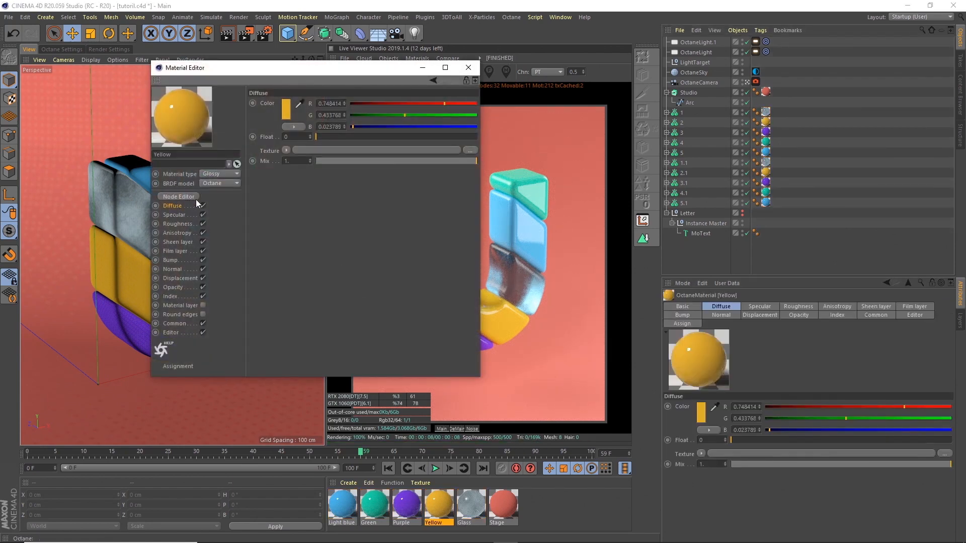
Step: Load smudgepaint.jpg as an image texture driving the Yellow material's roughness
left_click(179, 224)
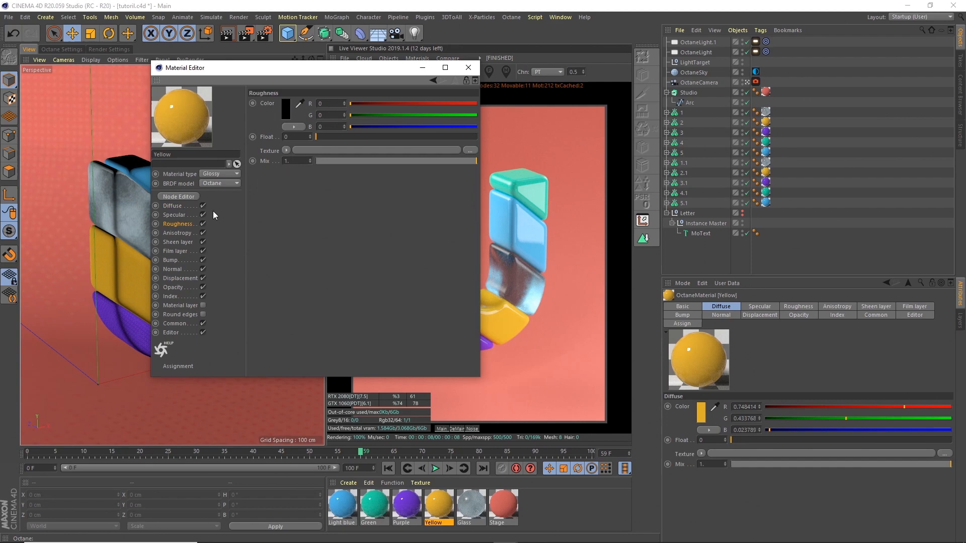
left_click(291, 151)
mouse_move(319, 372)
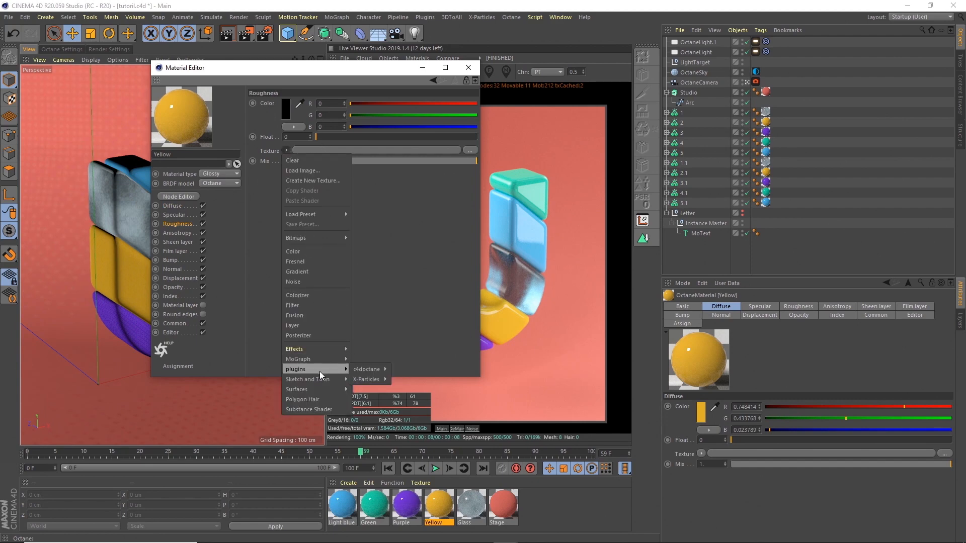
mouse_move(376, 369)
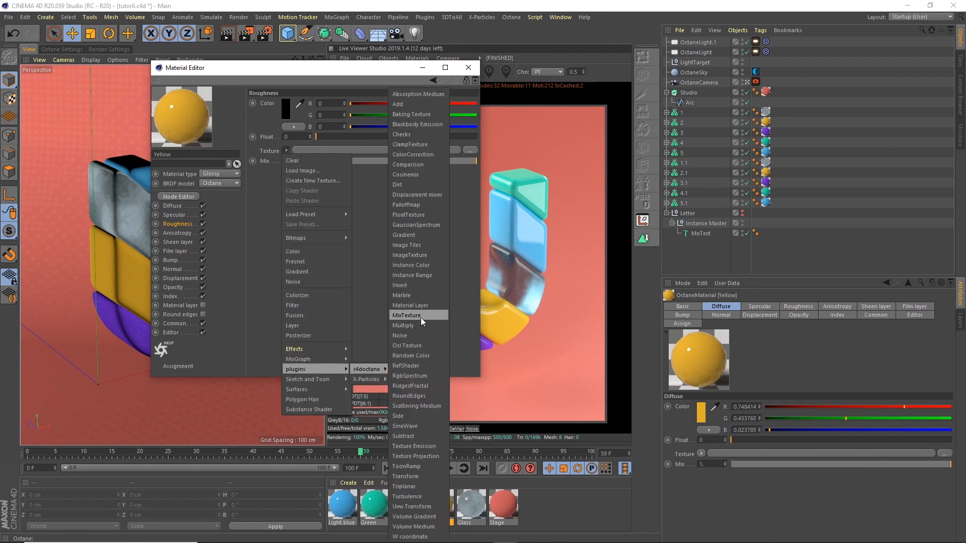
left_click(420, 253)
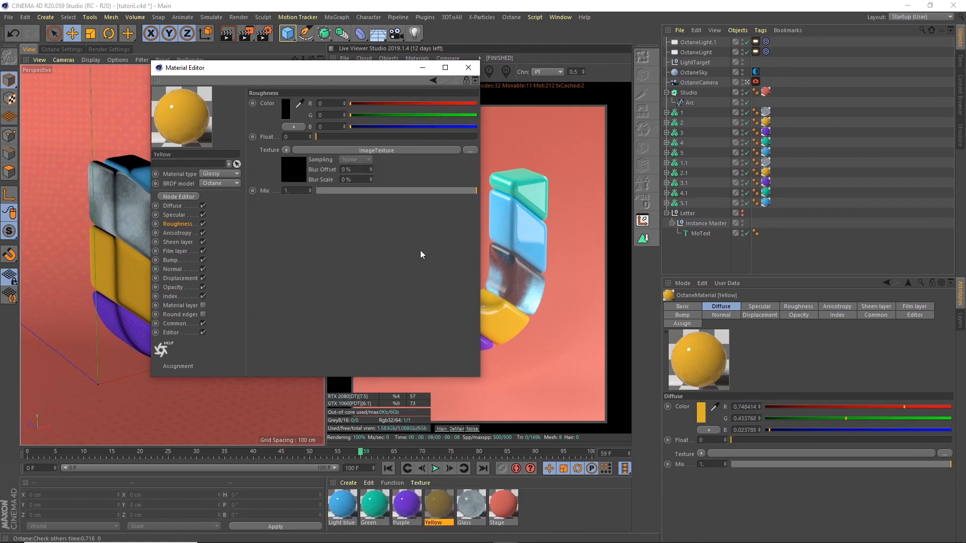
left_click(401, 151)
left_click(468, 113)
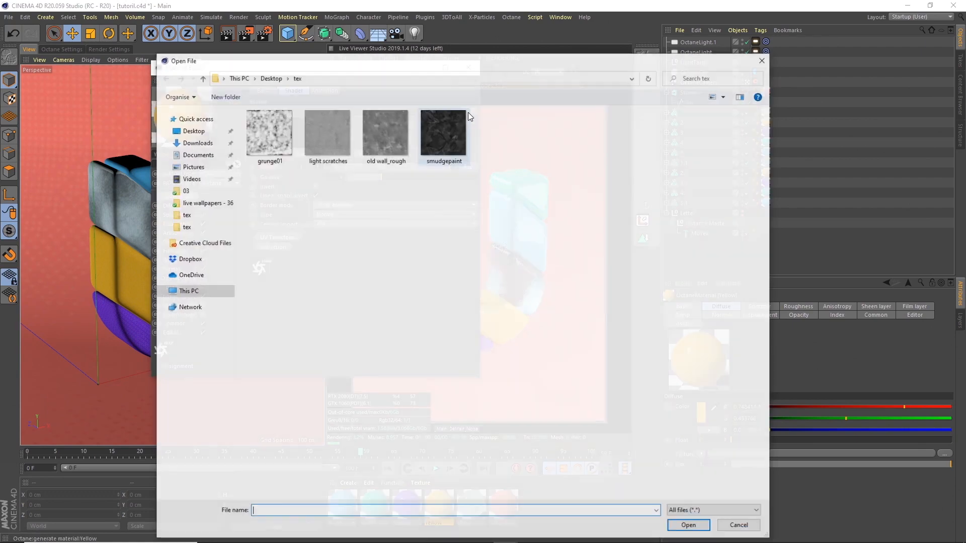
left_click(448, 141)
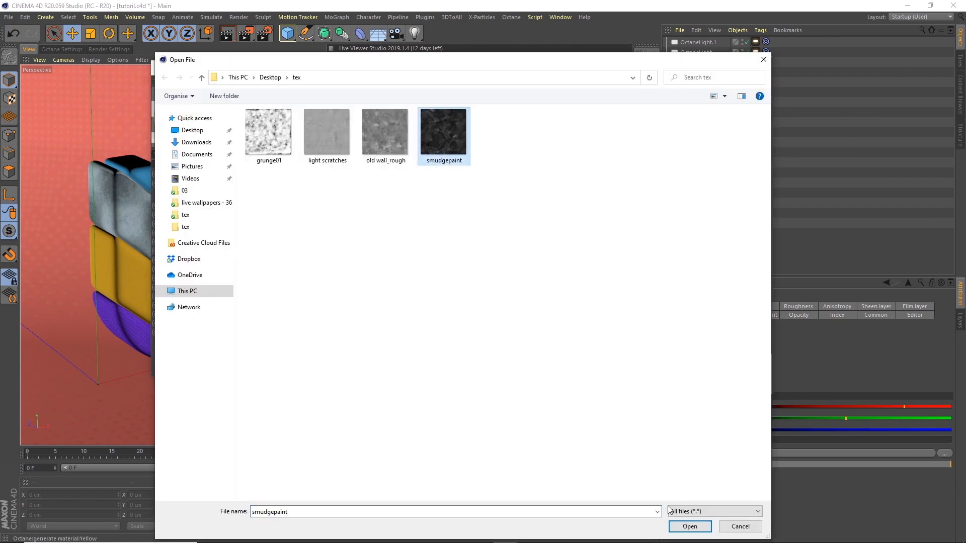
left_click(689, 527)
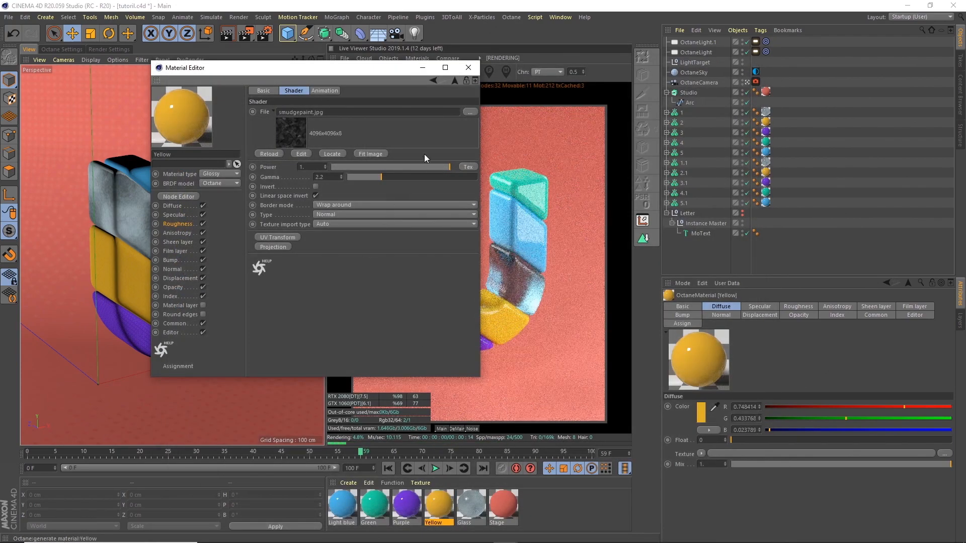
Step: Lower the smudgepaint texture's power to about 0.165 and close the editor
left_click_drag(381, 71, 829, 157)
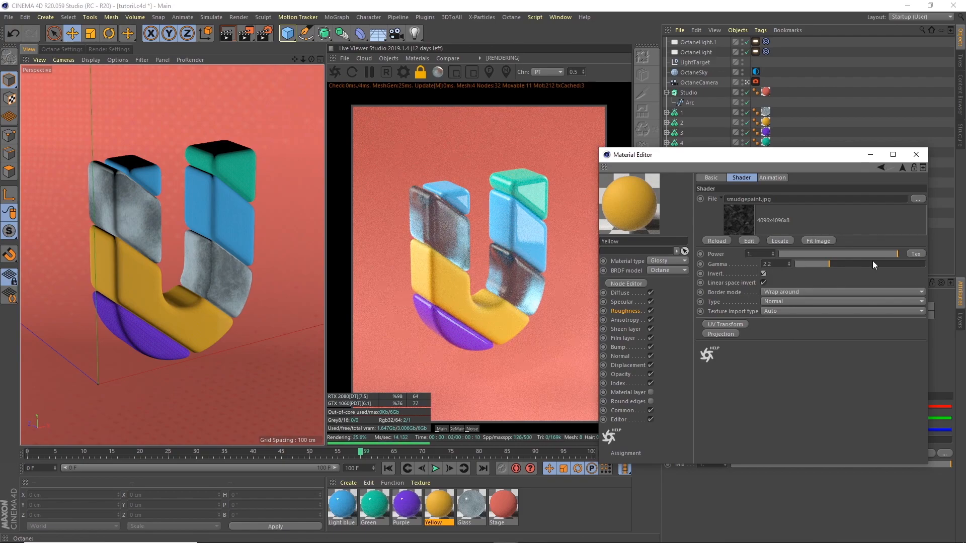
left_click_drag(877, 253, 798, 252)
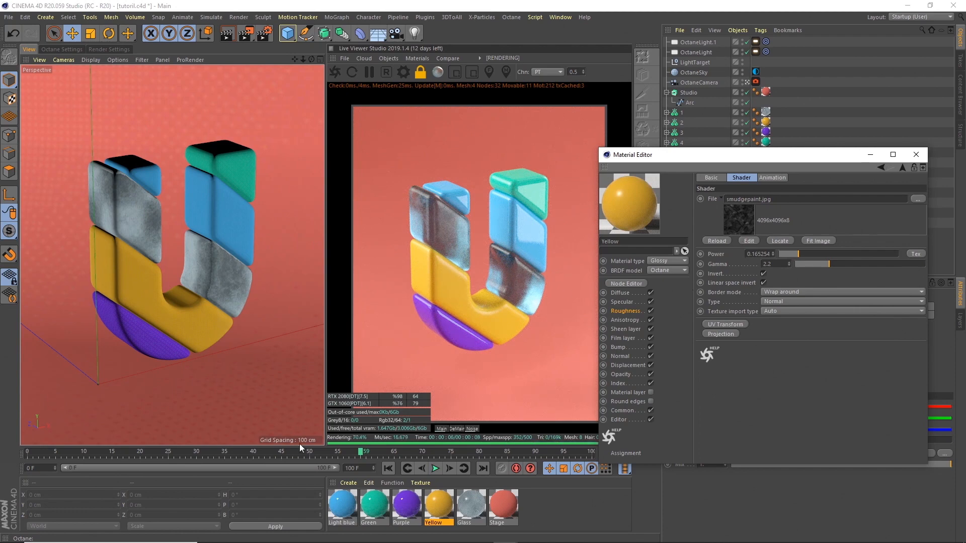
left_click(376, 453)
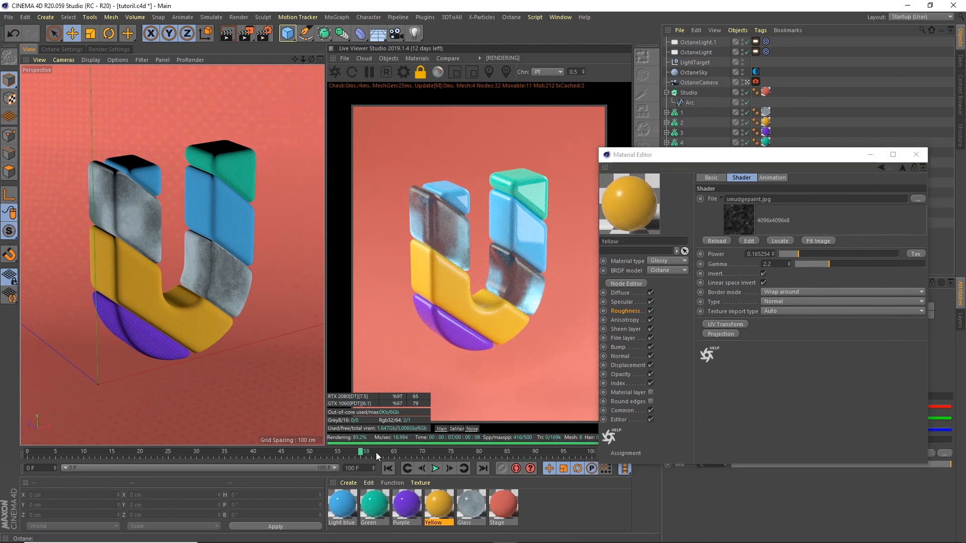
left_click_drag(393, 452, 406, 452)
left_click(405, 453)
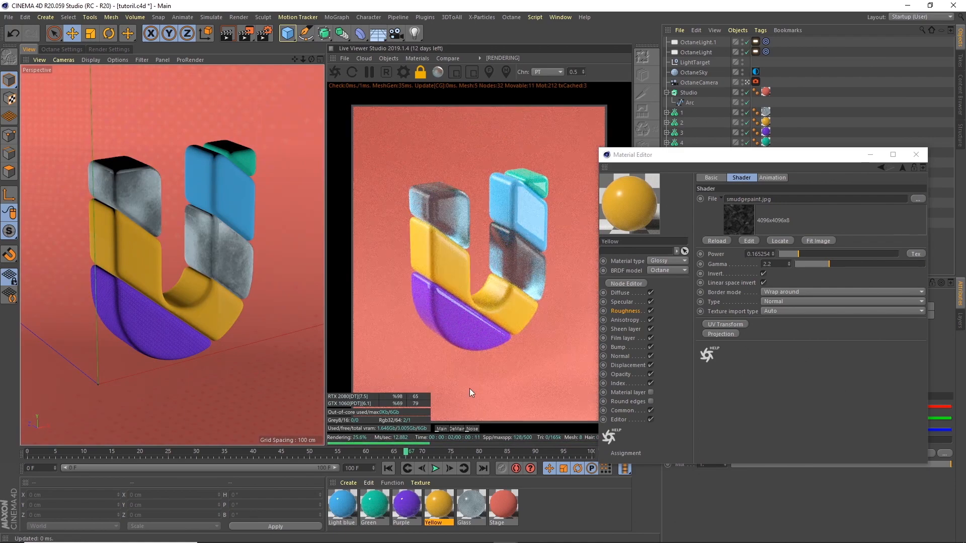
left_click(916, 155)
Step: Load old wall_rough.jpg as an image texture driving the Purple material's roughness
double_click(407, 506)
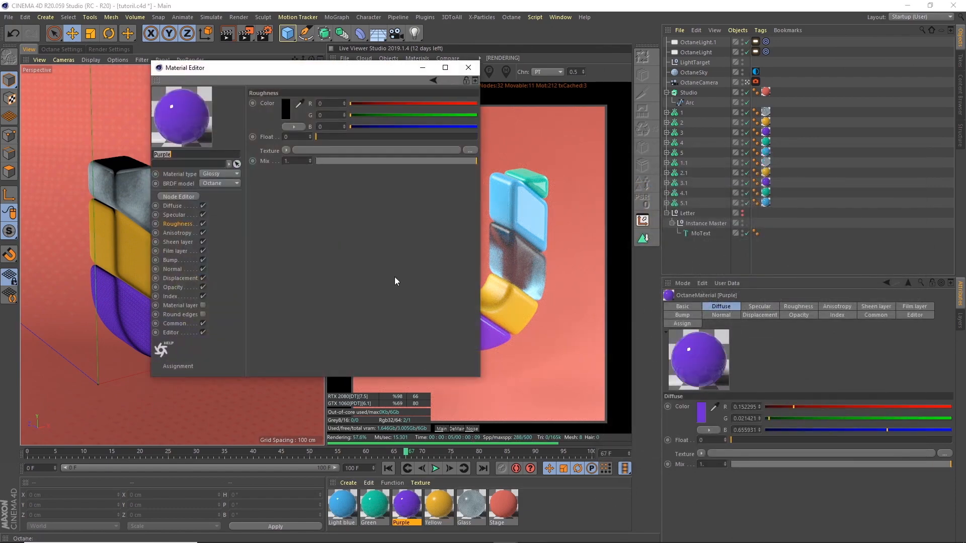
left_click(286, 150)
mouse_move(321, 368)
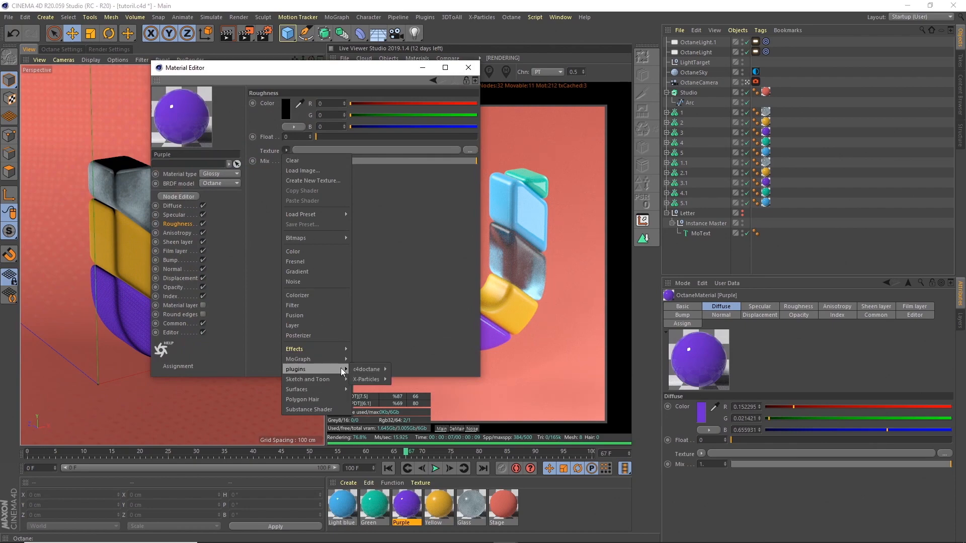
mouse_move(377, 369)
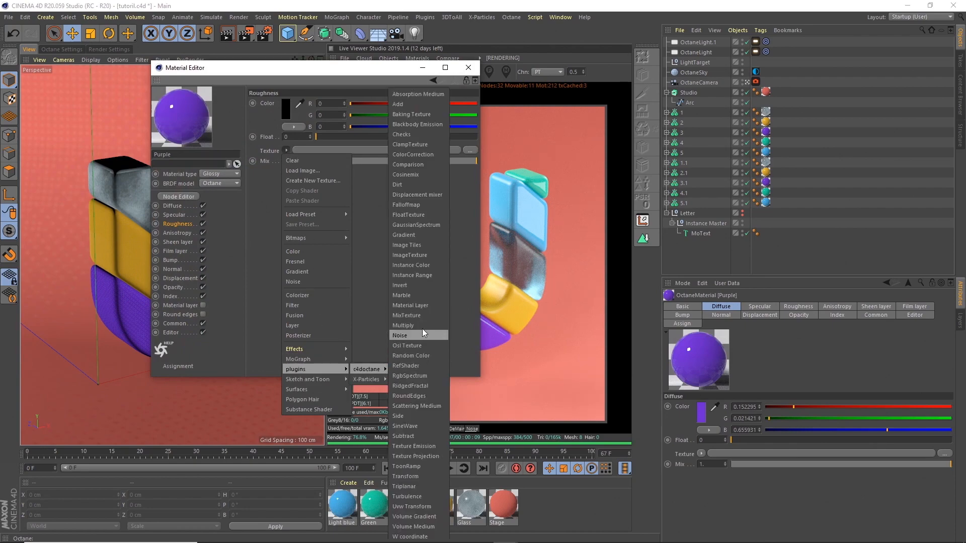
left_click(410, 255)
left_click(300, 171)
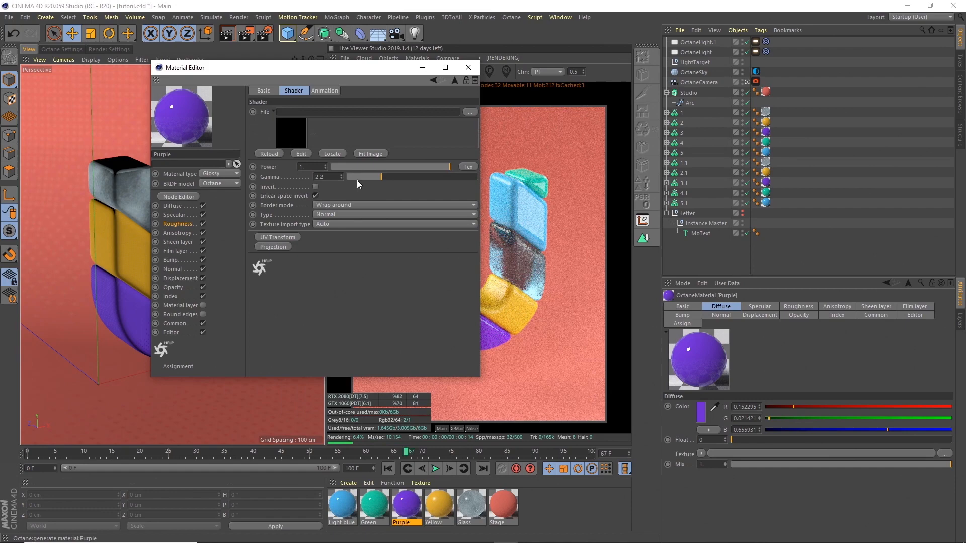
left_click(468, 111)
left_click(388, 137)
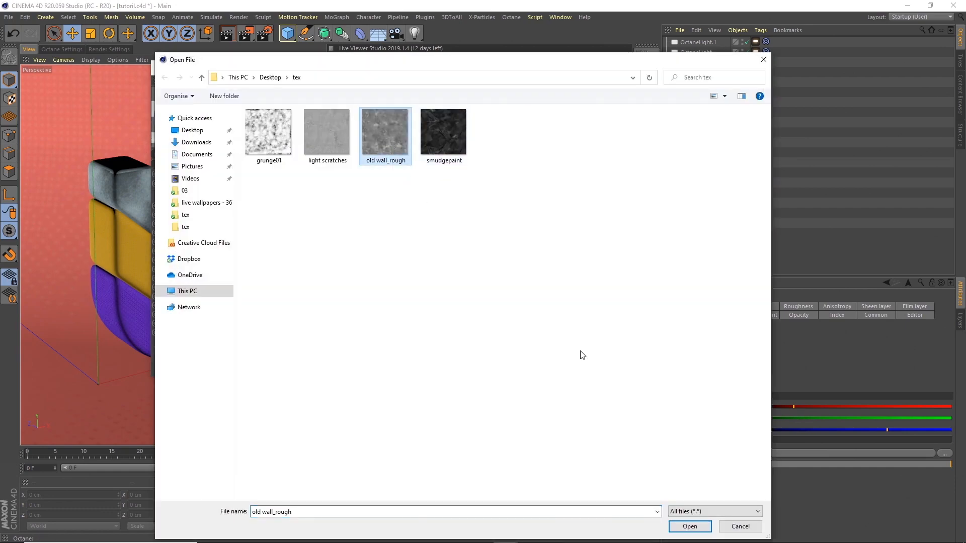
left_click(690, 527)
left_click_drag(387, 75, 858, 174)
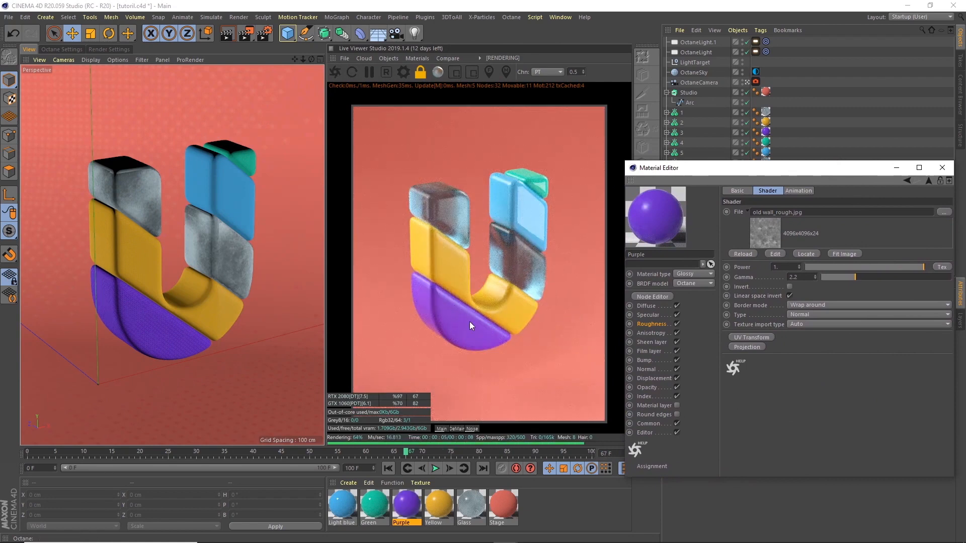
left_click_drag(755, 173, 734, 169)
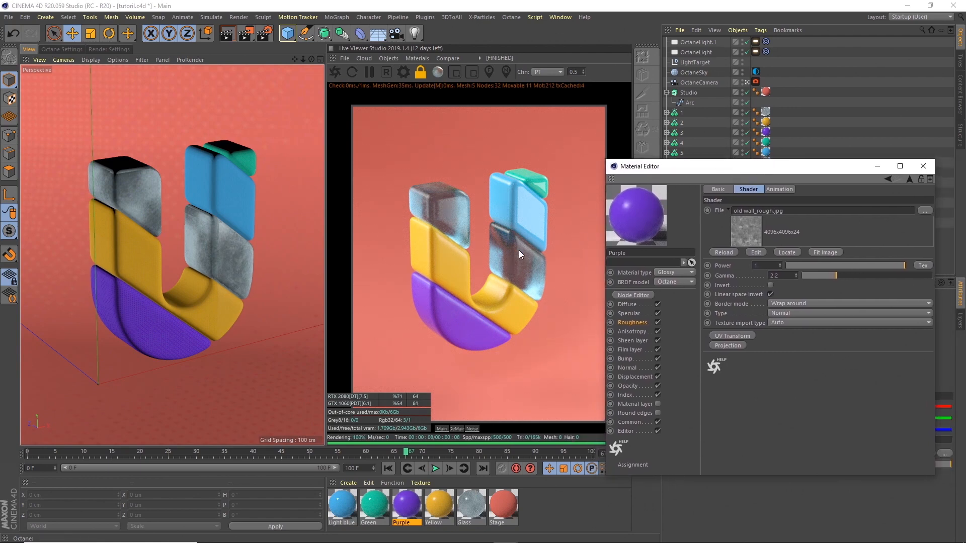
Step: Raise the Green material's roughness float to about 0.141
left_click(375, 507)
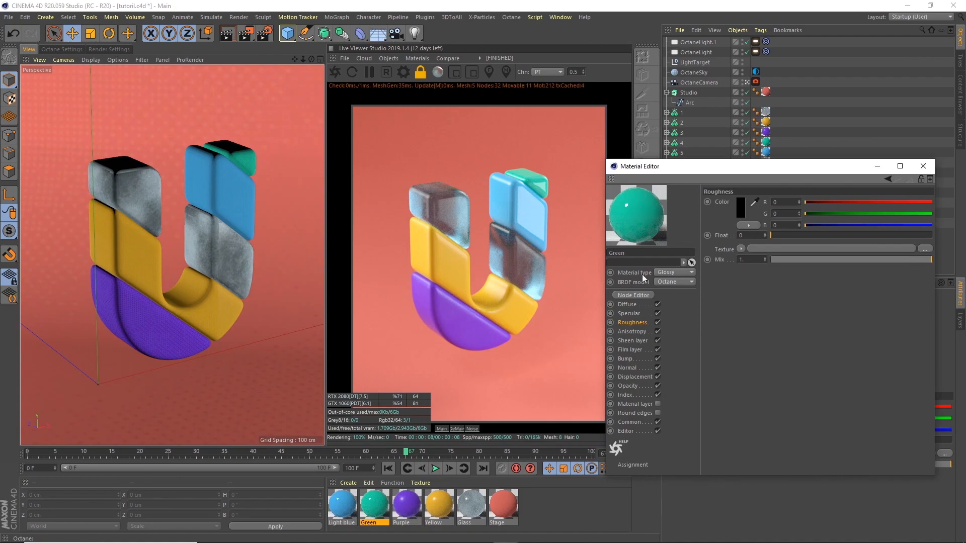
left_click(774, 235)
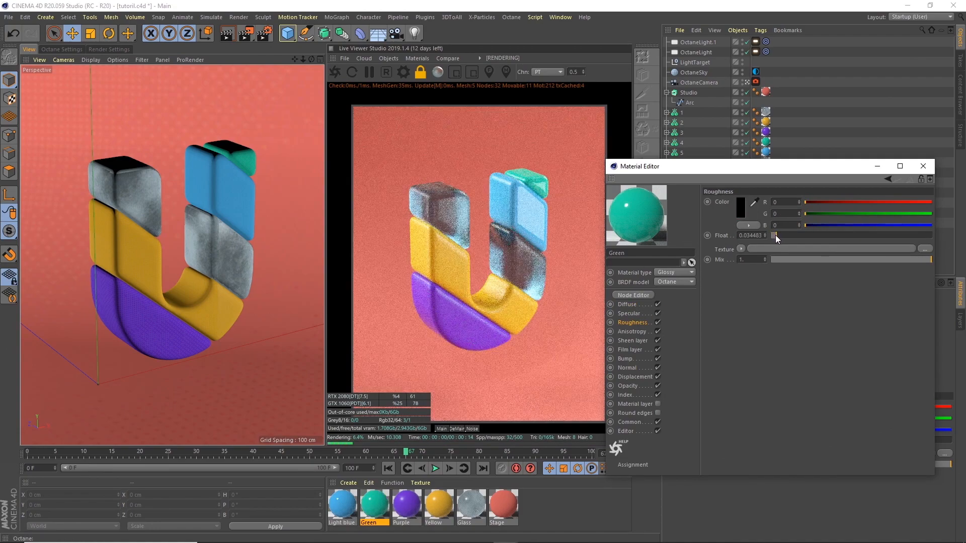
left_click_drag(775, 235, 781, 234)
left_click_drag(782, 237, 793, 235)
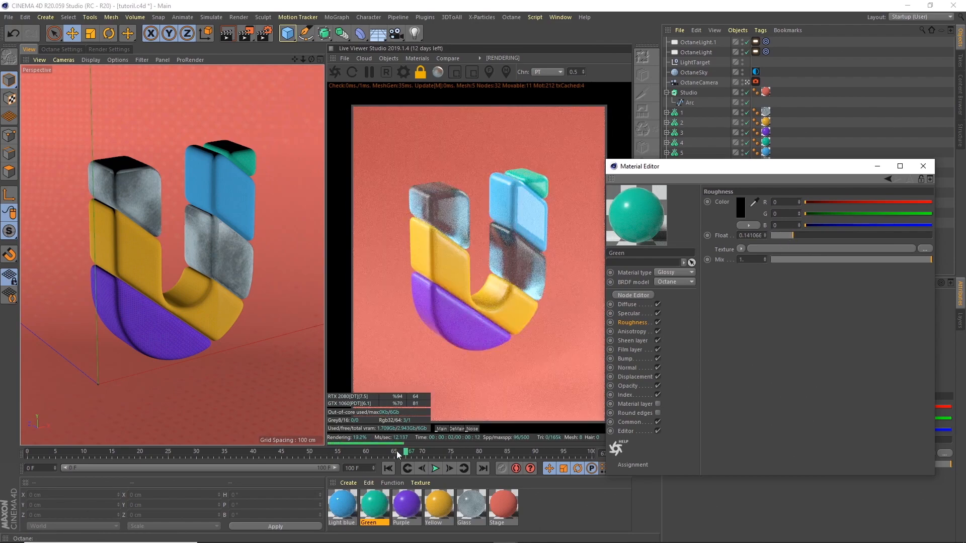
left_click_drag(301, 452, 259, 451)
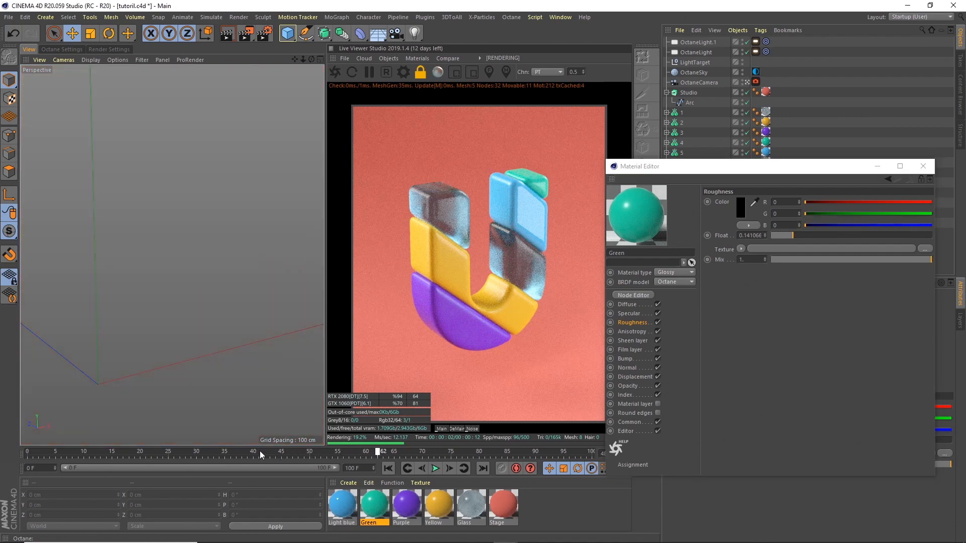
left_click(227, 451)
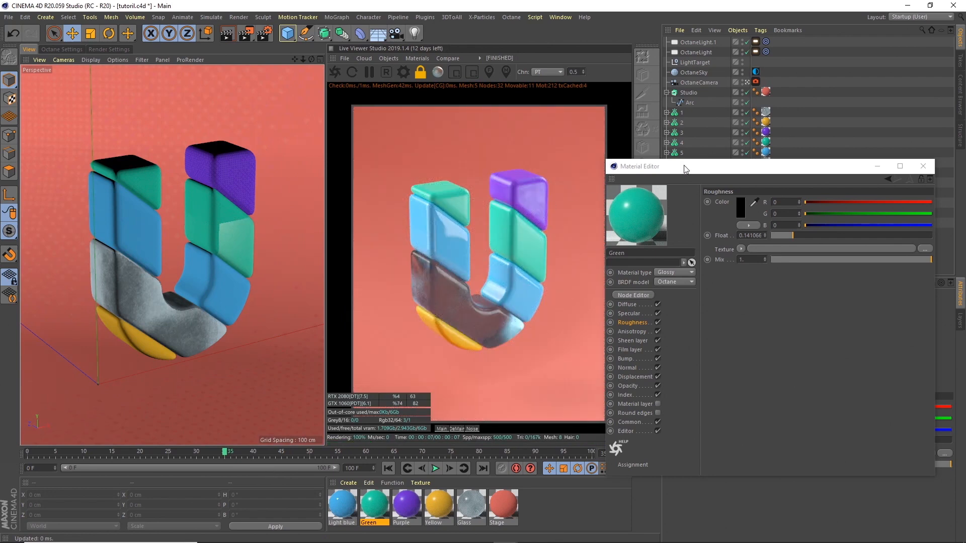
left_click_drag(684, 169, 833, 138)
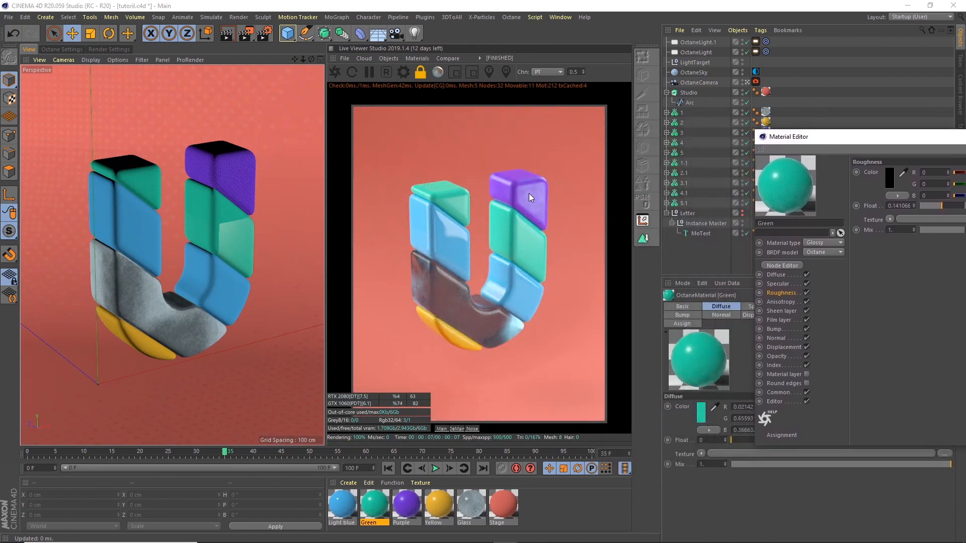
Step: Open the Purple material's node editor and arrange its material and ImageTexture nodes
left_click(406, 504)
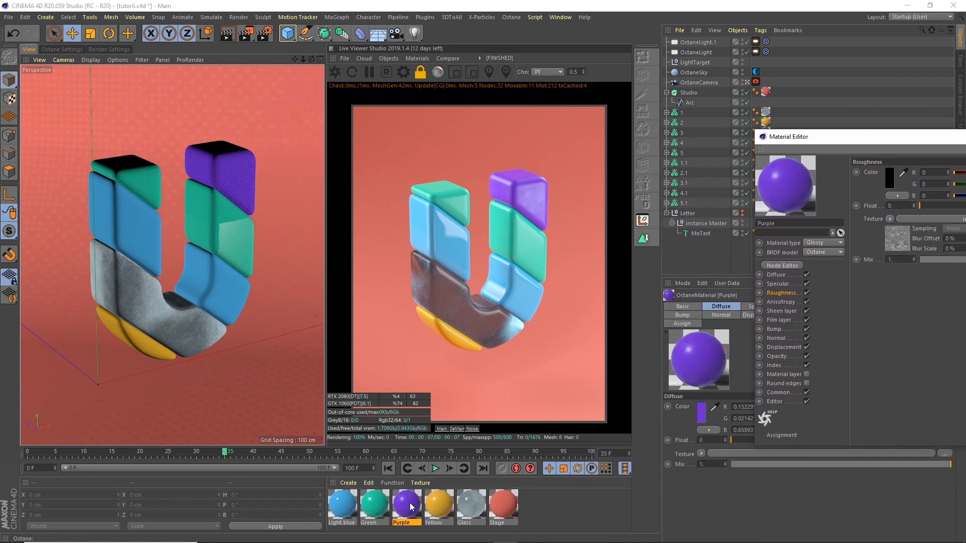
left_click_drag(871, 140, 718, 120)
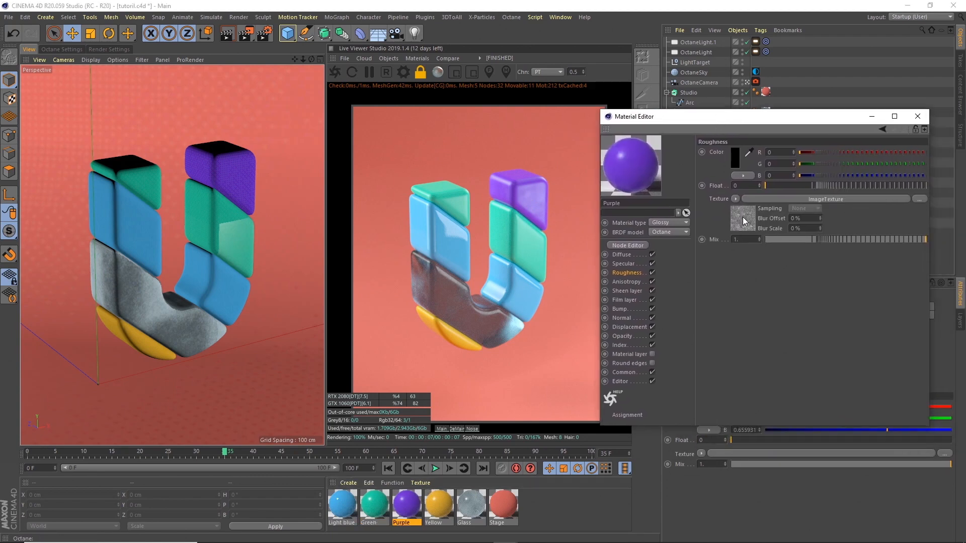
left_click(743, 216)
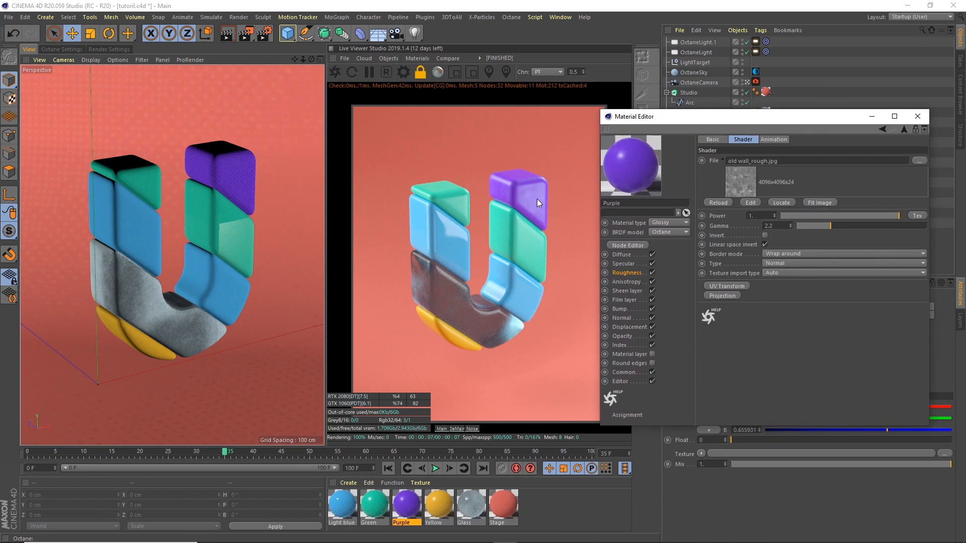
left_click(628, 245)
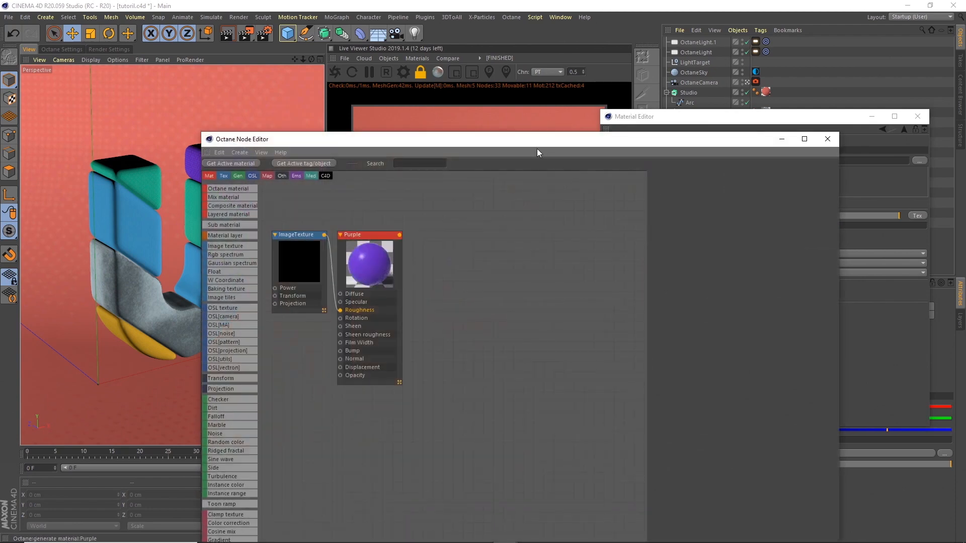
left_click_drag(505, 136, 576, 123)
left_click_drag(441, 219, 666, 183)
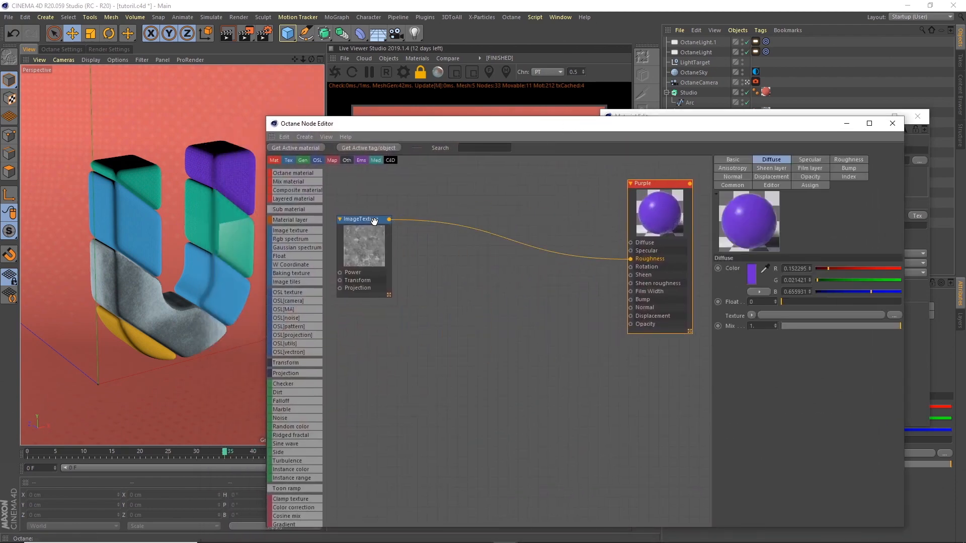
left_click_drag(377, 220, 520, 223)
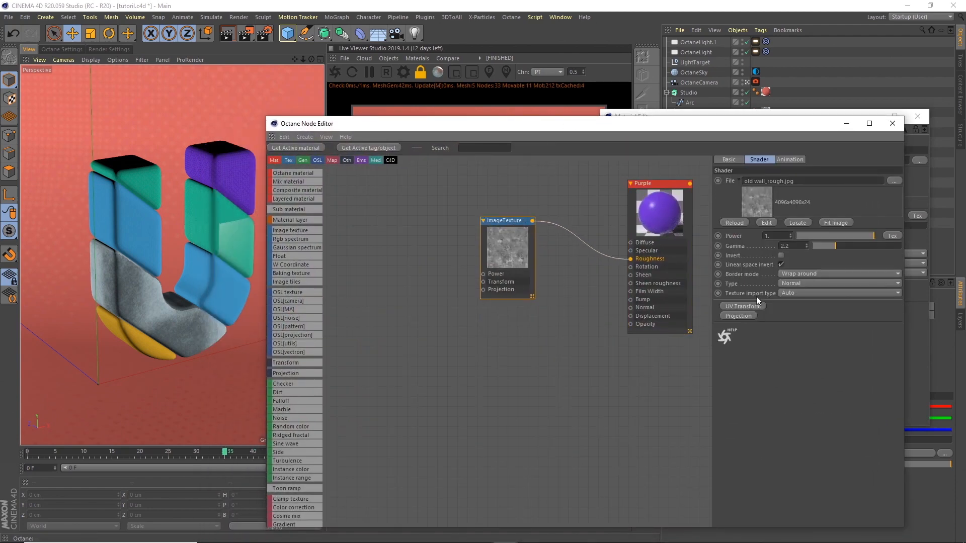
Step: Add a UV Transform node scaling the roughness texture uniformly to 0.25, then close the editors
left_click(742, 306)
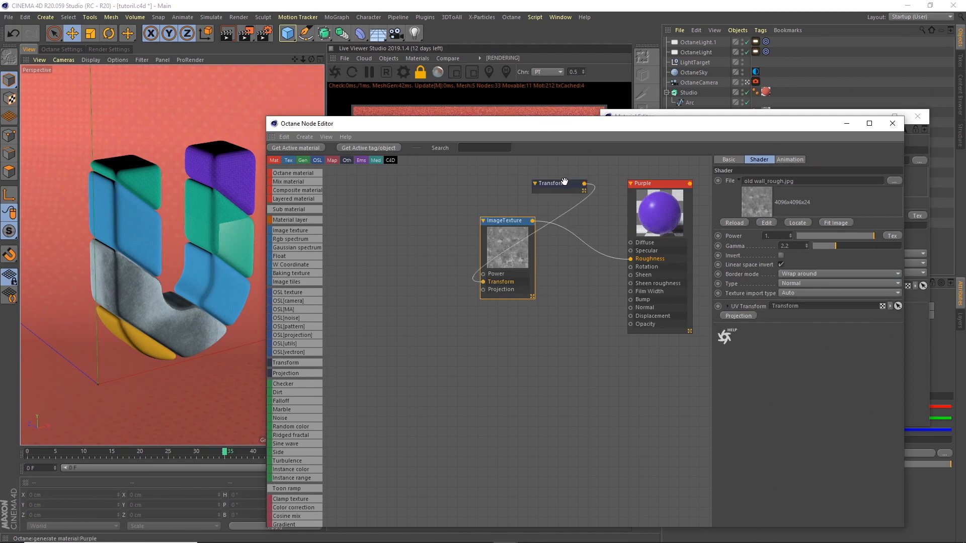
left_click_drag(556, 188, 380, 291)
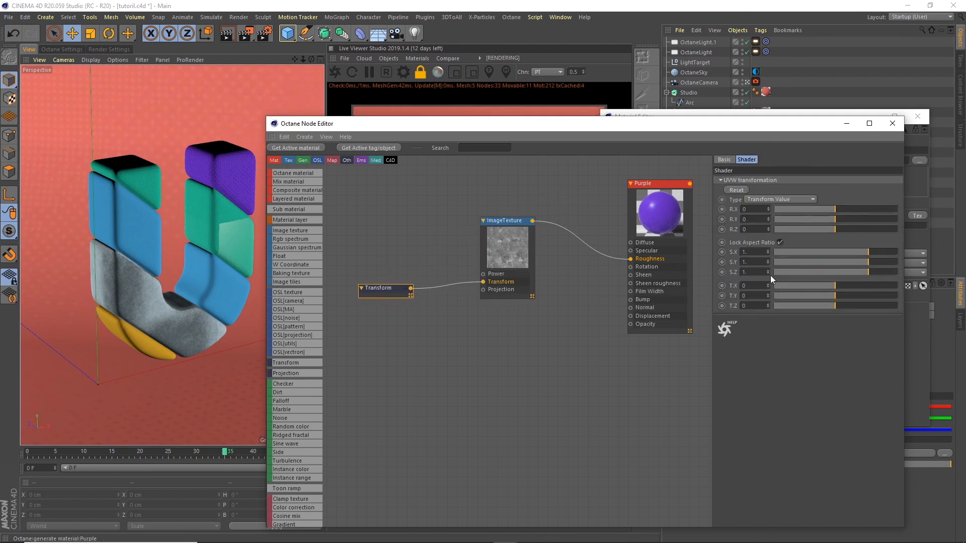
type("0.25")
key("Return")
left_click_drag(647, 126, 171, 307)
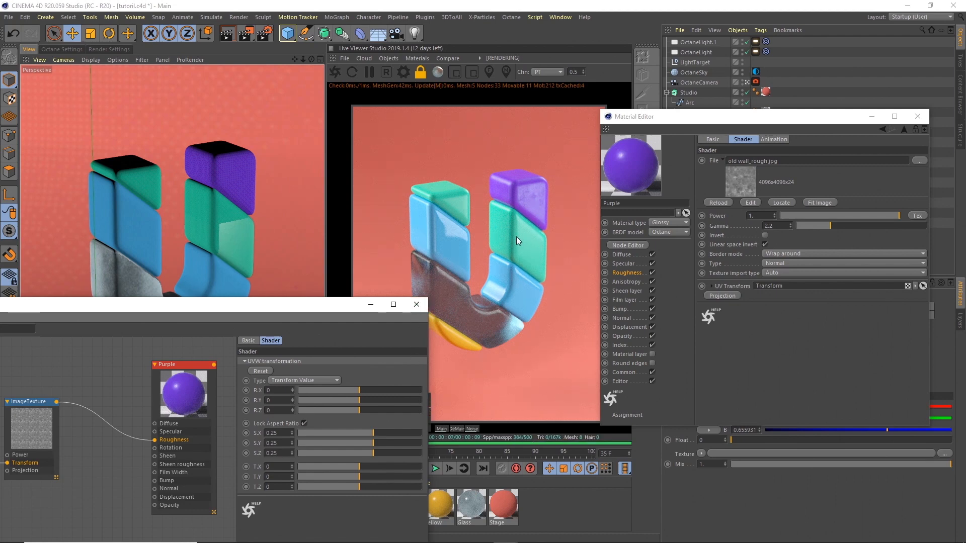
left_click(417, 307)
left_click(918, 116)
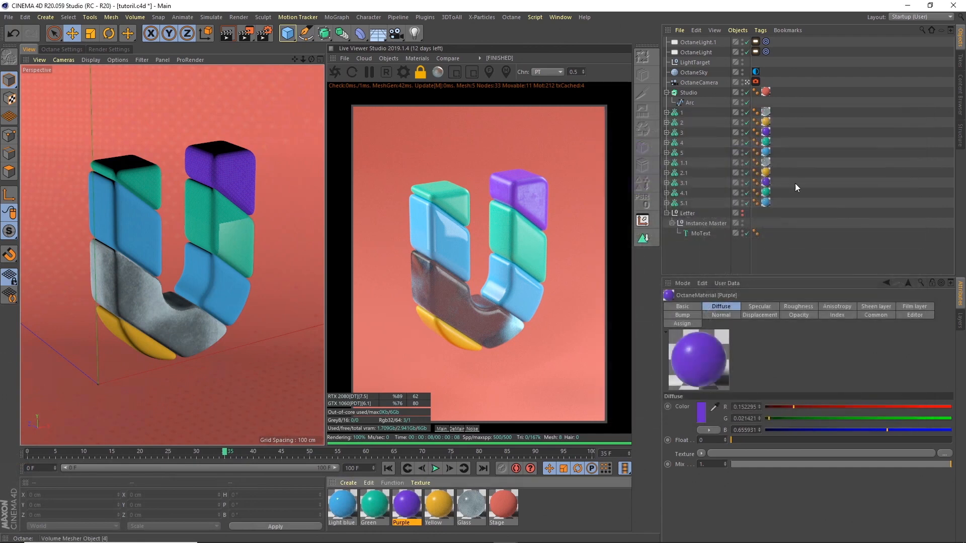
Step: Load light scratches.jpg as an Octane ImageTexture in Light blue's Roughness channel
double_click(342, 511)
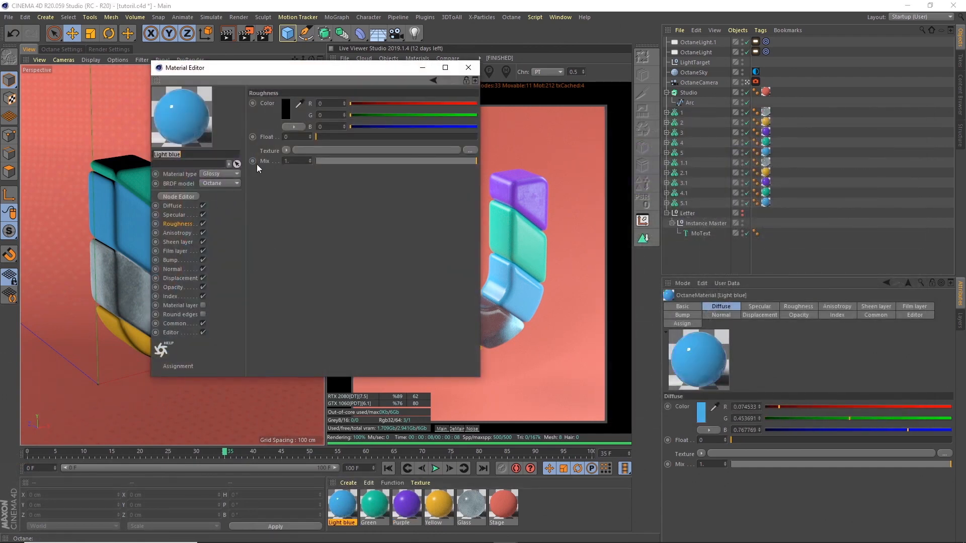
left_click(286, 150)
mouse_move(324, 358)
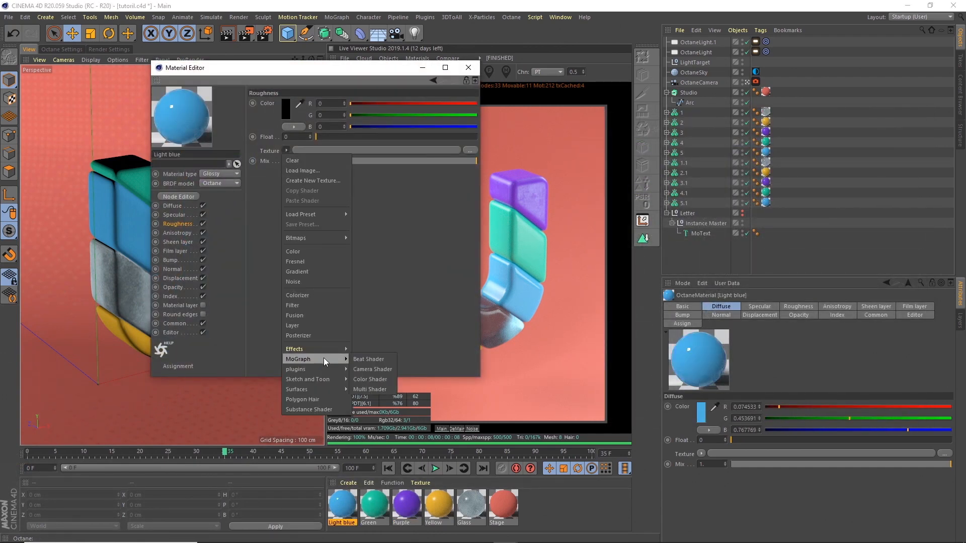
mouse_move(369, 369)
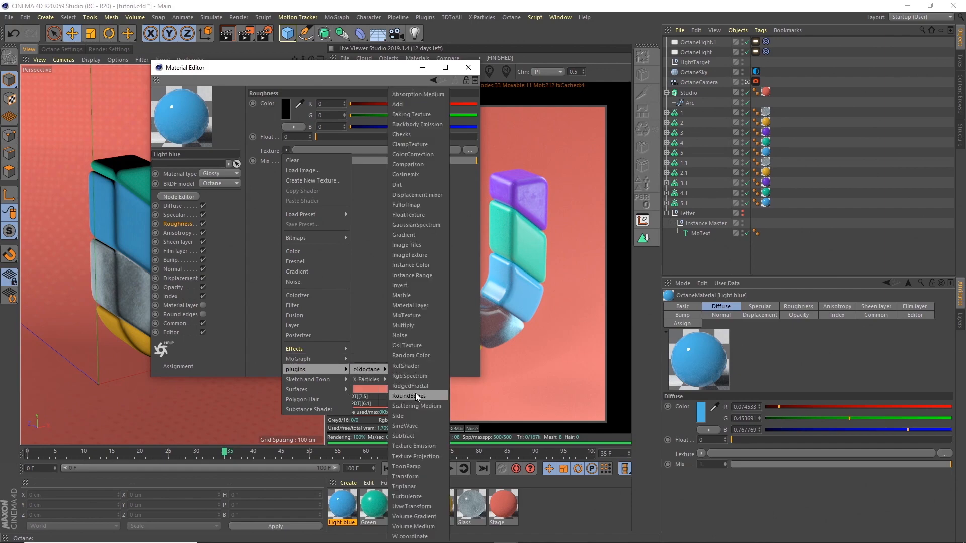
left_click(421, 256)
left_click(294, 180)
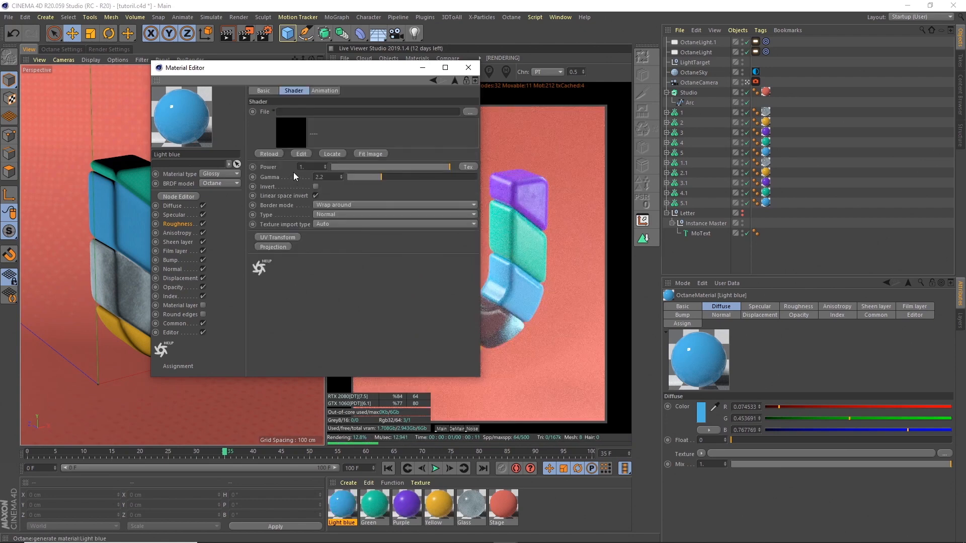
left_click(470, 112)
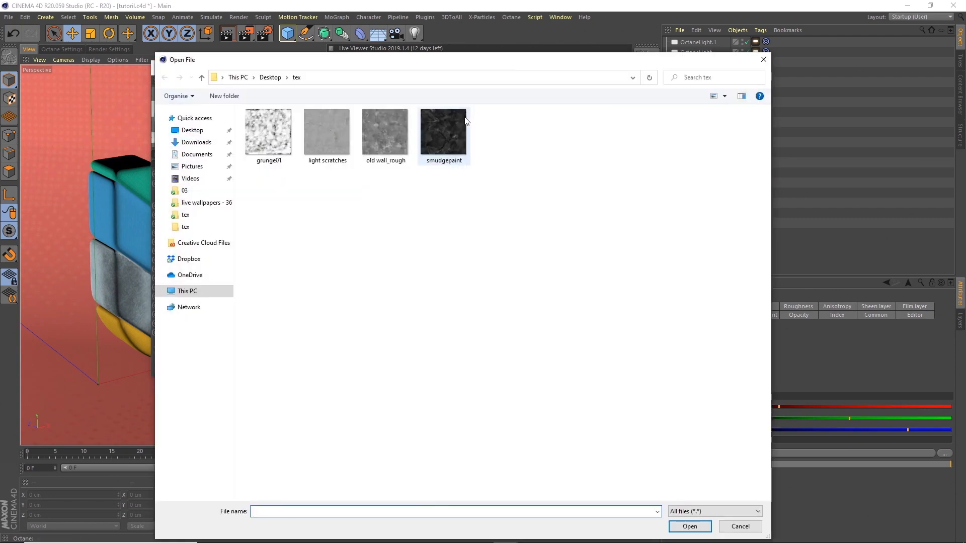
left_click(334, 146)
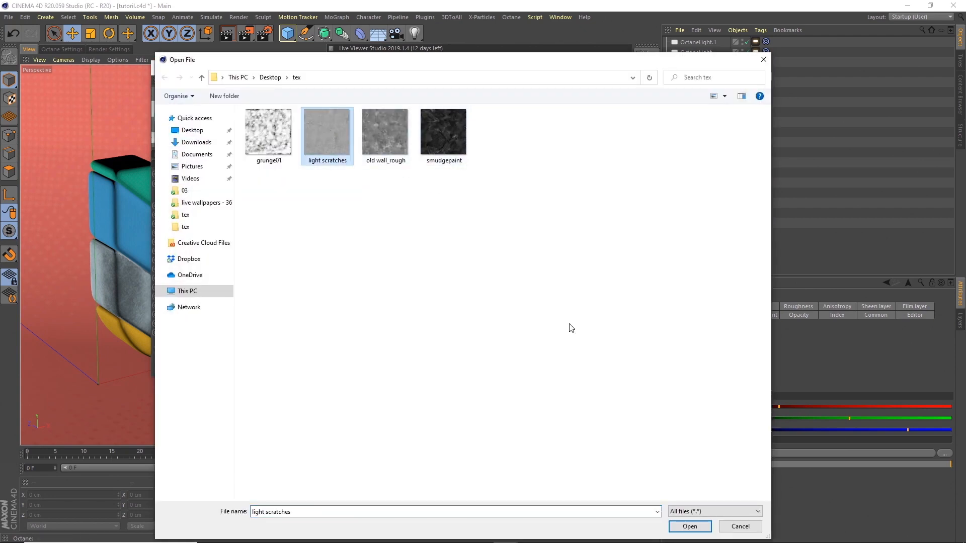
left_click(690, 525)
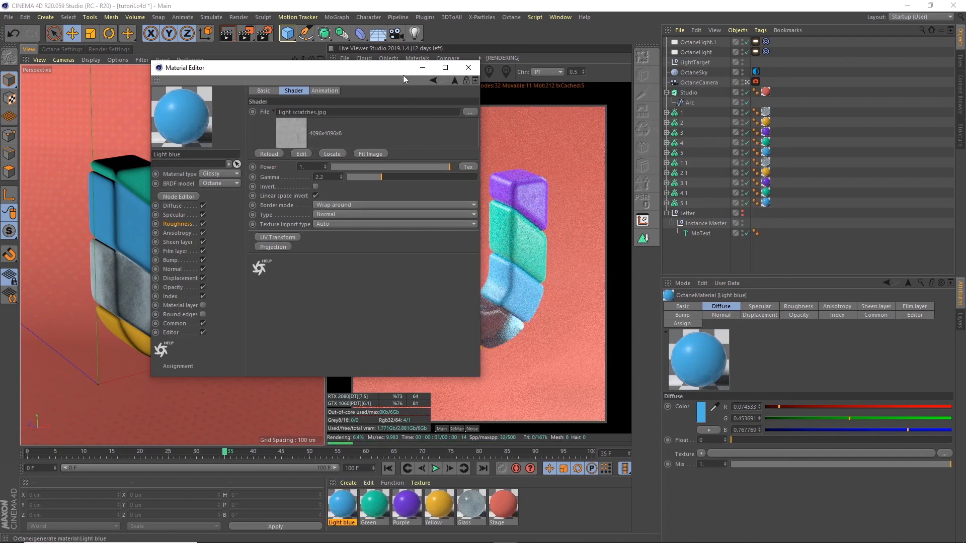
Step: Move the material editor aside and jump the timeline to frame 72 to check the render
left_click_drag(405, 73, 295, 147)
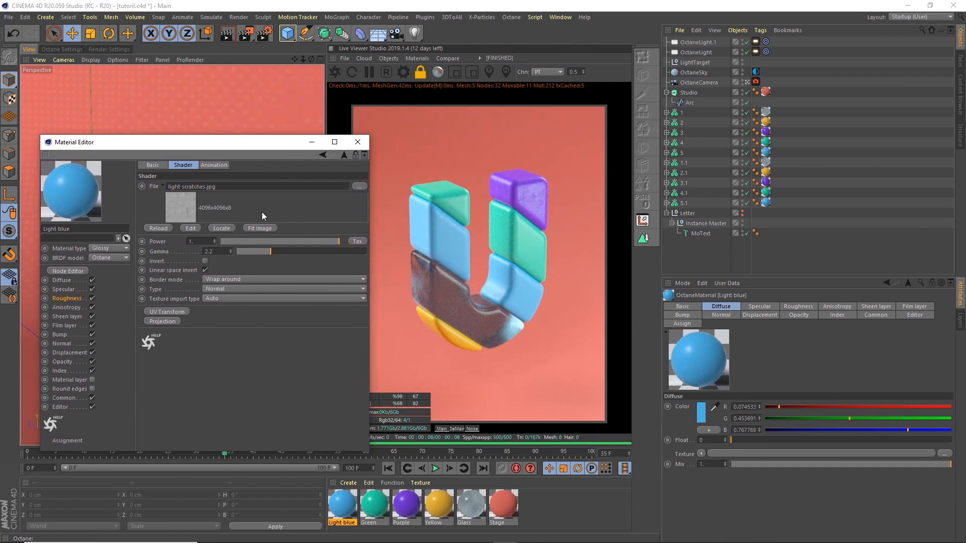
left_click(434, 452)
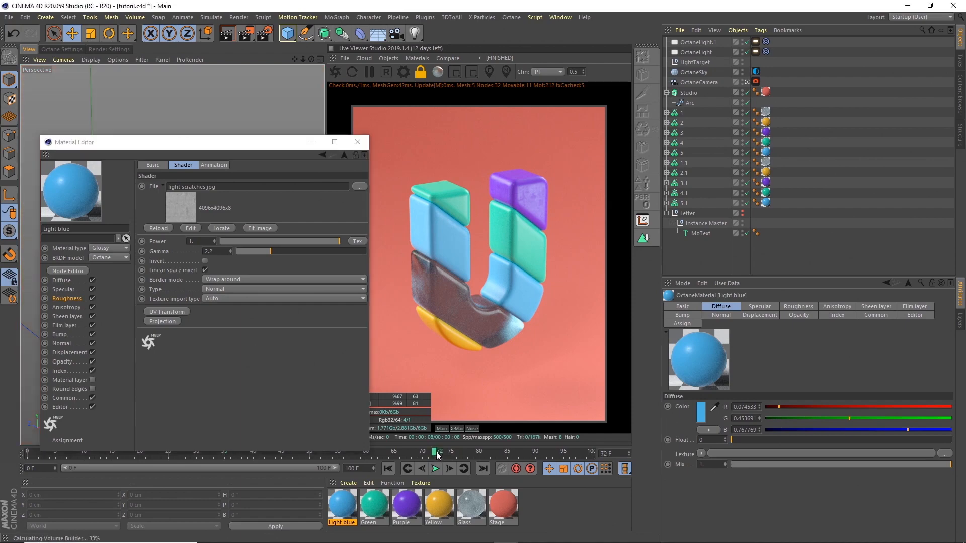
left_click(436, 451)
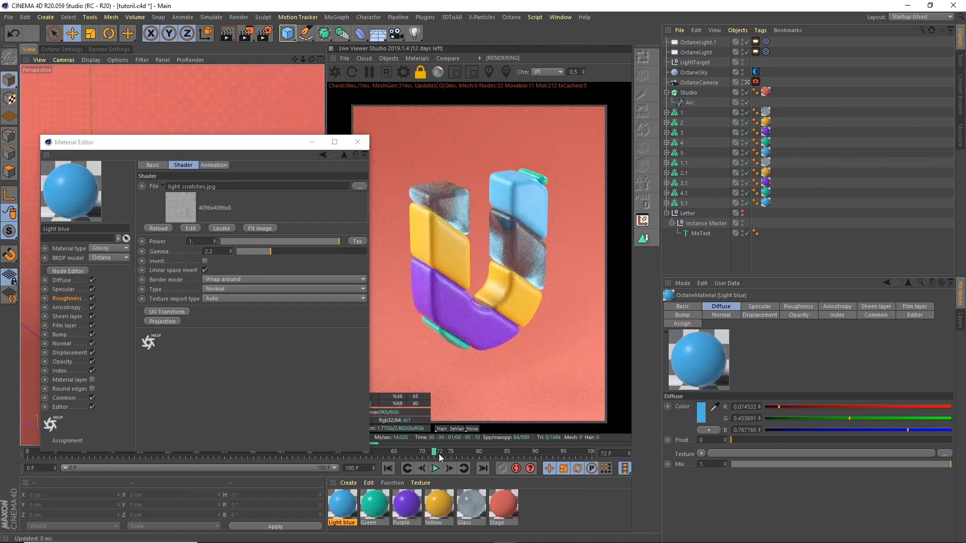
Step: Close the Material Editor, go to frame 100, and delete the U from MoText's Text field
left_click(357, 142)
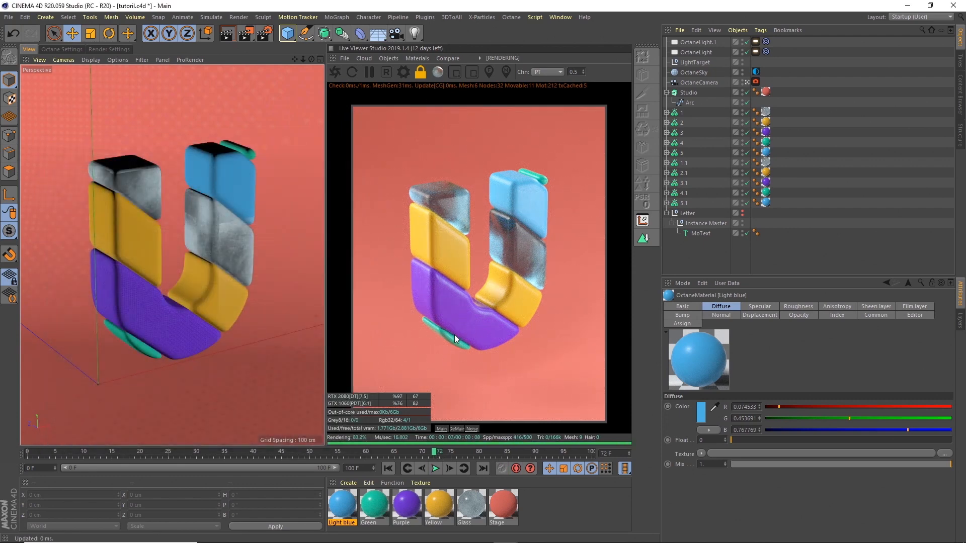
left_click(592, 453)
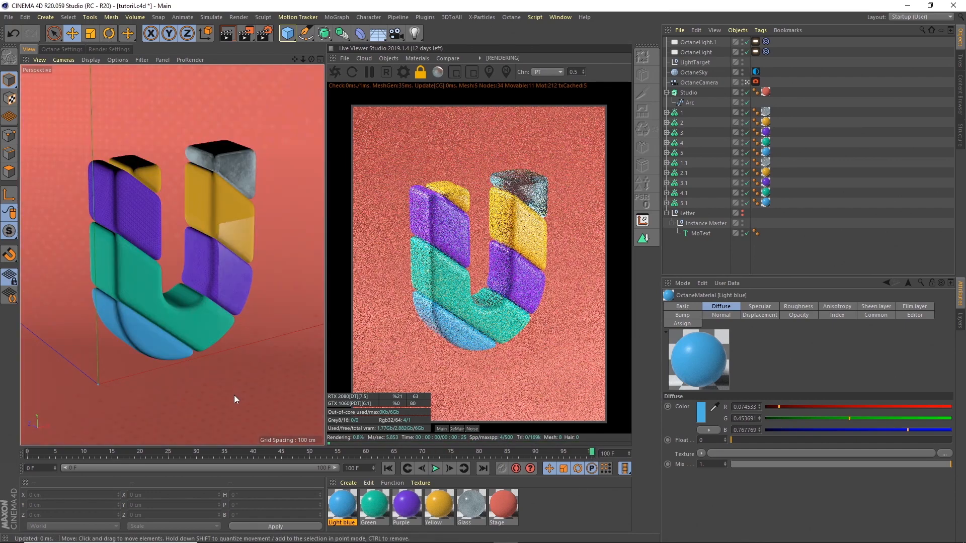
left_click(701, 234)
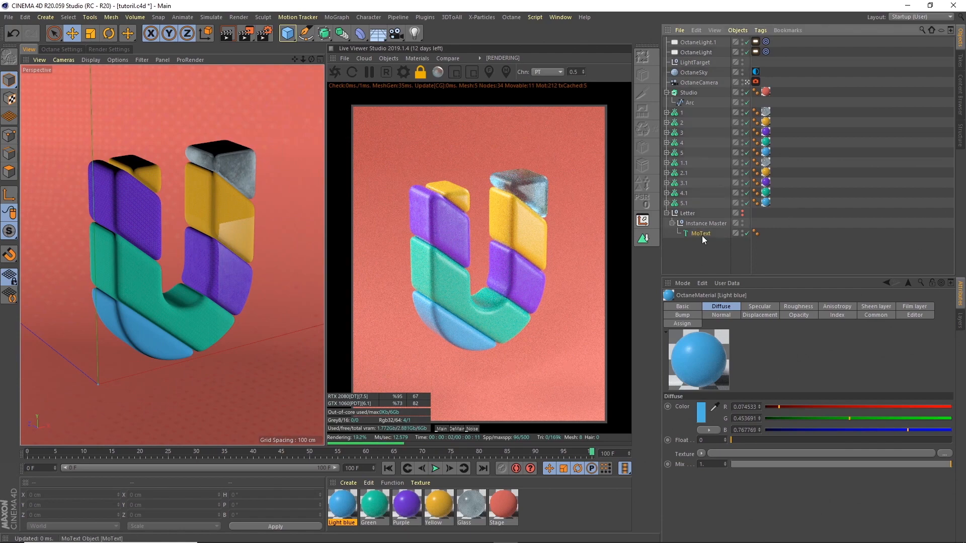
double_click(705, 354)
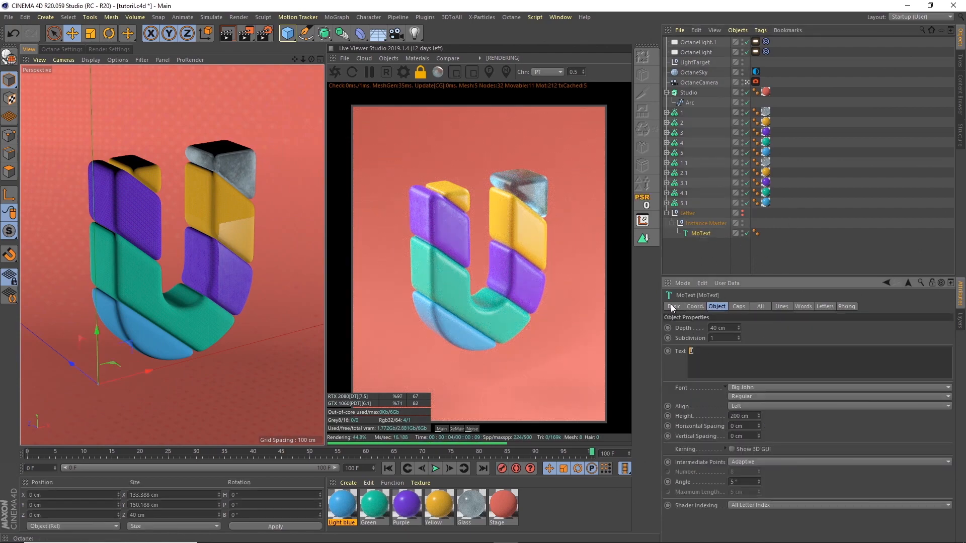
key("BackSpace")
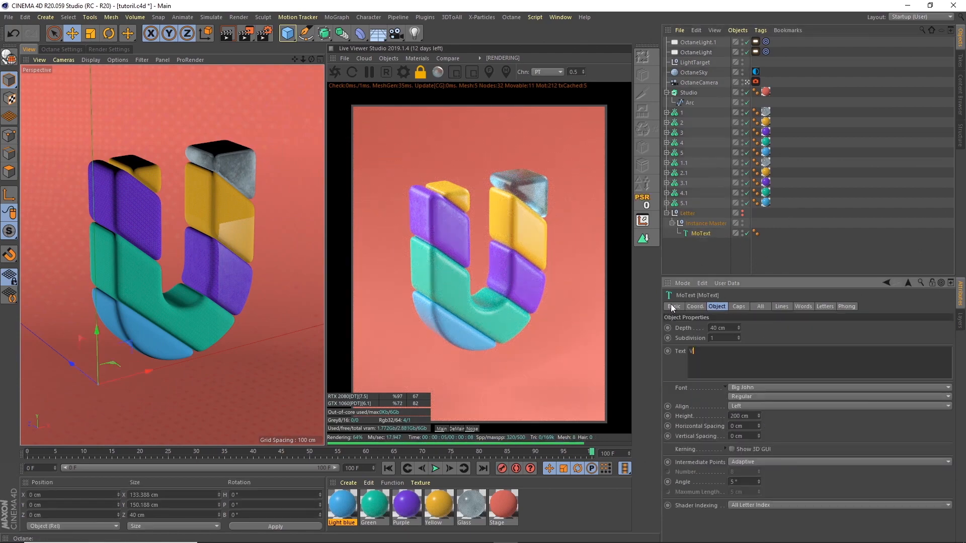
left_click(701, 250)
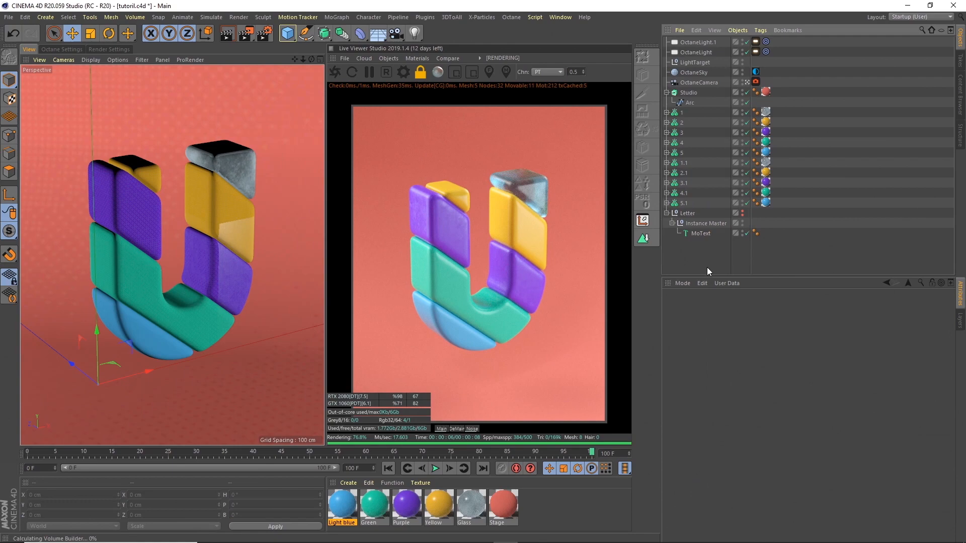